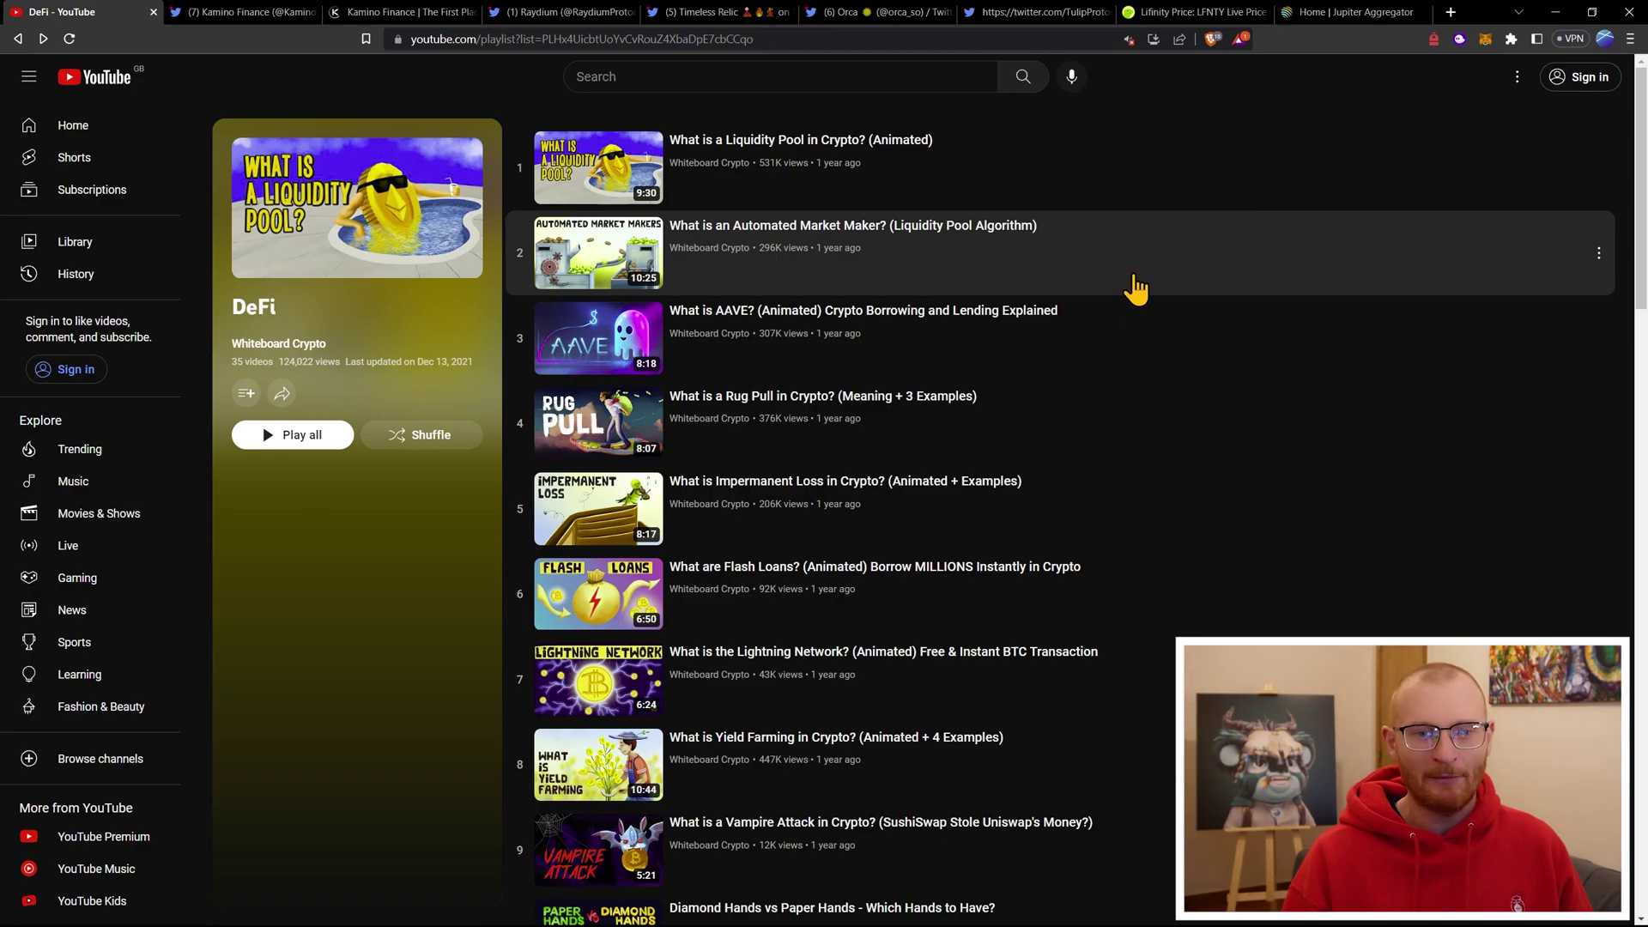
# - Look through the Whiteboard Crypto DeFi playlist for introductory videos on liquidity pools, yield farming and related topics
pyautogui.scroll(-1, 1128, 481)
pyautogui.scroll(-3, 1128, 481)
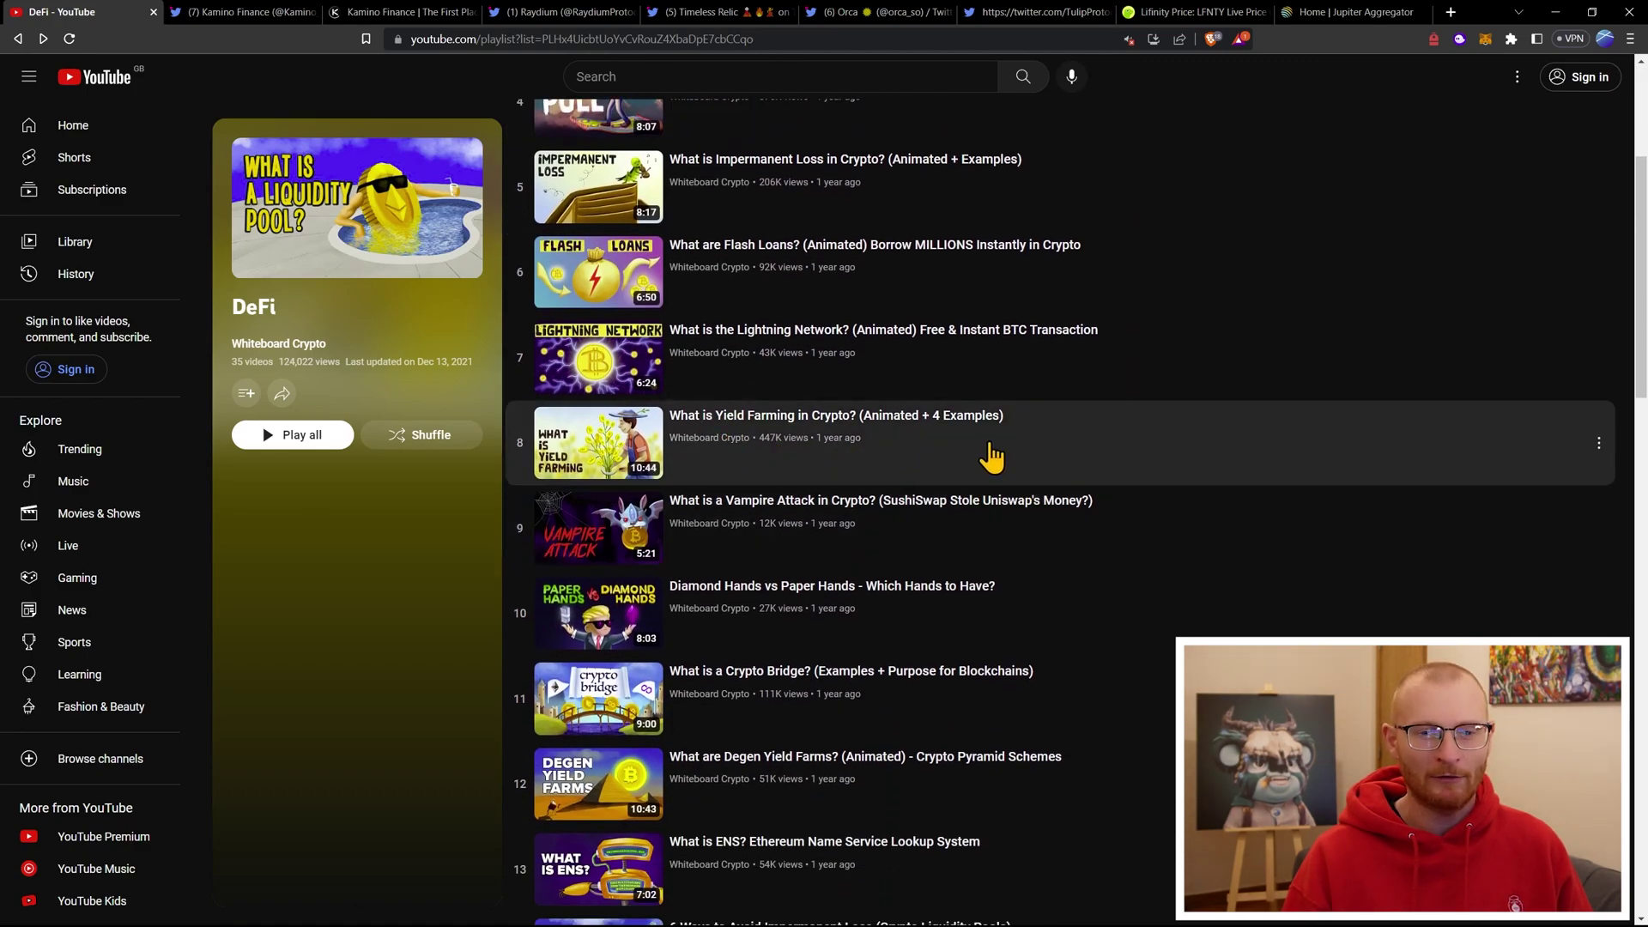
pyautogui.scroll(-2, 1060, 450)
pyautogui.scroll(-6, 1064, 448)
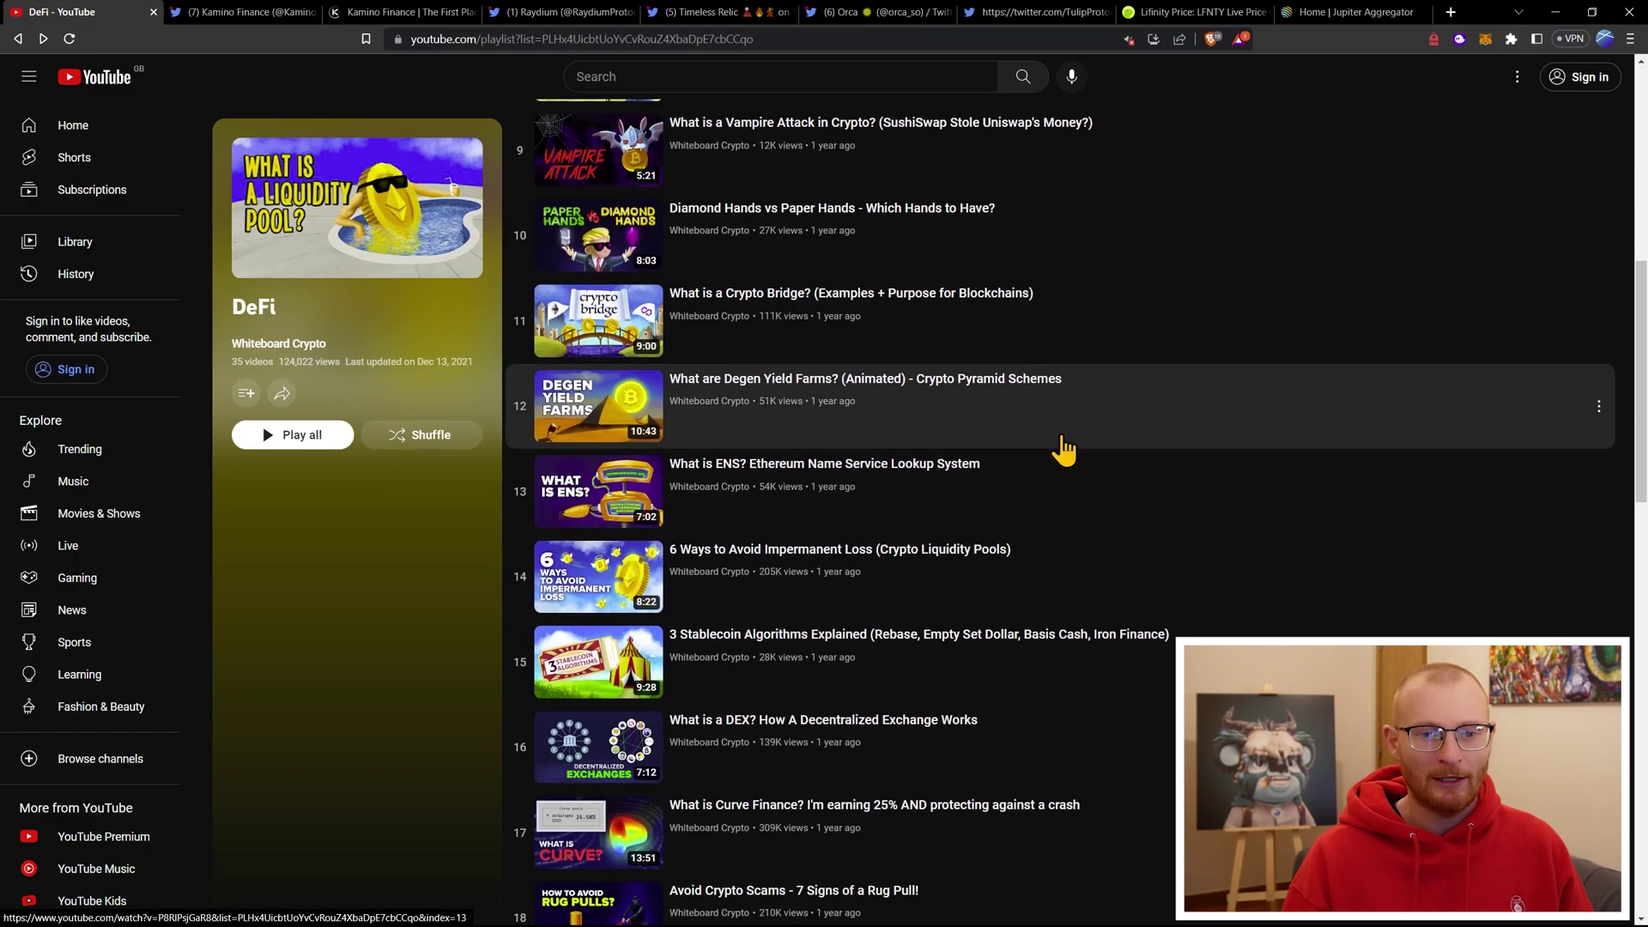
pyautogui.scroll(-8, 1064, 450)
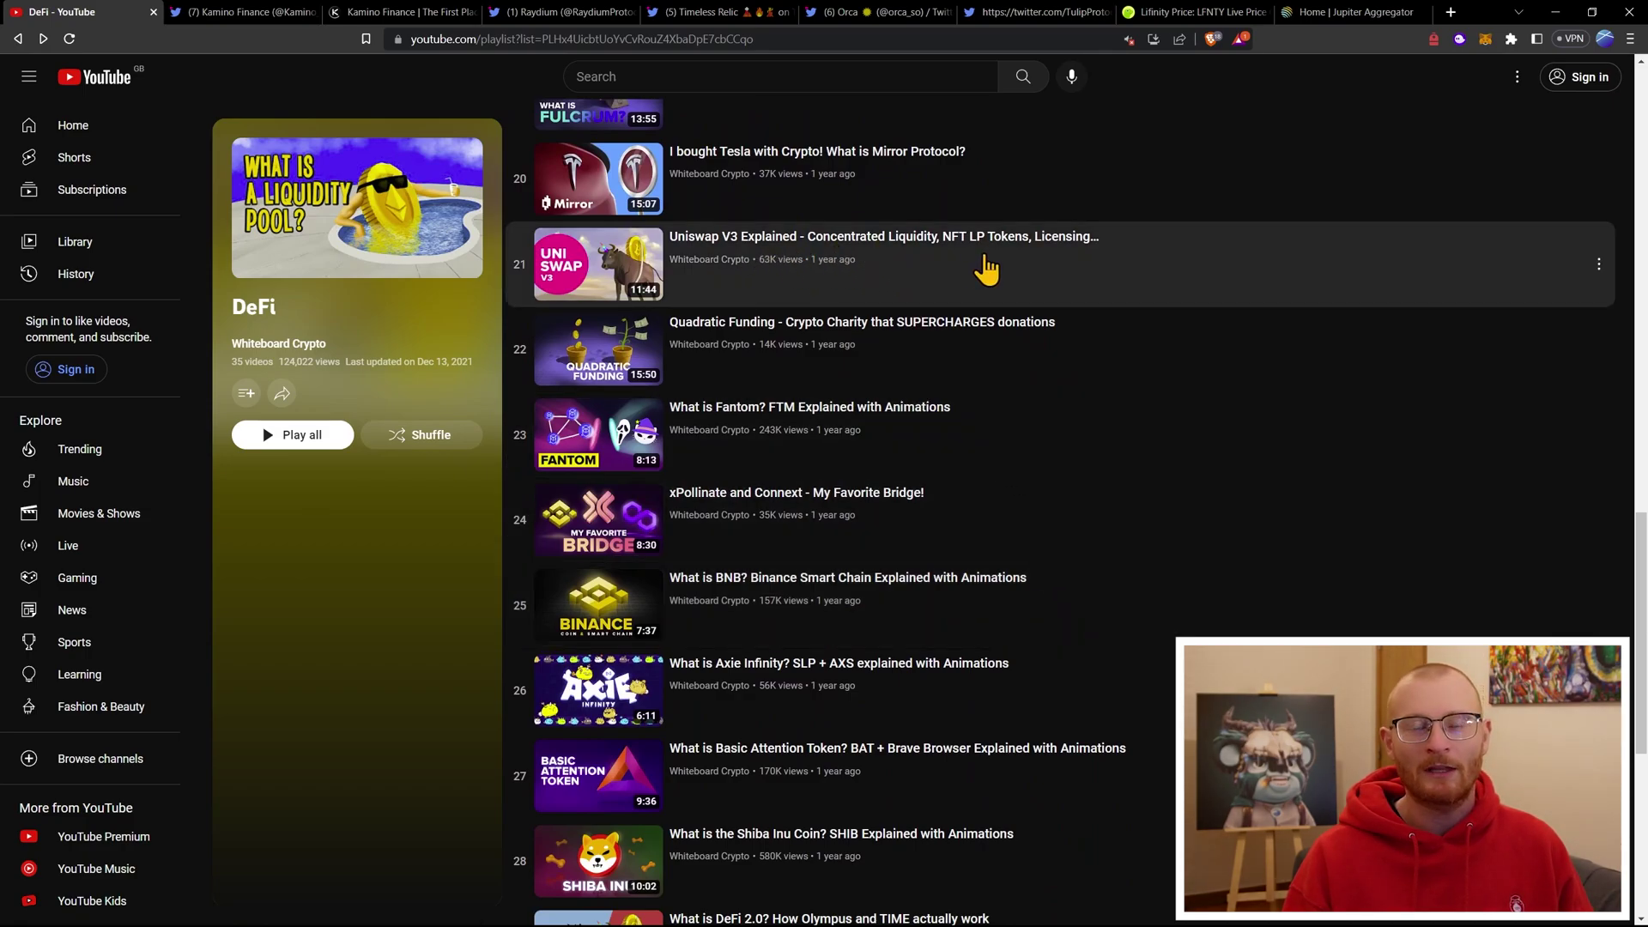
# - Open the Kamino app from Kamino Finance's Twitter profile and request a Backpack wallet connection, accepting the terms and conditions
pyautogui.click(255, 16)
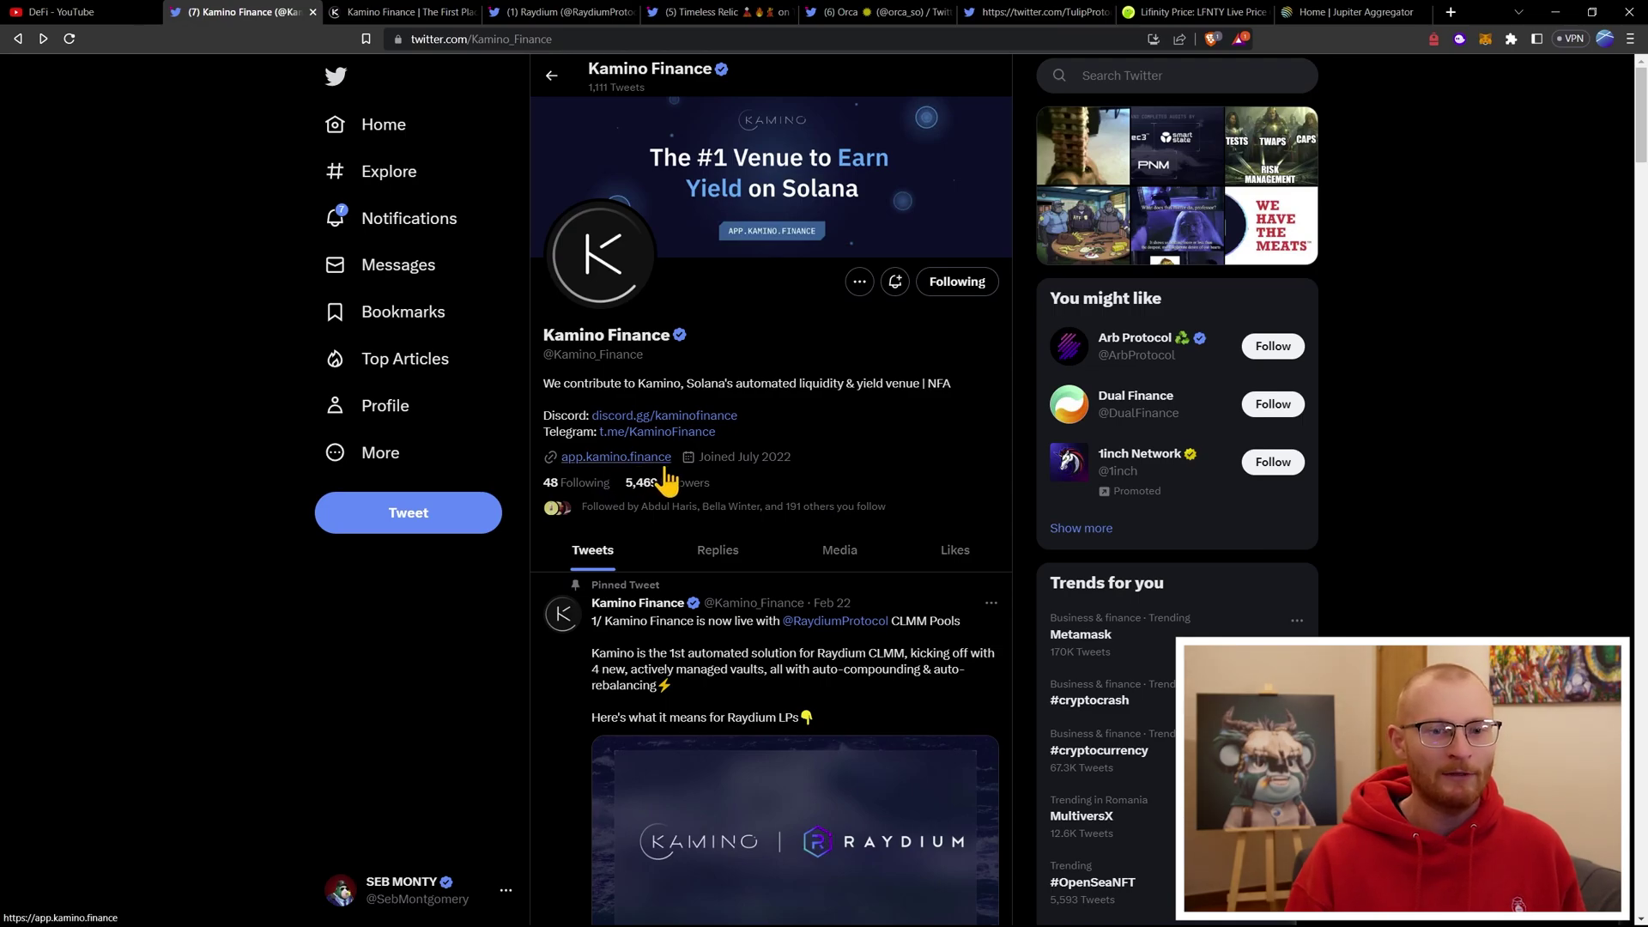
pyautogui.click(657, 461)
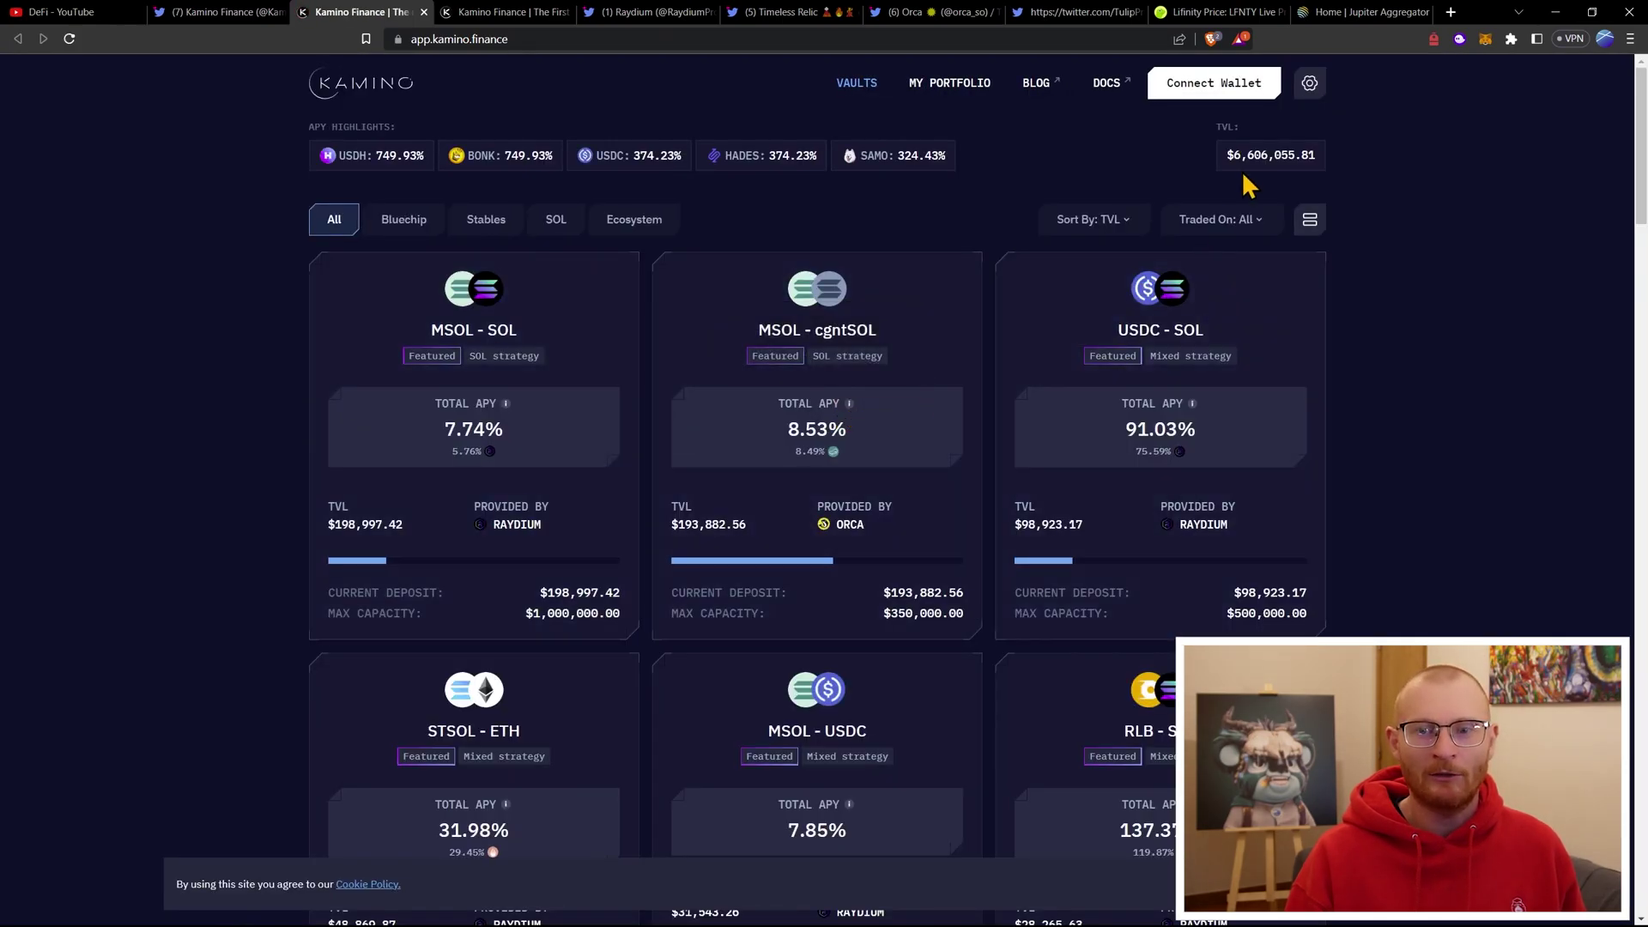
pyautogui.click(1233, 100)
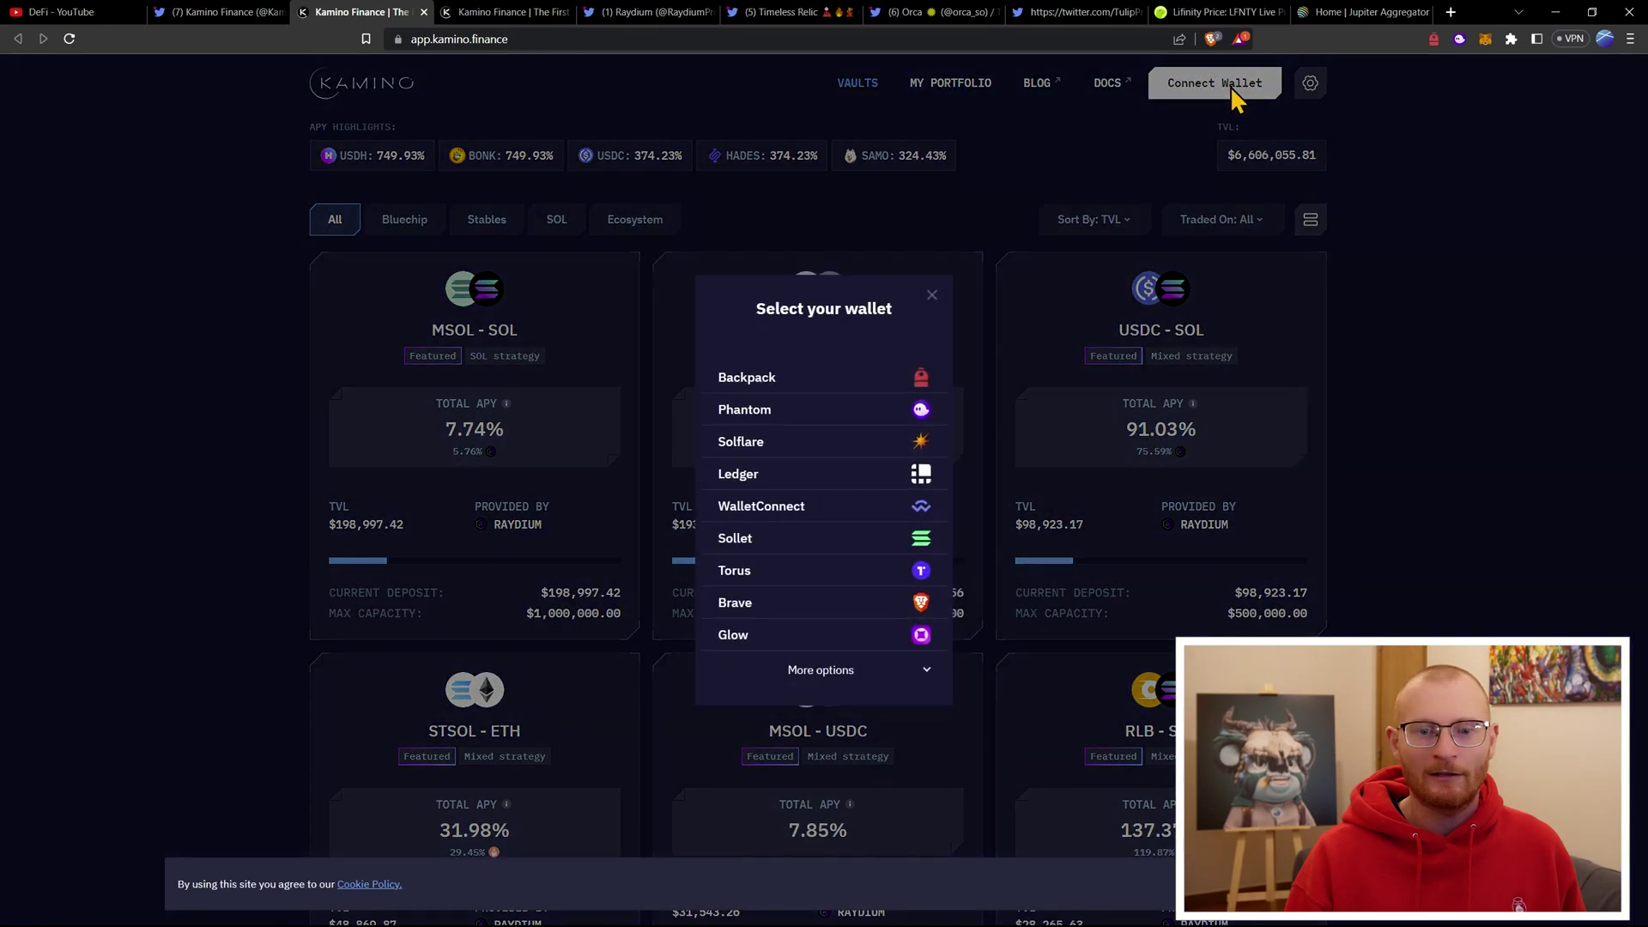
pyautogui.click(838, 386)
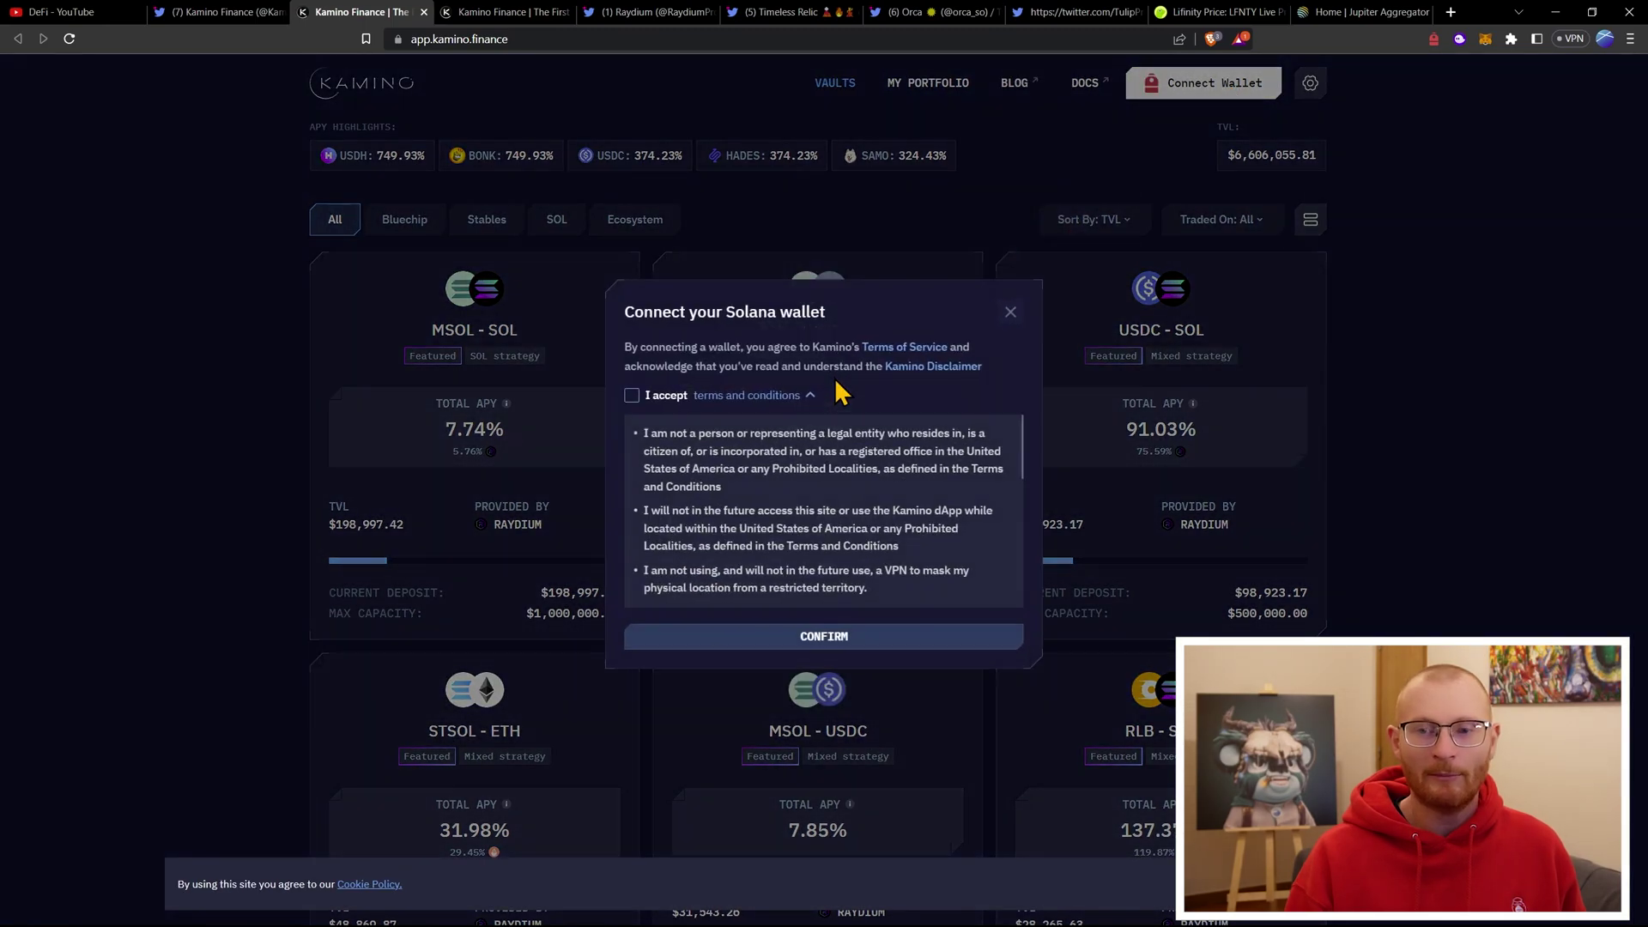
pyautogui.click(632, 397)
pyautogui.click(825, 636)
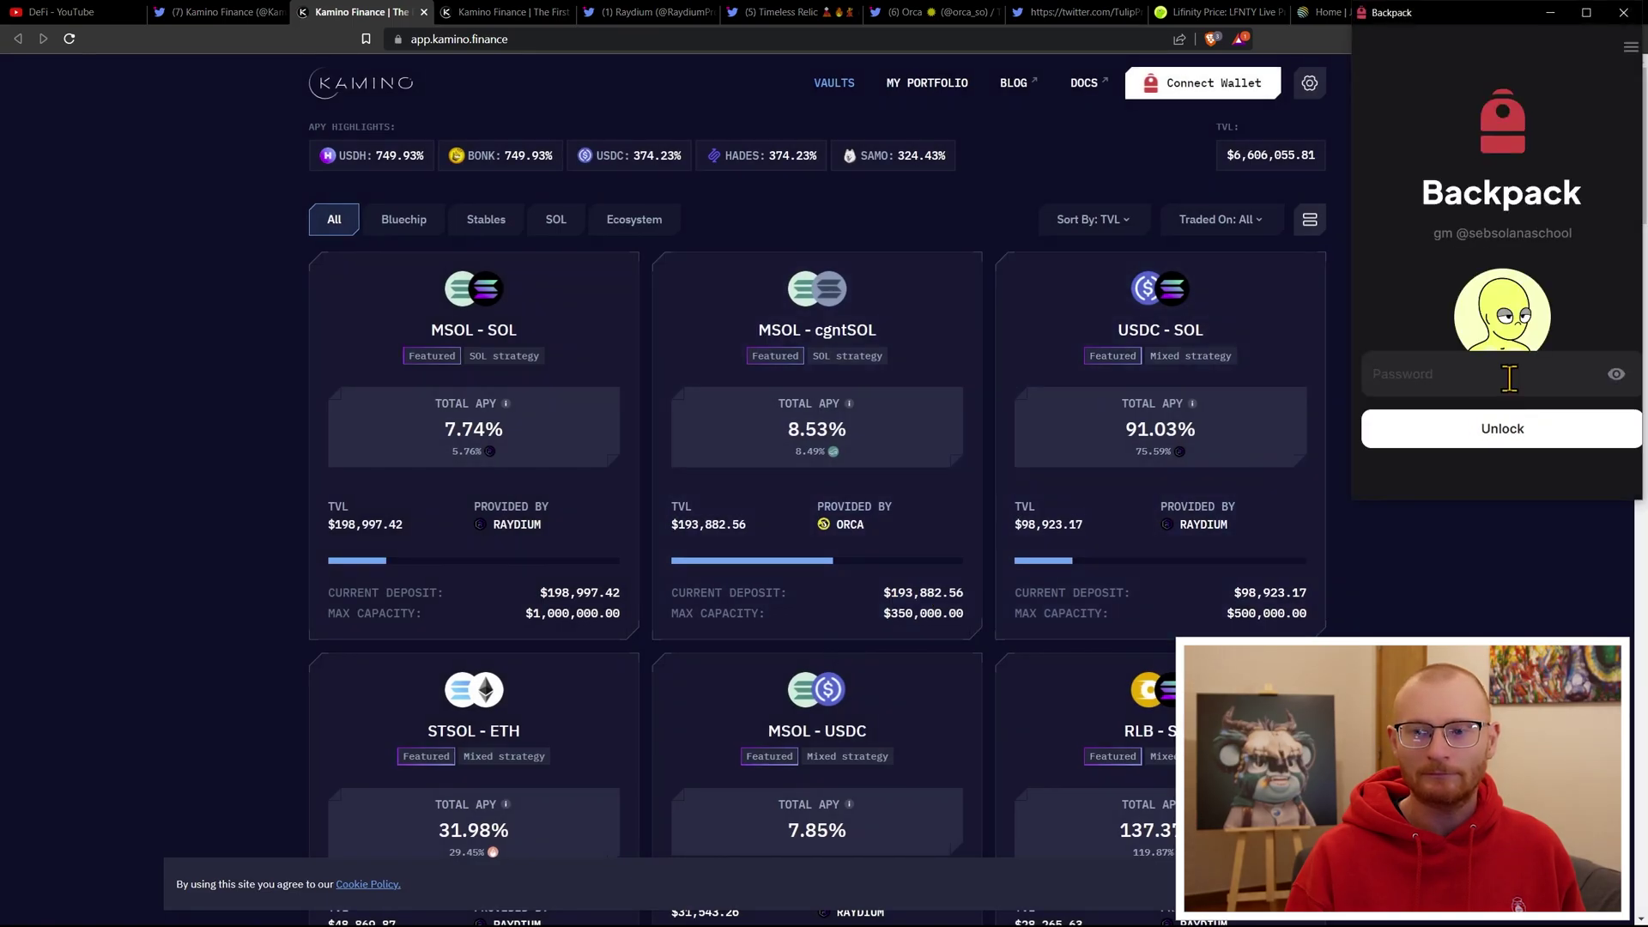
# - Unlock the Backpack wallet with the account password and approve its connection to Kamino Finance
pyautogui.hotkey('ctrl', 'v')
pyautogui.click(1503, 432)
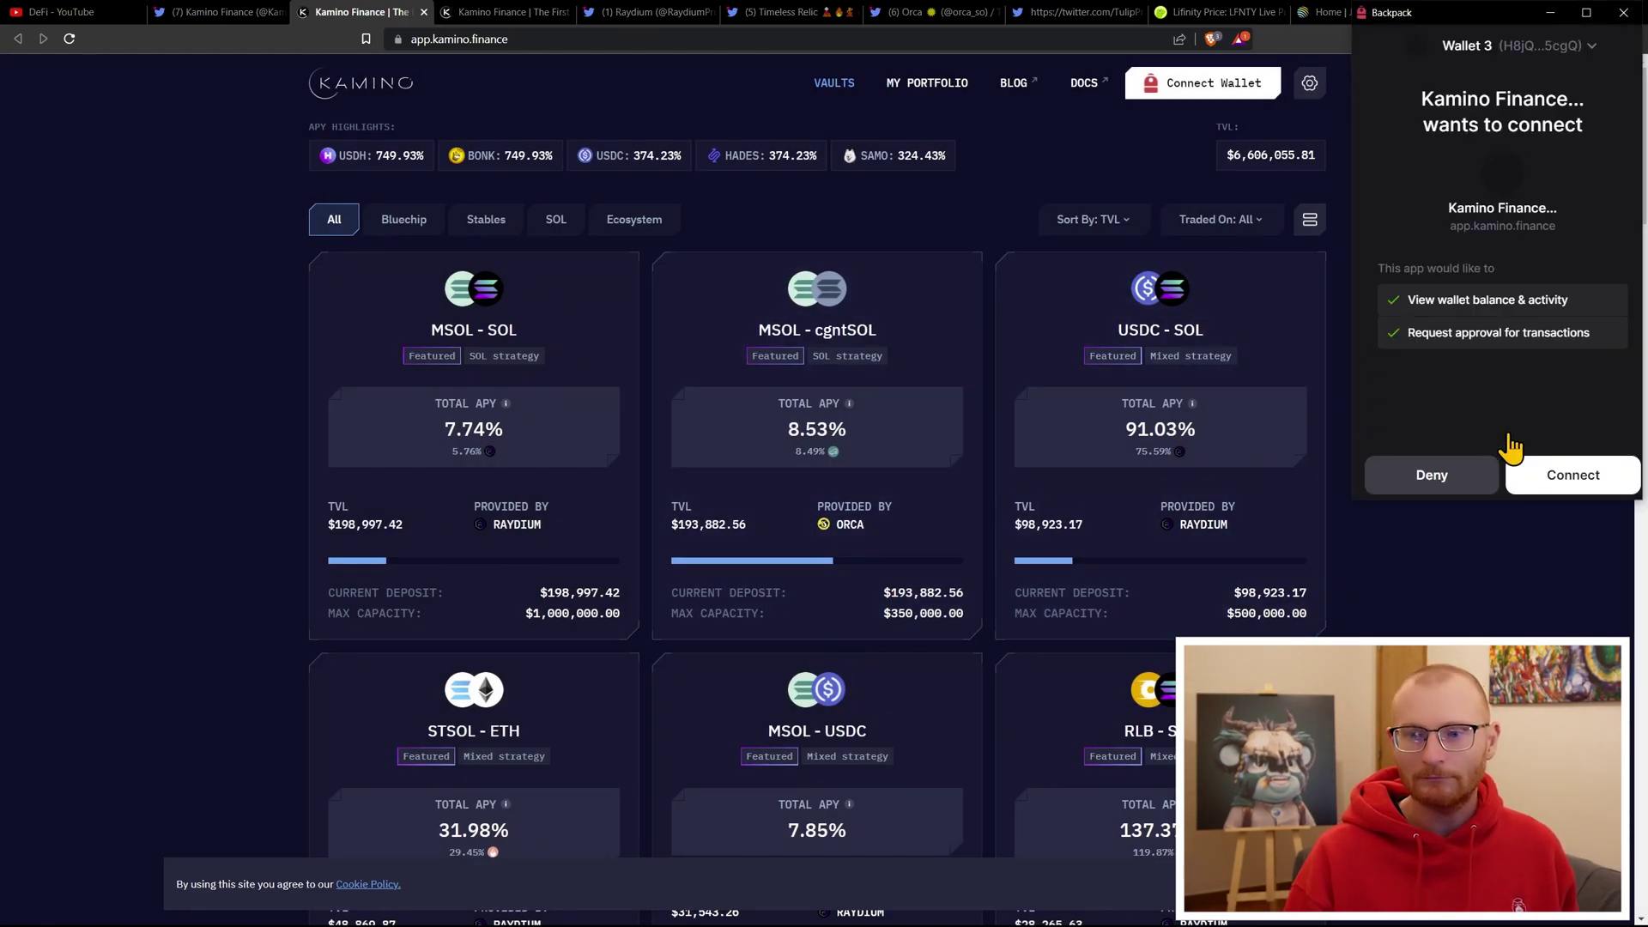
pyautogui.click(1555, 474)
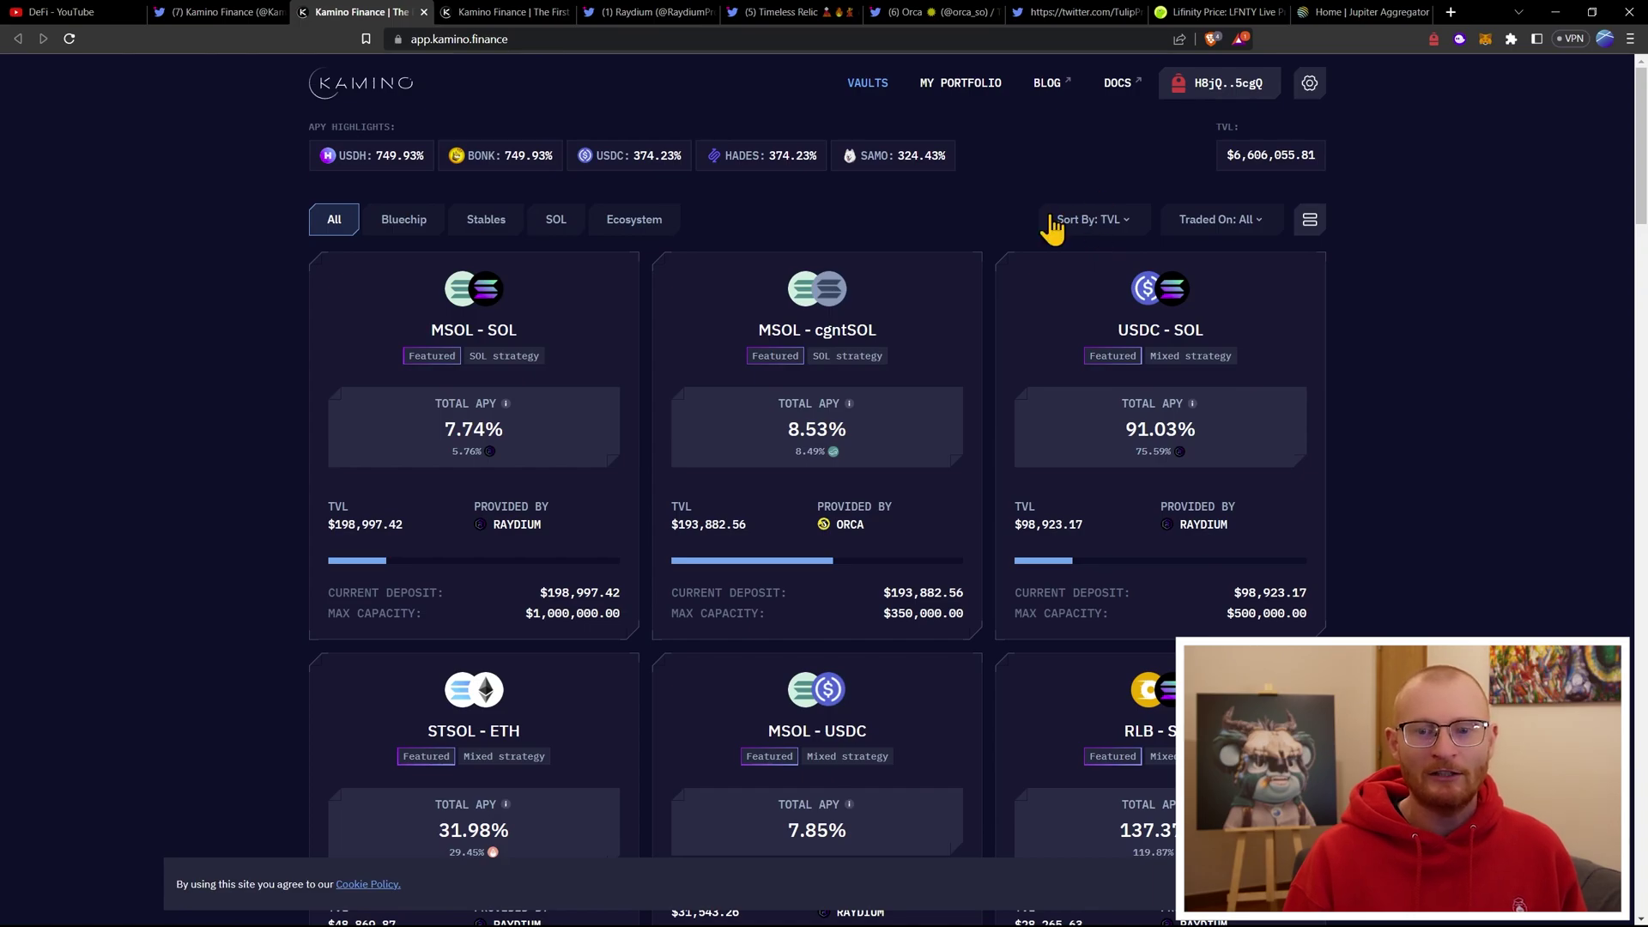
# - Sort the list of Kamino vaults by APY
pyautogui.click(1121, 225)
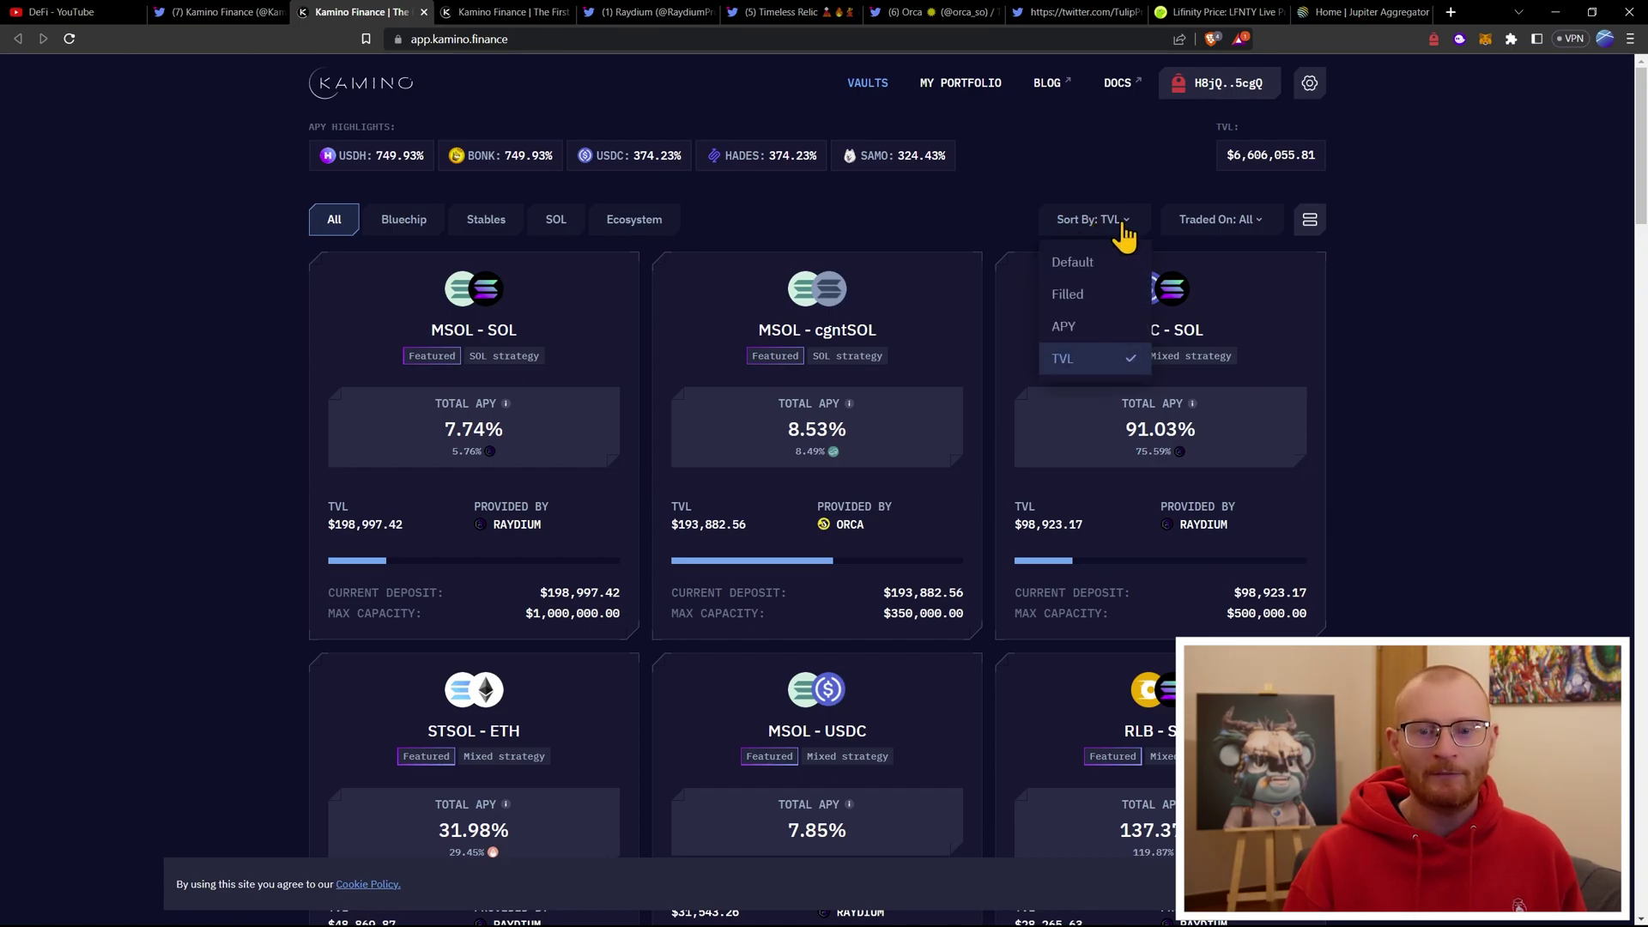
pyautogui.click(1089, 330)
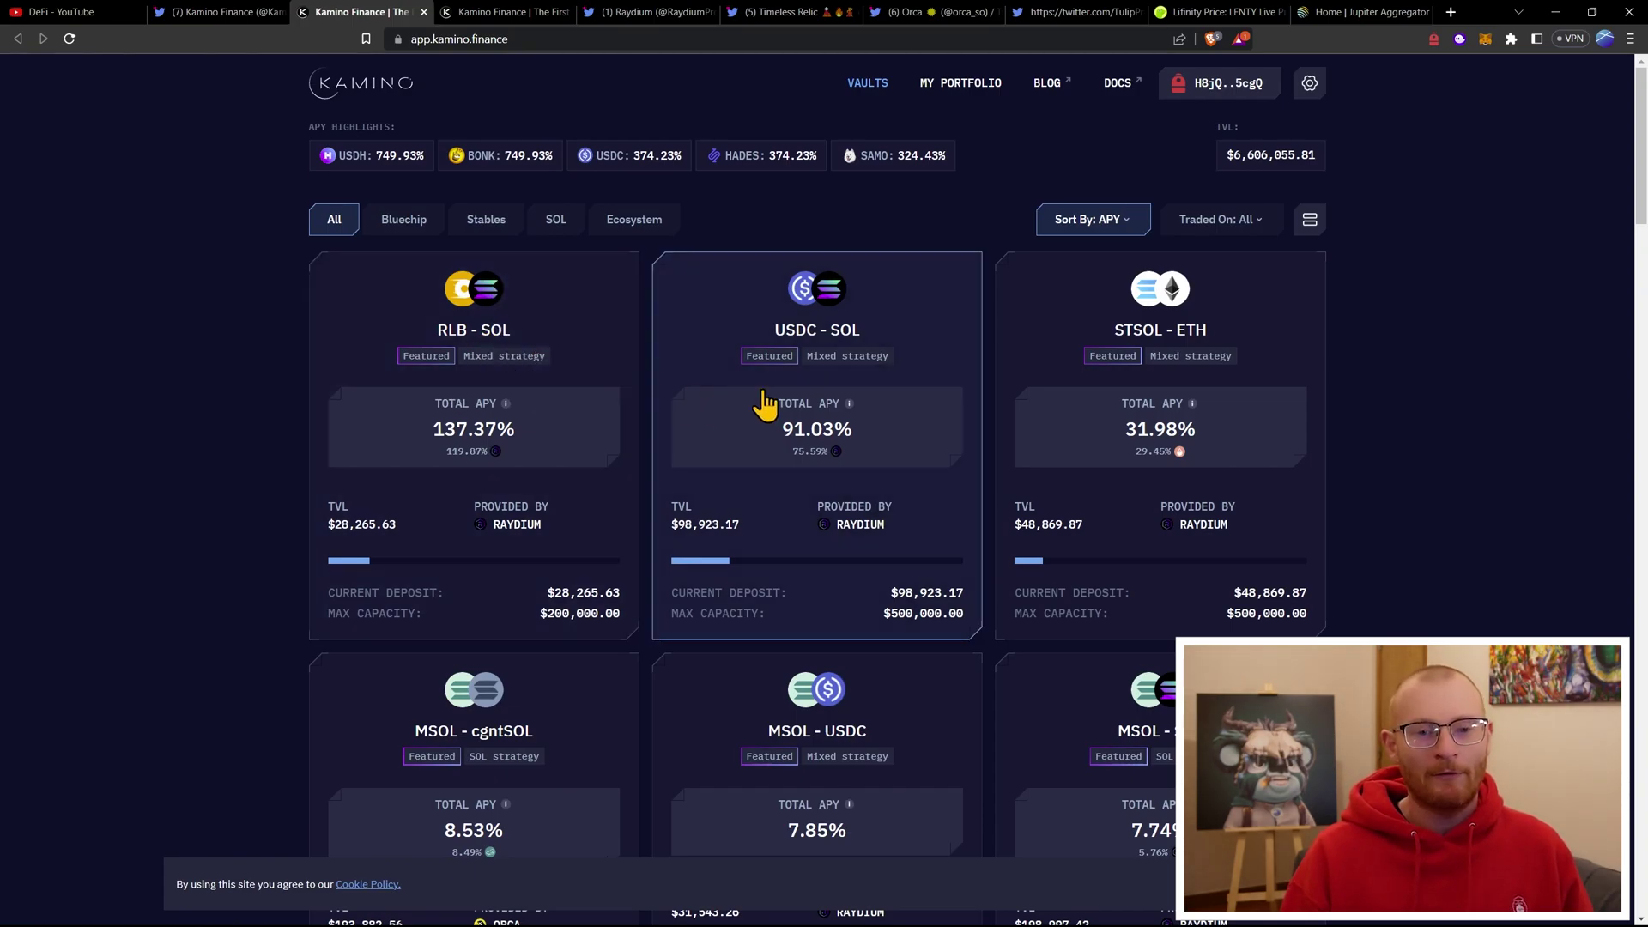
pyautogui.moveTo(772, 415)
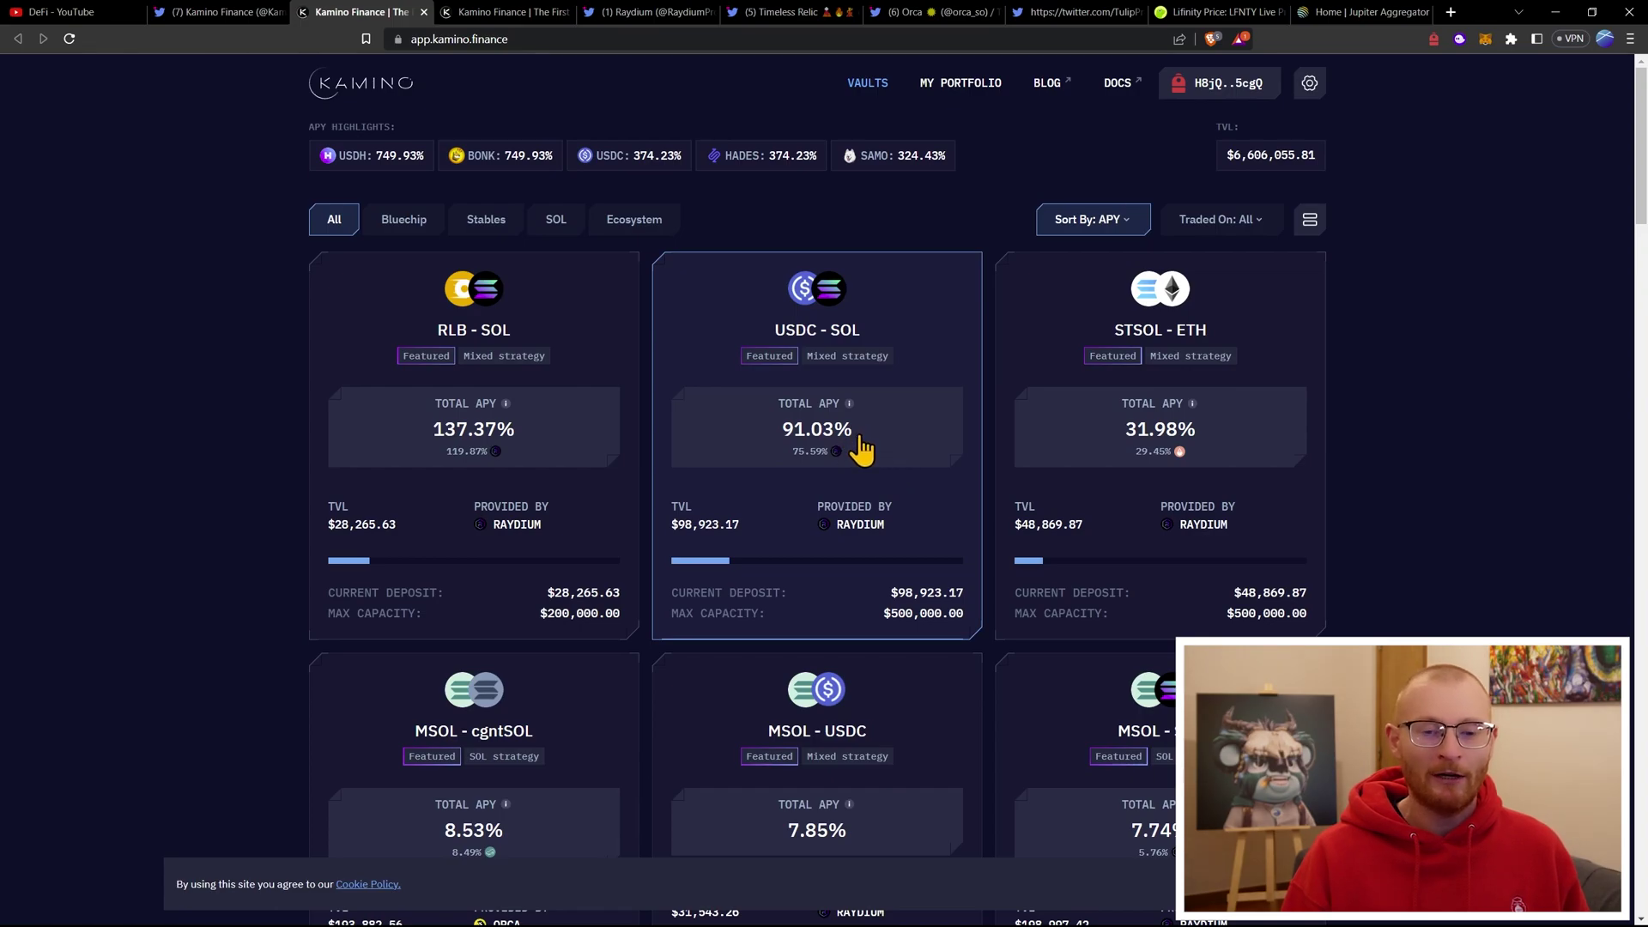
# - Browse the sorted vaults and open the featured USDC - SOL vault provided by Raydium
pyautogui.scroll(-3, 860, 451)
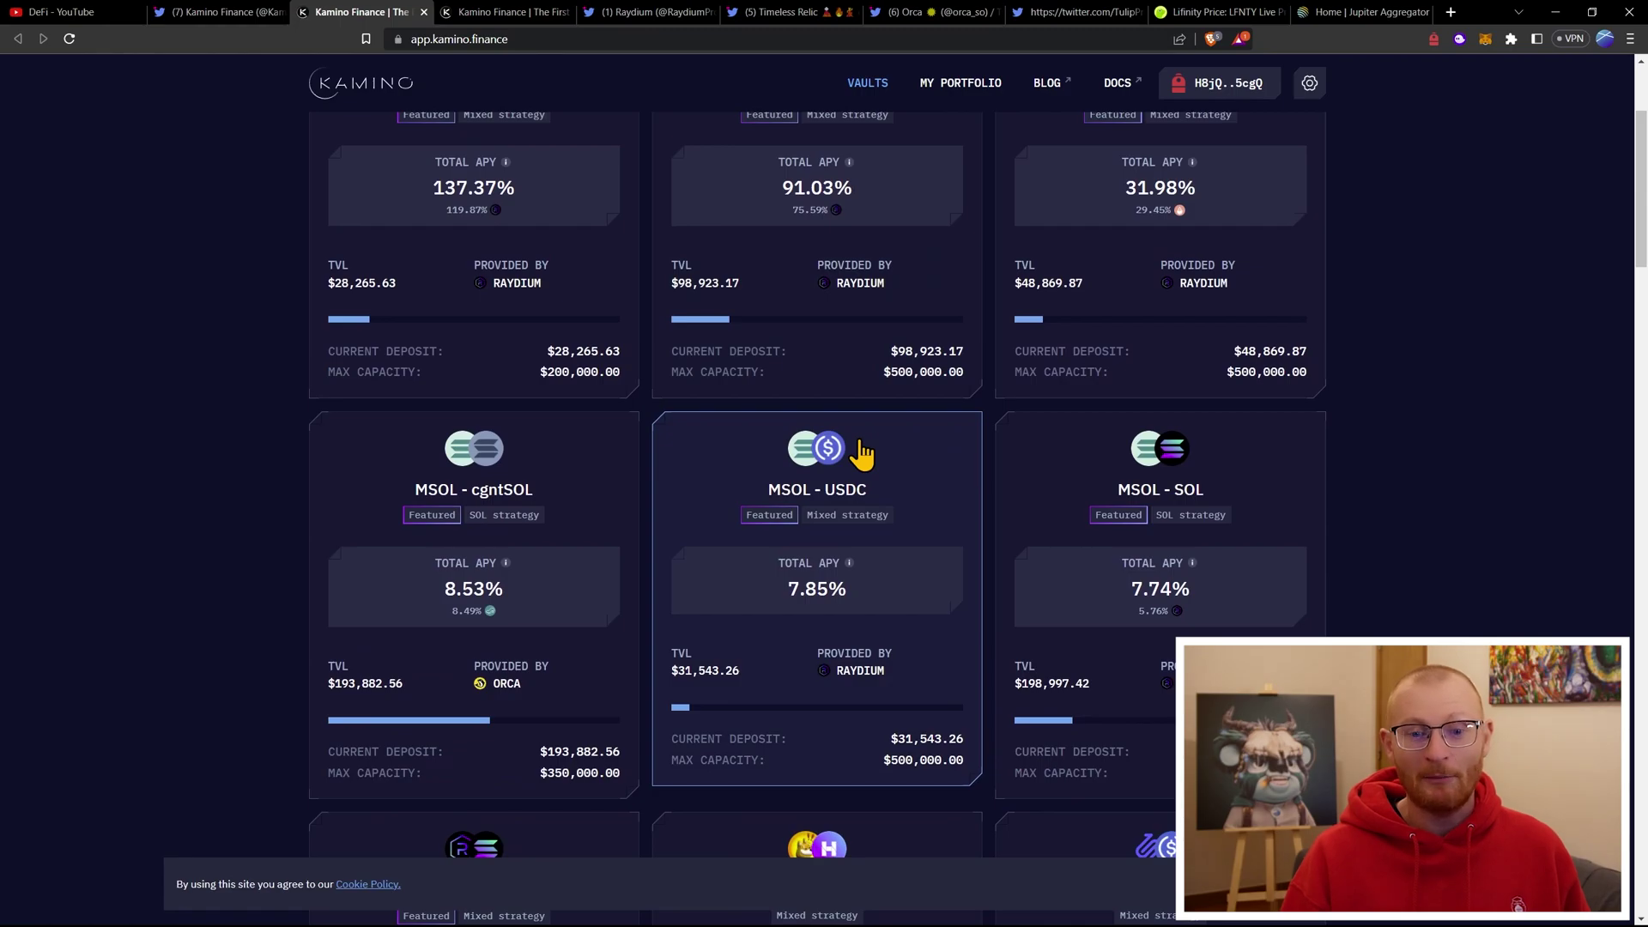
pyautogui.scroll(-5, 860, 452)
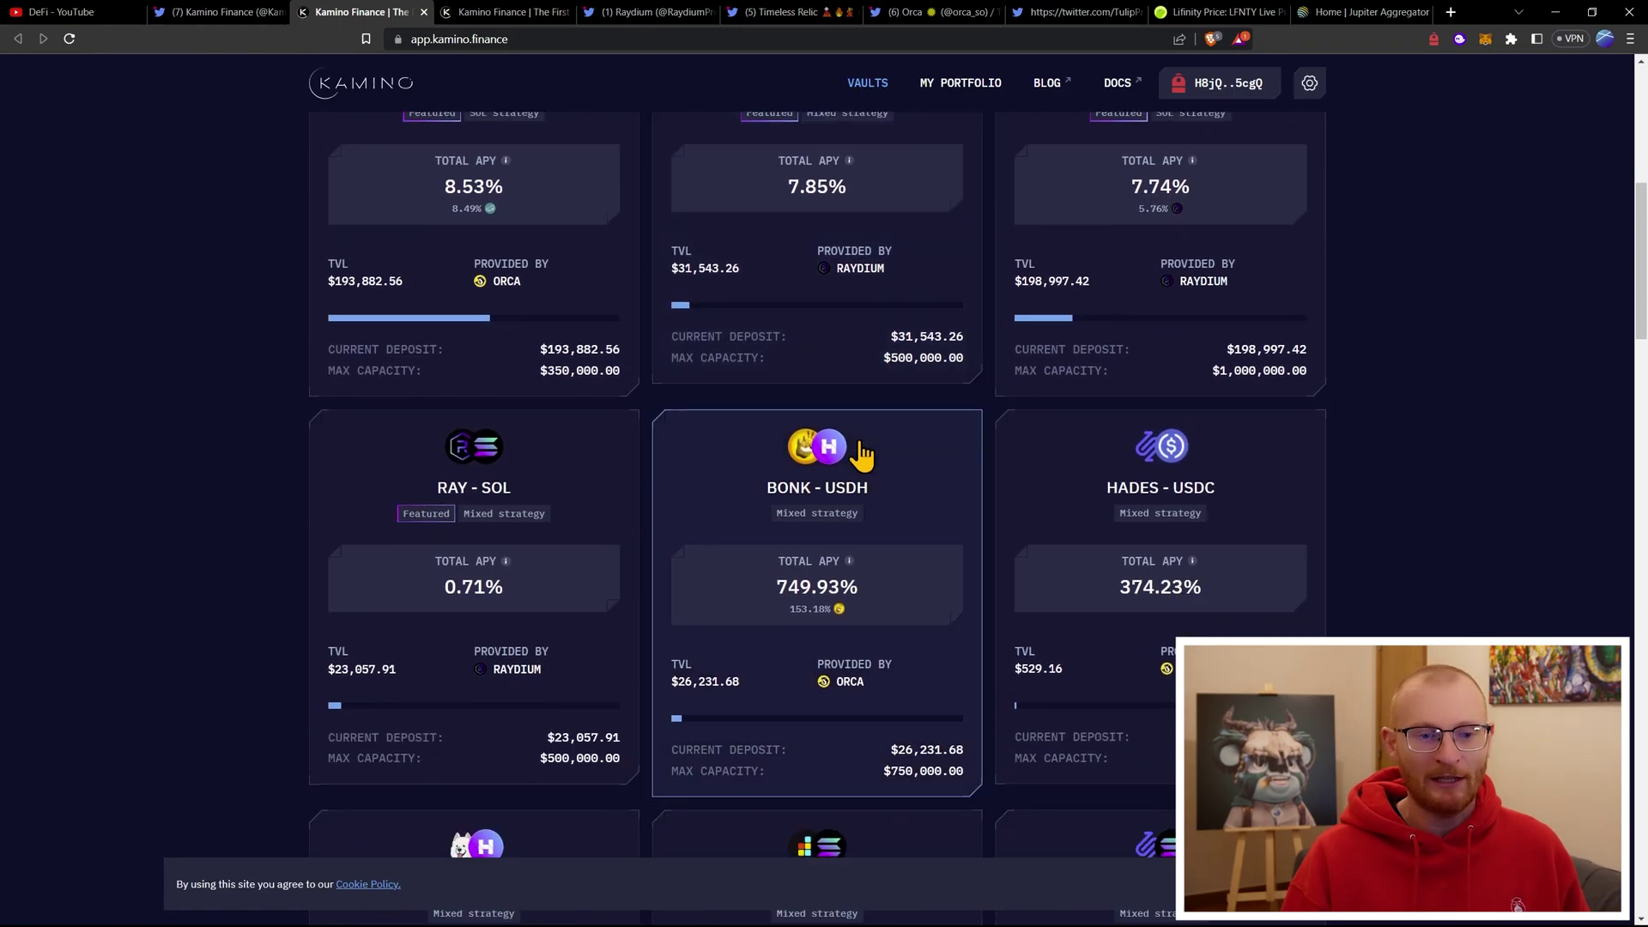
pyautogui.scroll(8, 860, 452)
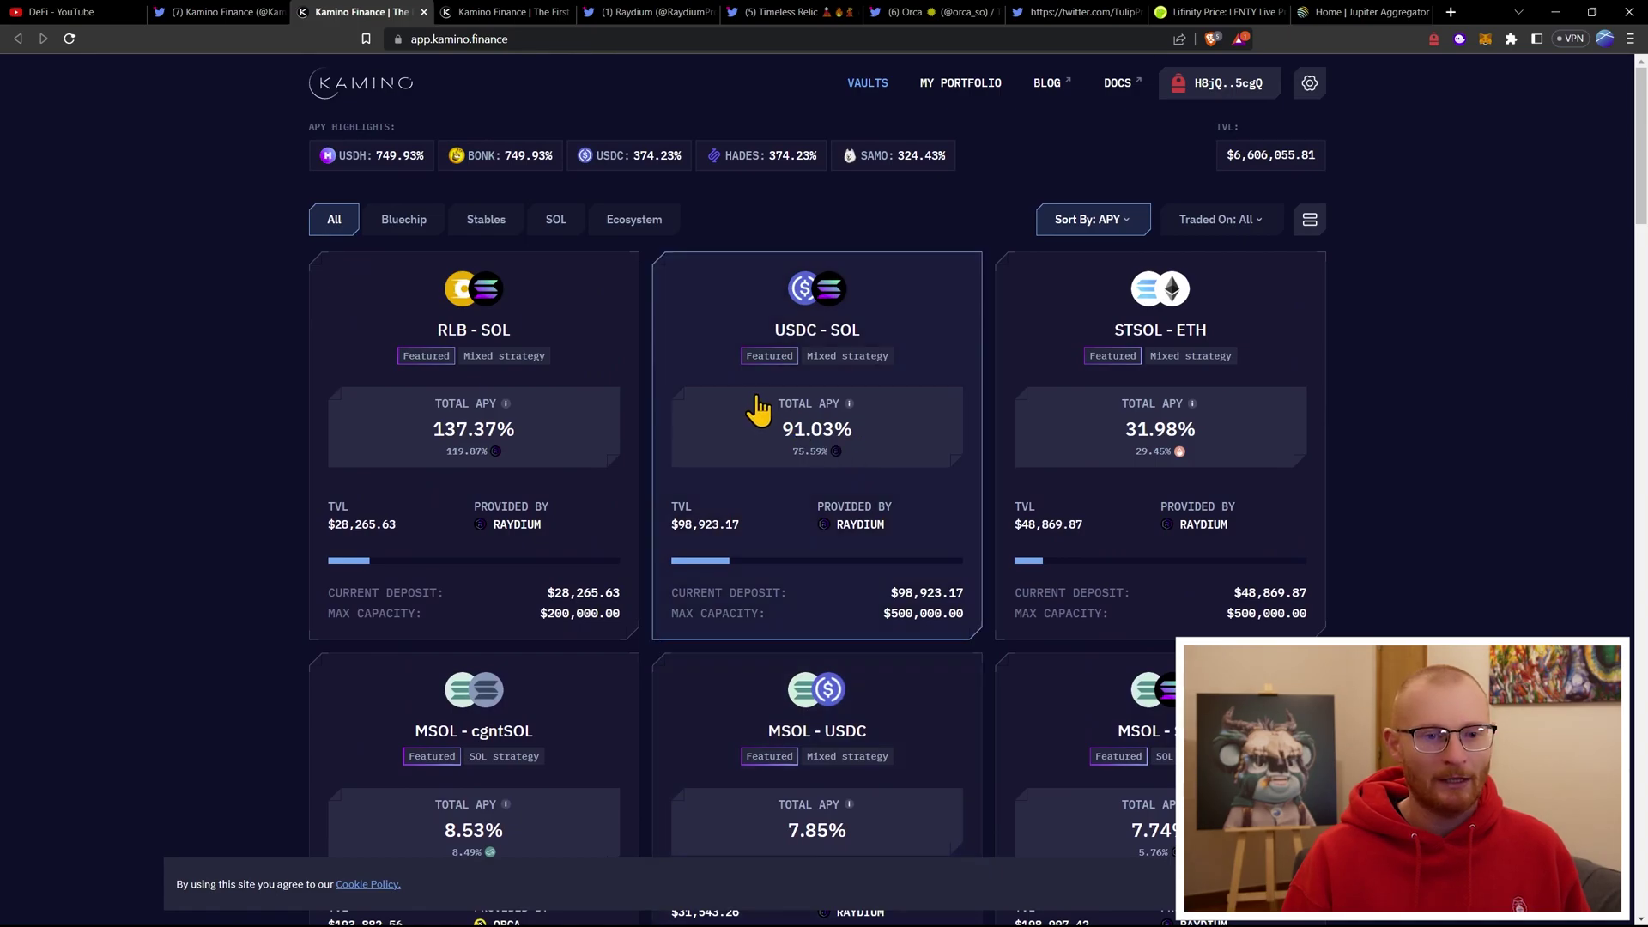
pyautogui.scroll(-1, 753, 404)
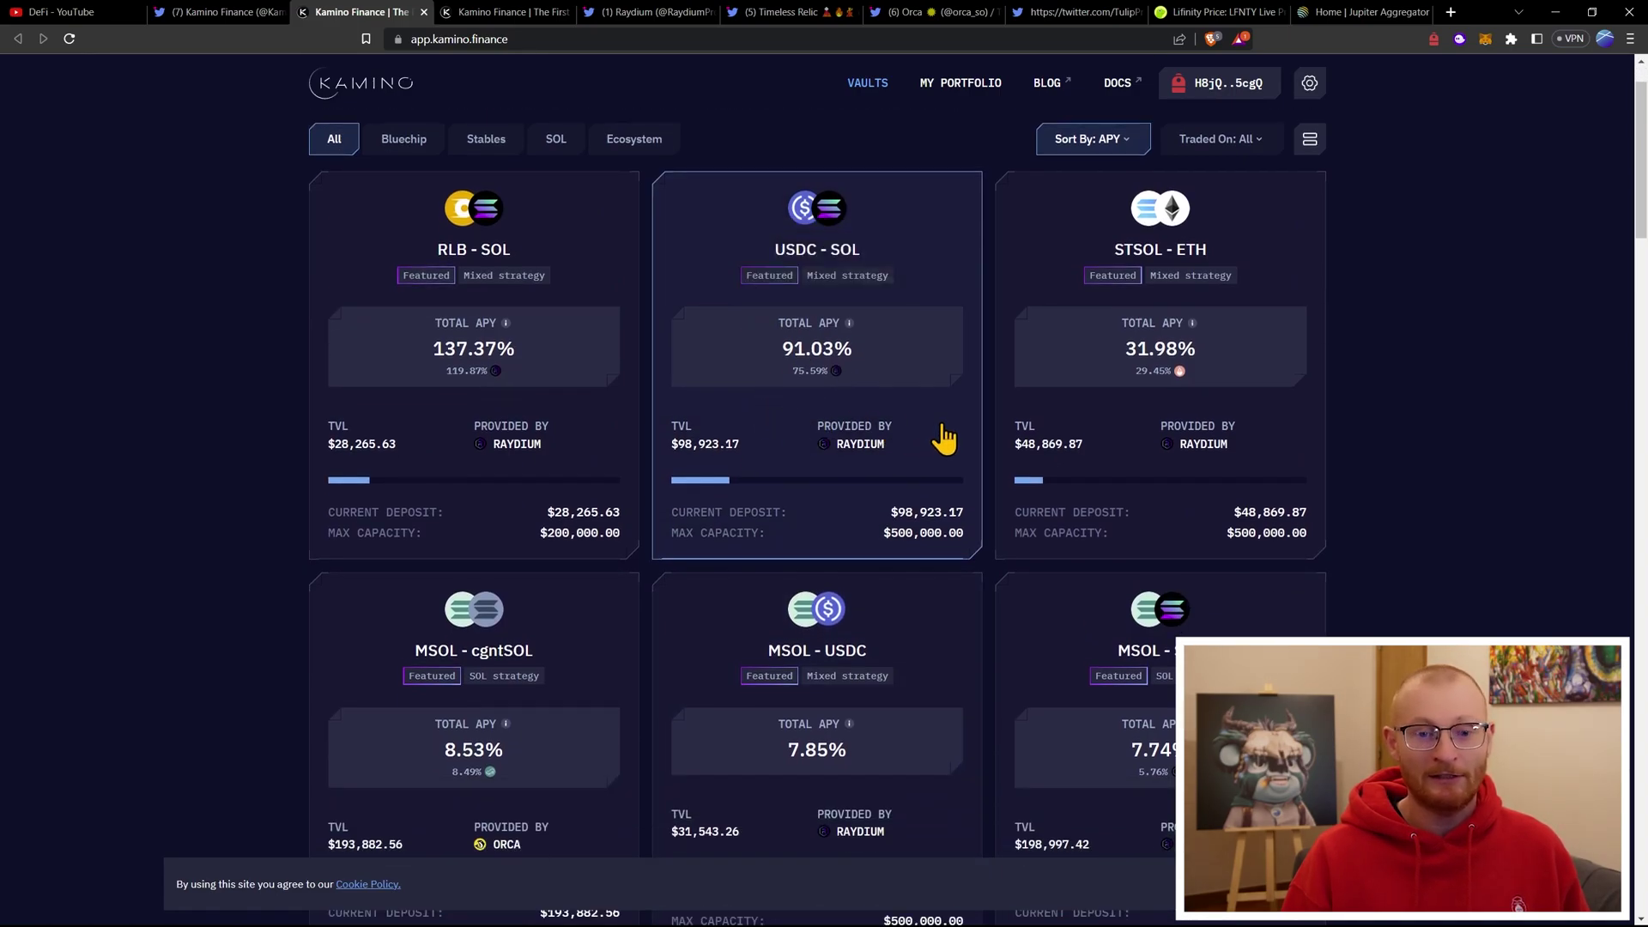
pyautogui.click(916, 359)
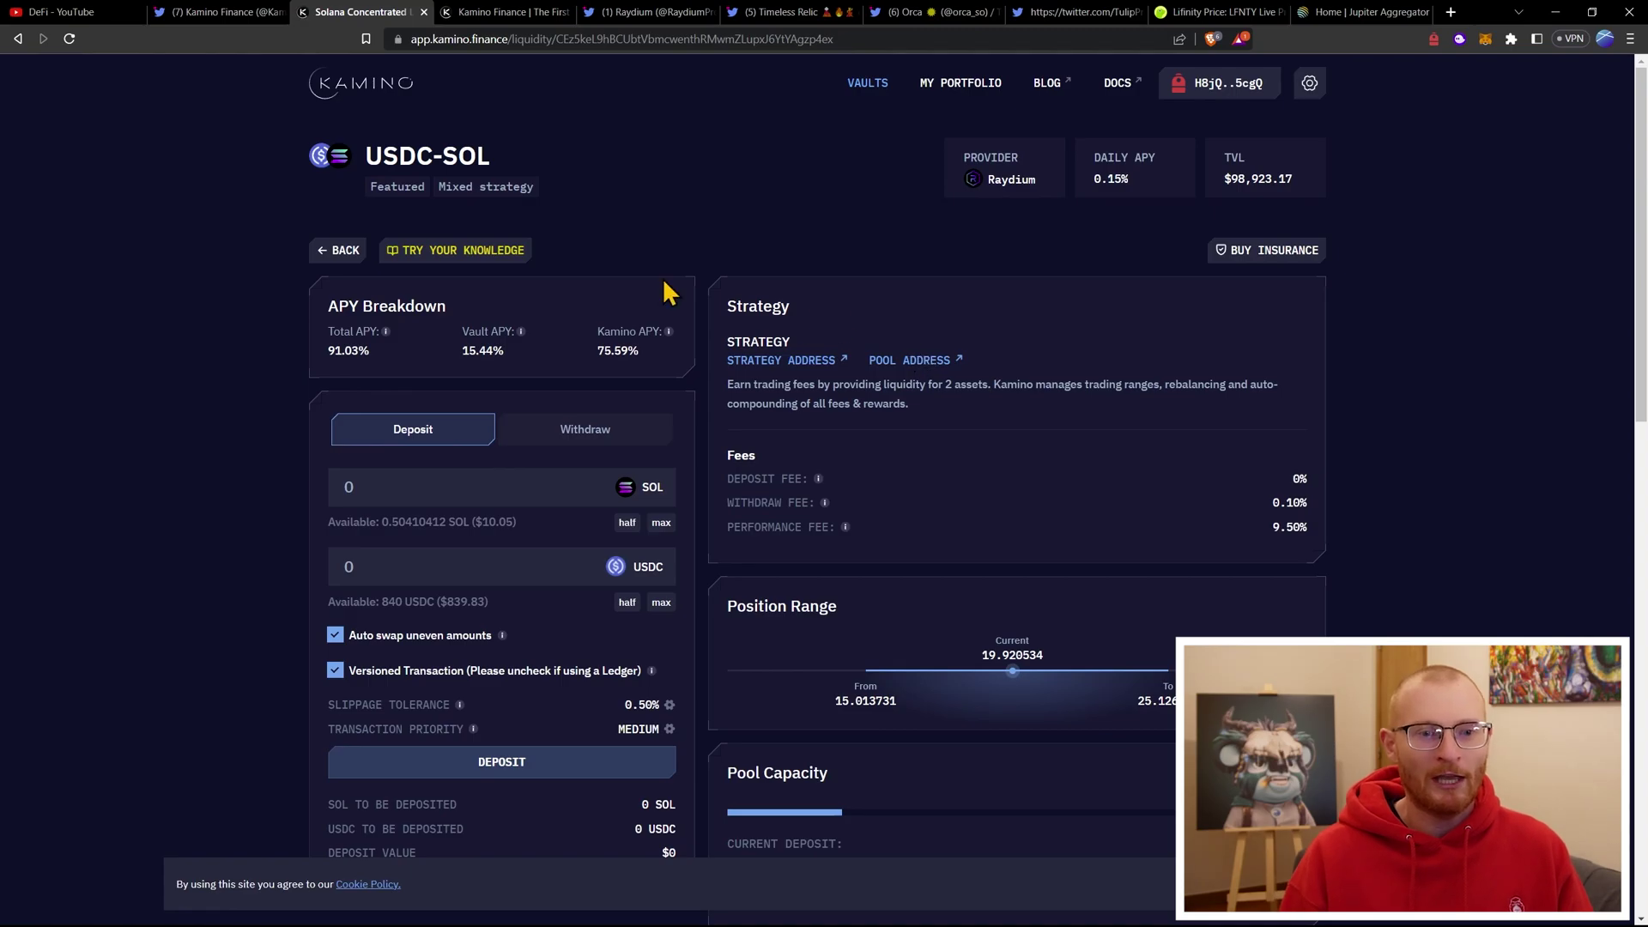
# - View and dismiss the knowledge quiz prompt, and examine the USDC-SOL vault's APY breakdown, fees, deposit options and position range
pyautogui.click(484, 257)
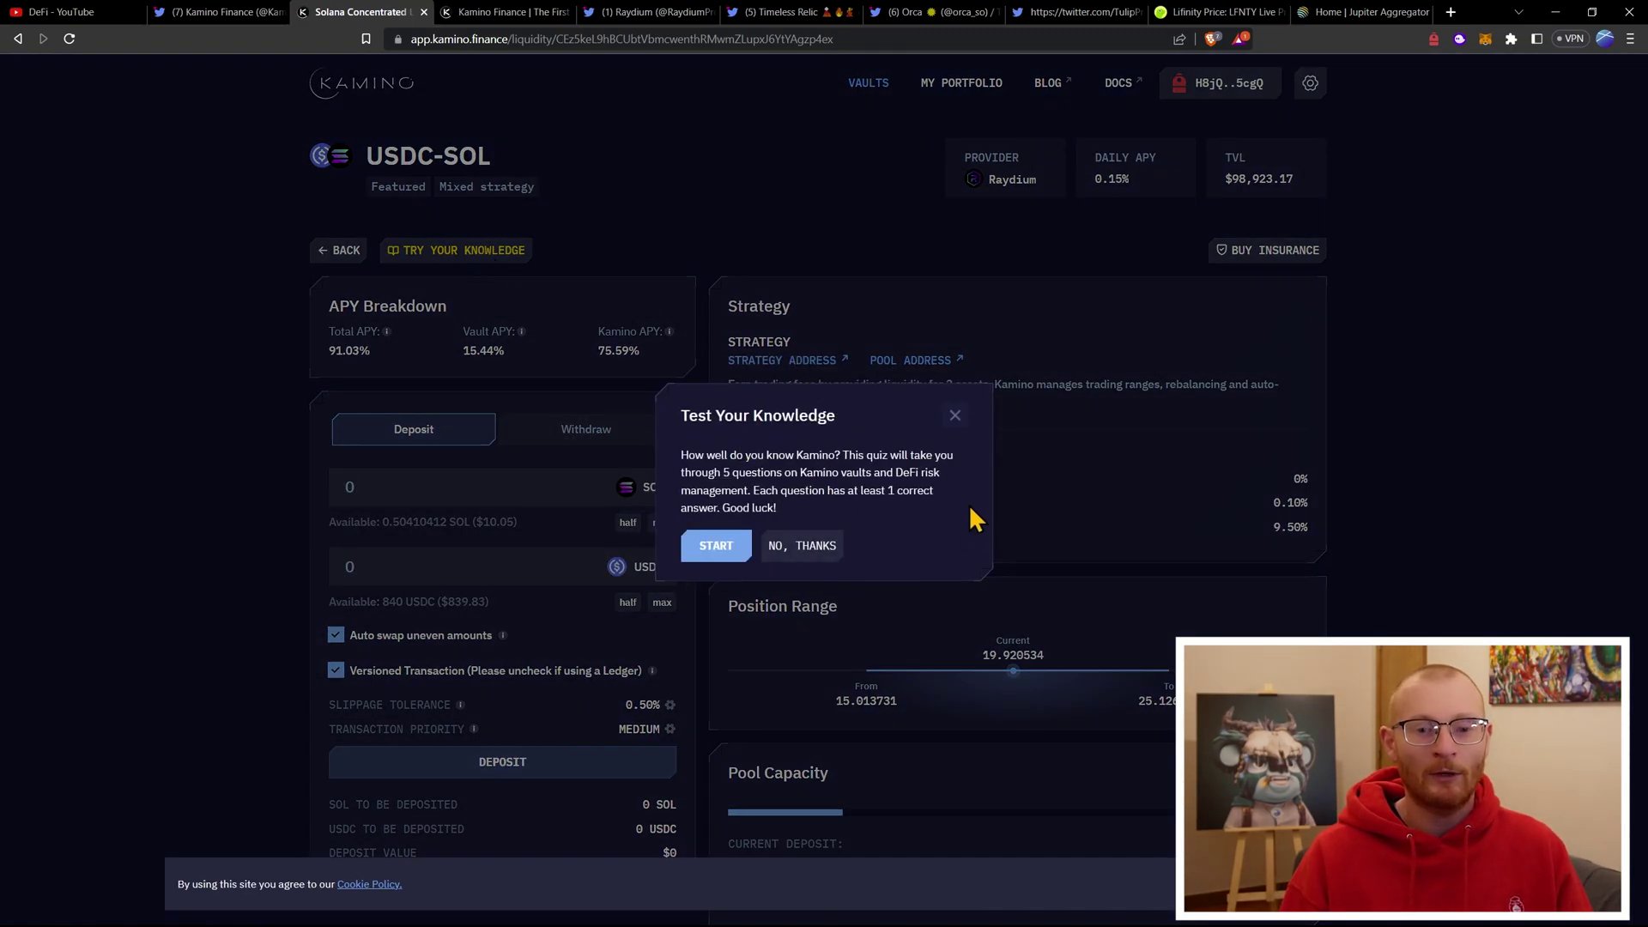
pyautogui.click(955, 416)
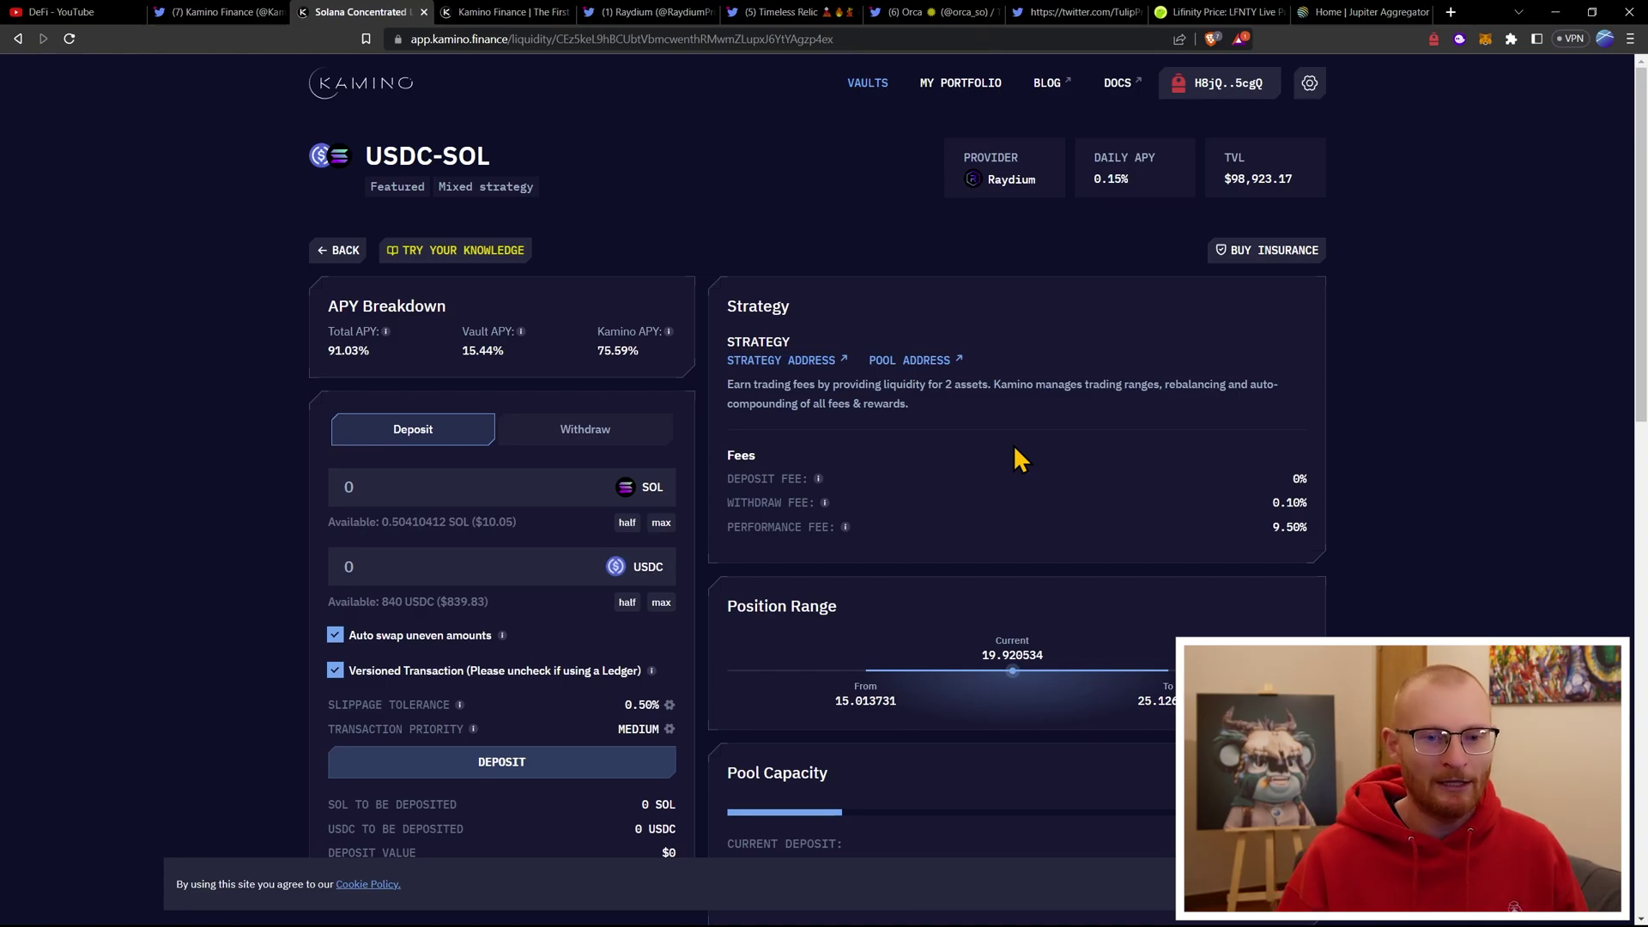
pyautogui.scroll(-2, 632, 404)
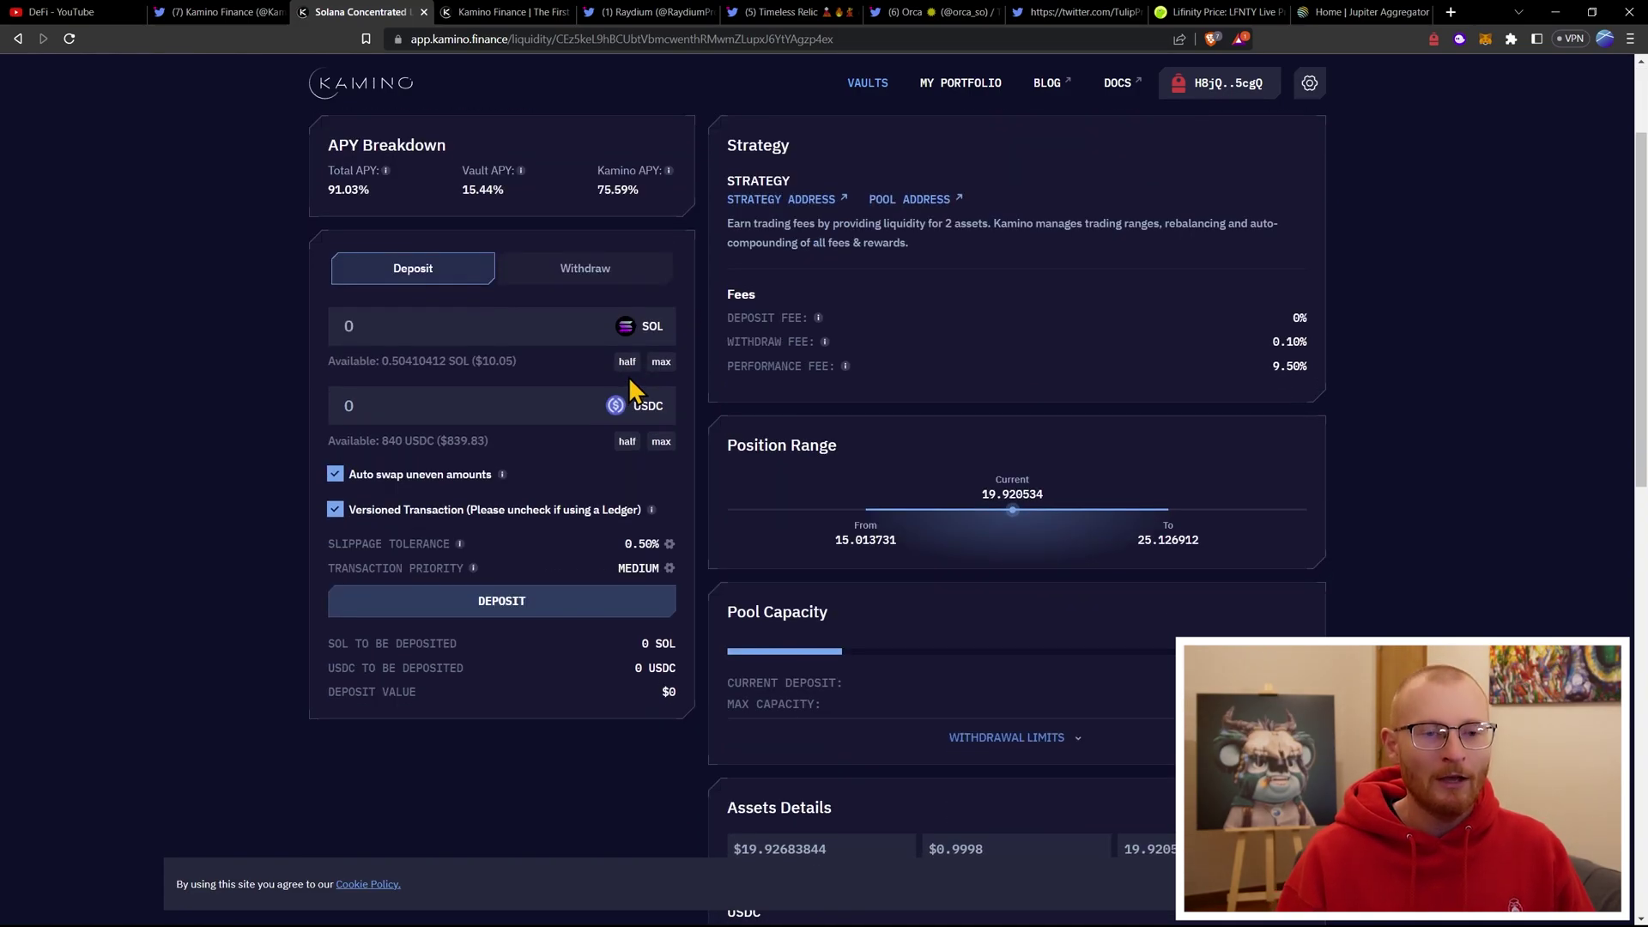
pyautogui.scroll(1, 738, 296)
pyautogui.scroll(1, 738, 296)
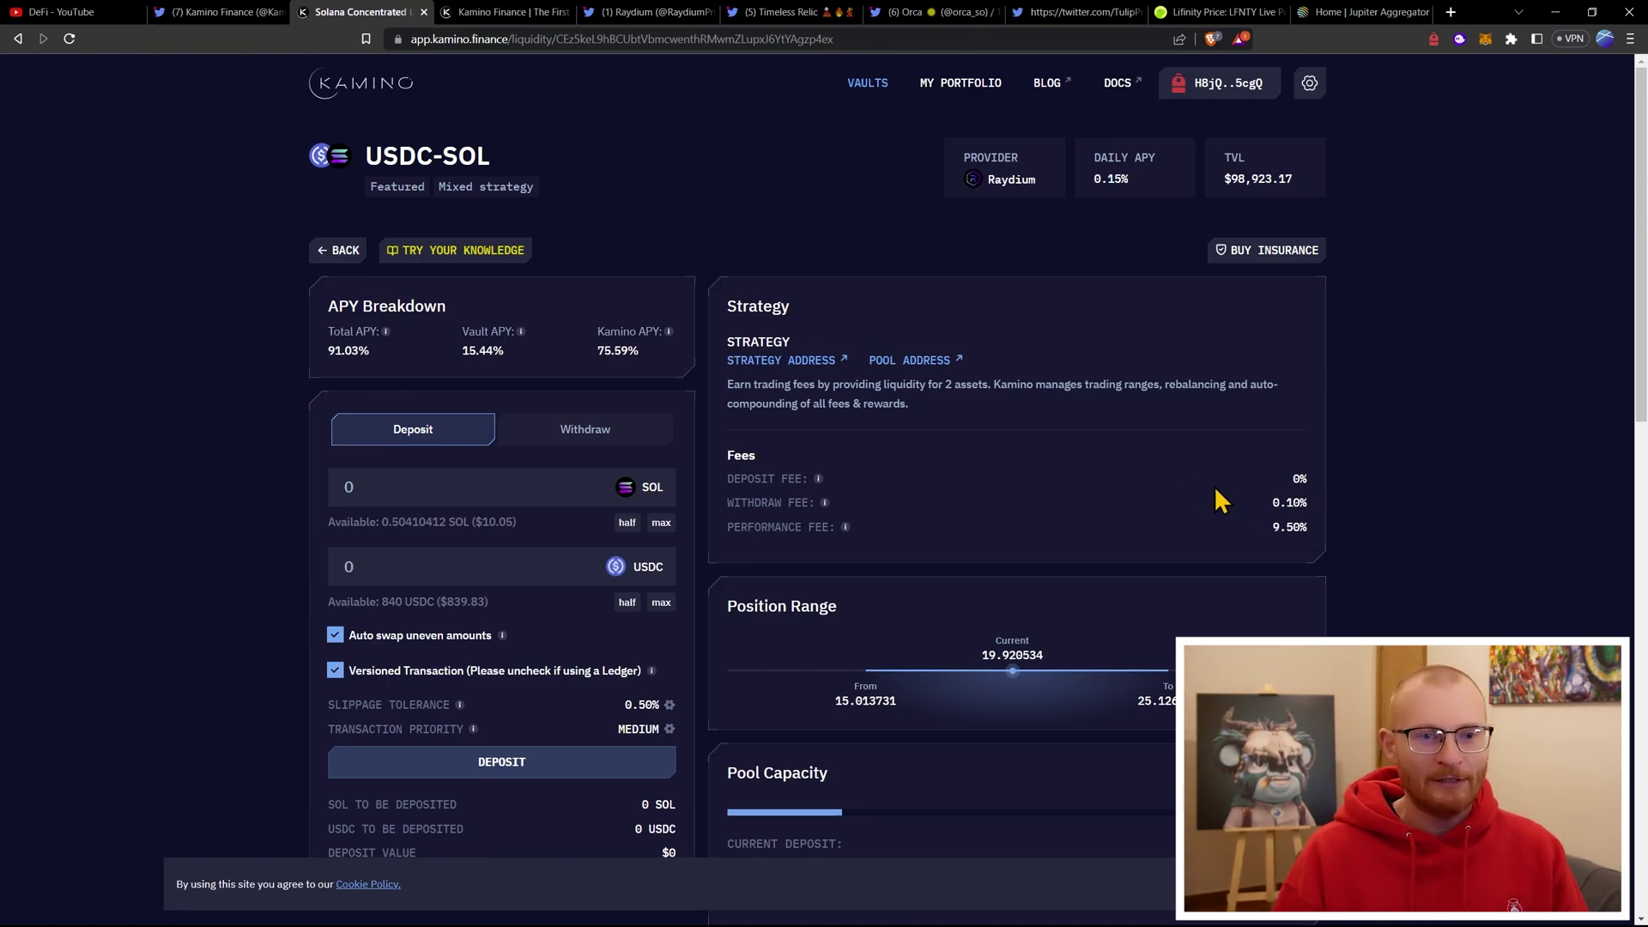
pyautogui.scroll(-2, 1004, 540)
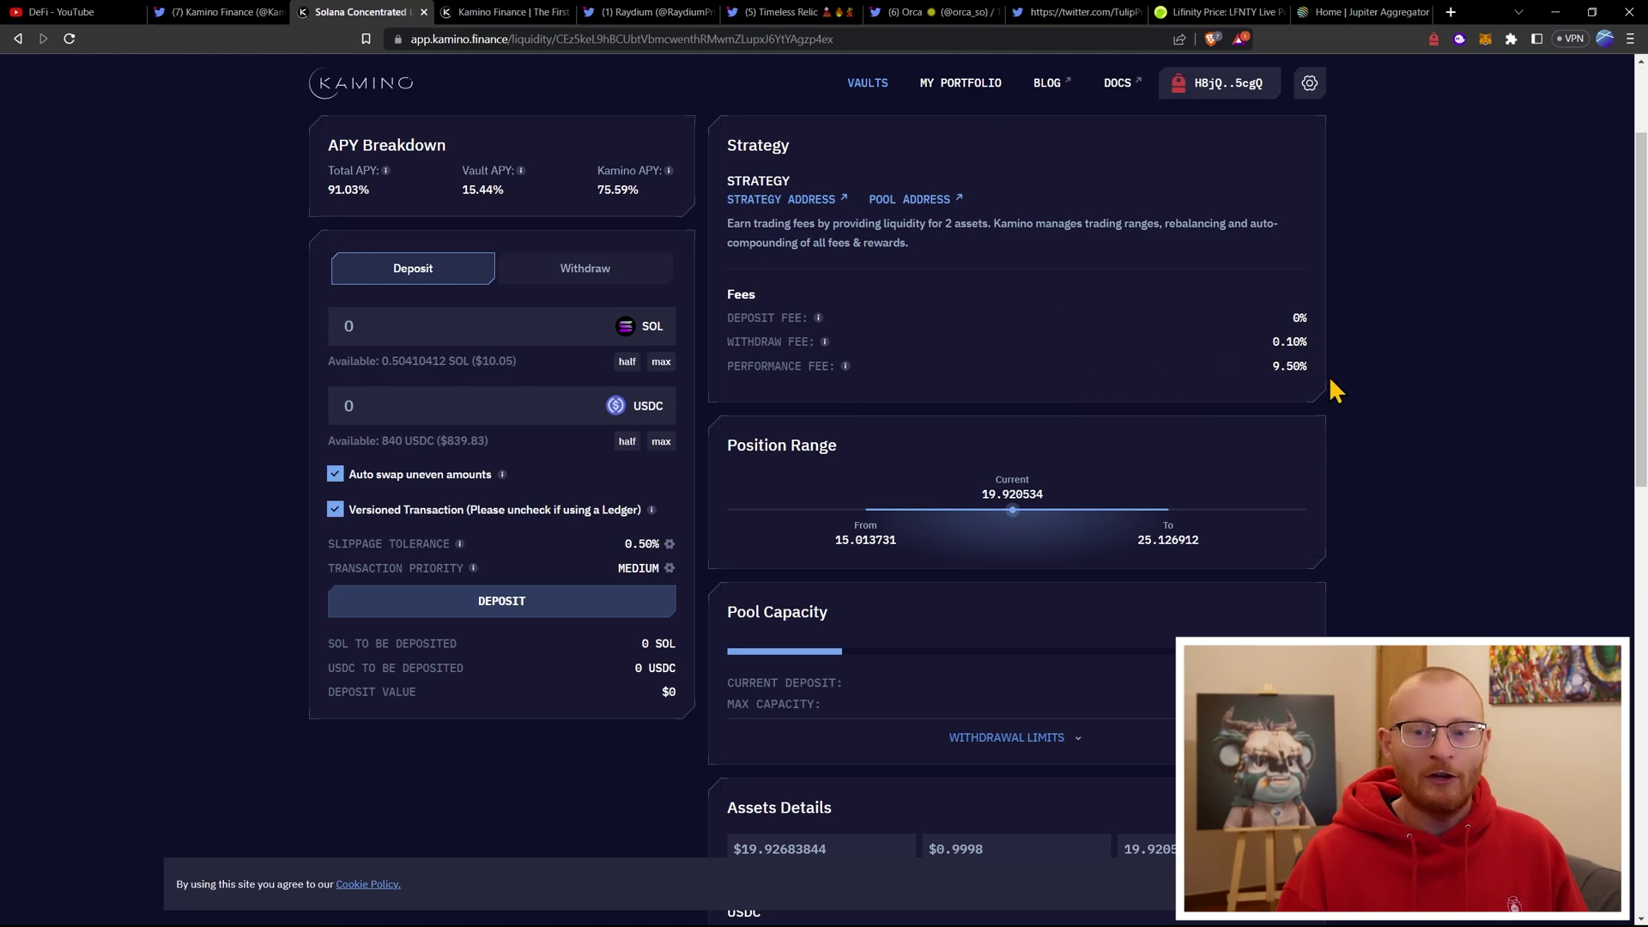
pyautogui.scroll(1, 1071, 392)
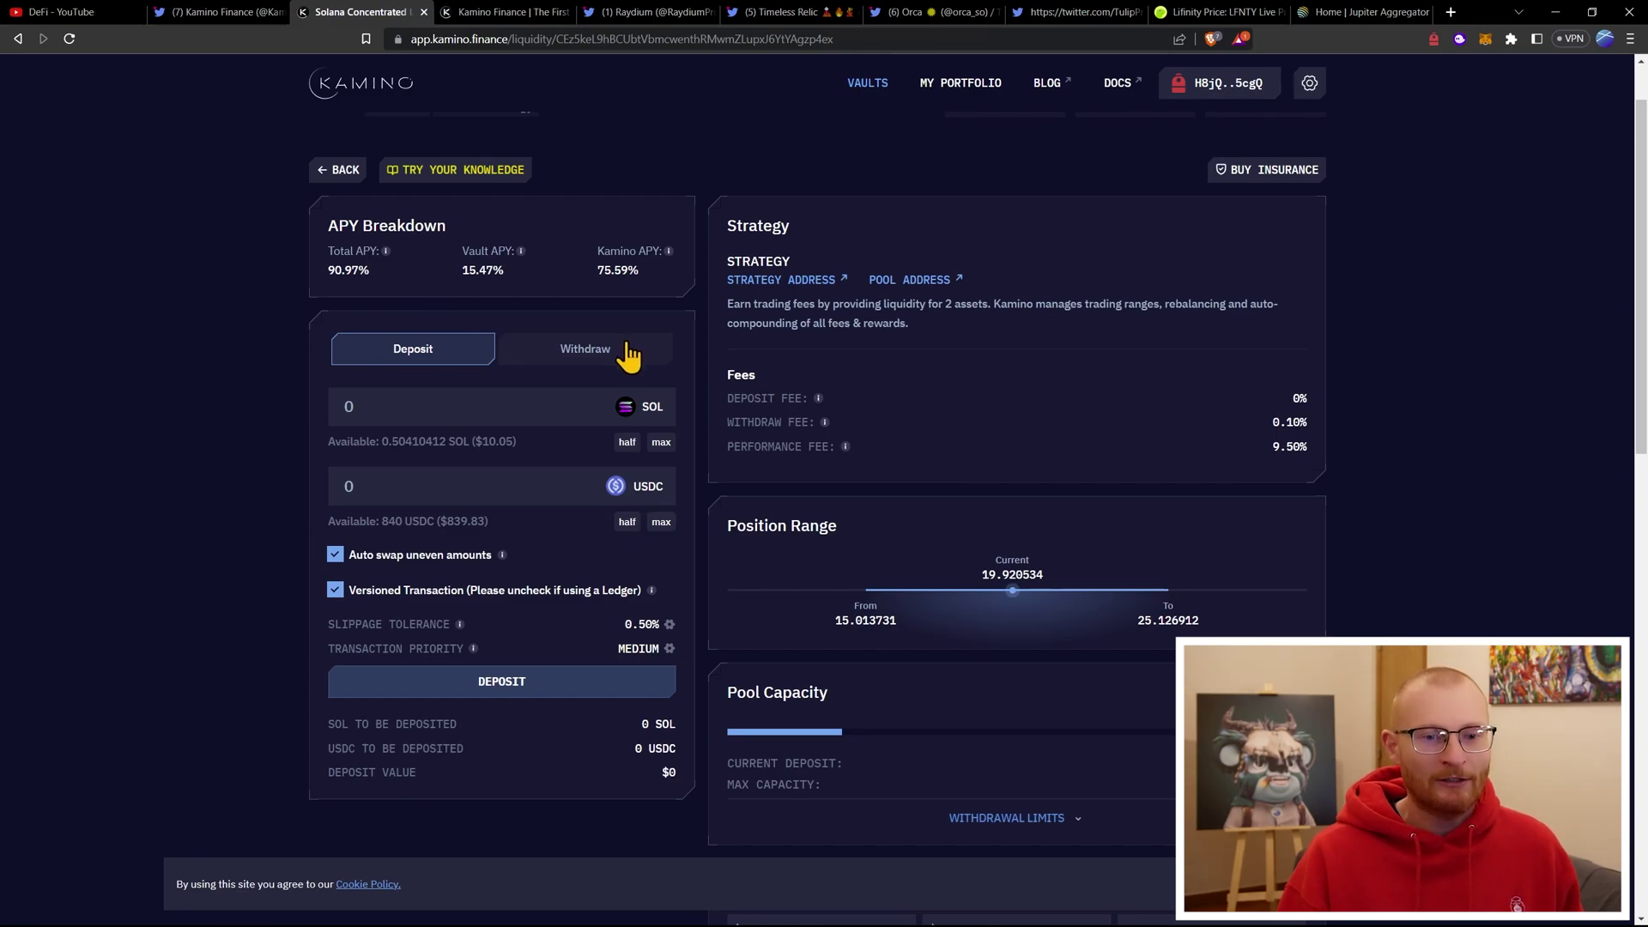
pyautogui.scroll(-1, 629, 356)
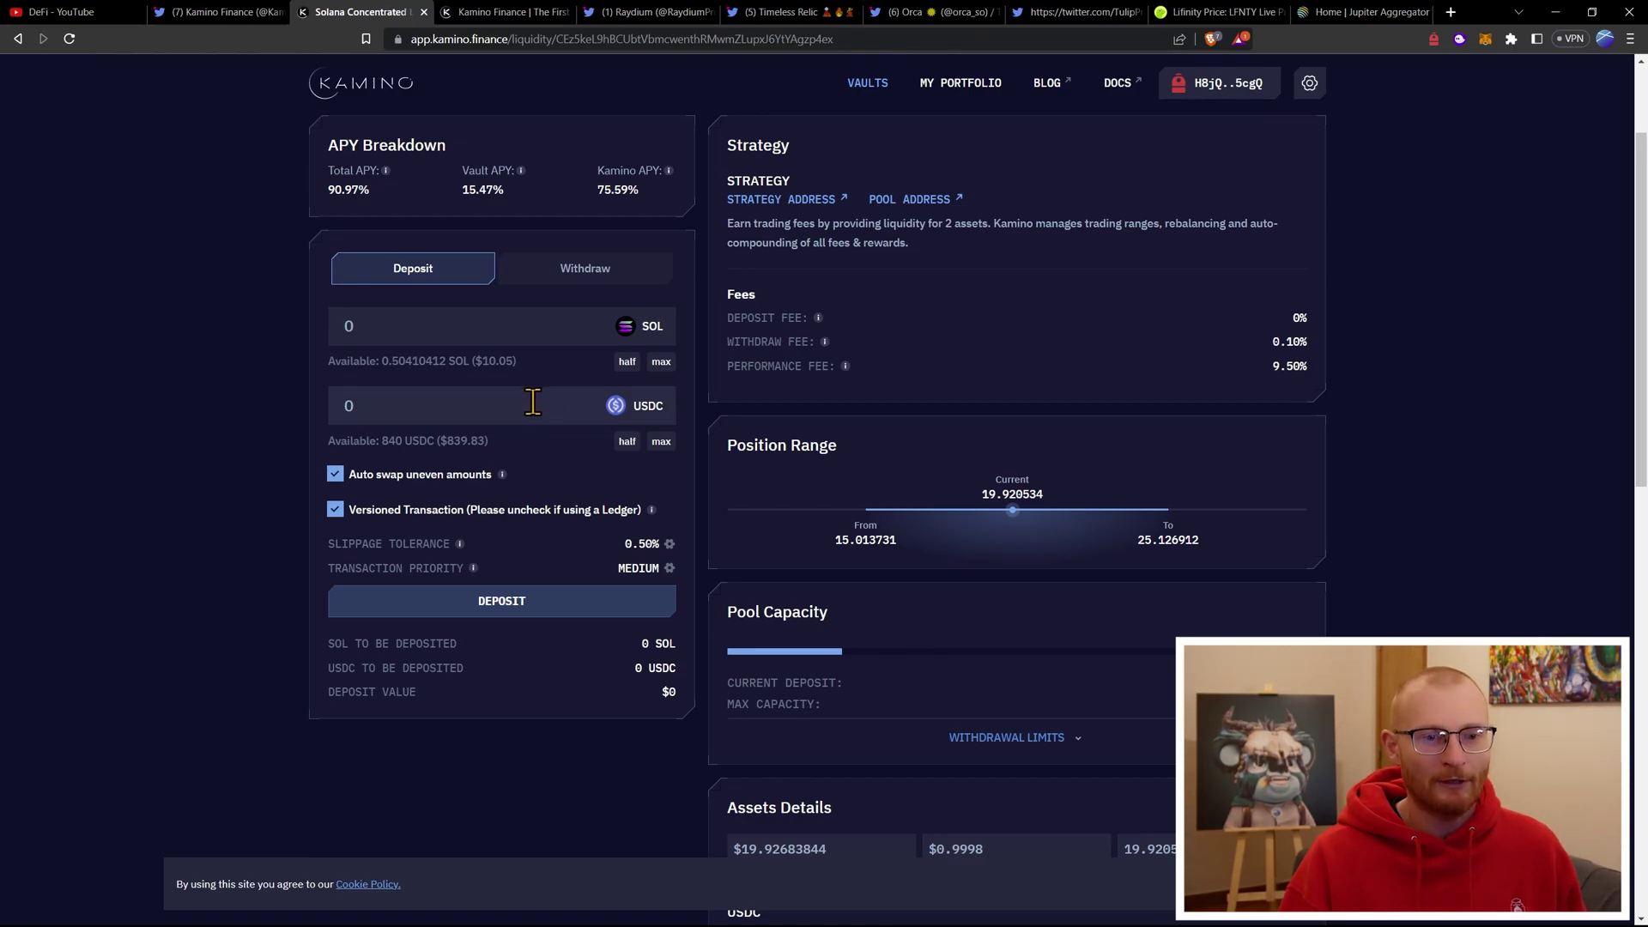
# - Set the USDC deposit amount to 100 and submit the deposit to the USDC-SOL vault
pyautogui.click(501, 405)
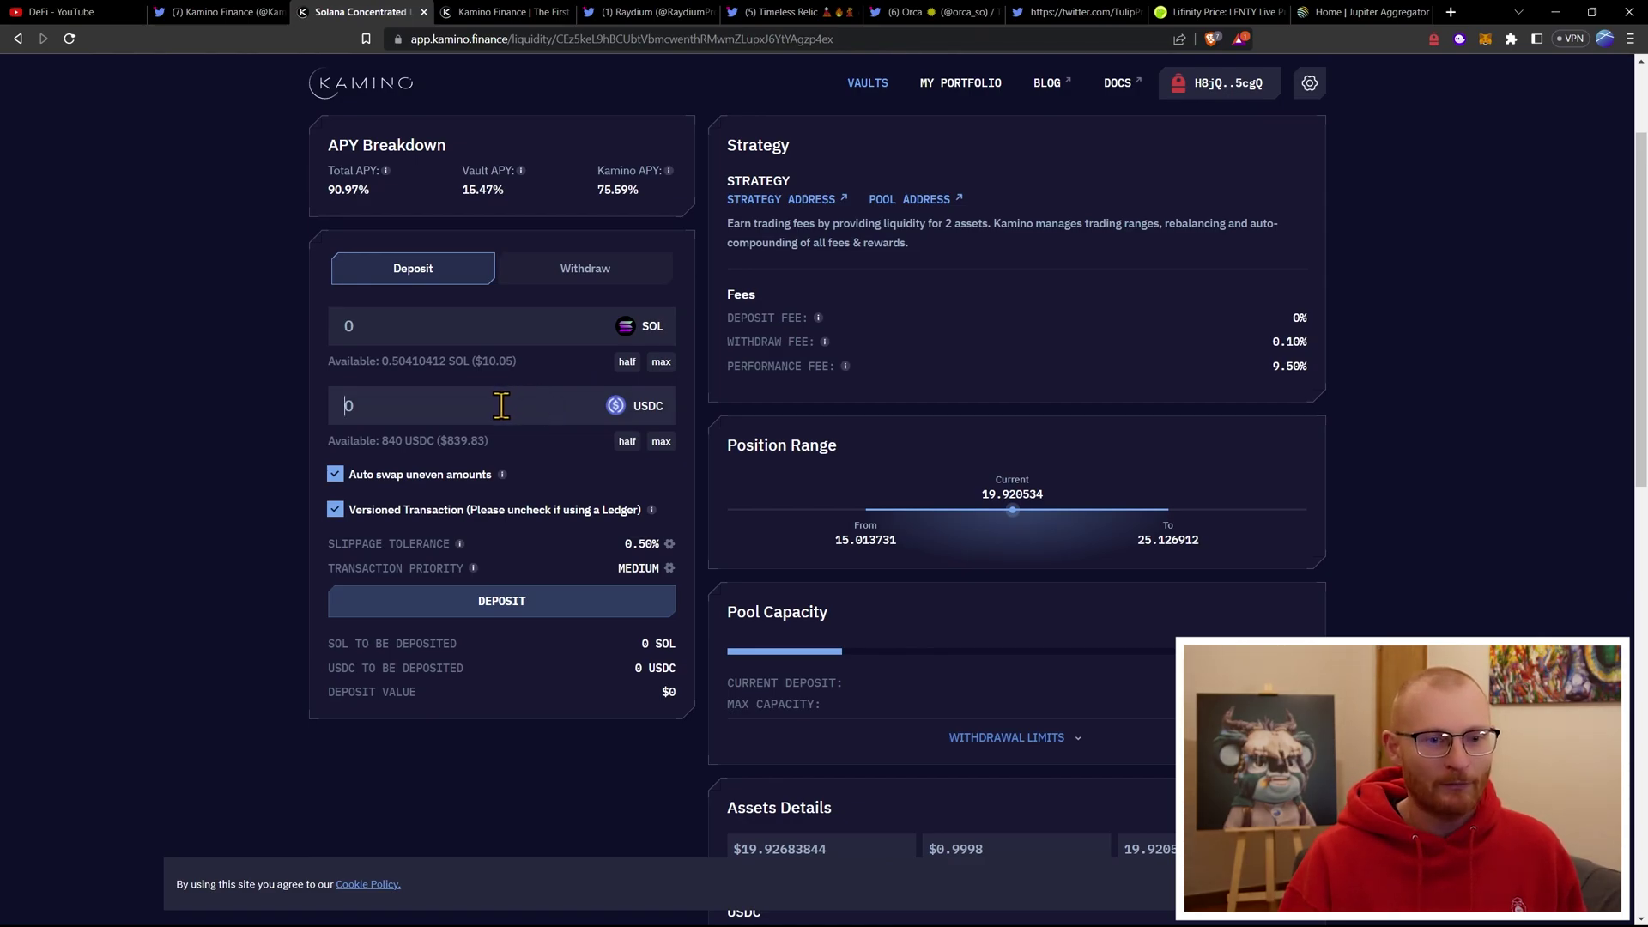
pyautogui.write('50')
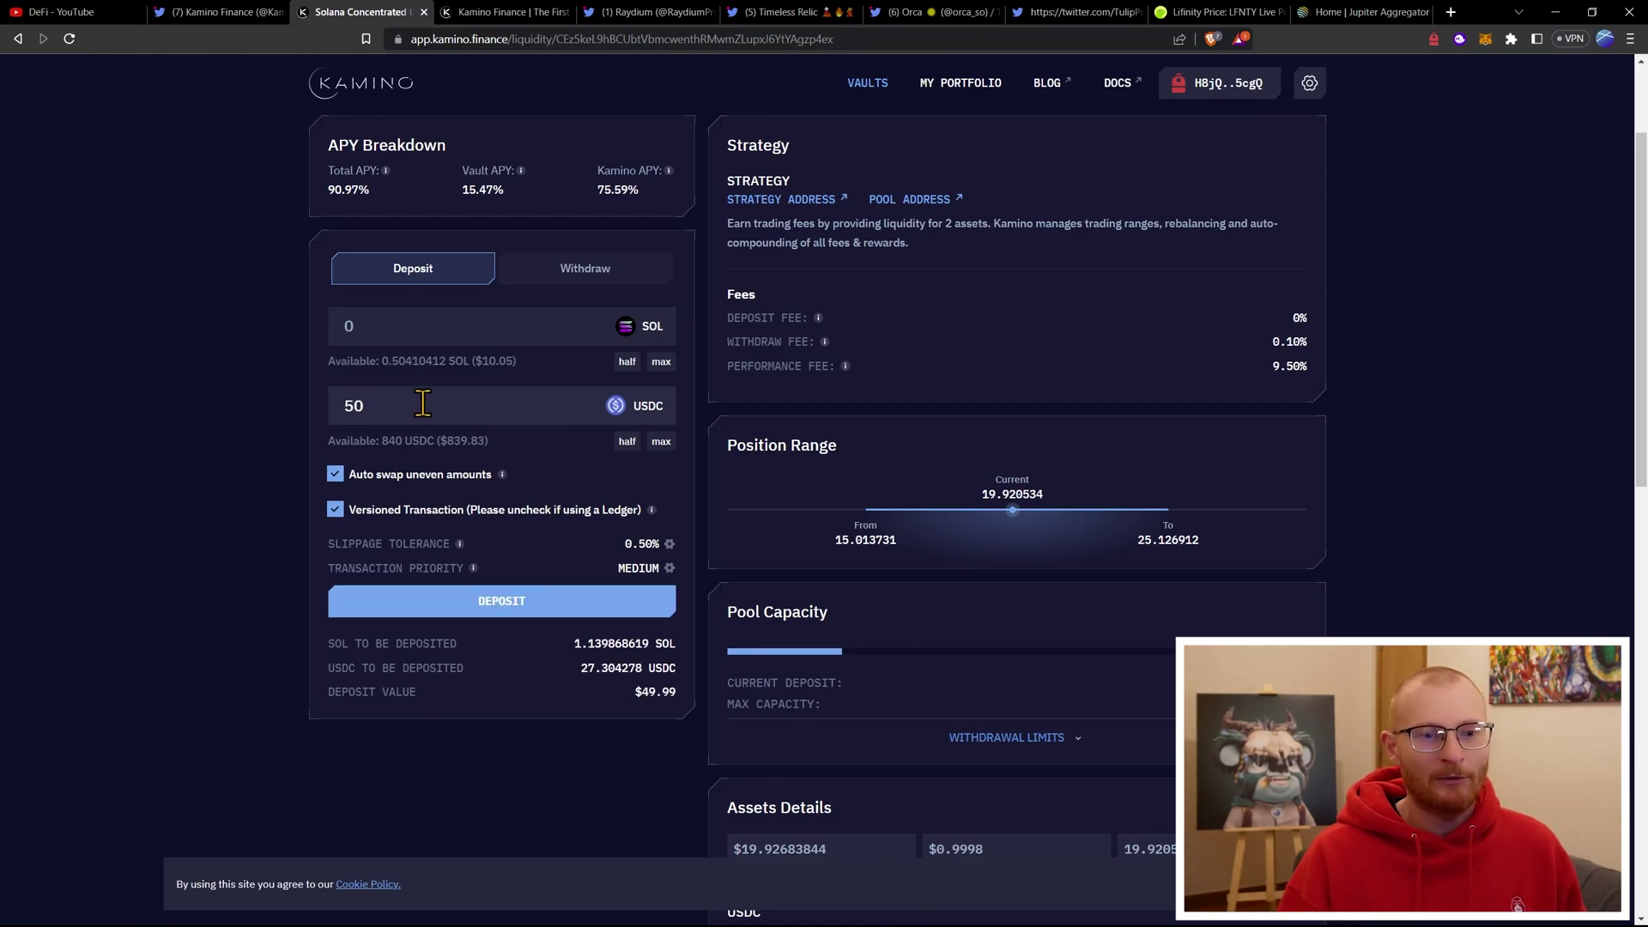
pyautogui.moveTo(411, 409); pyautogui.dragTo(312, 415)
pyautogui.write('100')
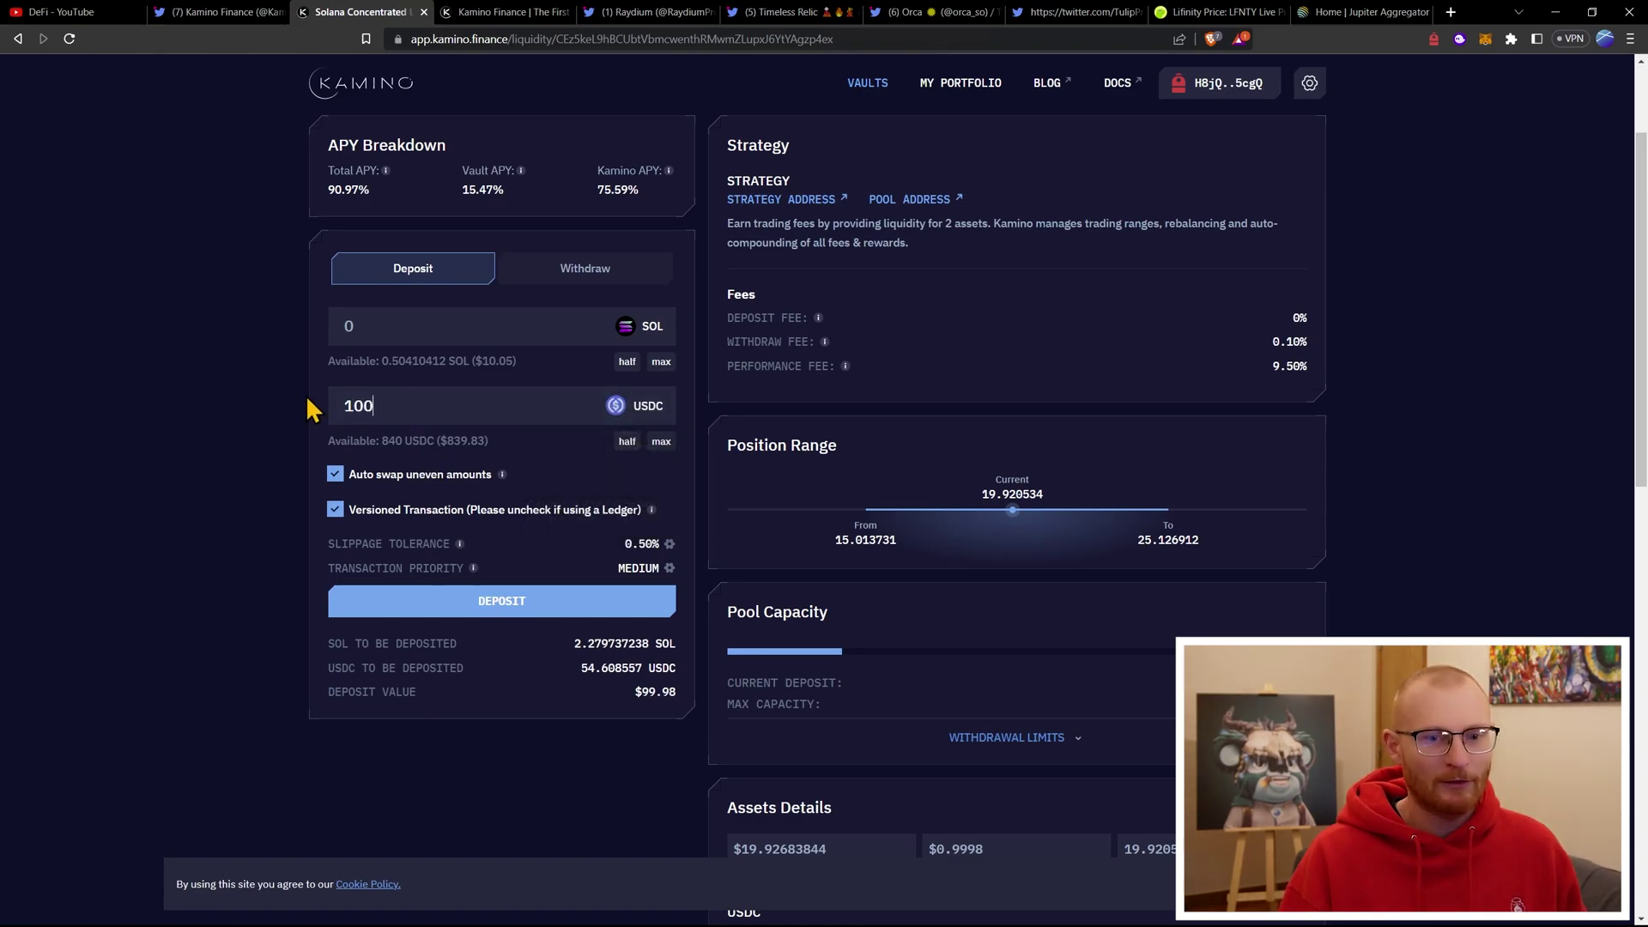
pyautogui.moveTo(396, 512)
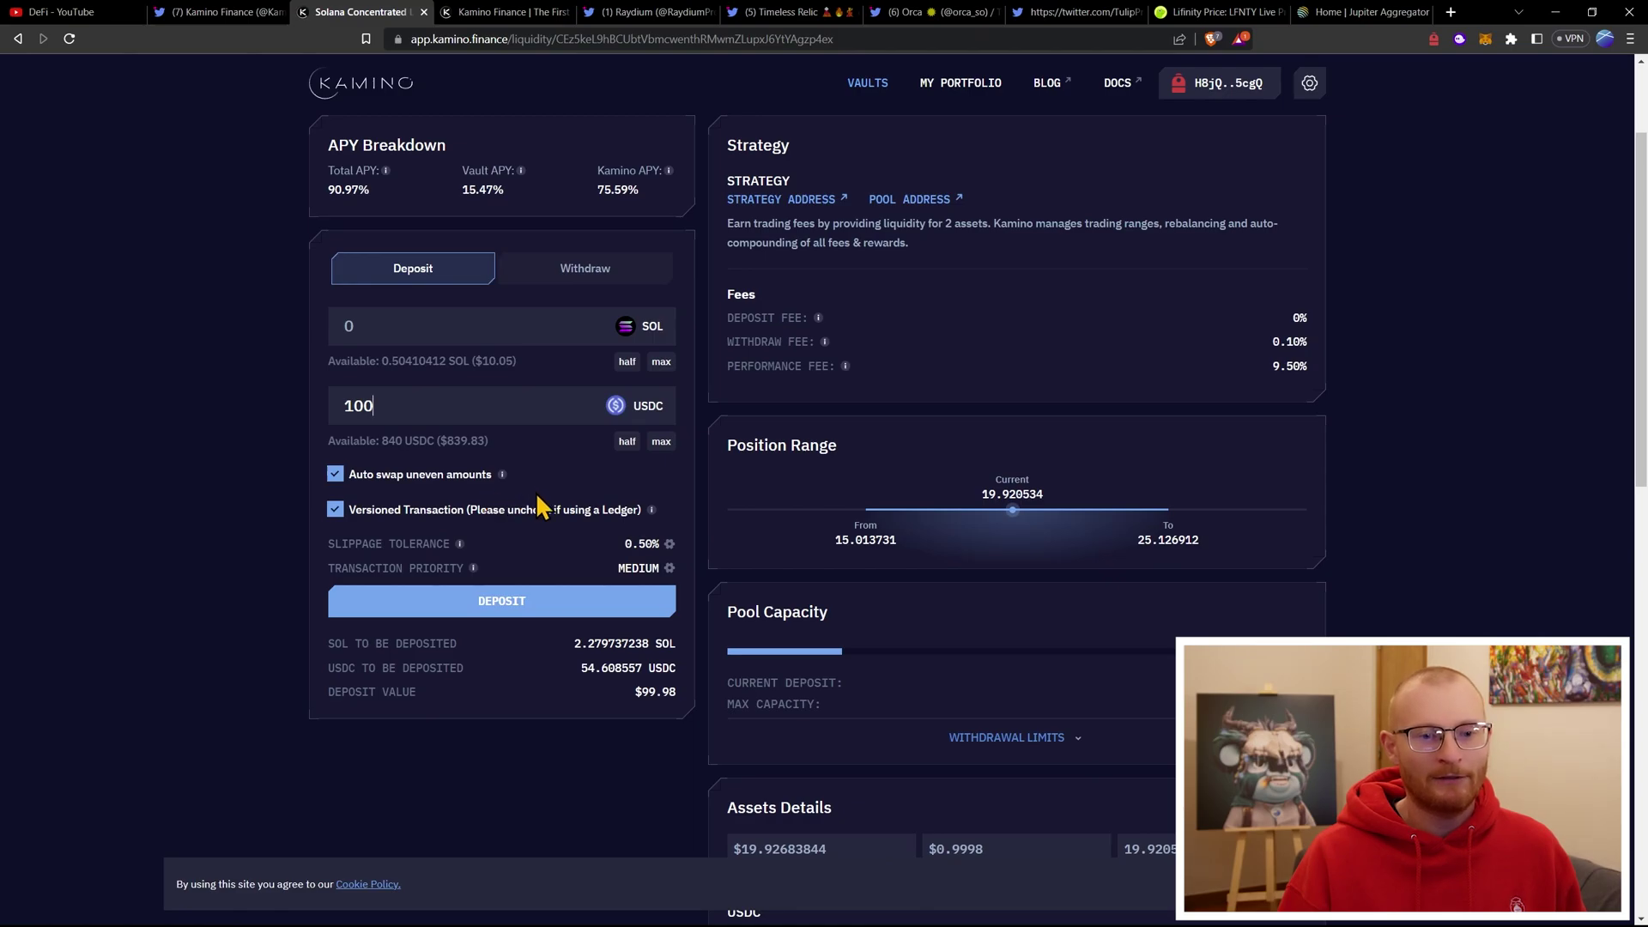
pyautogui.click(540, 605)
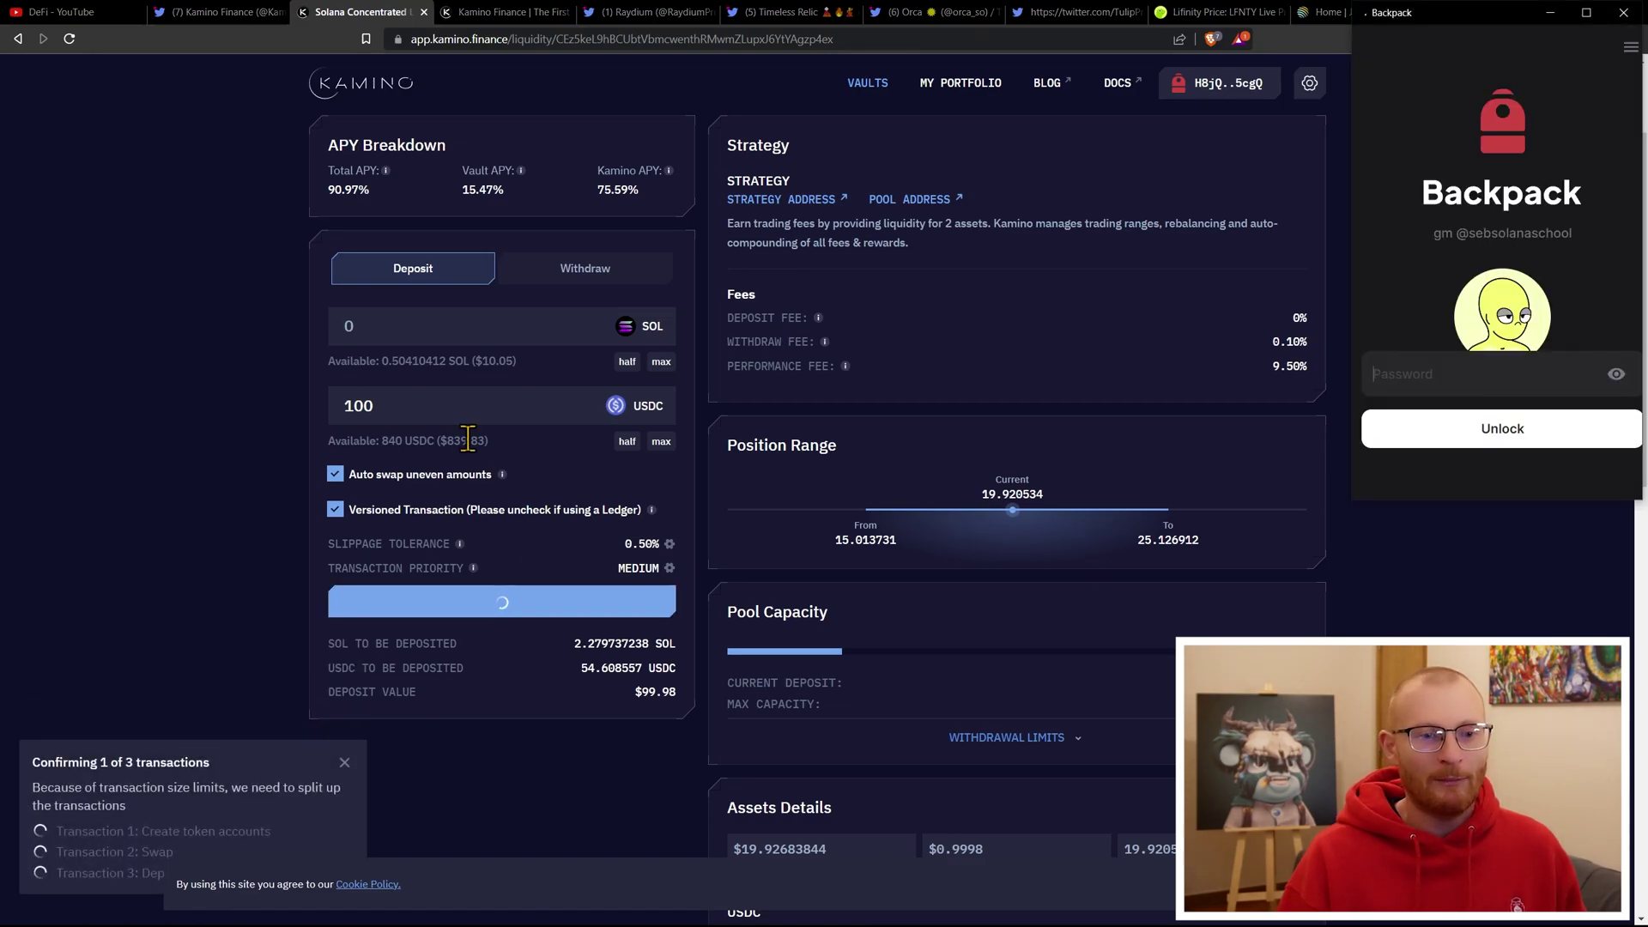
# - Unlock the Backpack wallet with the account password and approve the transactions for the vault deposit
pyautogui.click(1435, 373)
pyautogui.hotkey('ctrl', 'v')
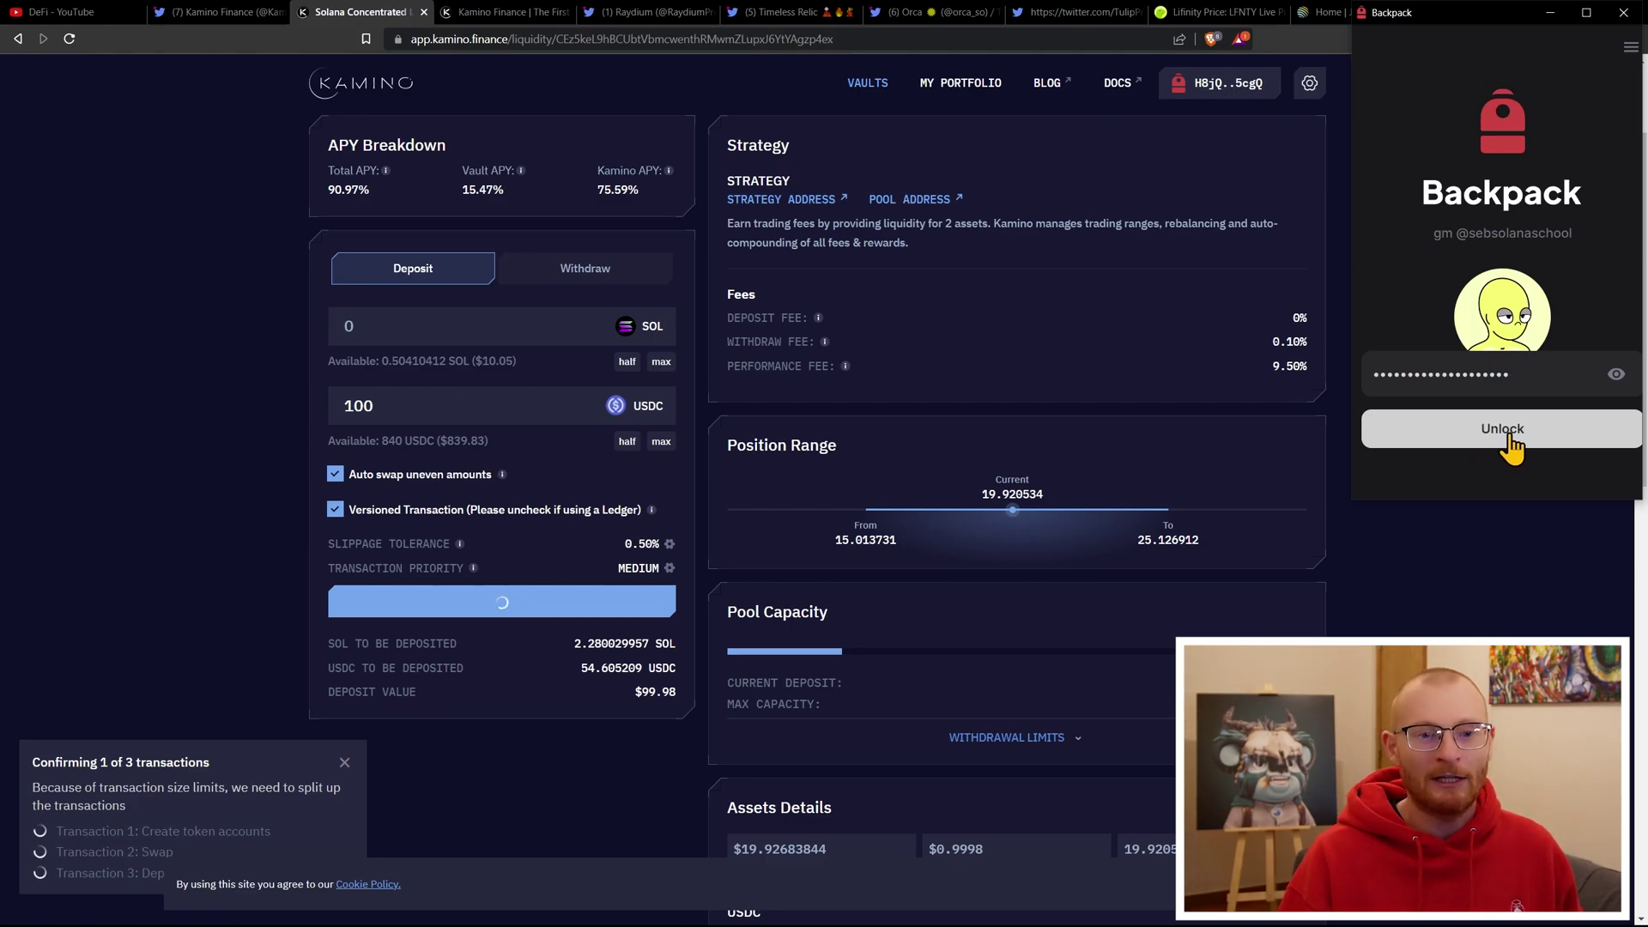
pyautogui.click(1509, 439)
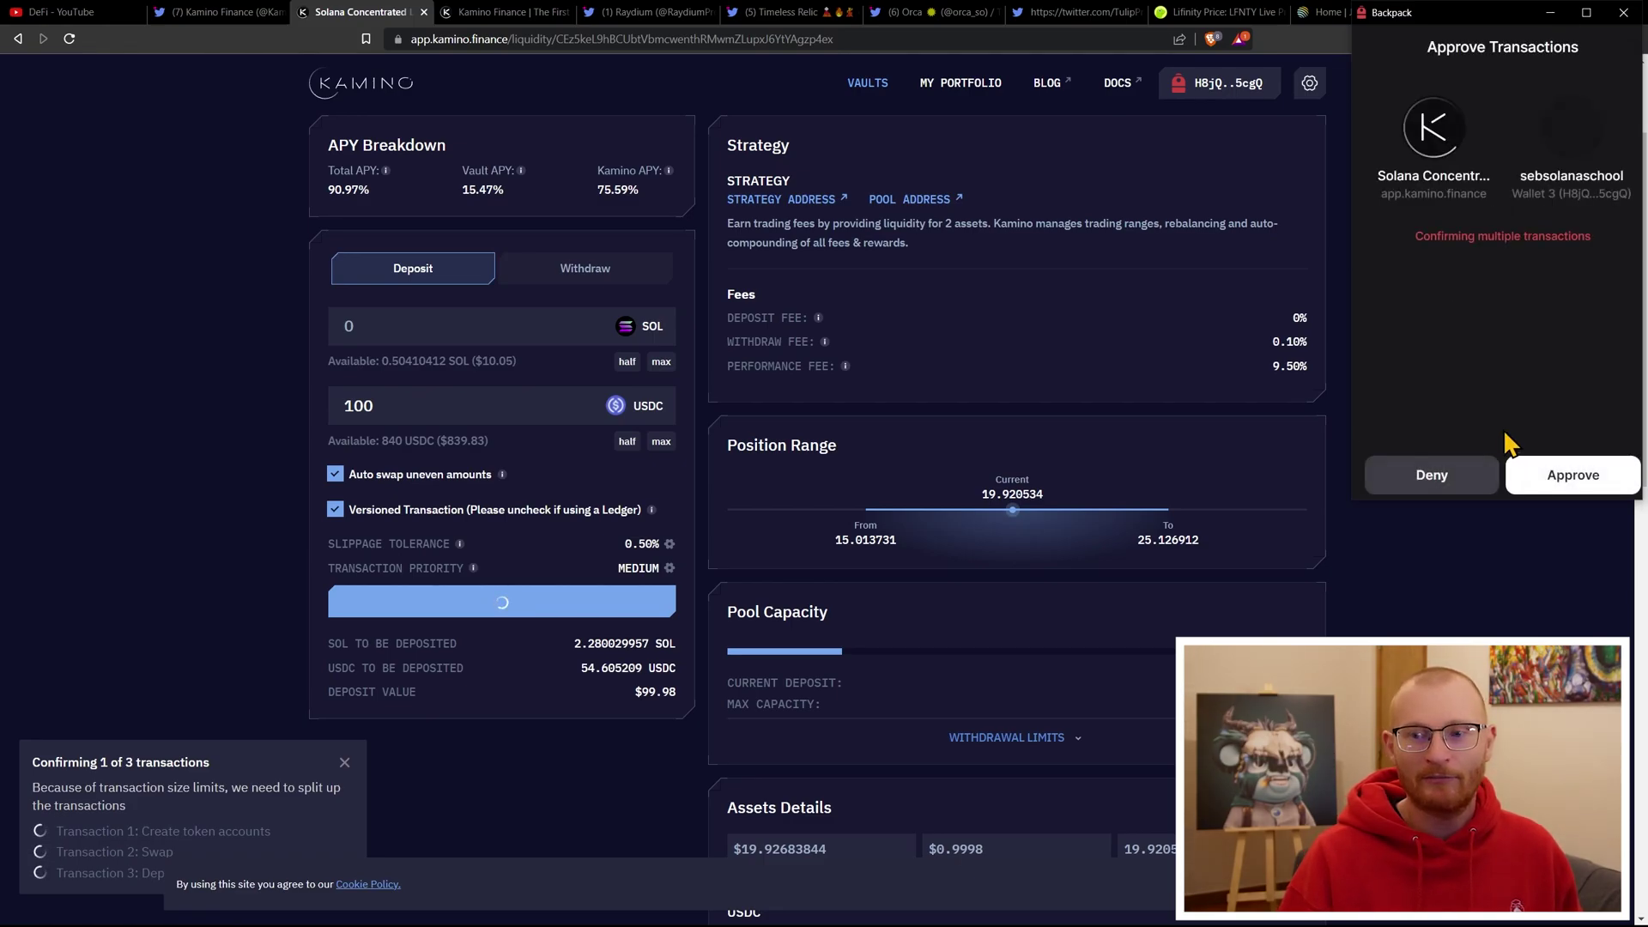
pyautogui.click(1557, 481)
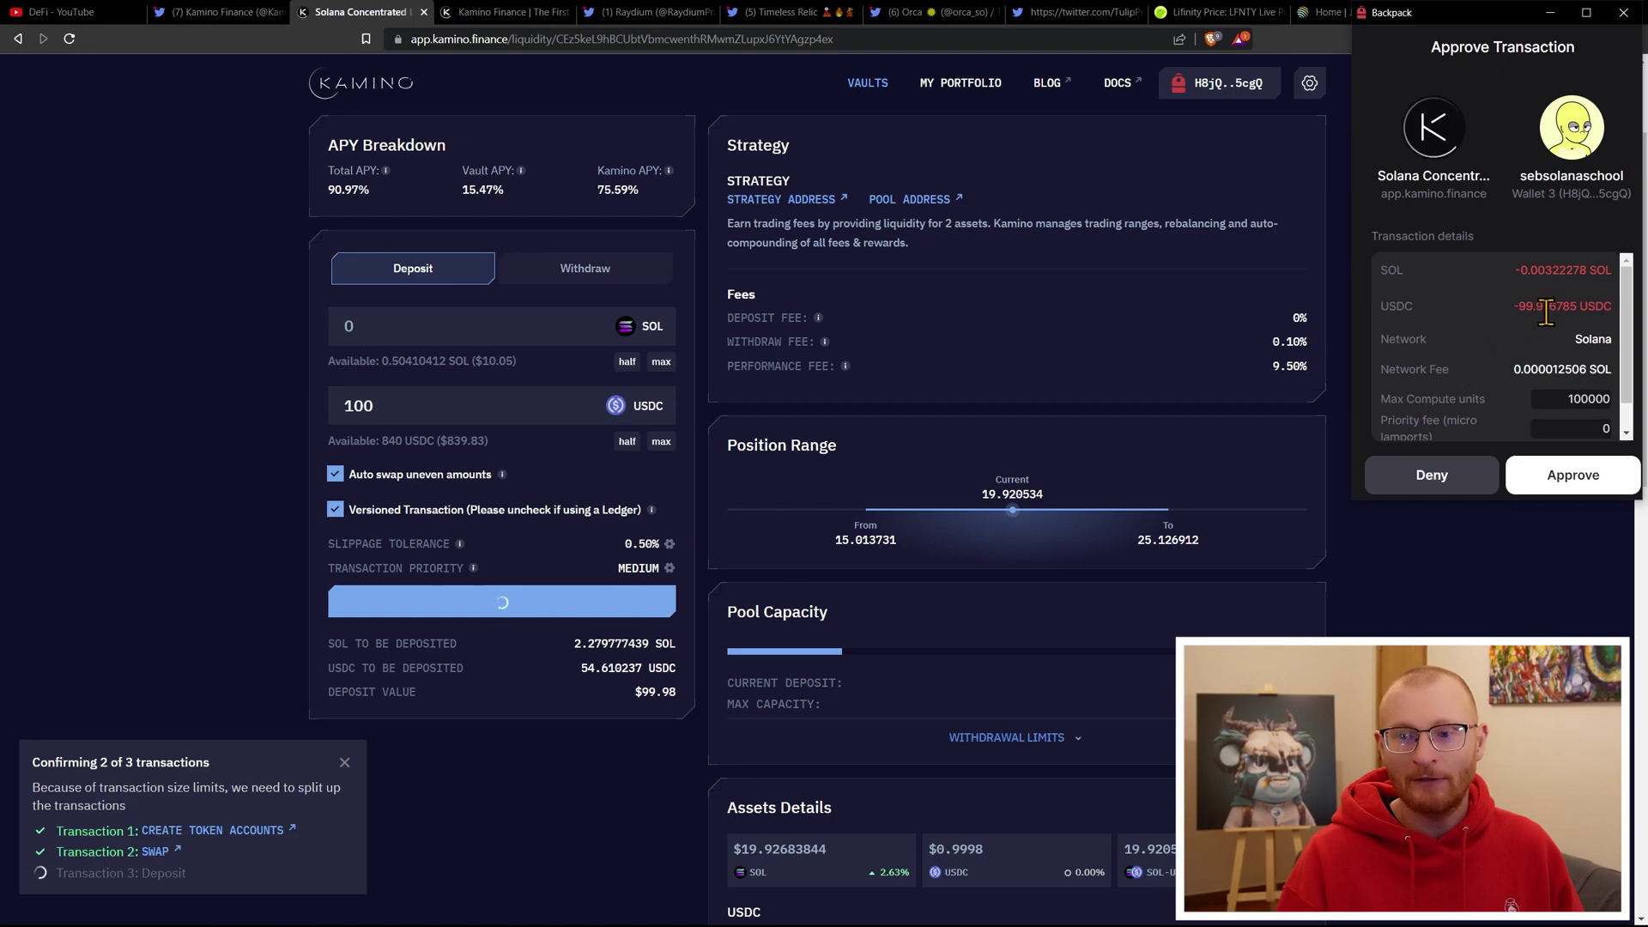
pyautogui.scroll(-1, 1551, 334)
pyautogui.click(1563, 492)
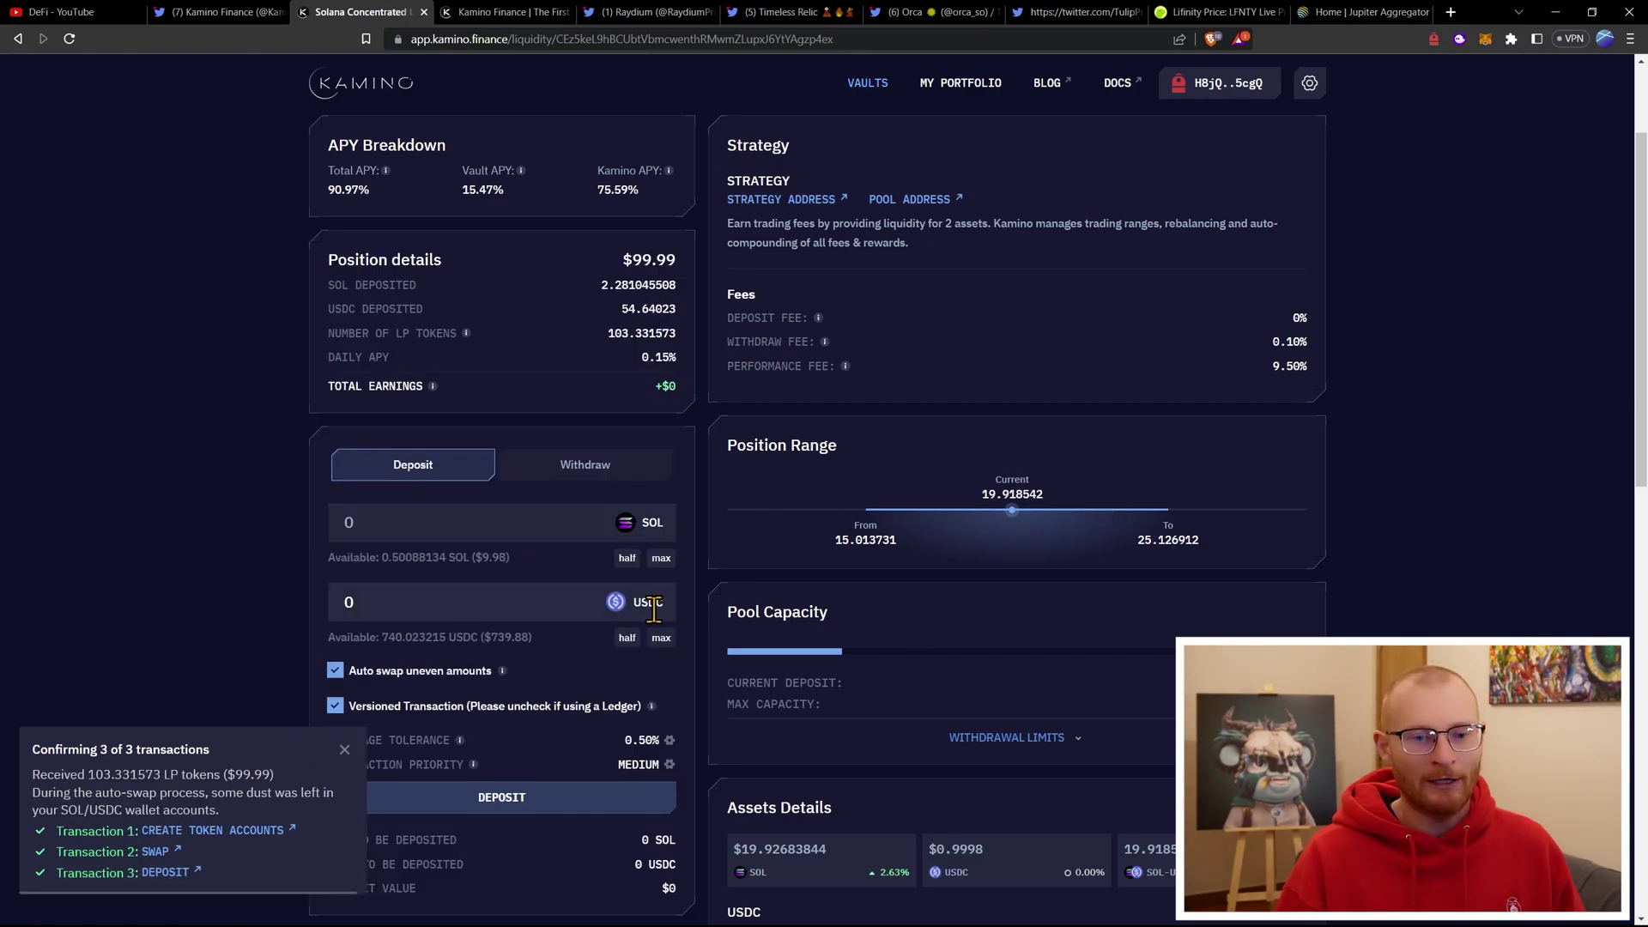
# - Review the deposited position's details in the USDC-SOL vault and open the Kamino portfolio overview
pyautogui.scroll(-1, 577, 635)
pyautogui.moveTo(574, 616)
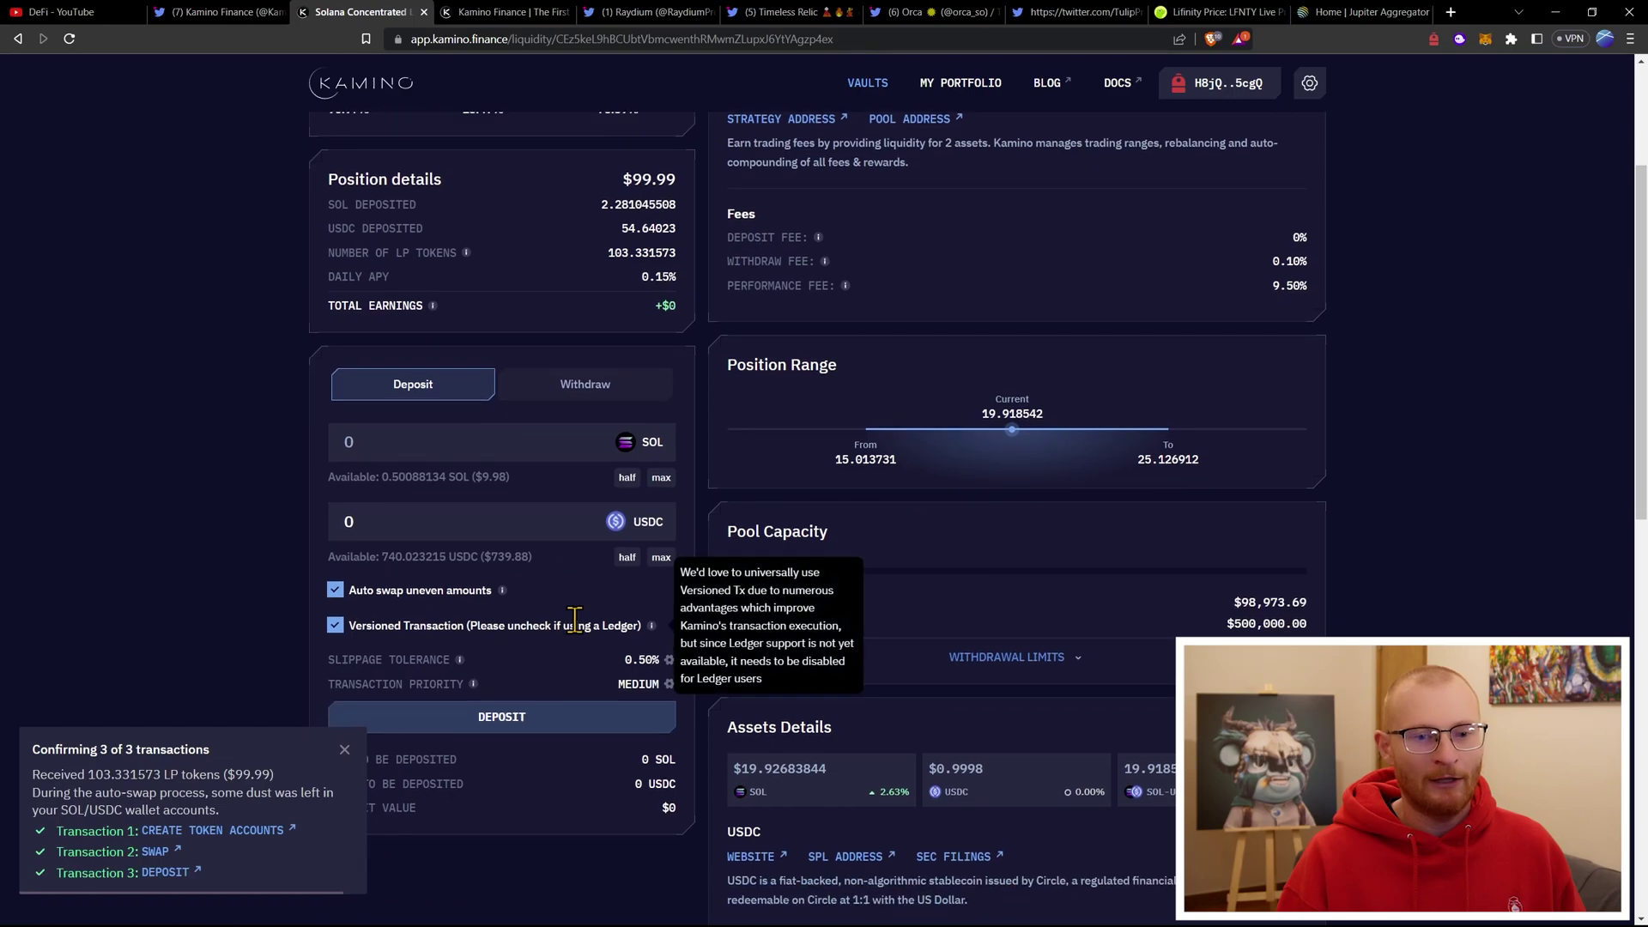
pyautogui.scroll(2, 574, 620)
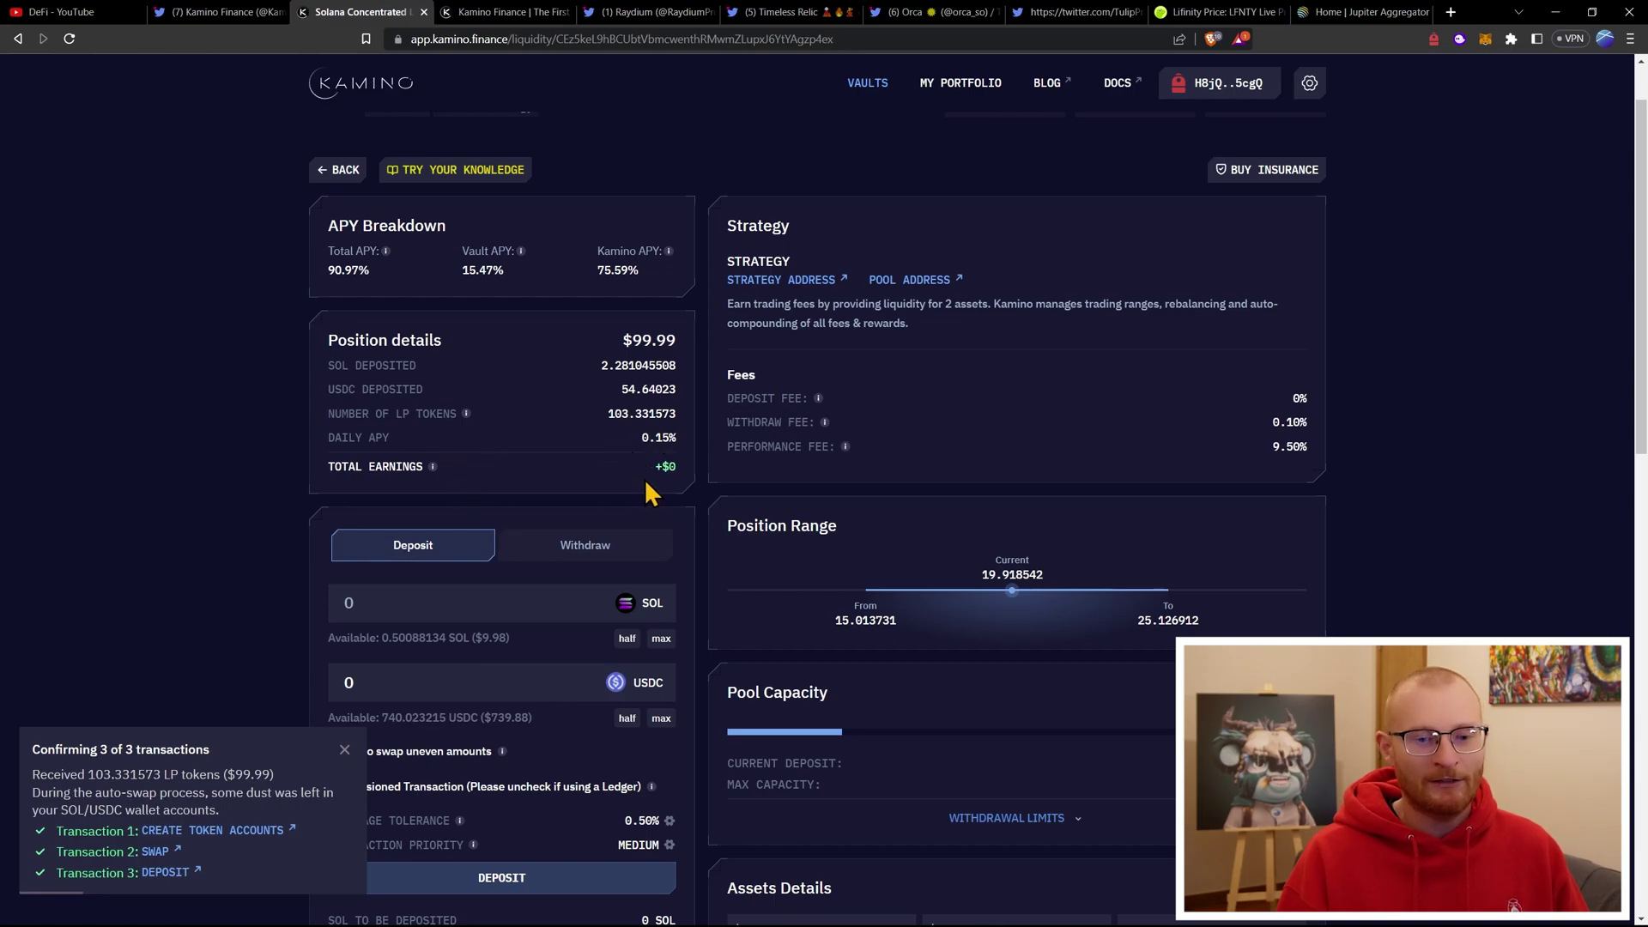
pyautogui.scroll(-2, 643, 478)
pyautogui.scroll(3, 645, 477)
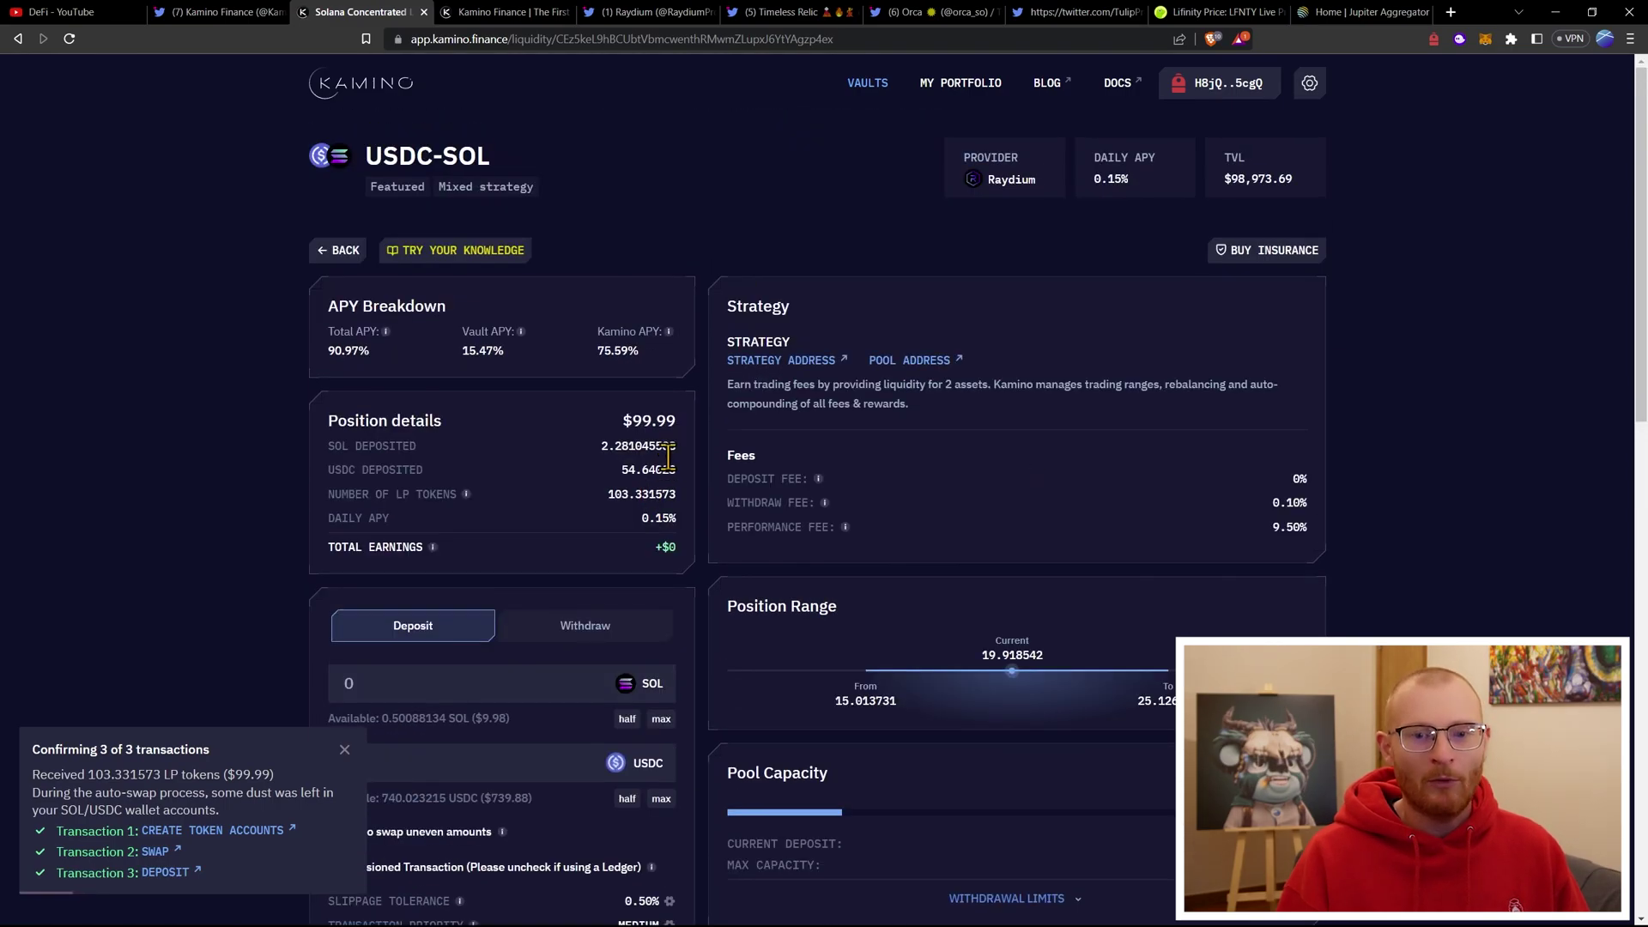
pyautogui.click(972, 86)
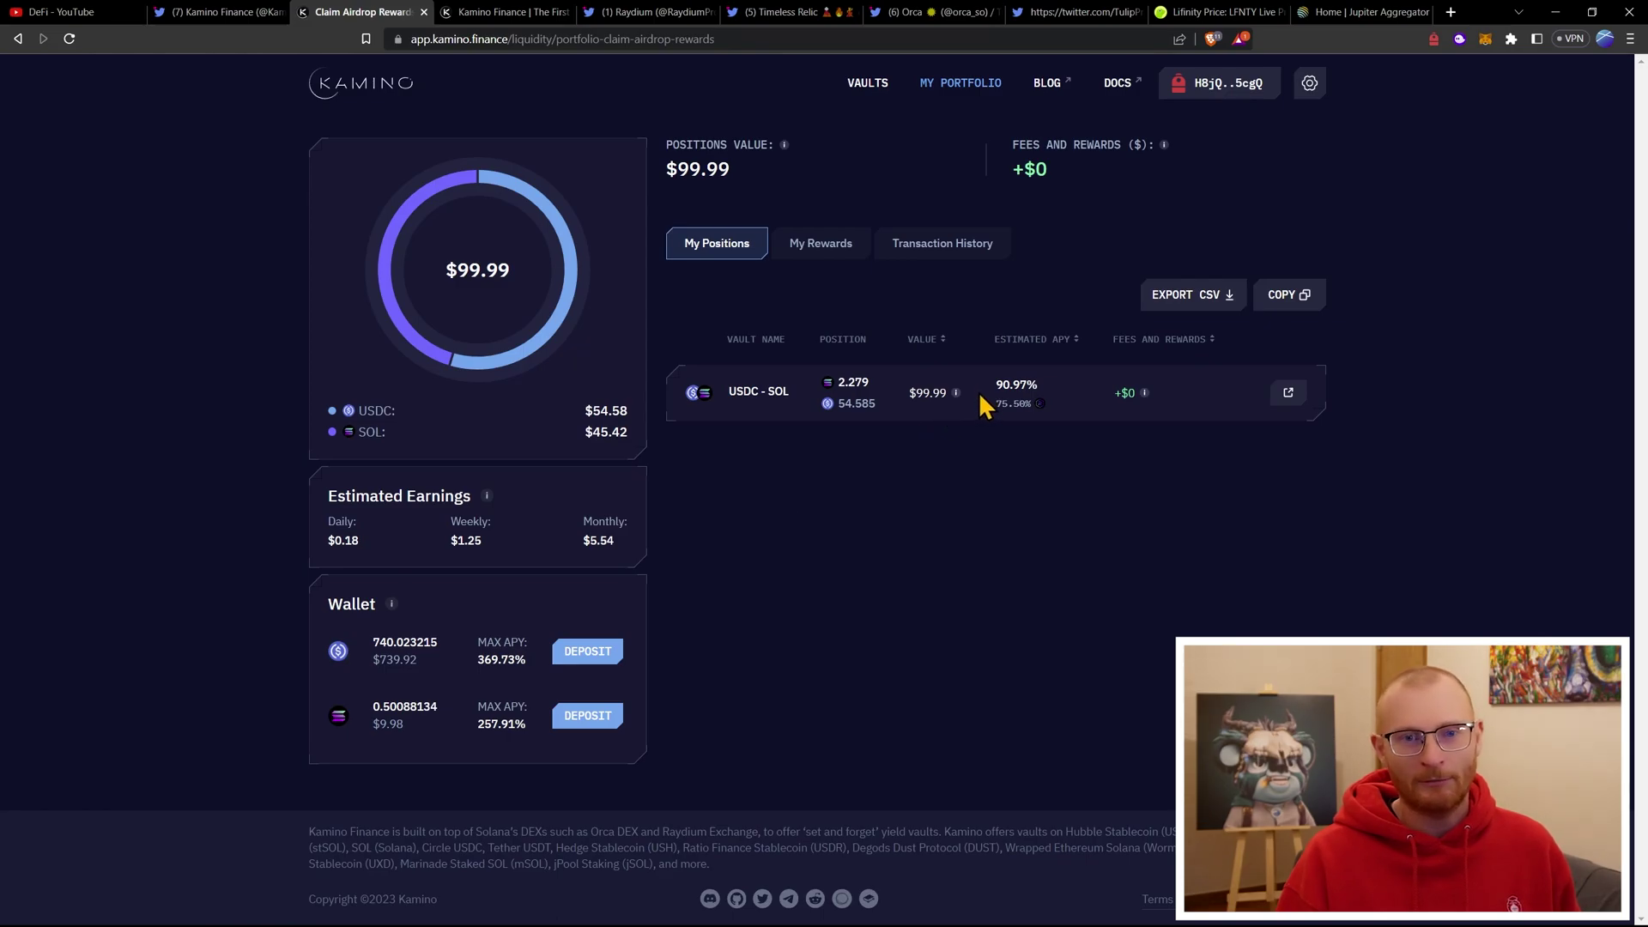
# - View Raydium's Twitter profile briefly and browse Kamino's full vault list, comparing APYs, deposits and providers
pyautogui.click(665, 19)
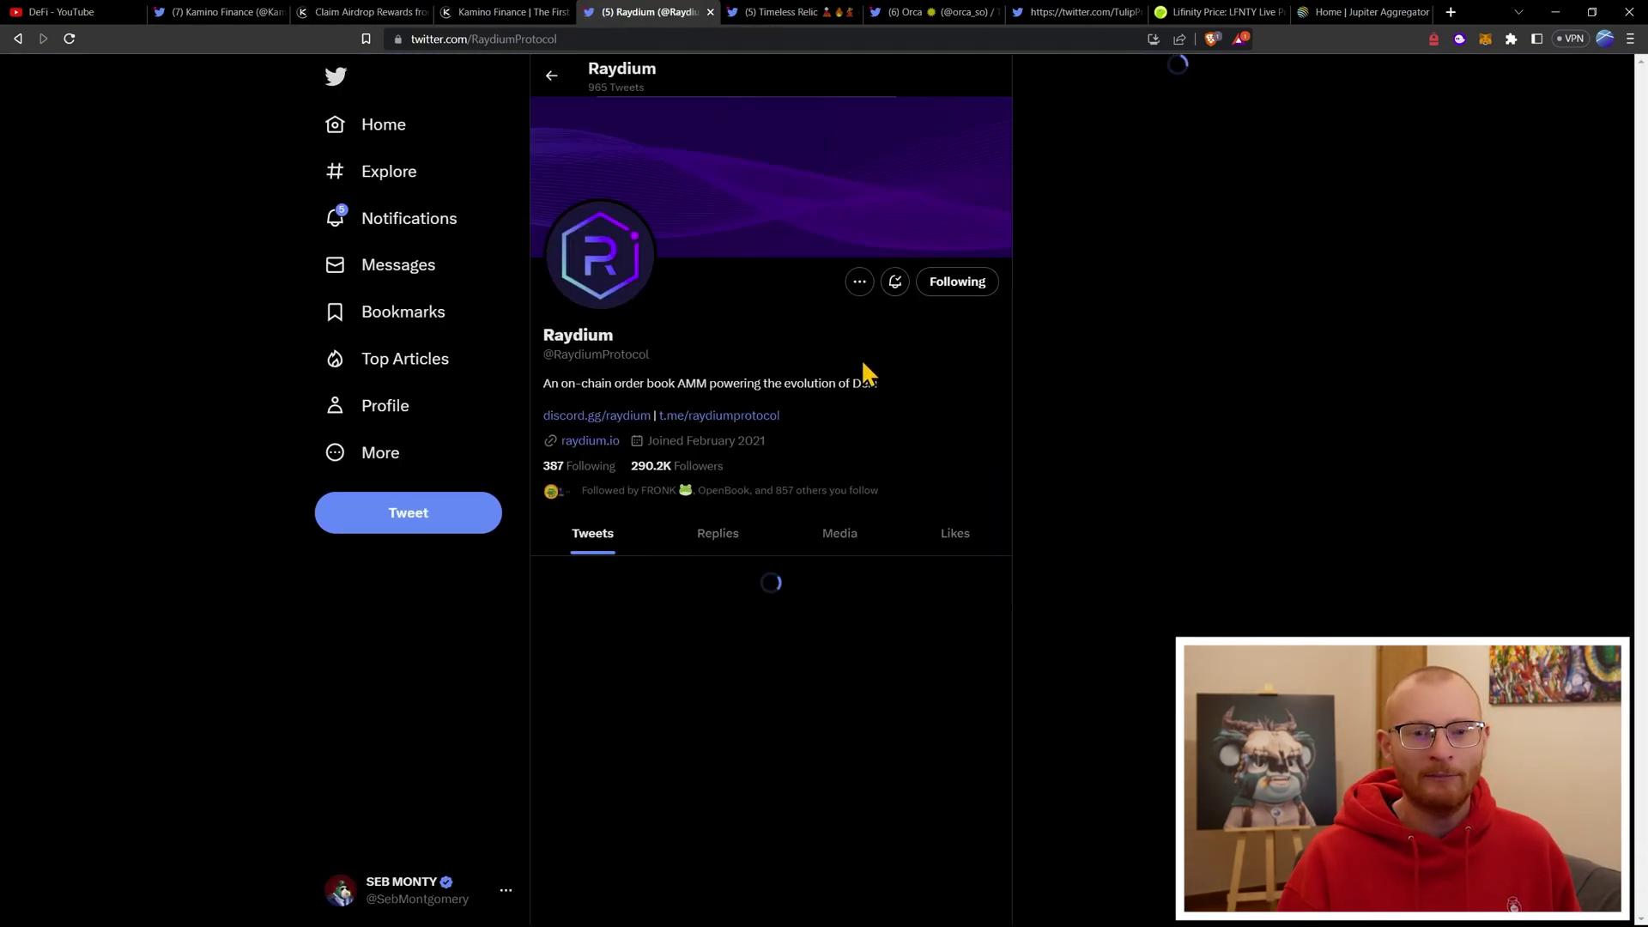
pyautogui.click(405, 16)
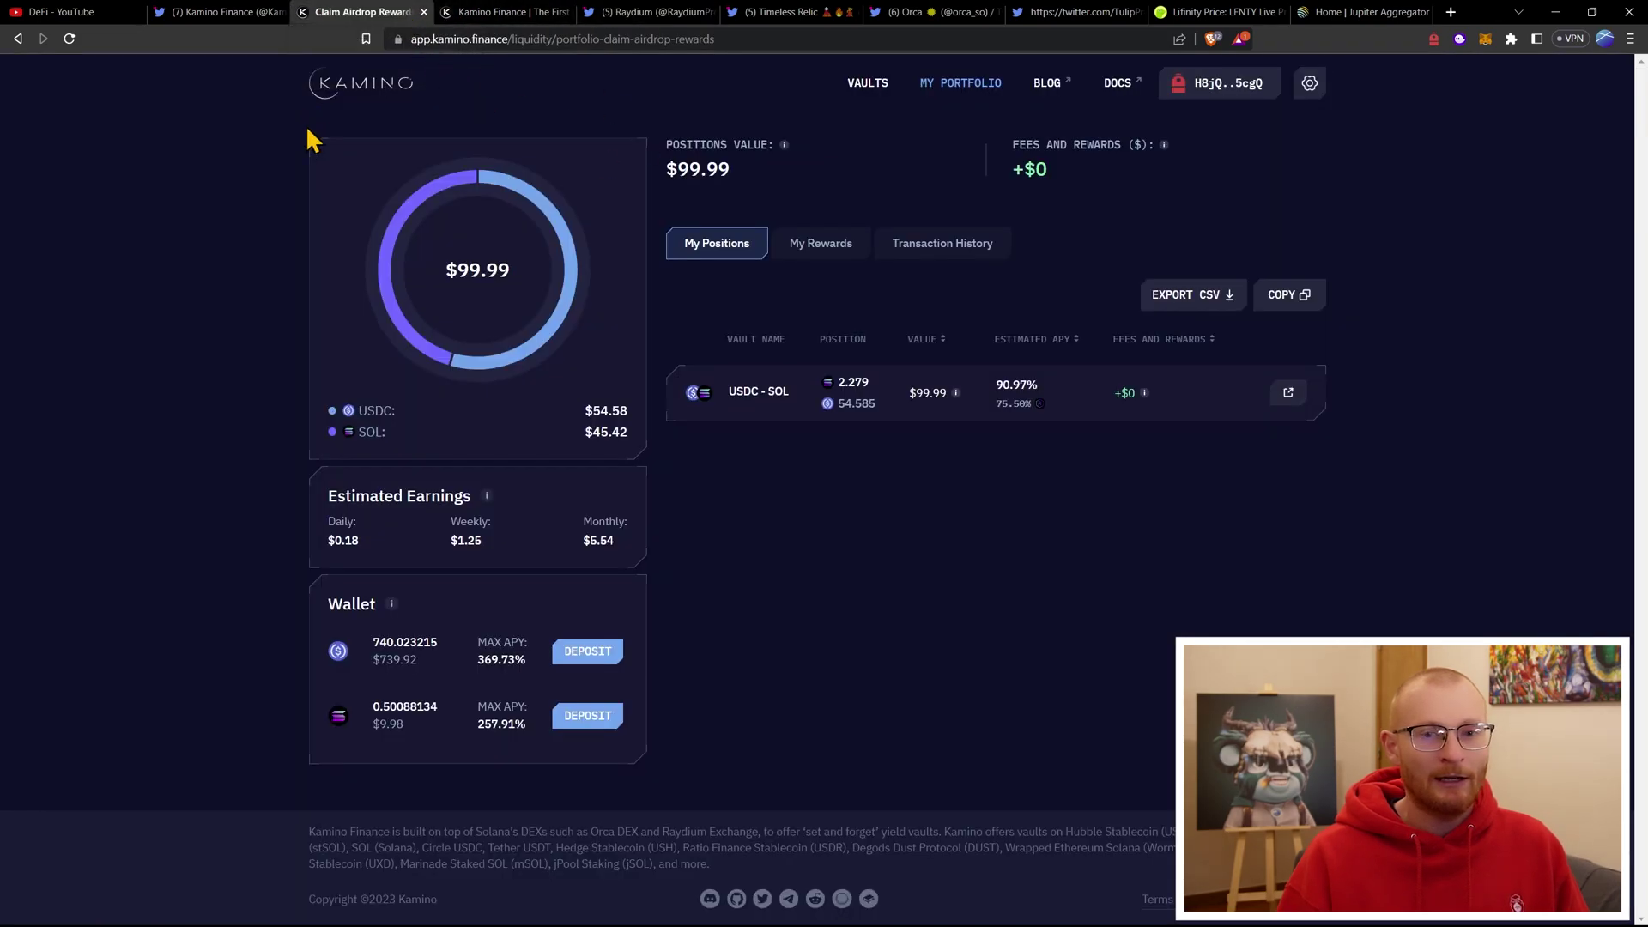
pyautogui.click(858, 89)
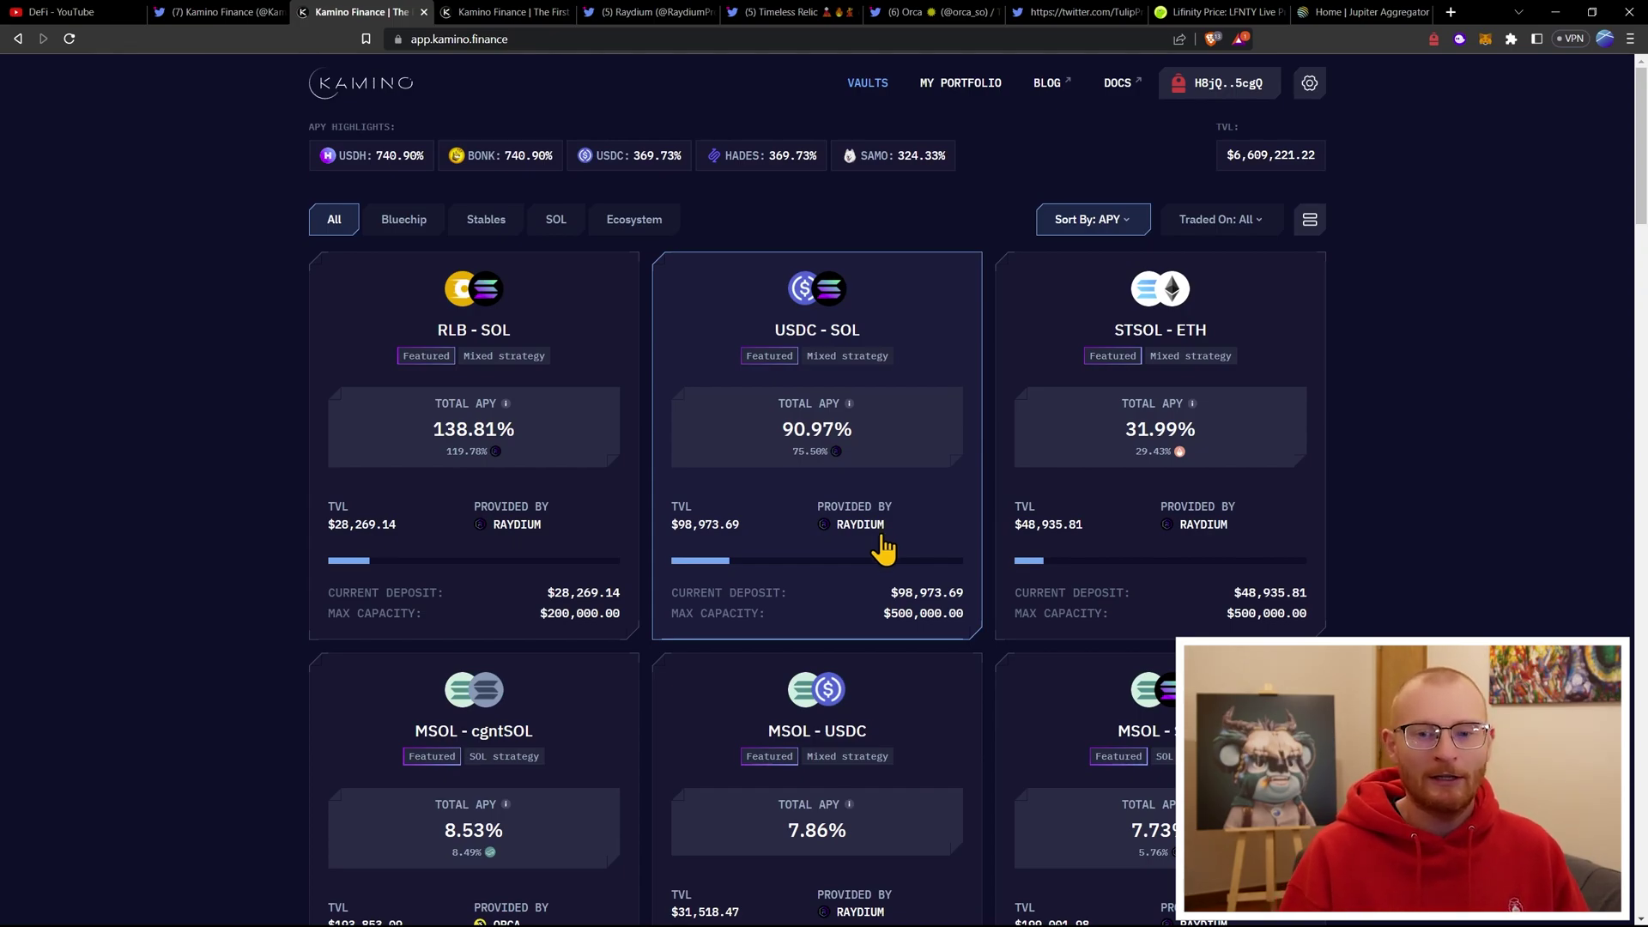
pyautogui.scroll(-4, 828, 544)
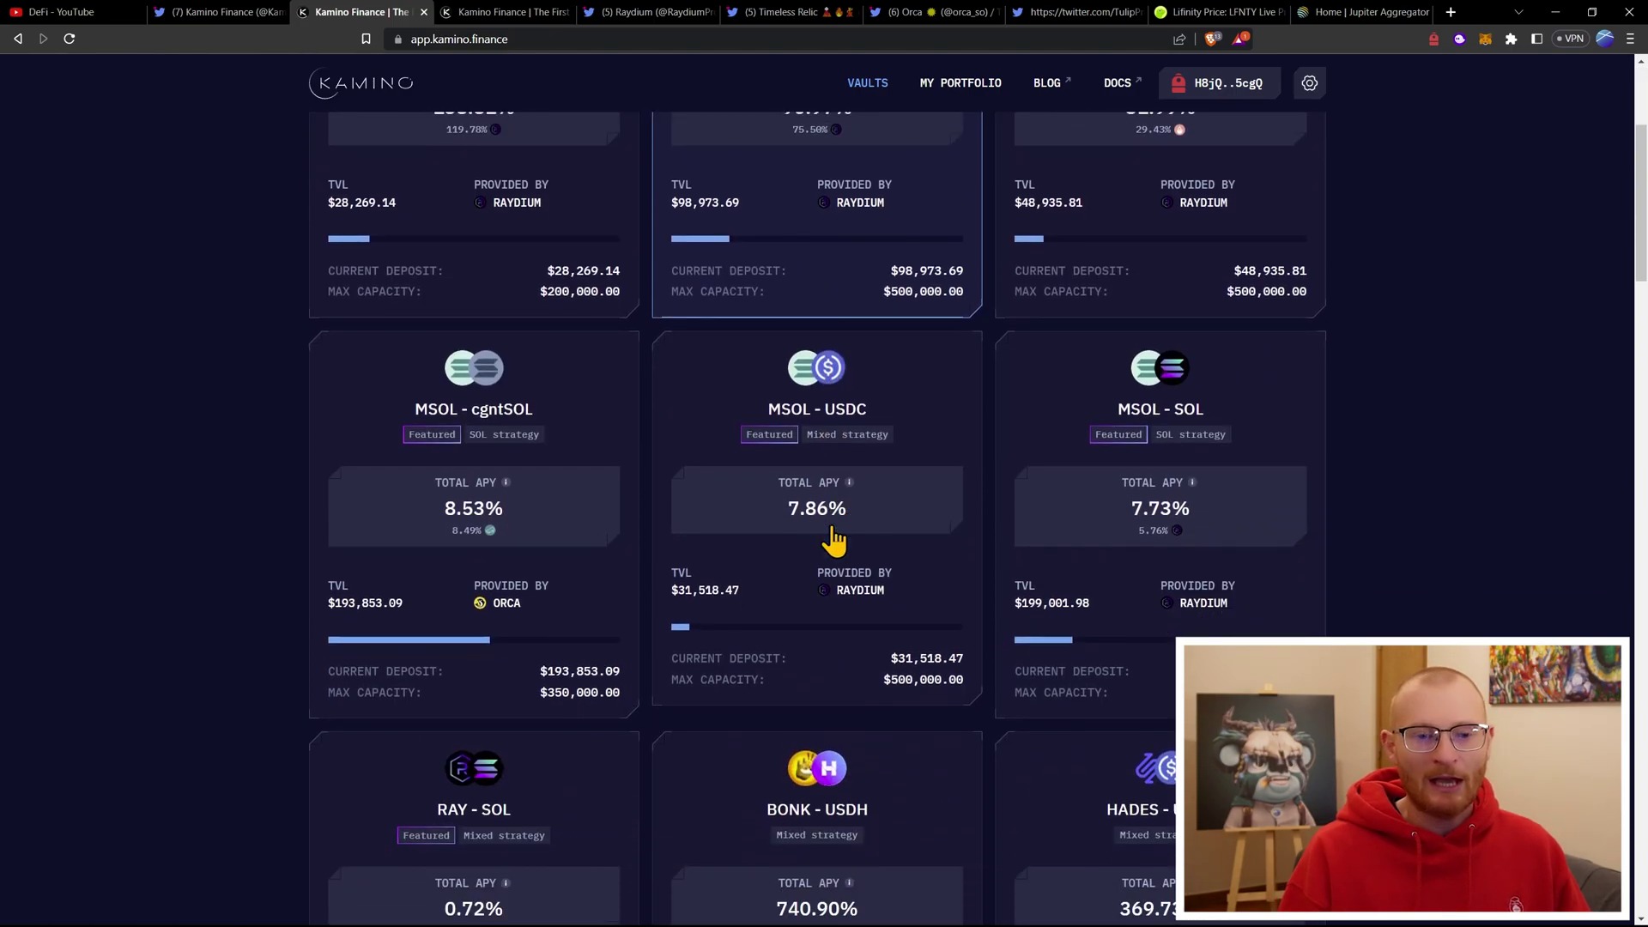
pyautogui.scroll(-2, 834, 548)
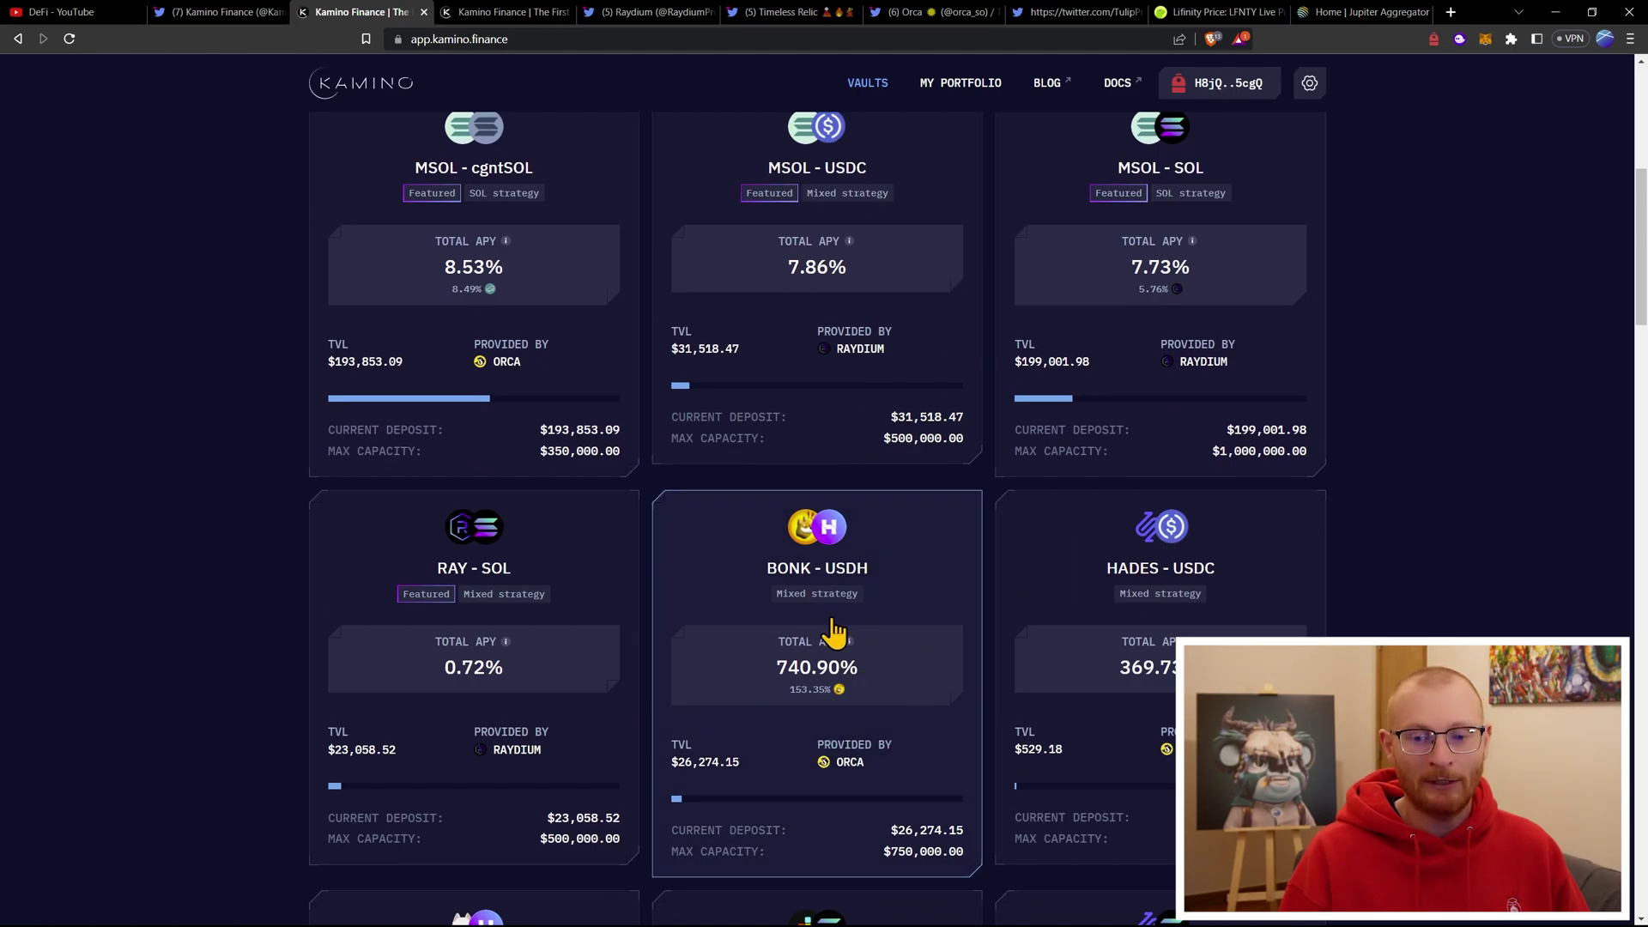
pyautogui.scroll(-2, 836, 632)
pyautogui.scroll(-5, 836, 627)
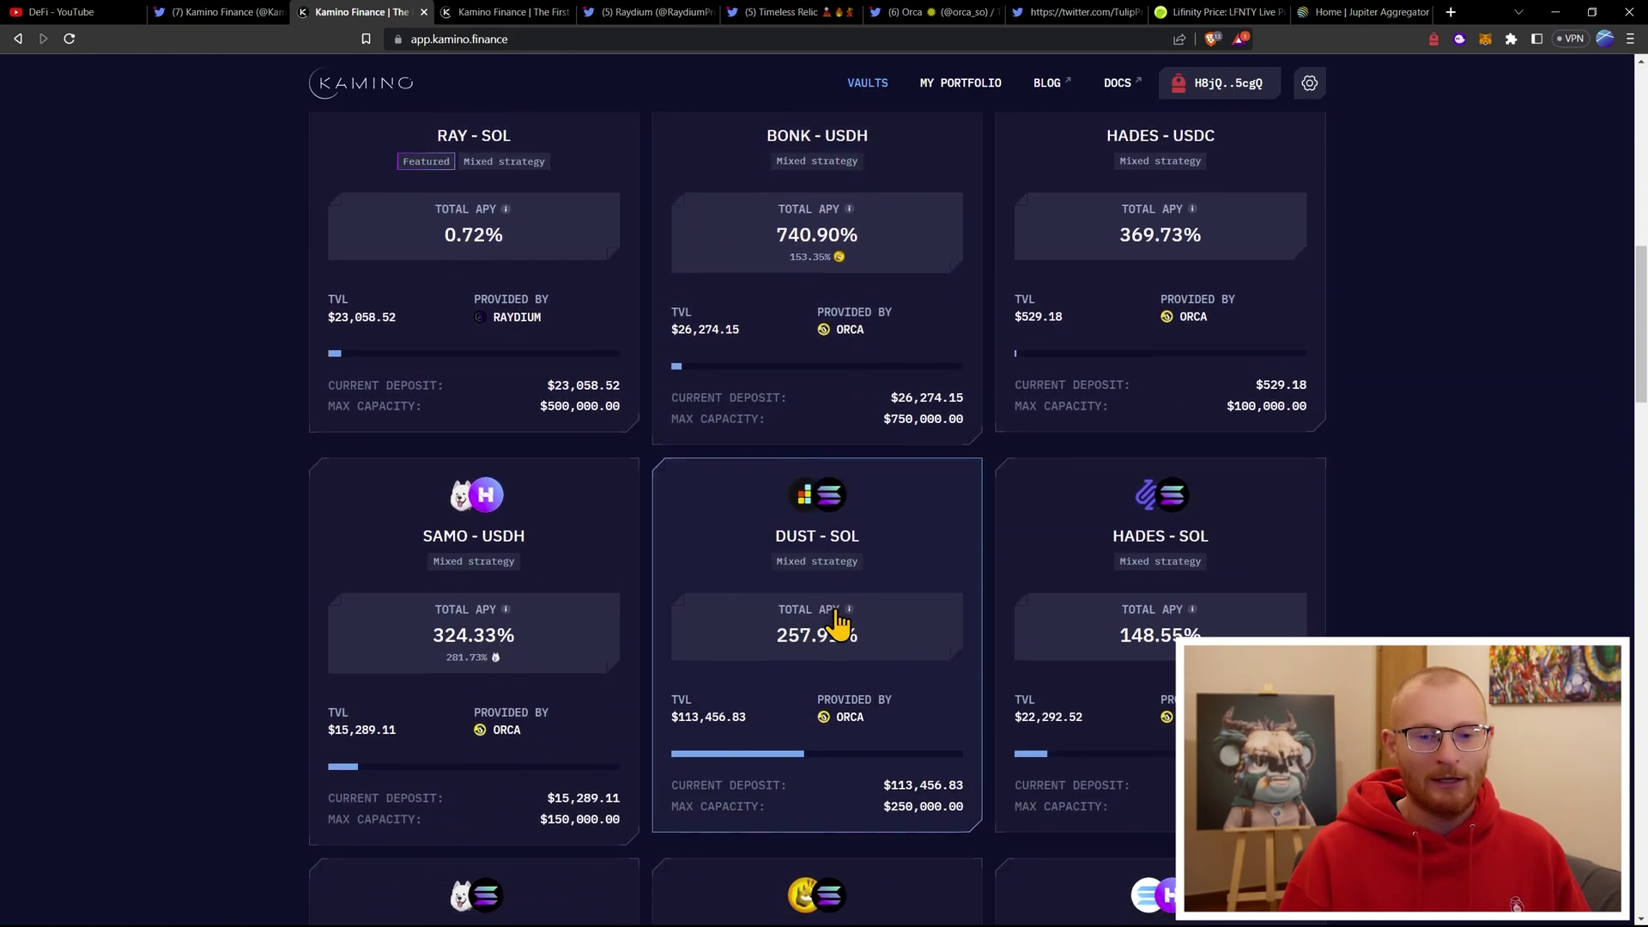
pyautogui.scroll(5, 867, 610)
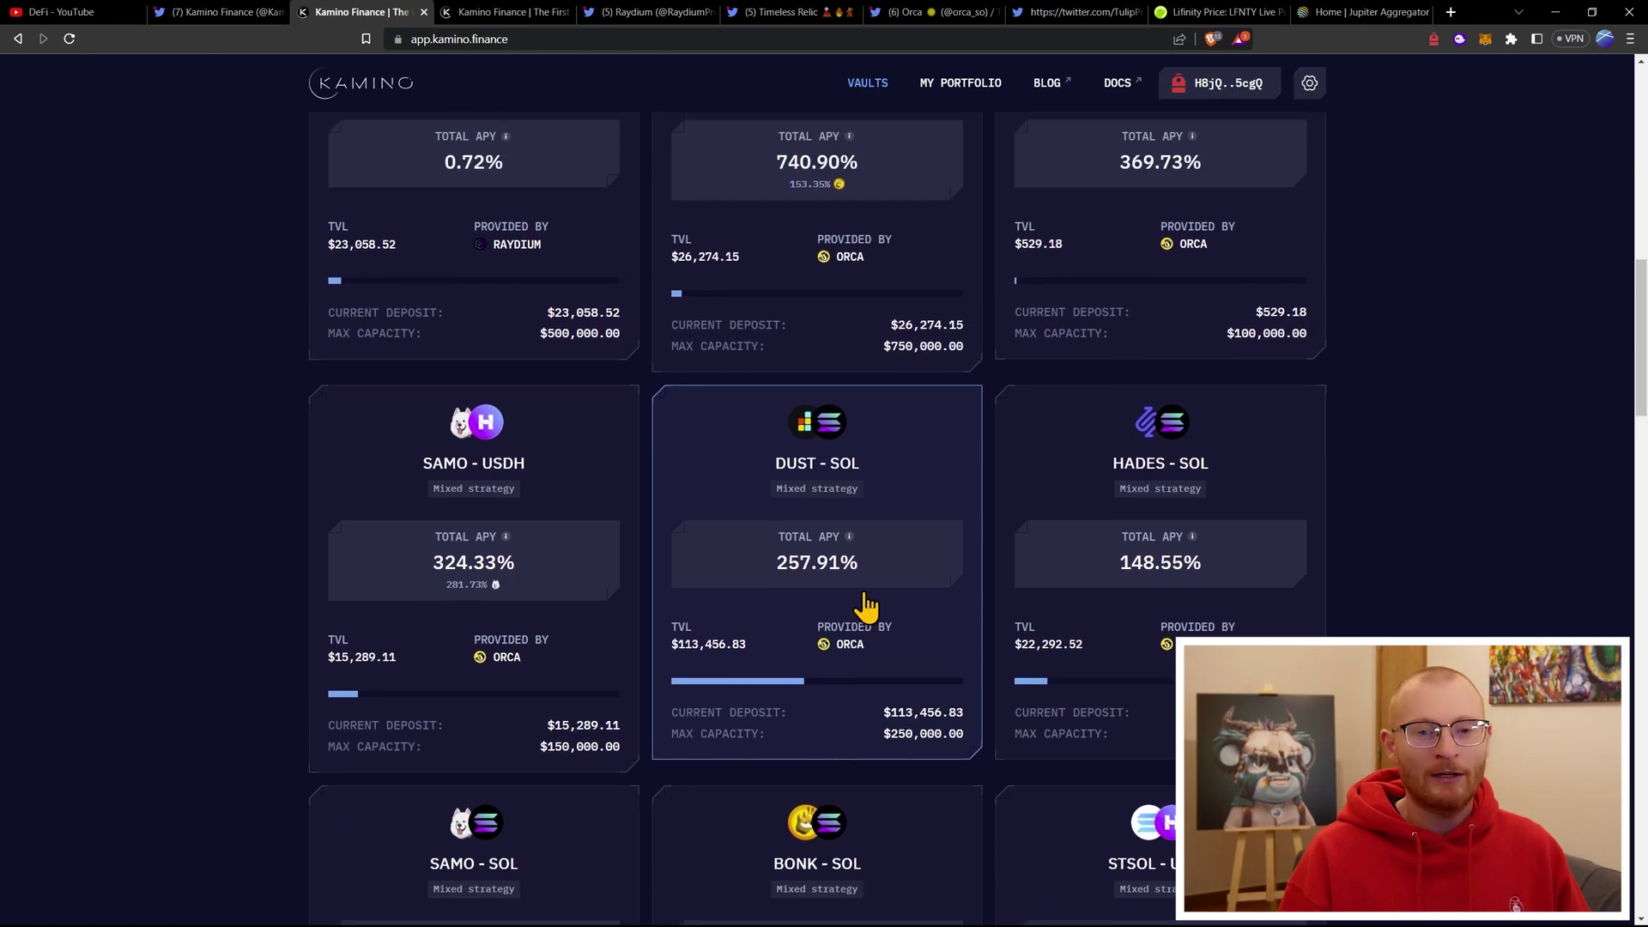
# - Read the Twitter thread on Lifinity's concentrated liquidity, opening the post about its SOL-USDC pool and its replies
pyautogui.click(850, 17)
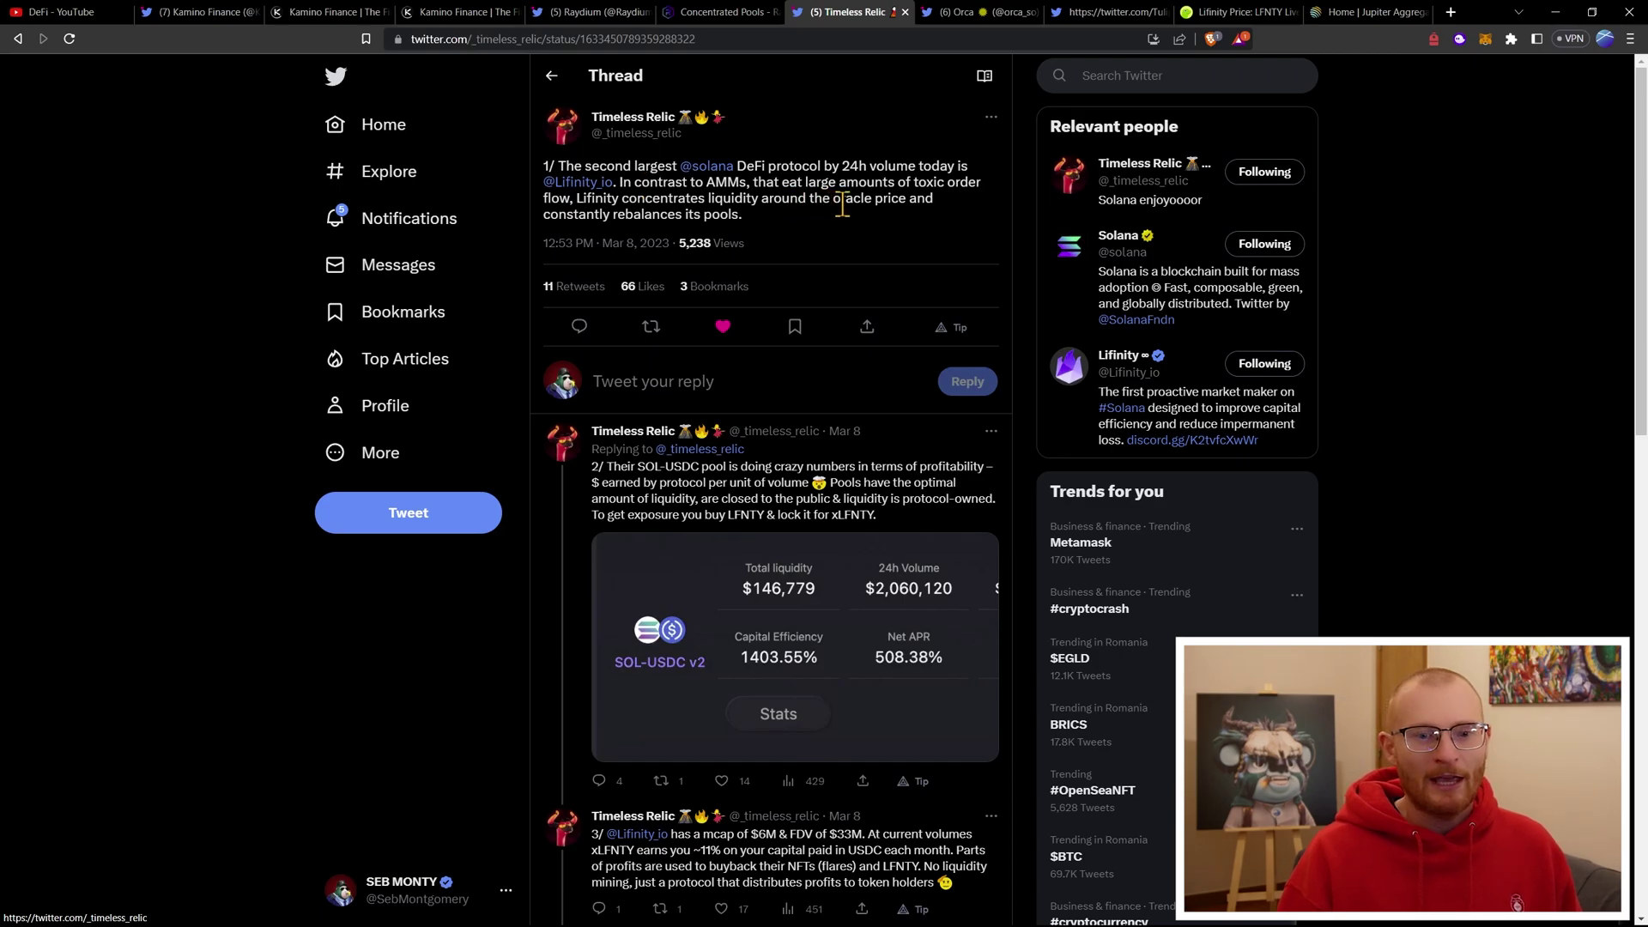
pyautogui.scroll(-2, 844, 222)
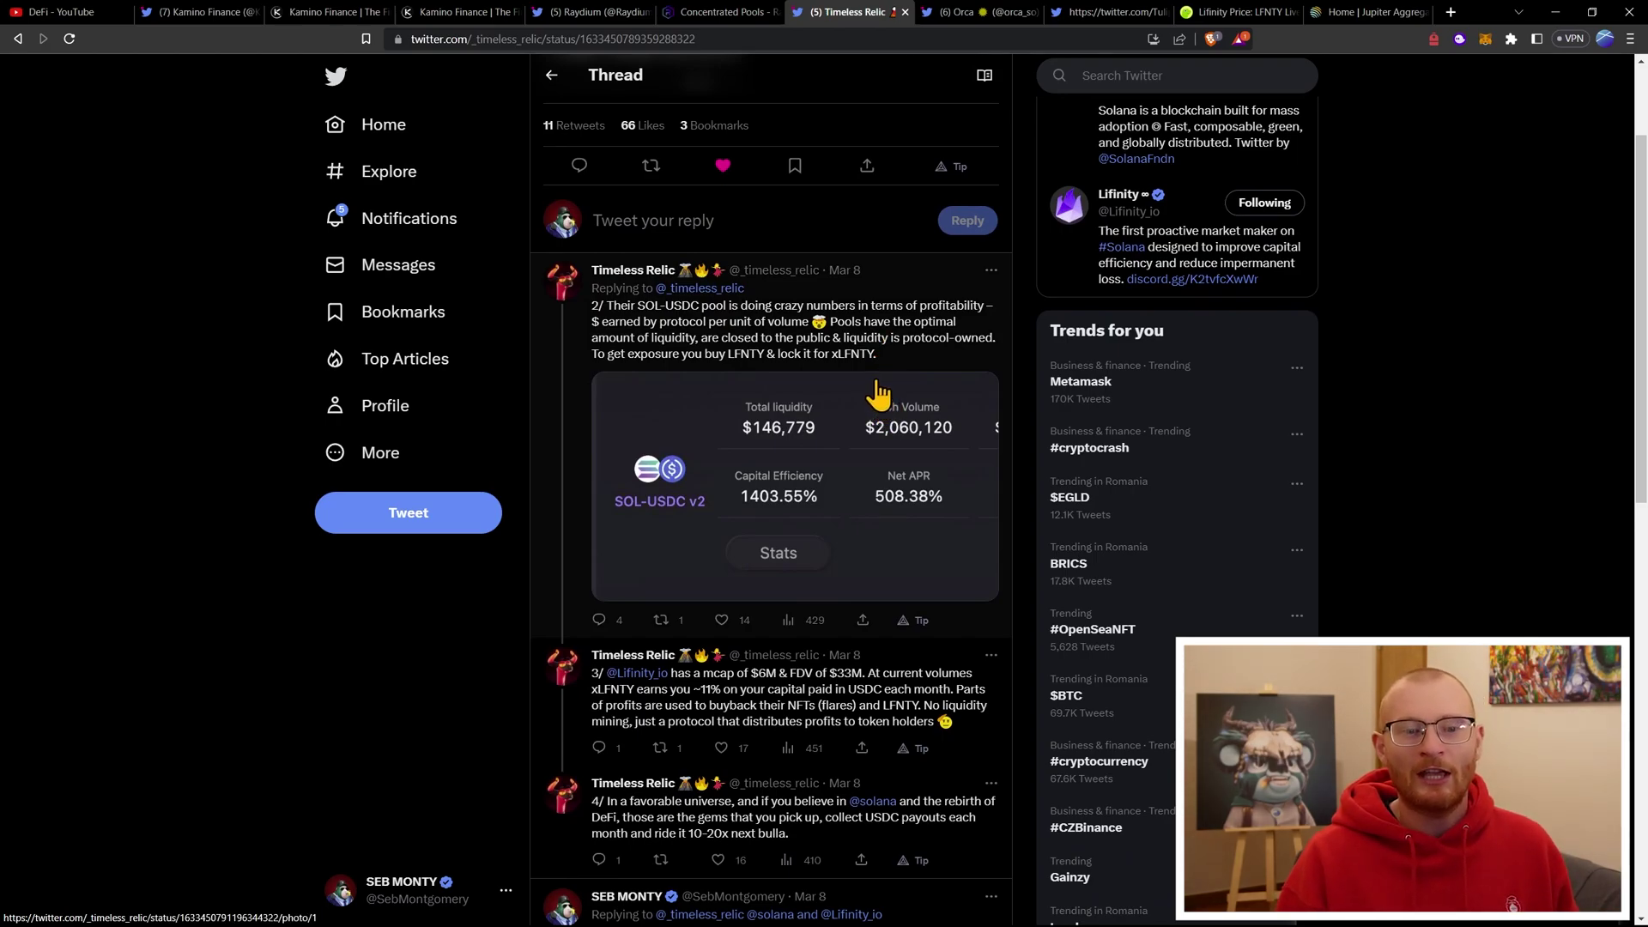
pyautogui.scroll(-2, 877, 393)
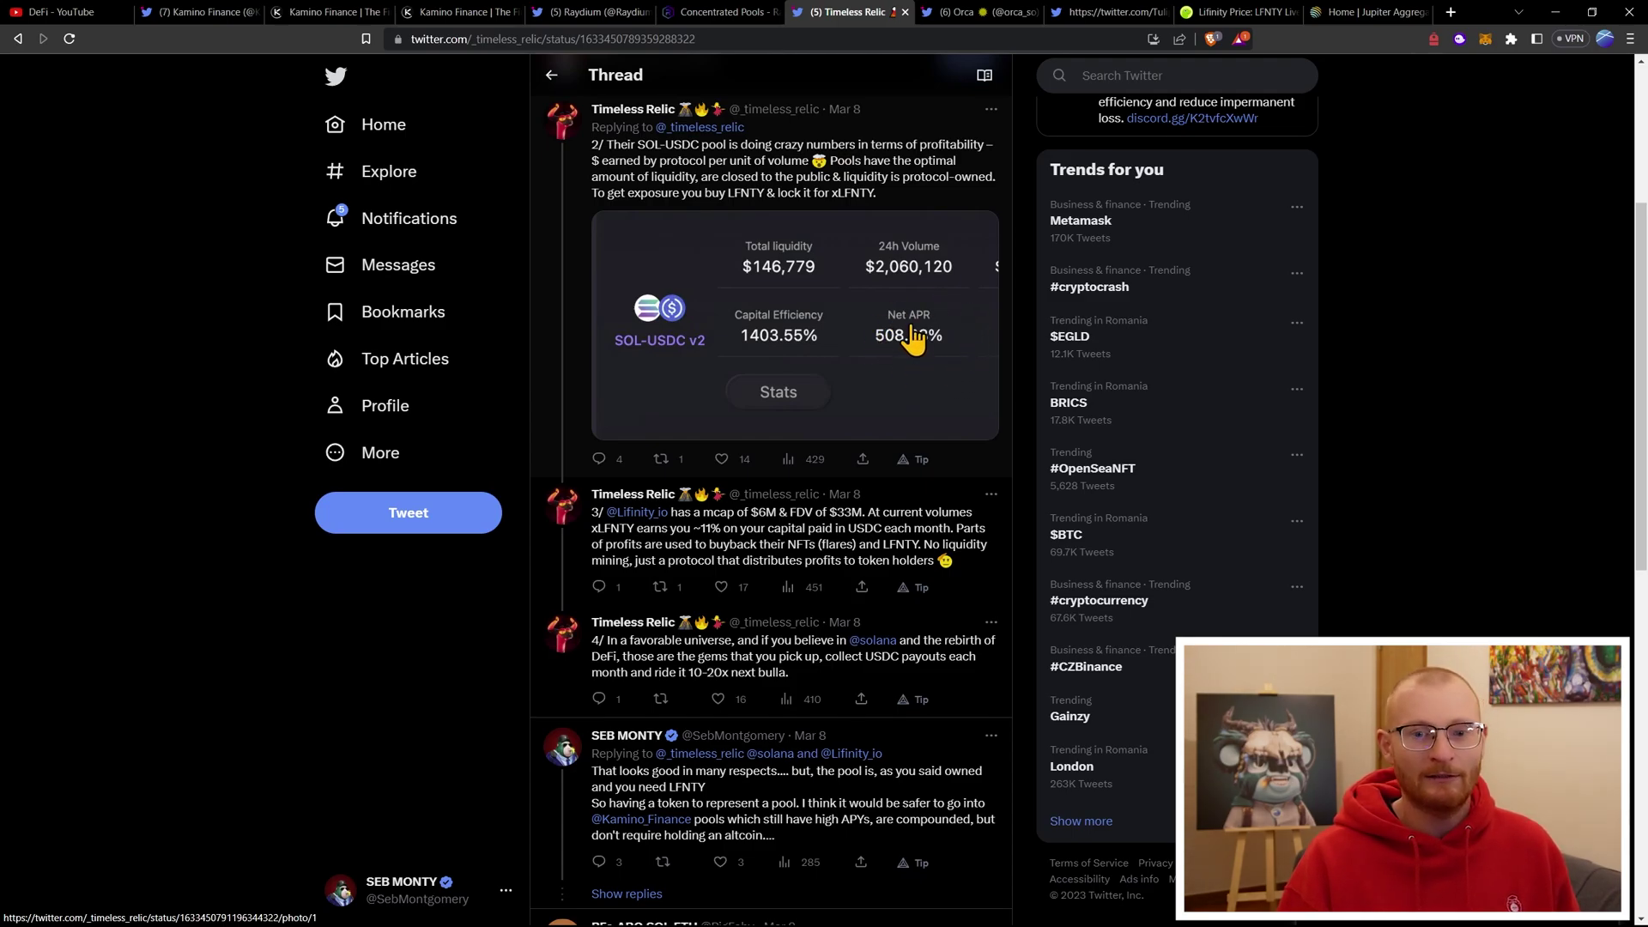
pyautogui.scroll(-1, 931, 358)
pyautogui.scroll(-2, 931, 359)
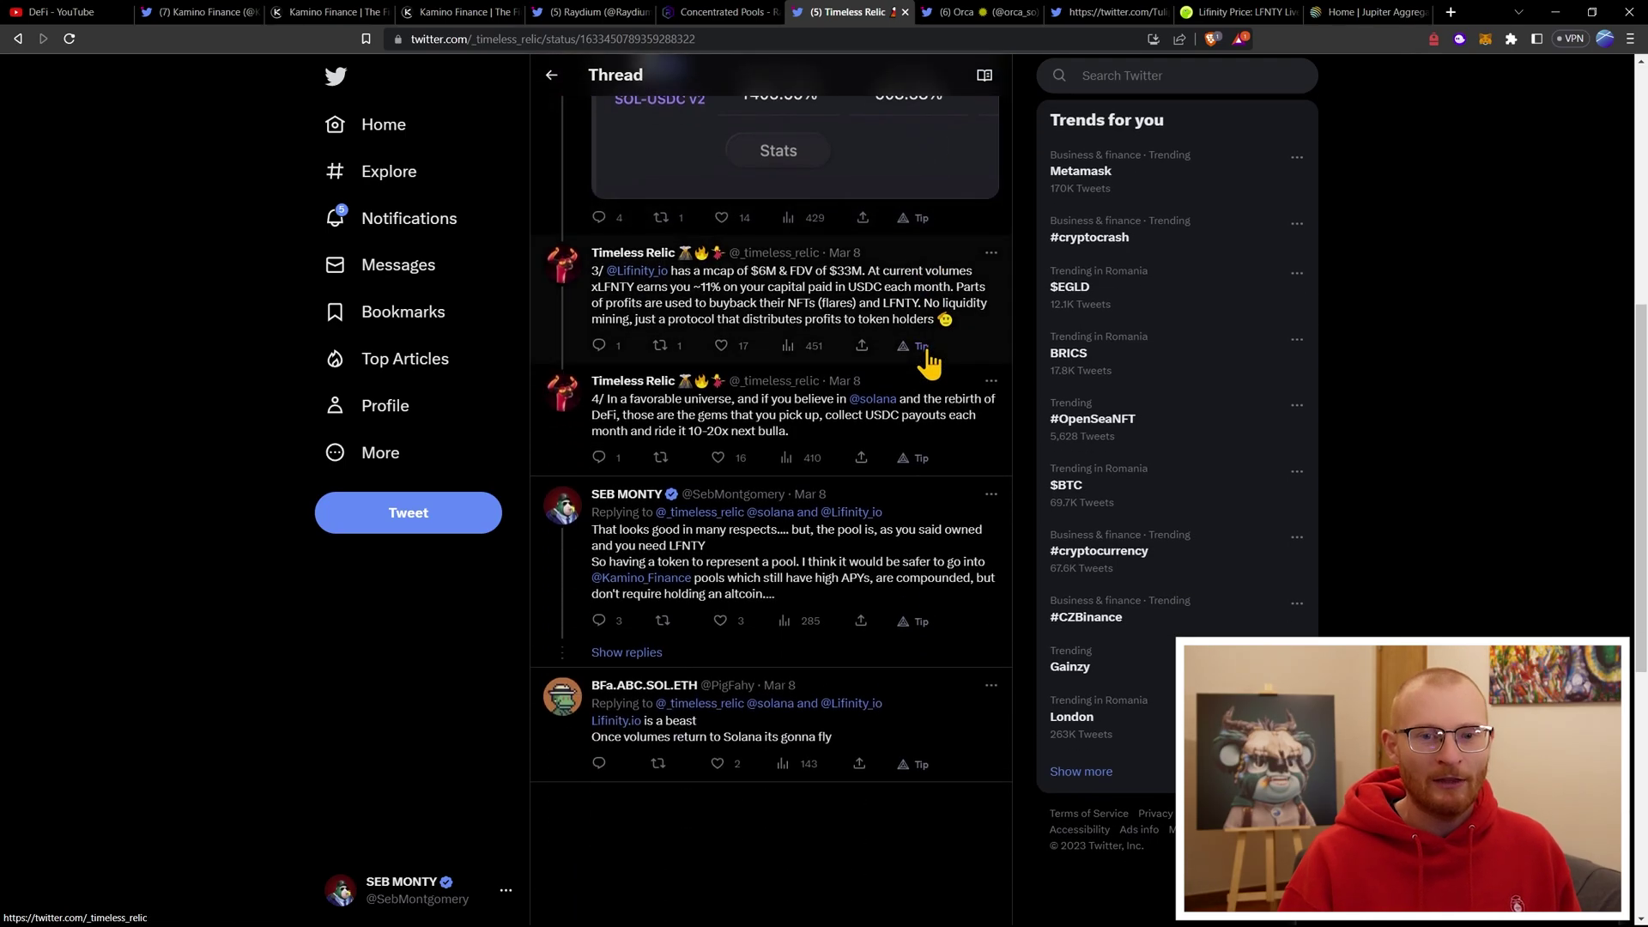
pyautogui.click(856, 361)
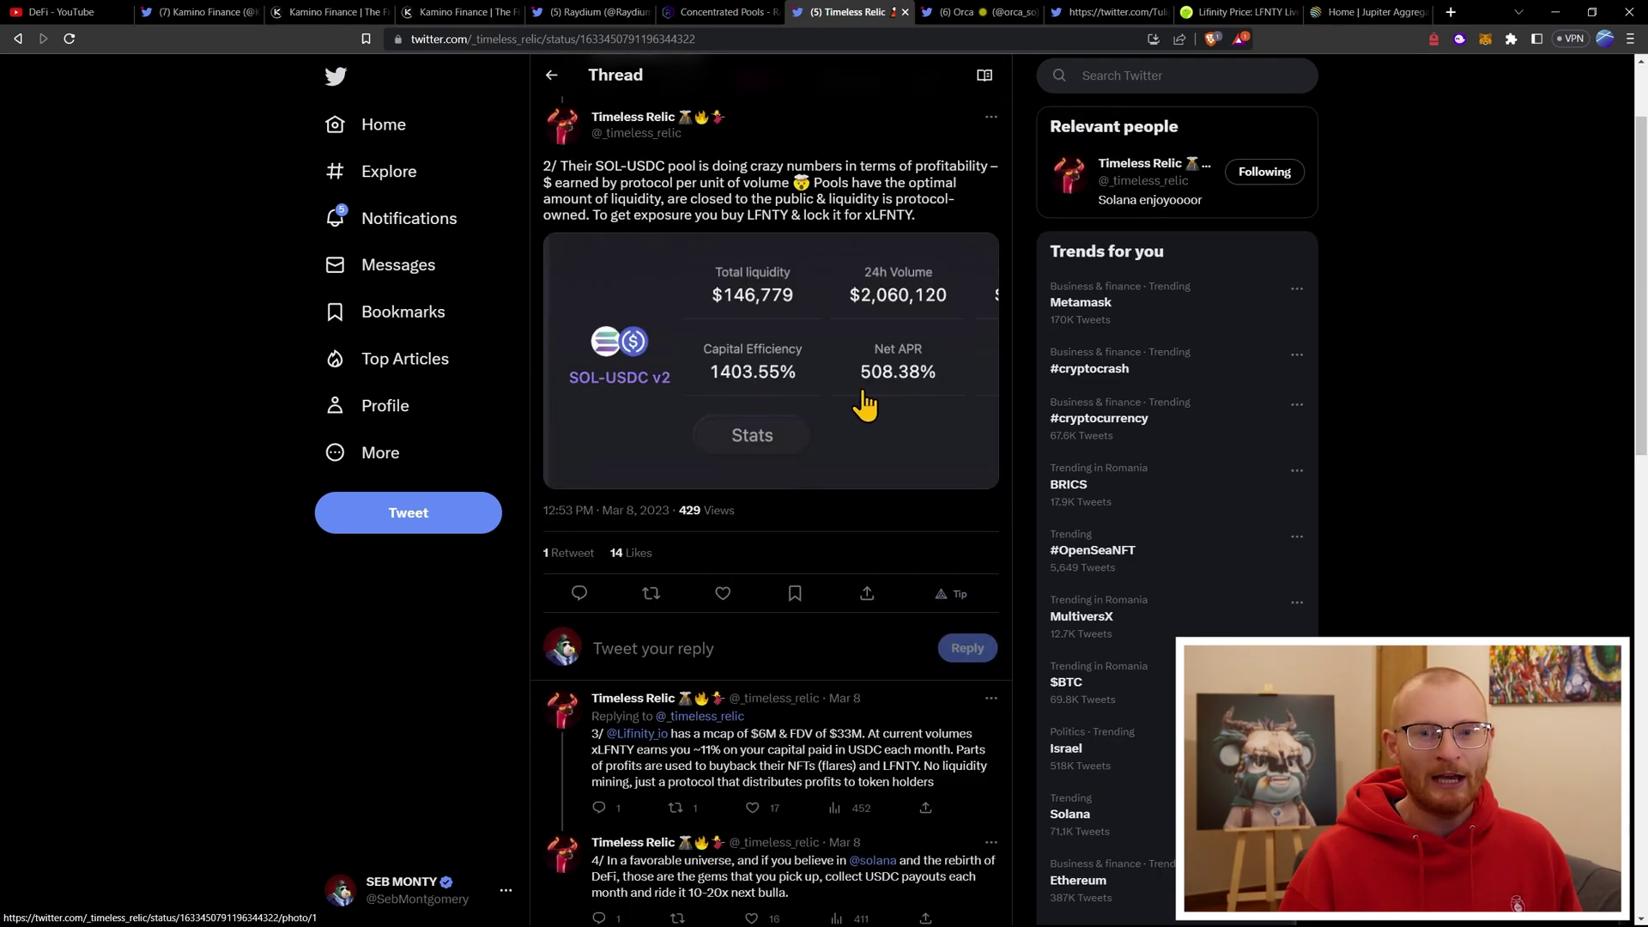
pyautogui.scroll(-4, 865, 409)
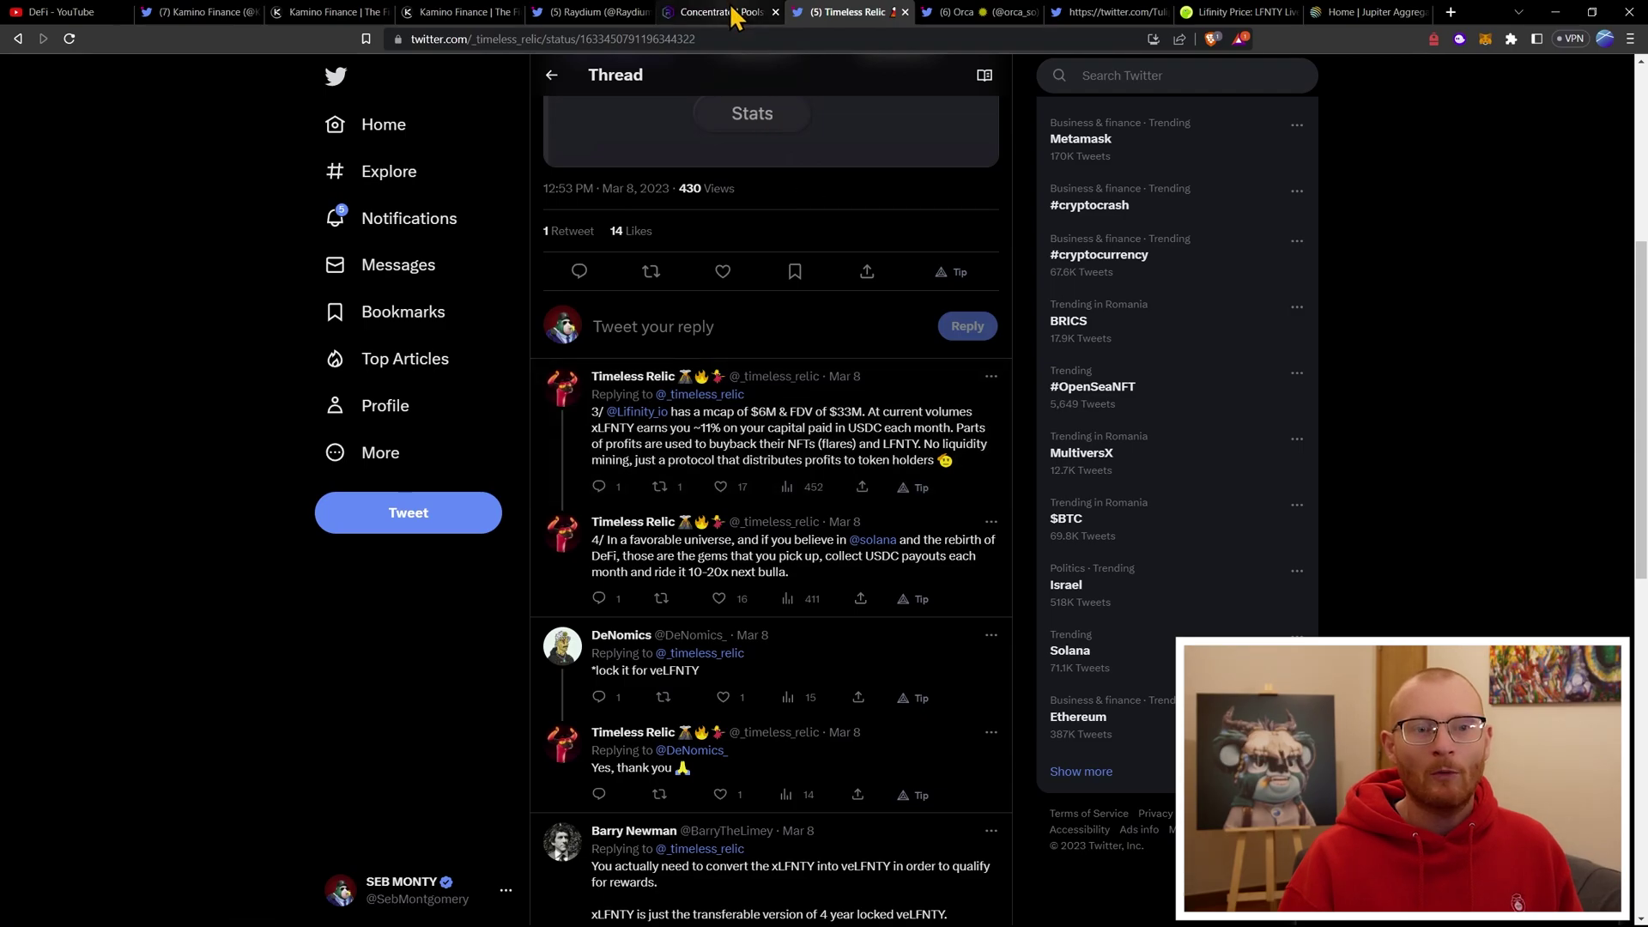
# - Return to Kamino's Bluechip vaults and examine the total APY of the featured USDC - SOL vault
pyautogui.click(520, 10)
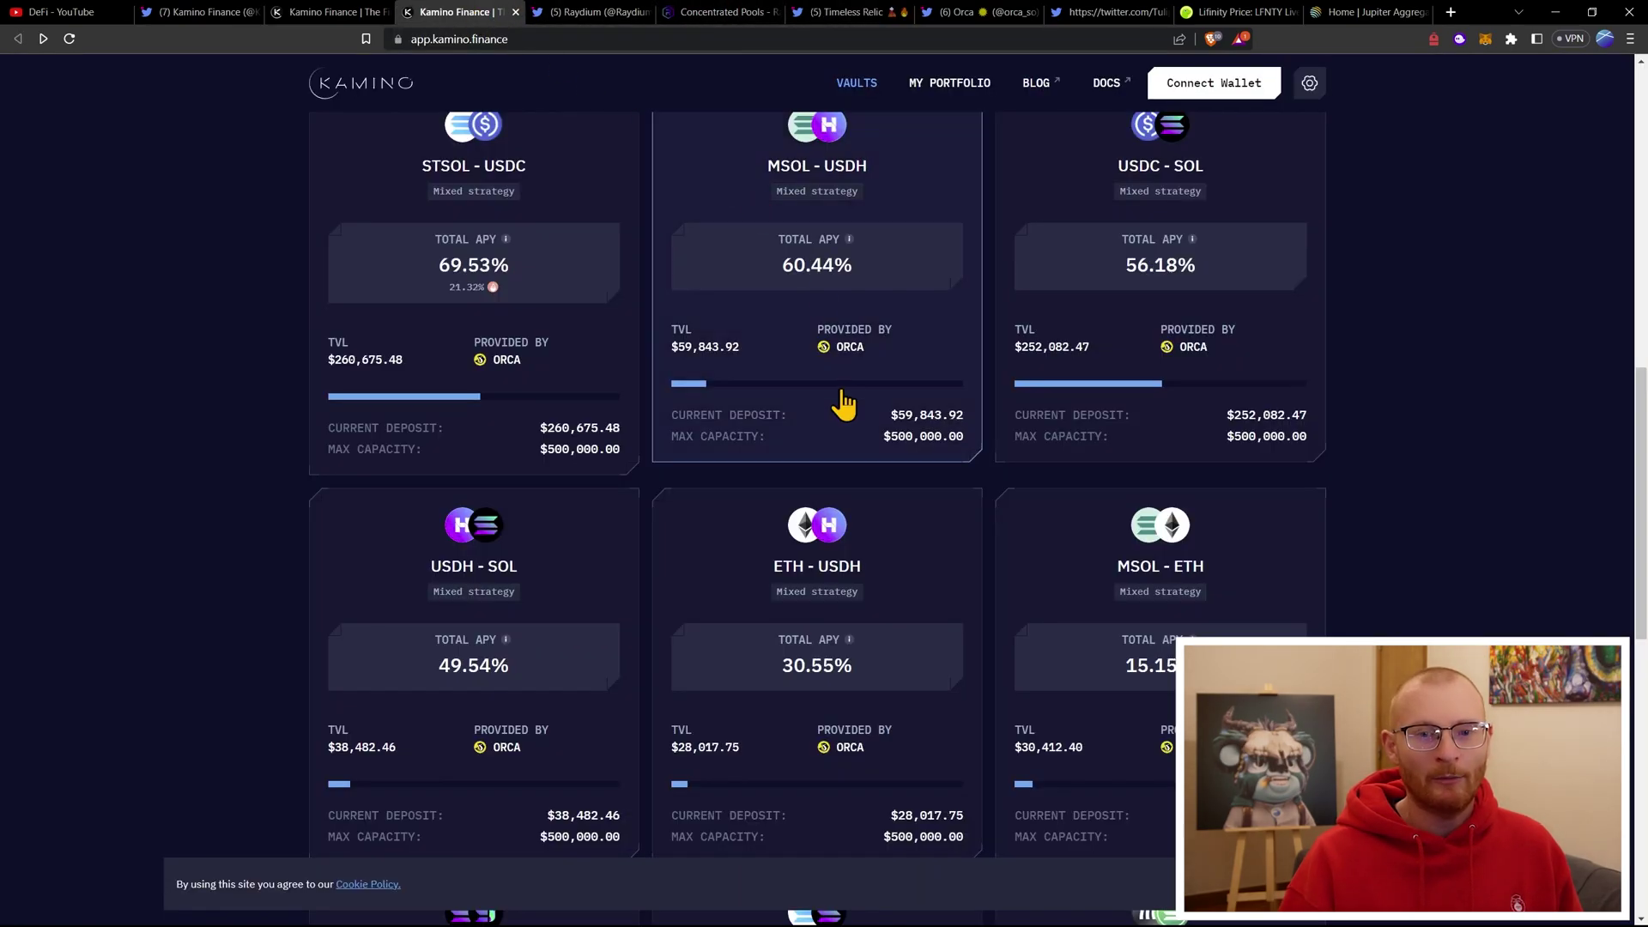
pyautogui.scroll(1, 841, 412)
pyautogui.scroll(10, 845, 420)
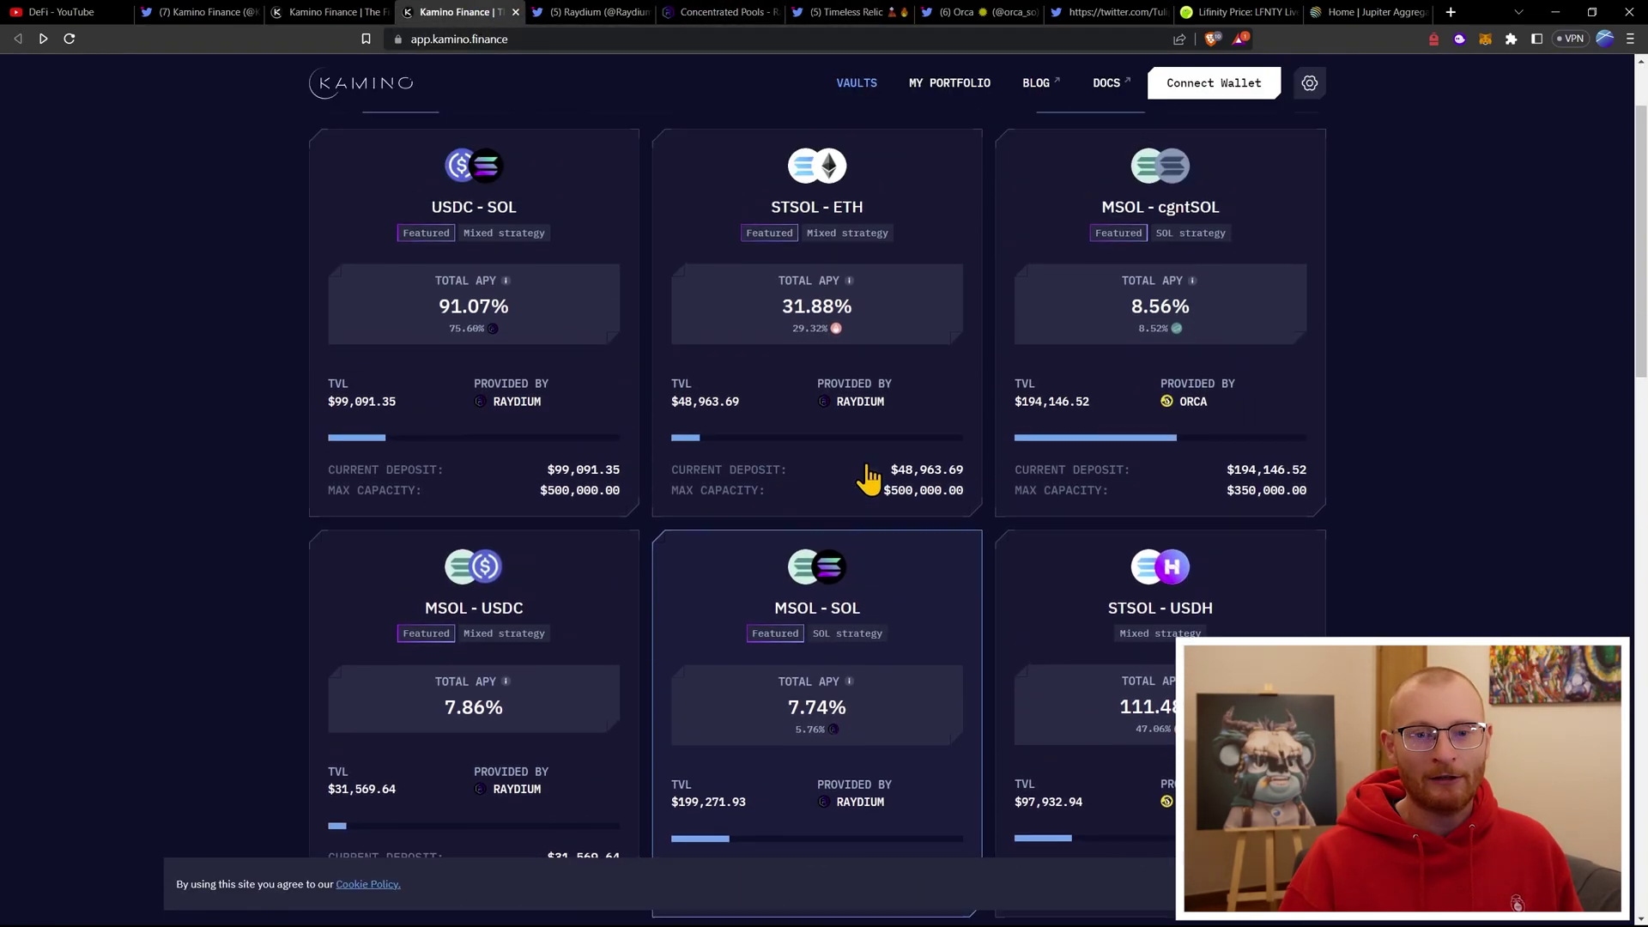
pyautogui.scroll(1, 866, 476)
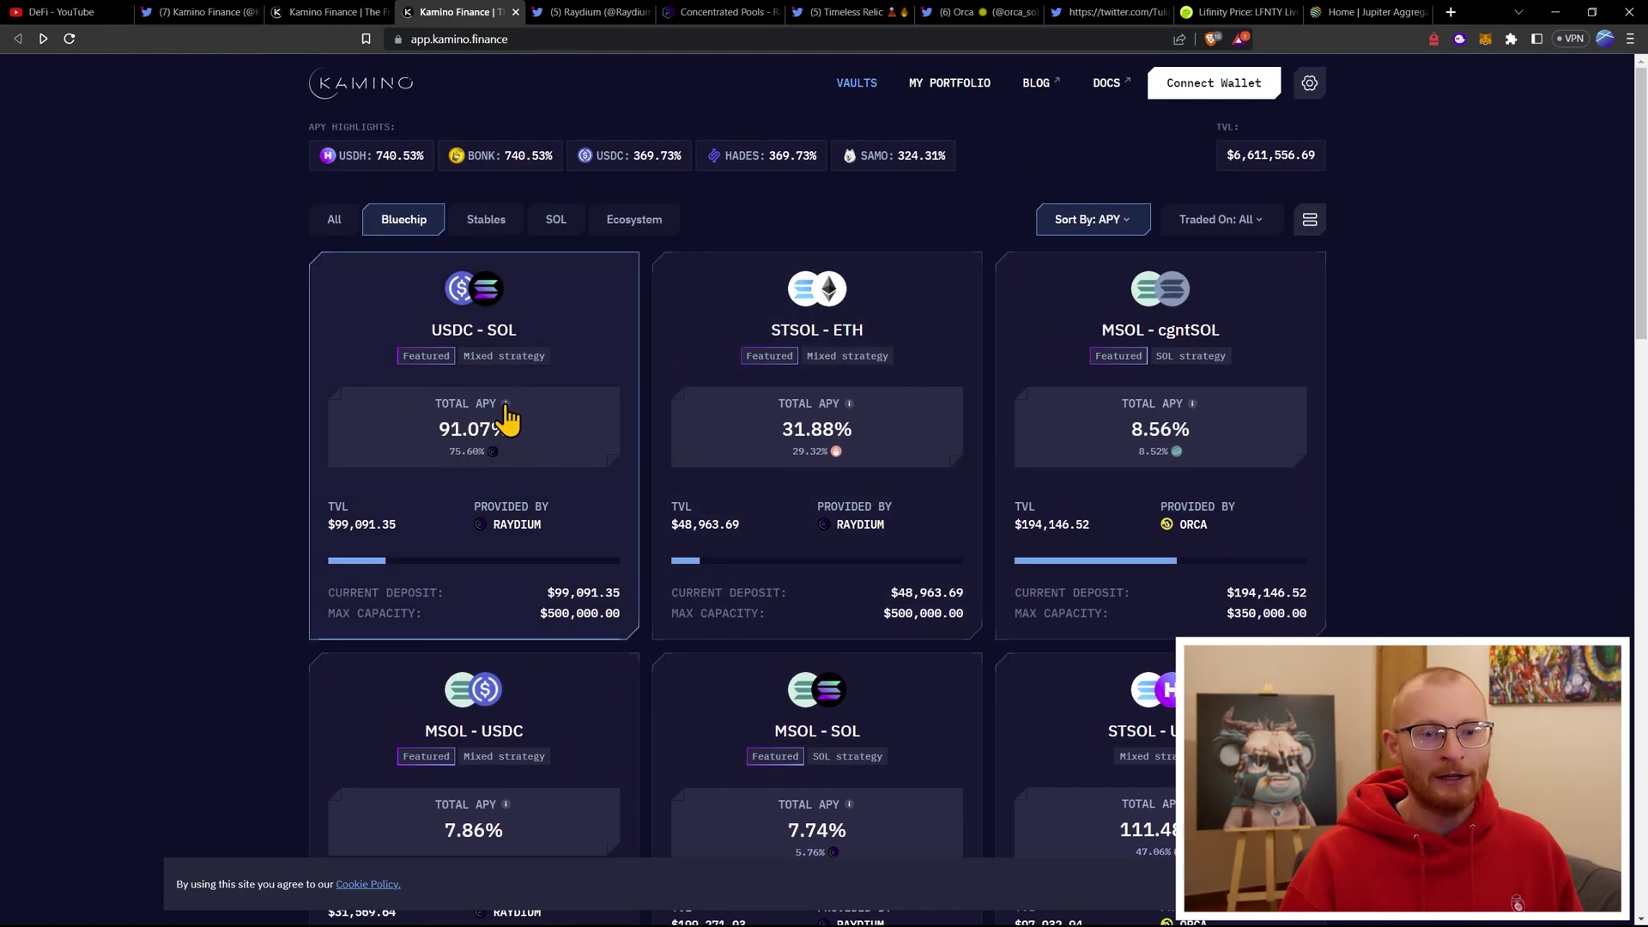
pyautogui.moveTo(508, 407)
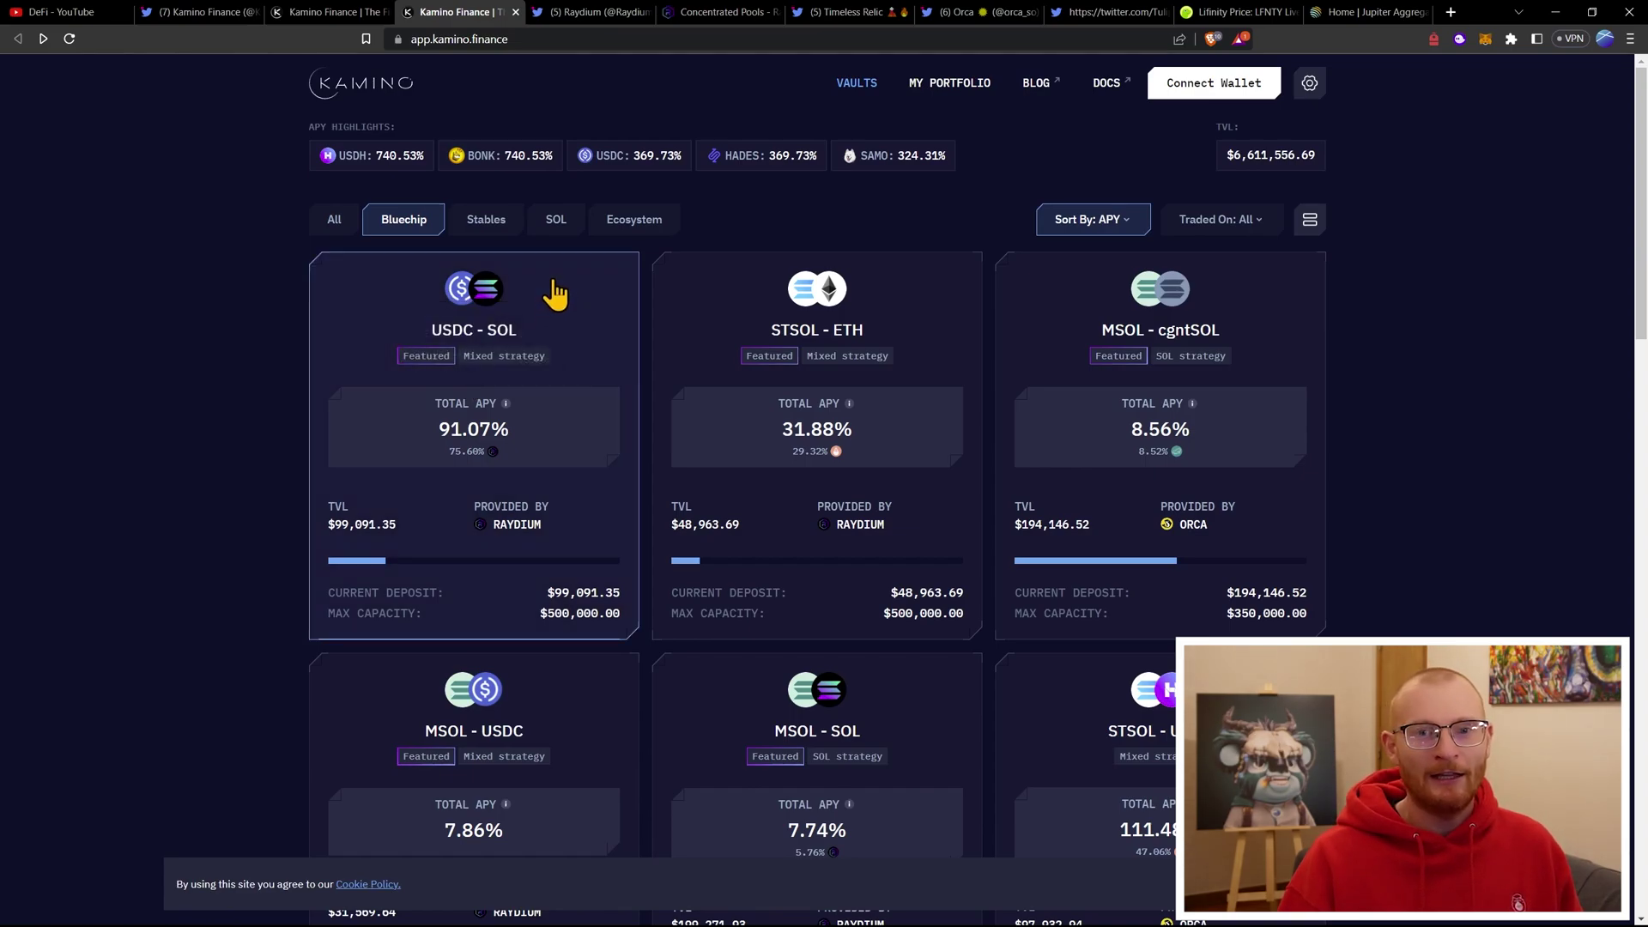
# - Open Raydium's standard liquidity pools list and examine the pools' liquidity, 24-hour volume and APR
pyautogui.click(723, 15)
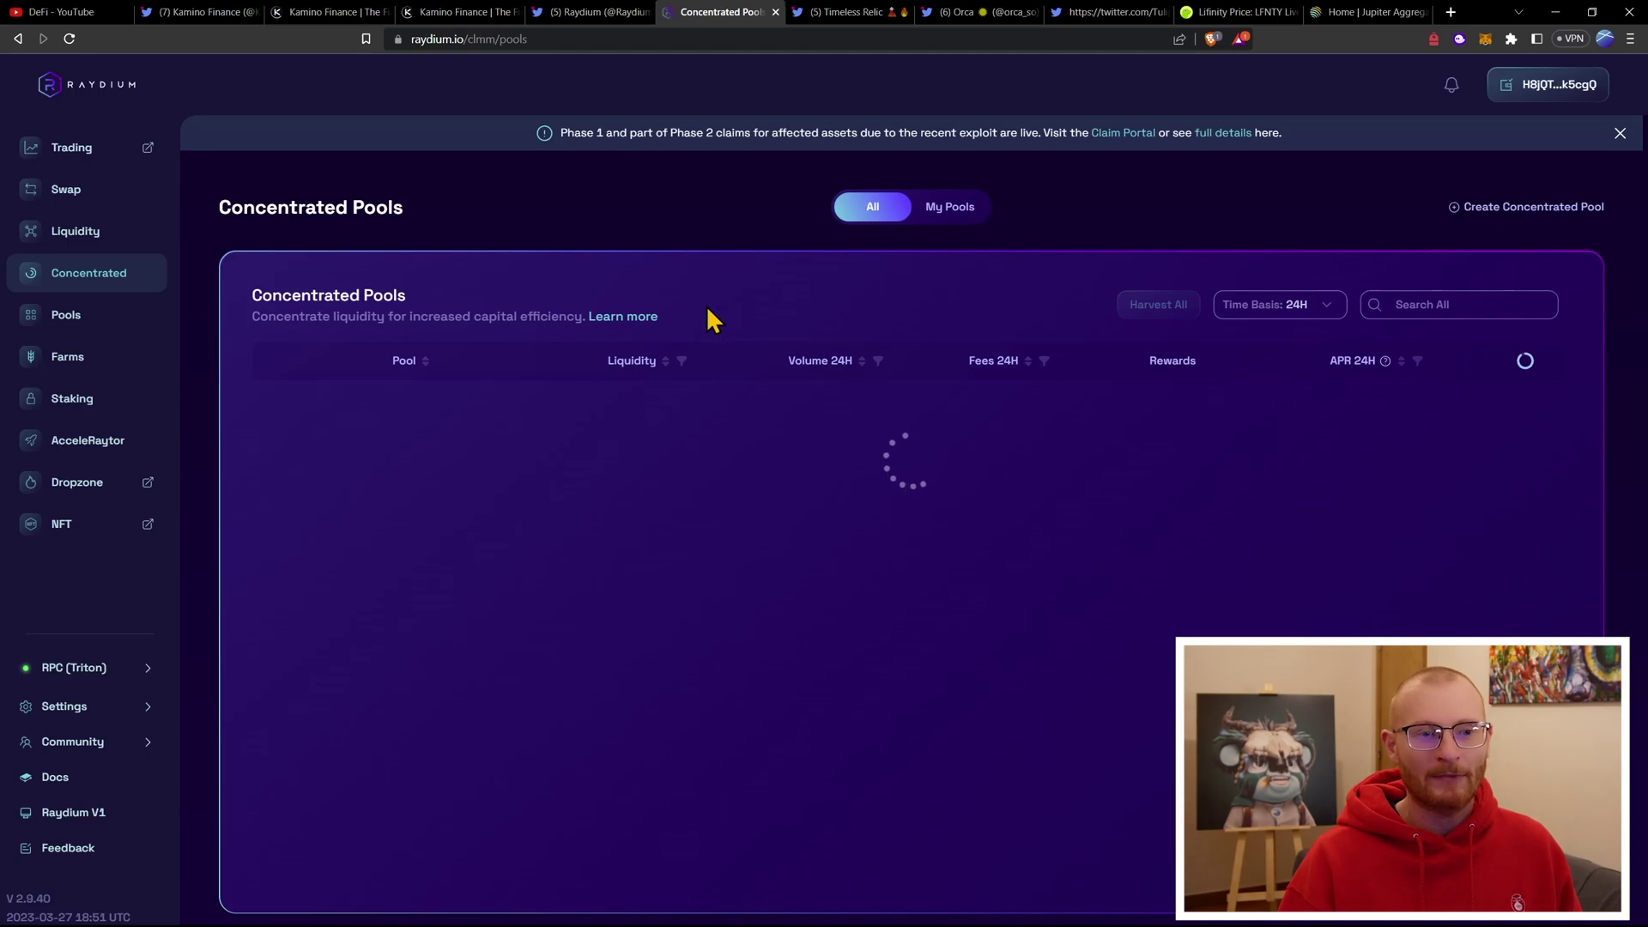
pyautogui.click(81, 319)
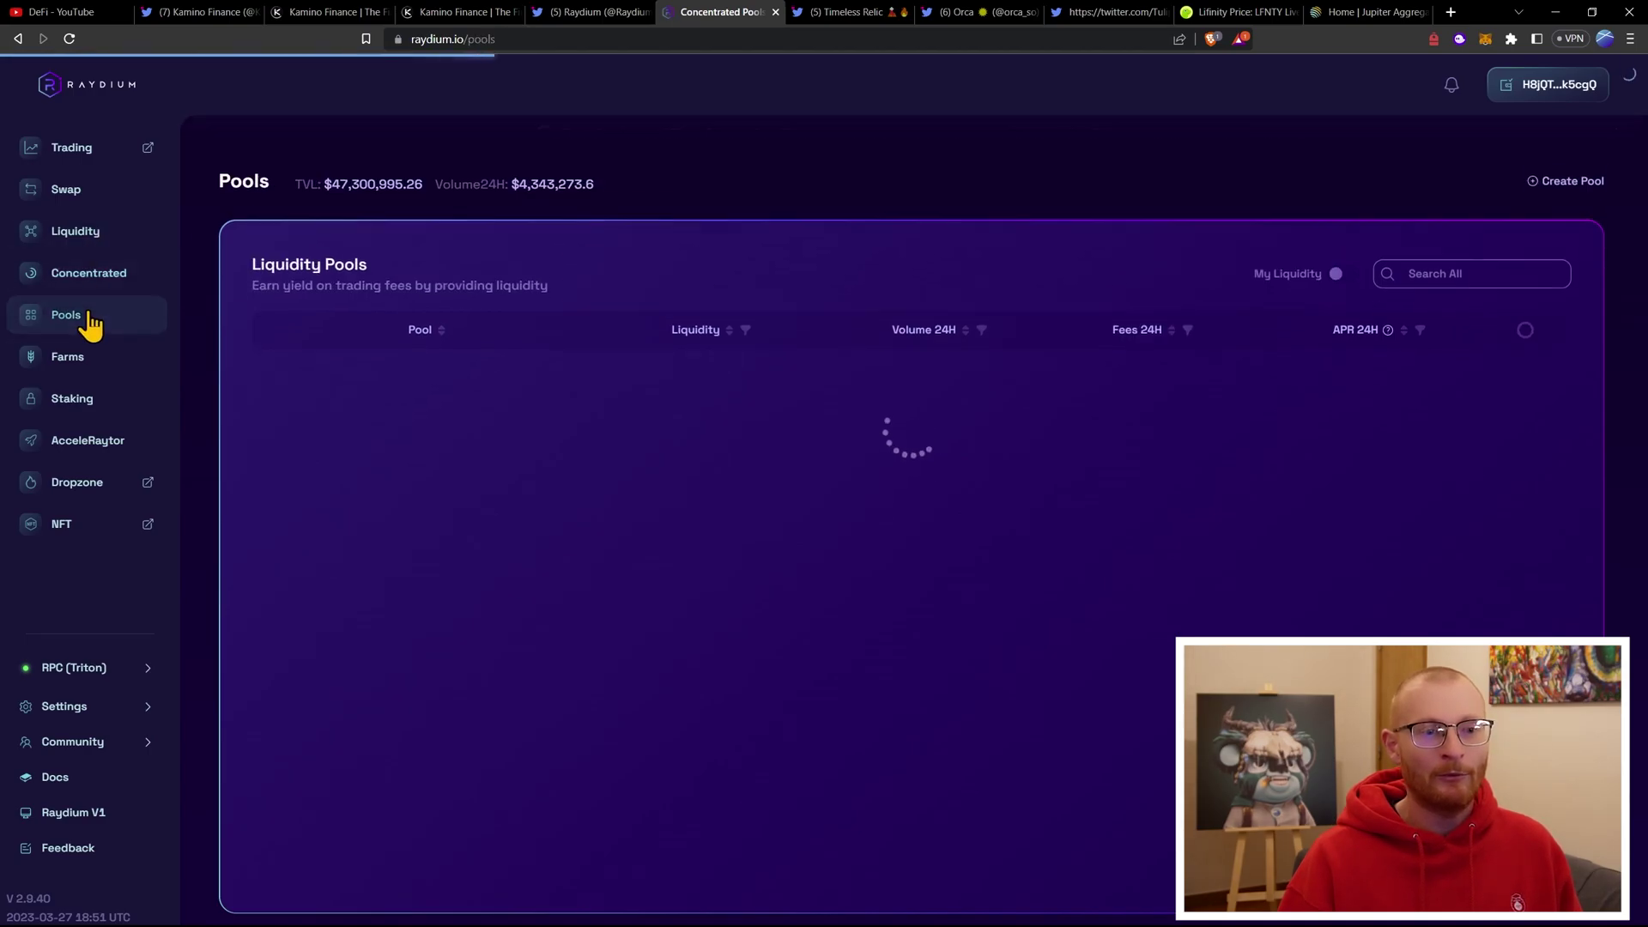
pyautogui.scroll(-2, 1354, 592)
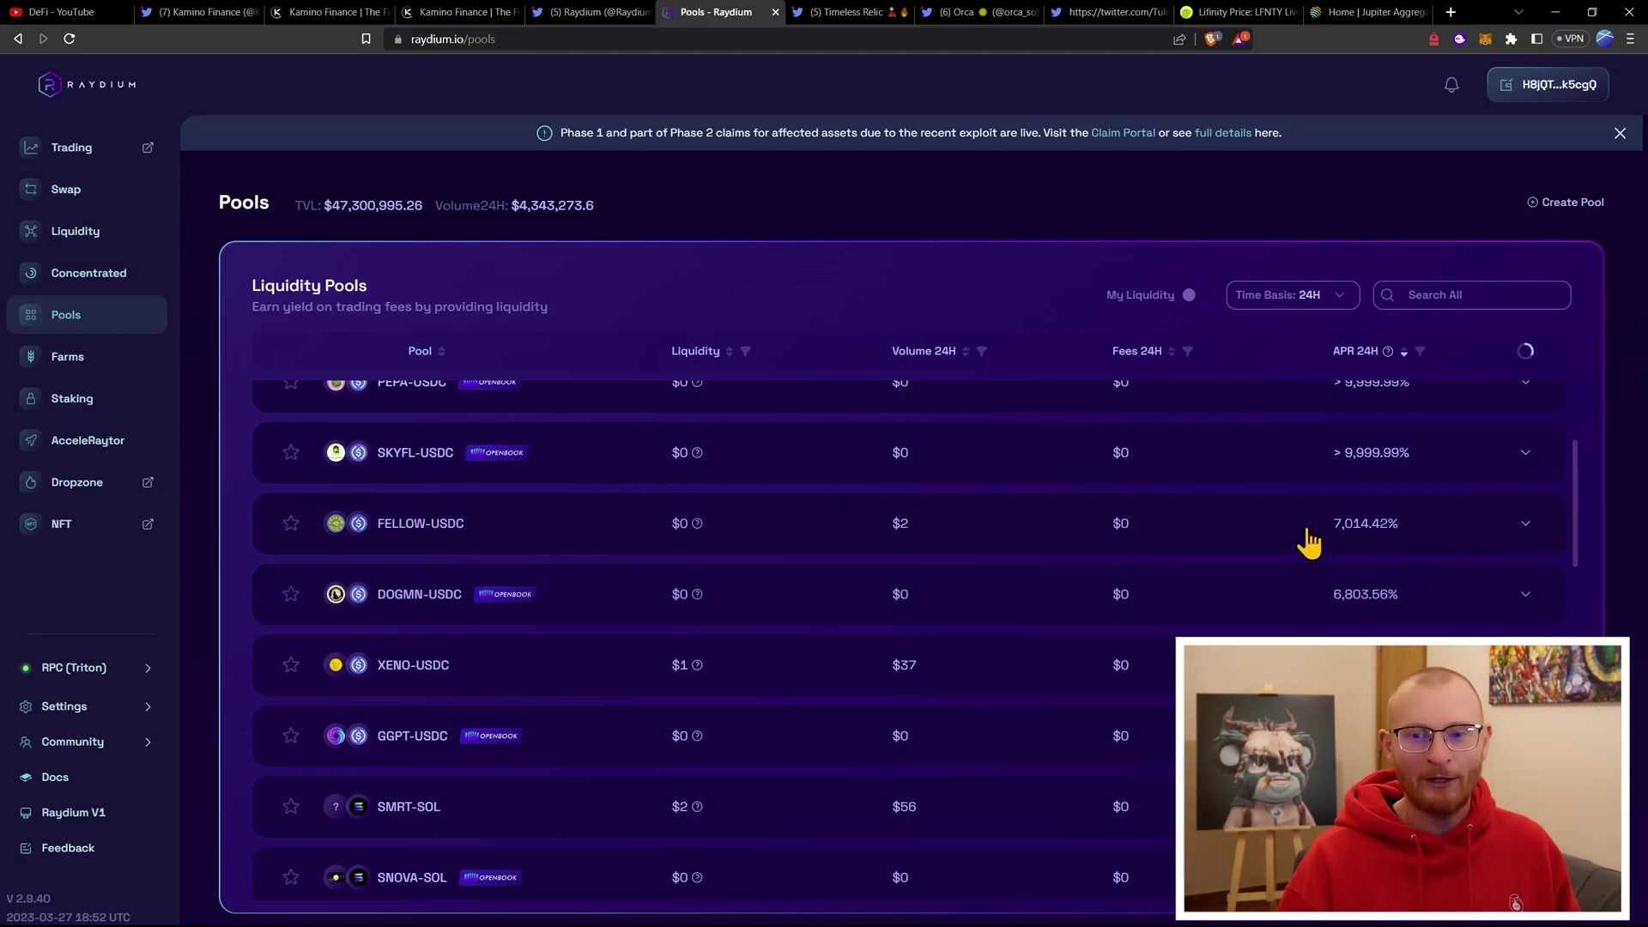
pyautogui.click(982, 352)
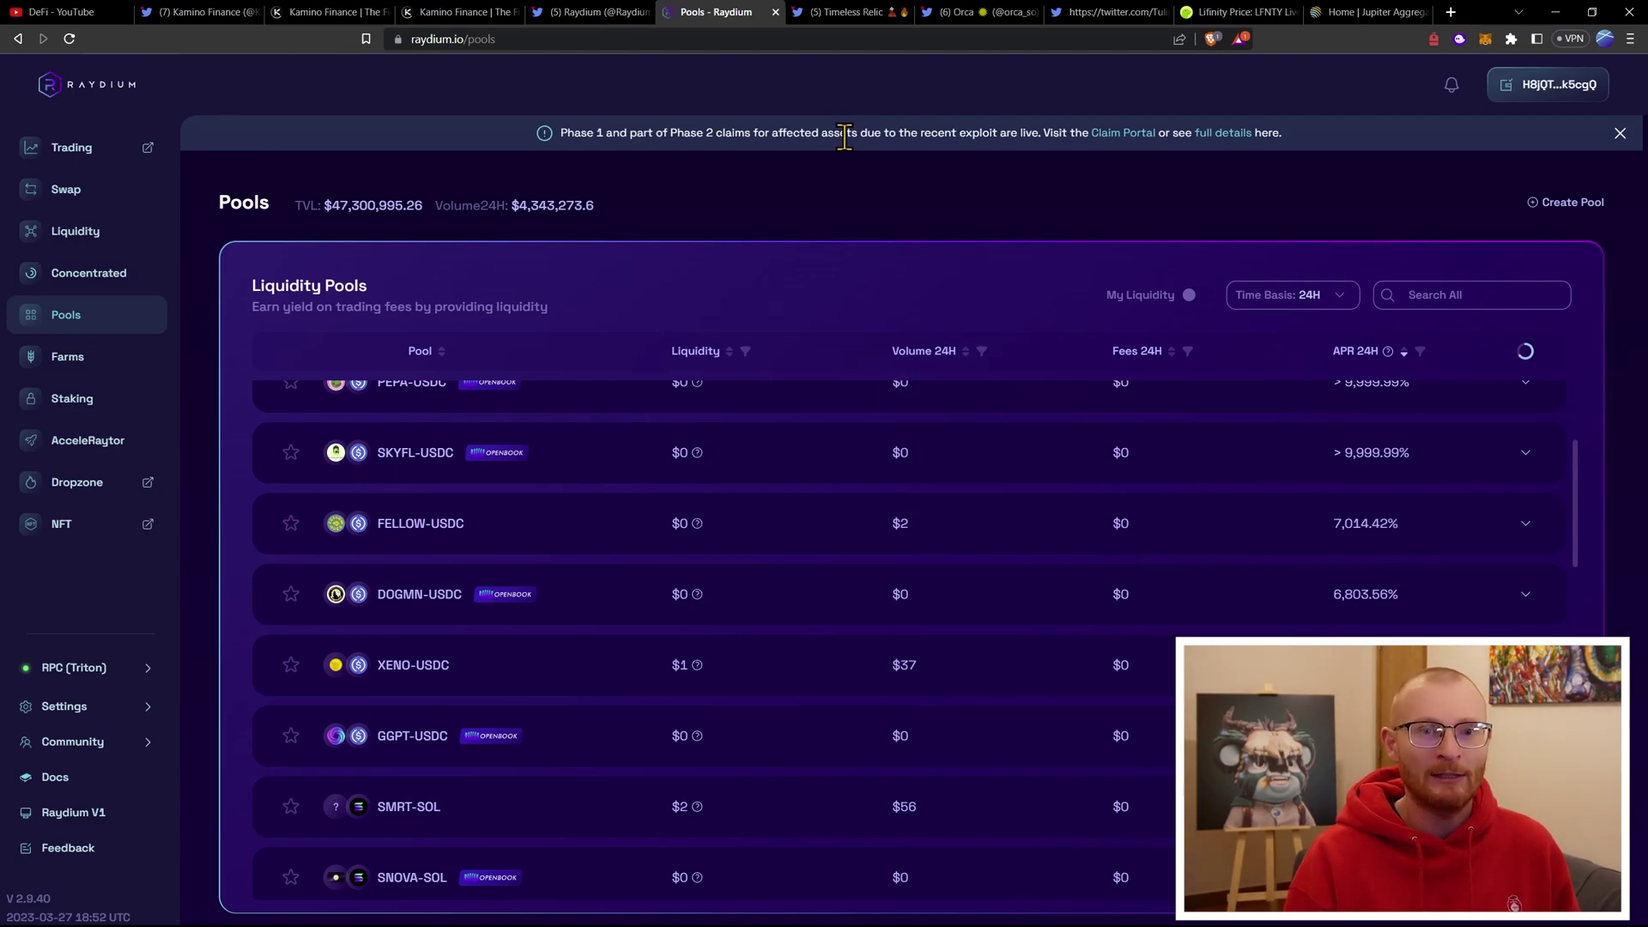
# - Open Lifinity's Twitter profile from the thread and follow its Linktree page to the Lifinity website
pyautogui.click(854, 12)
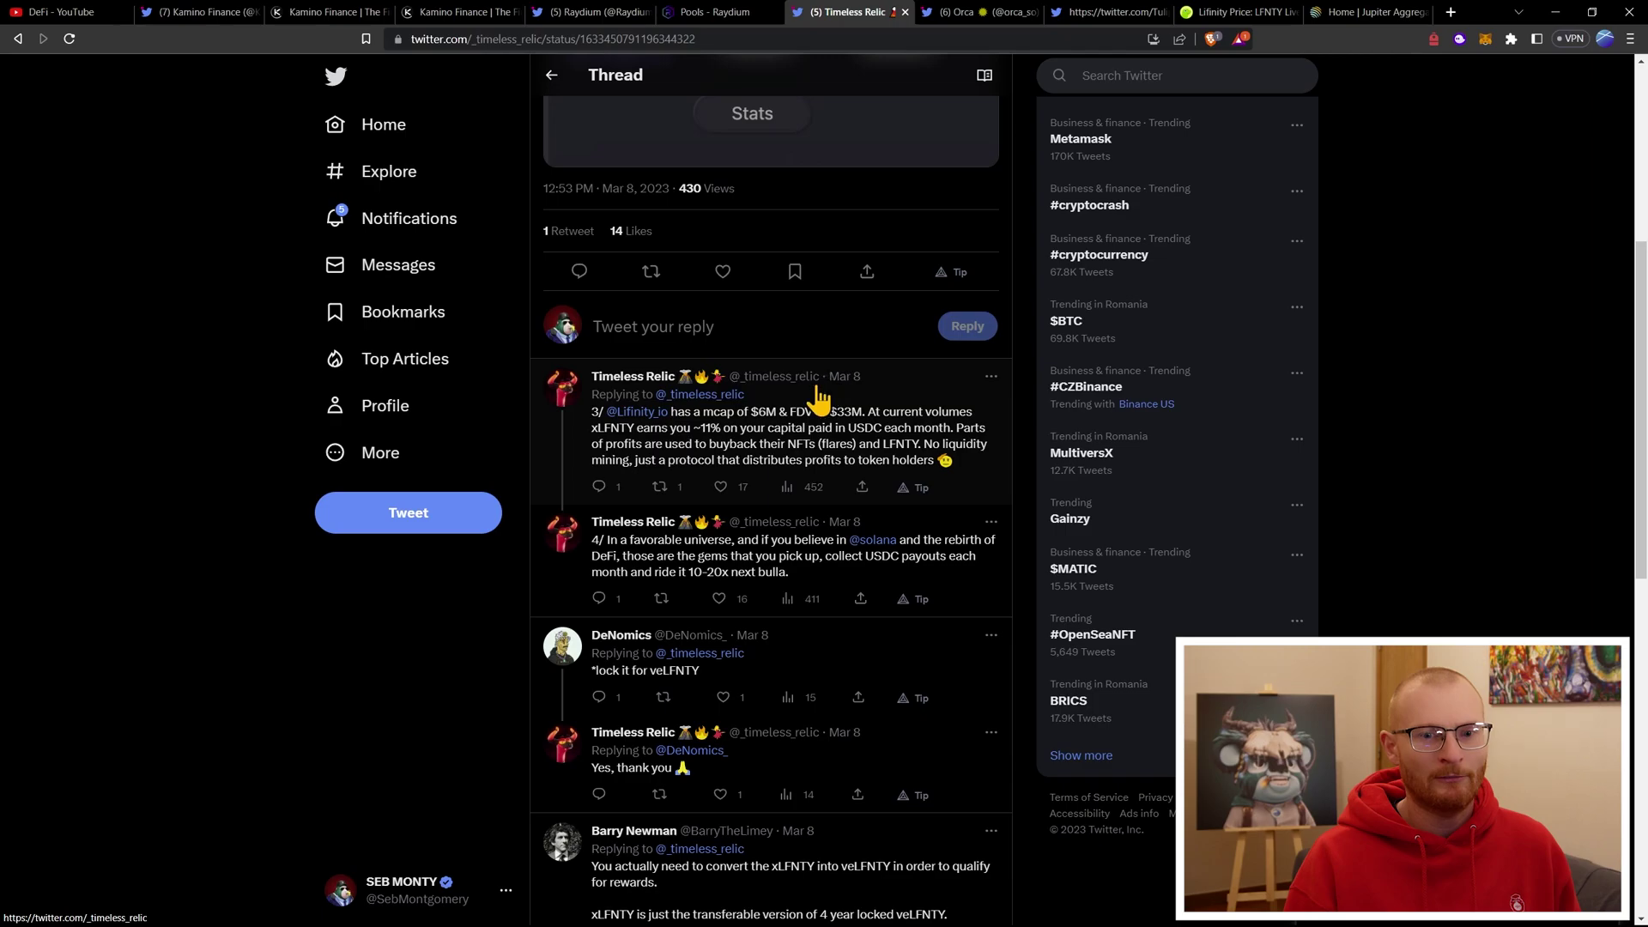
pyautogui.rightClick(644, 411)
pyautogui.click(712, 423)
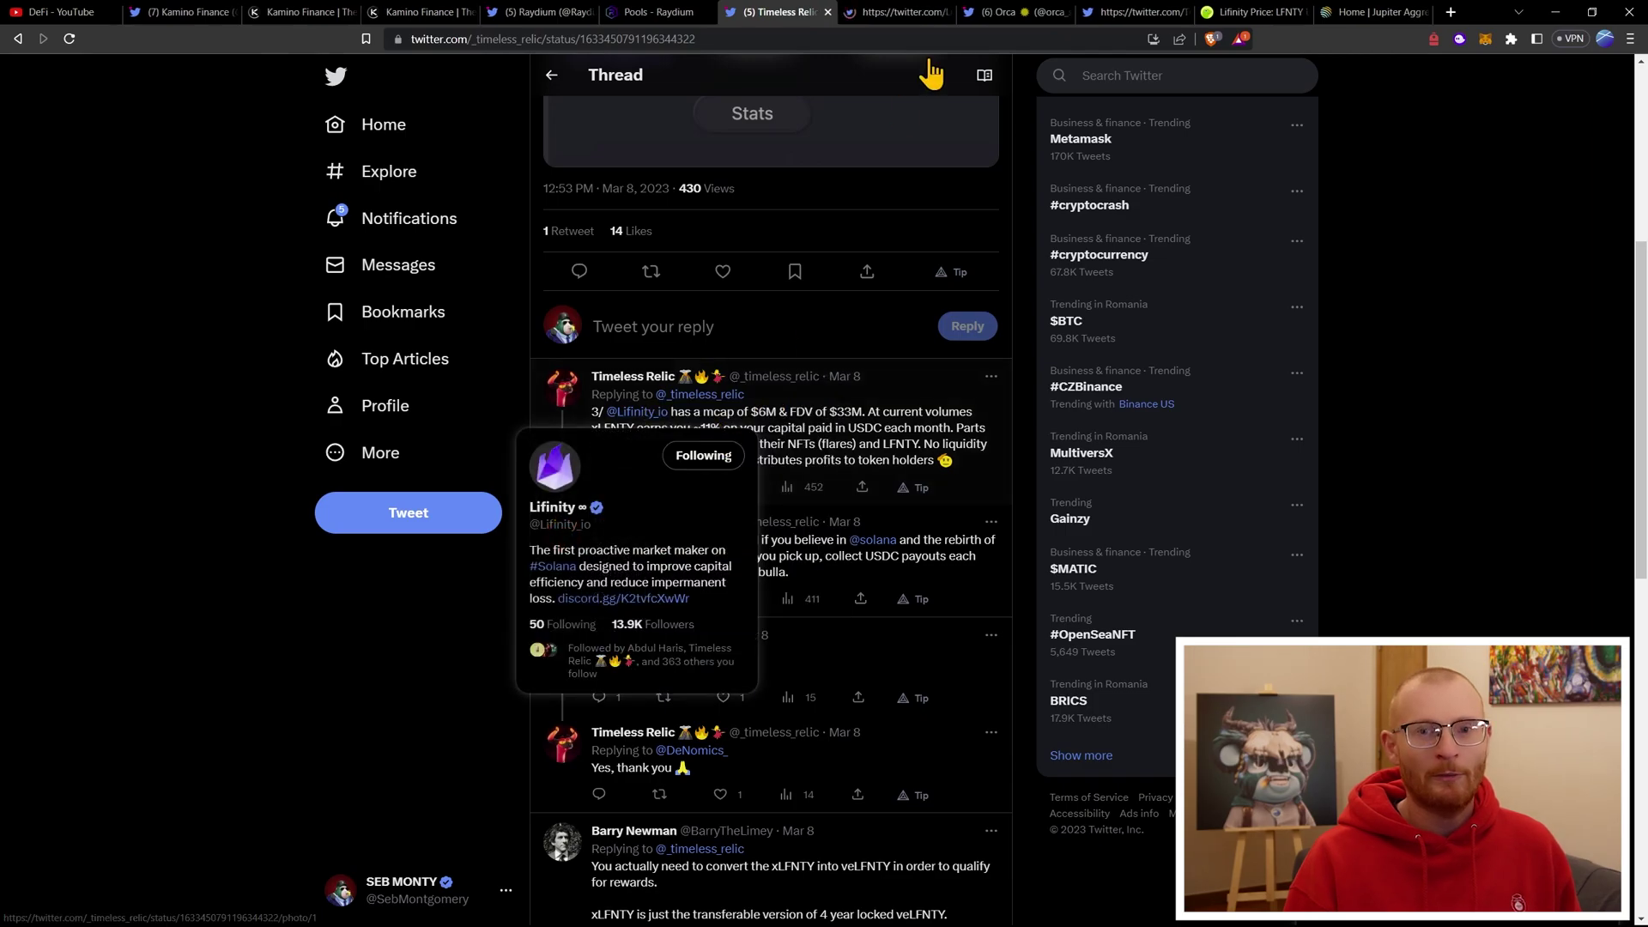
pyautogui.click(910, 14)
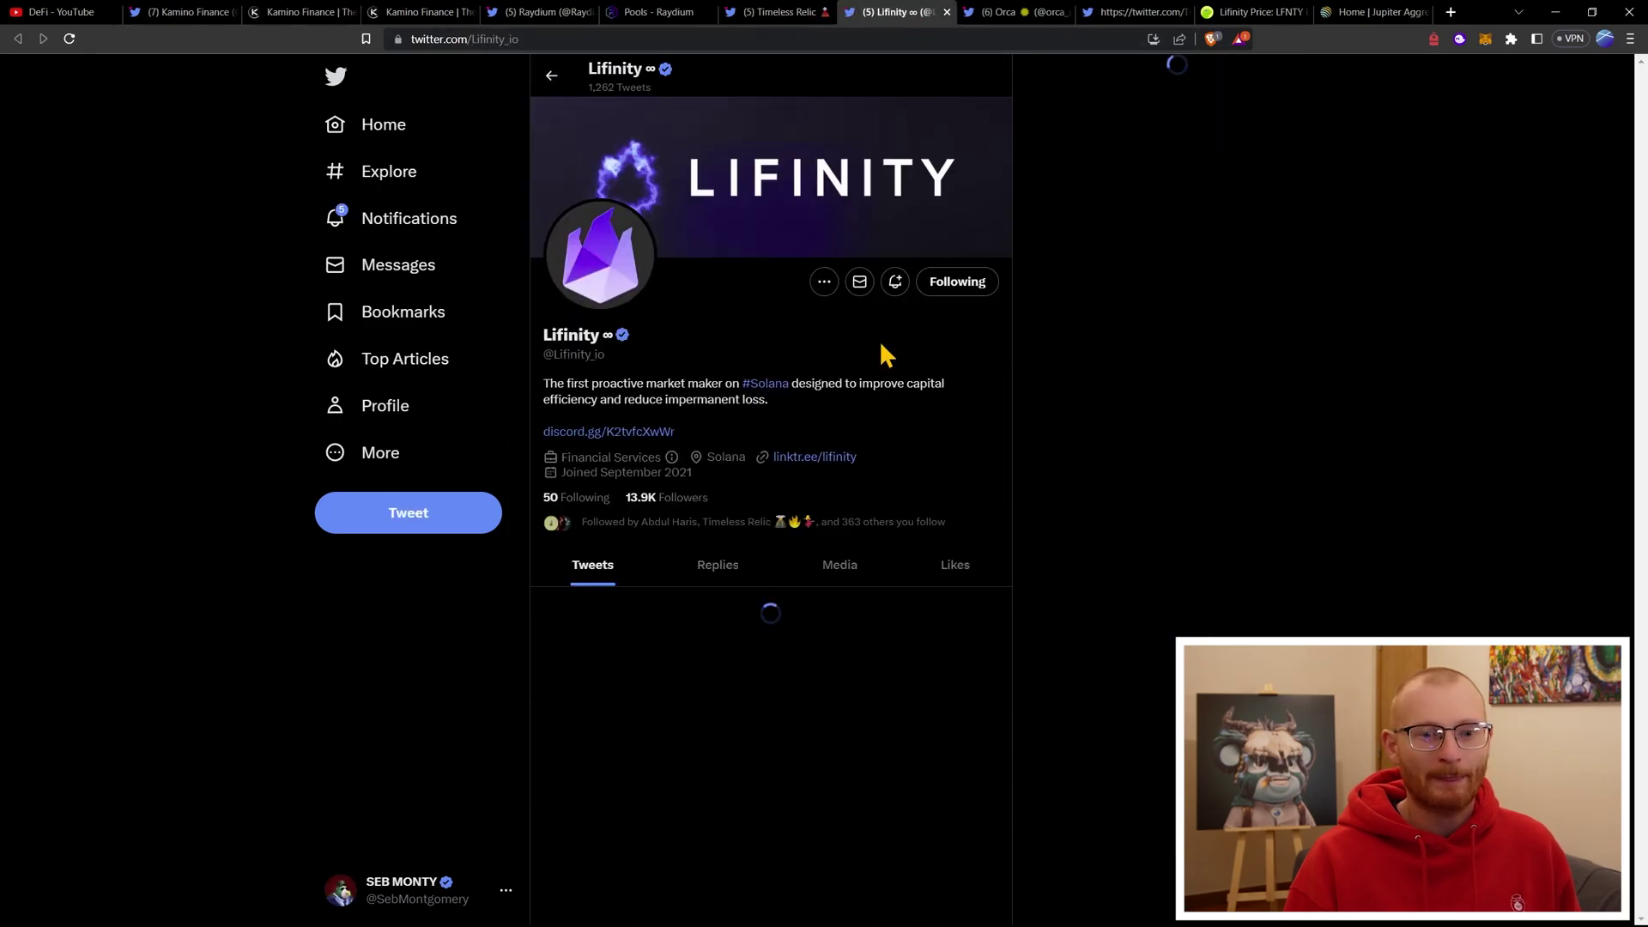
pyautogui.click(820, 460)
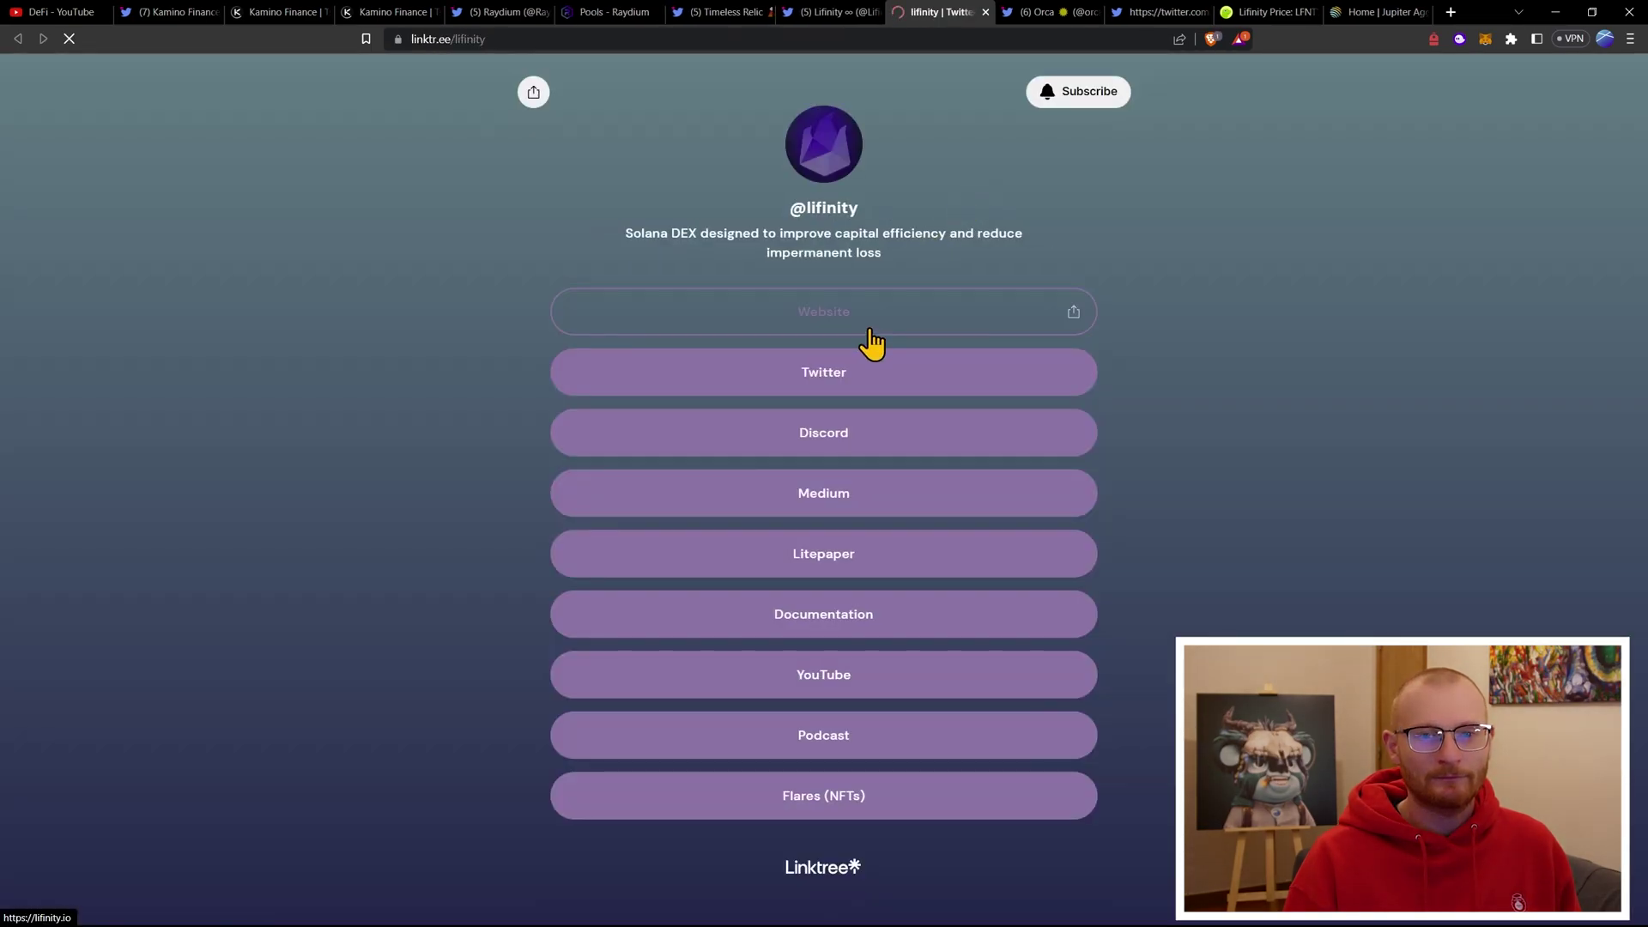
pyautogui.click(871, 337)
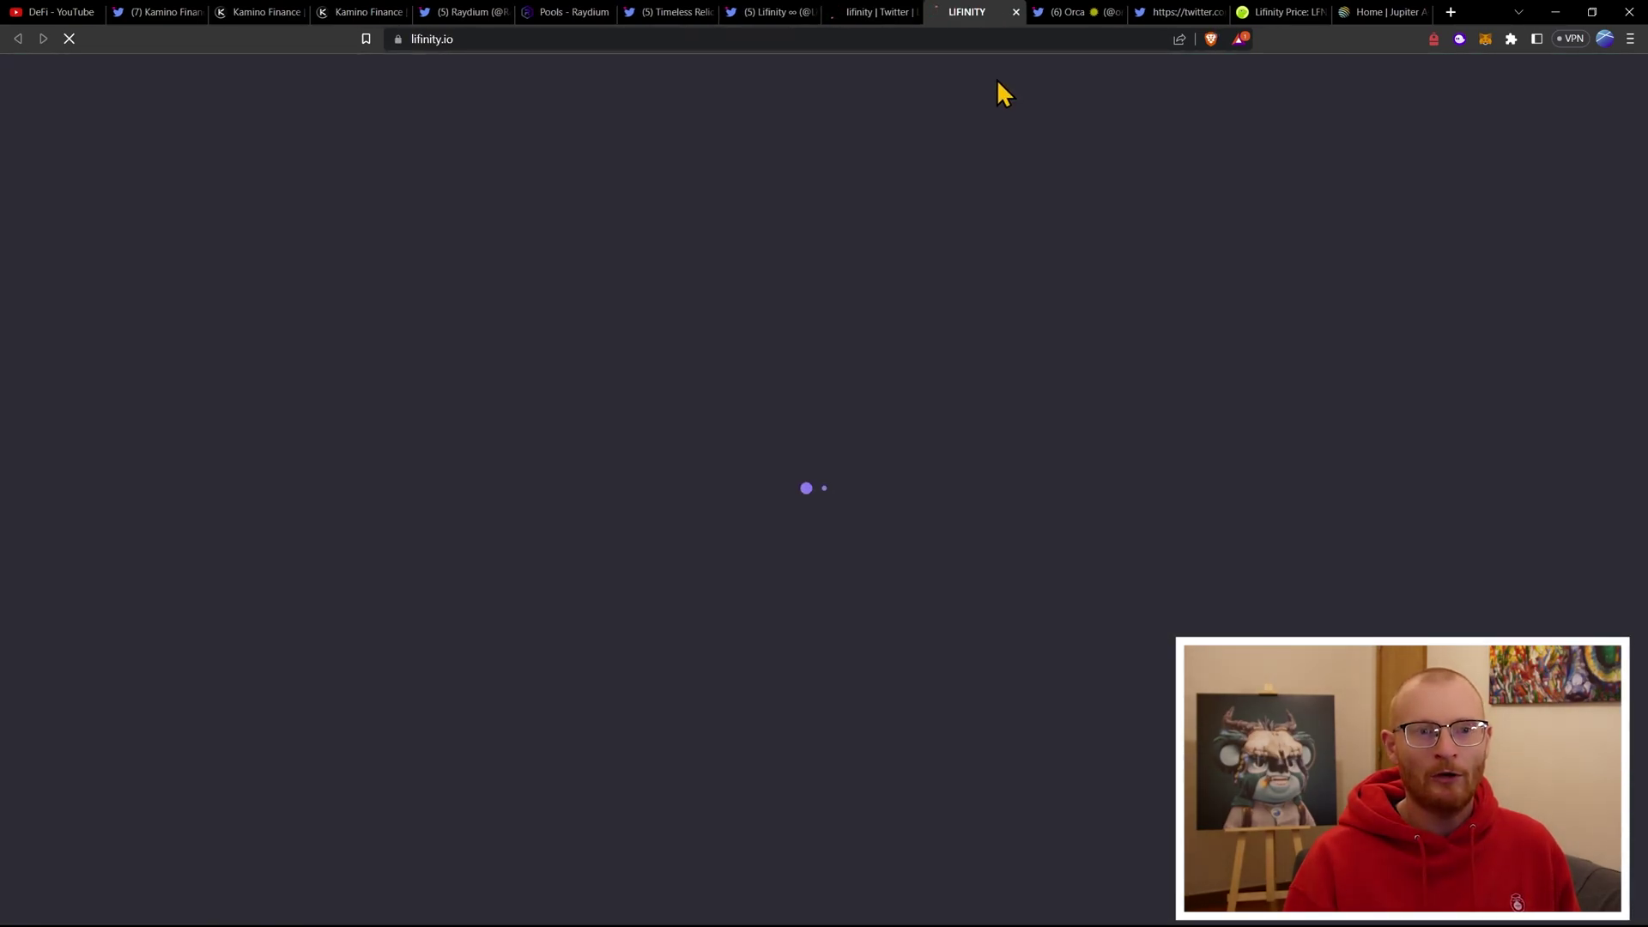
# - Unlock the Backpack wallet with the account password and check its token balances
pyautogui.click(1432, 42)
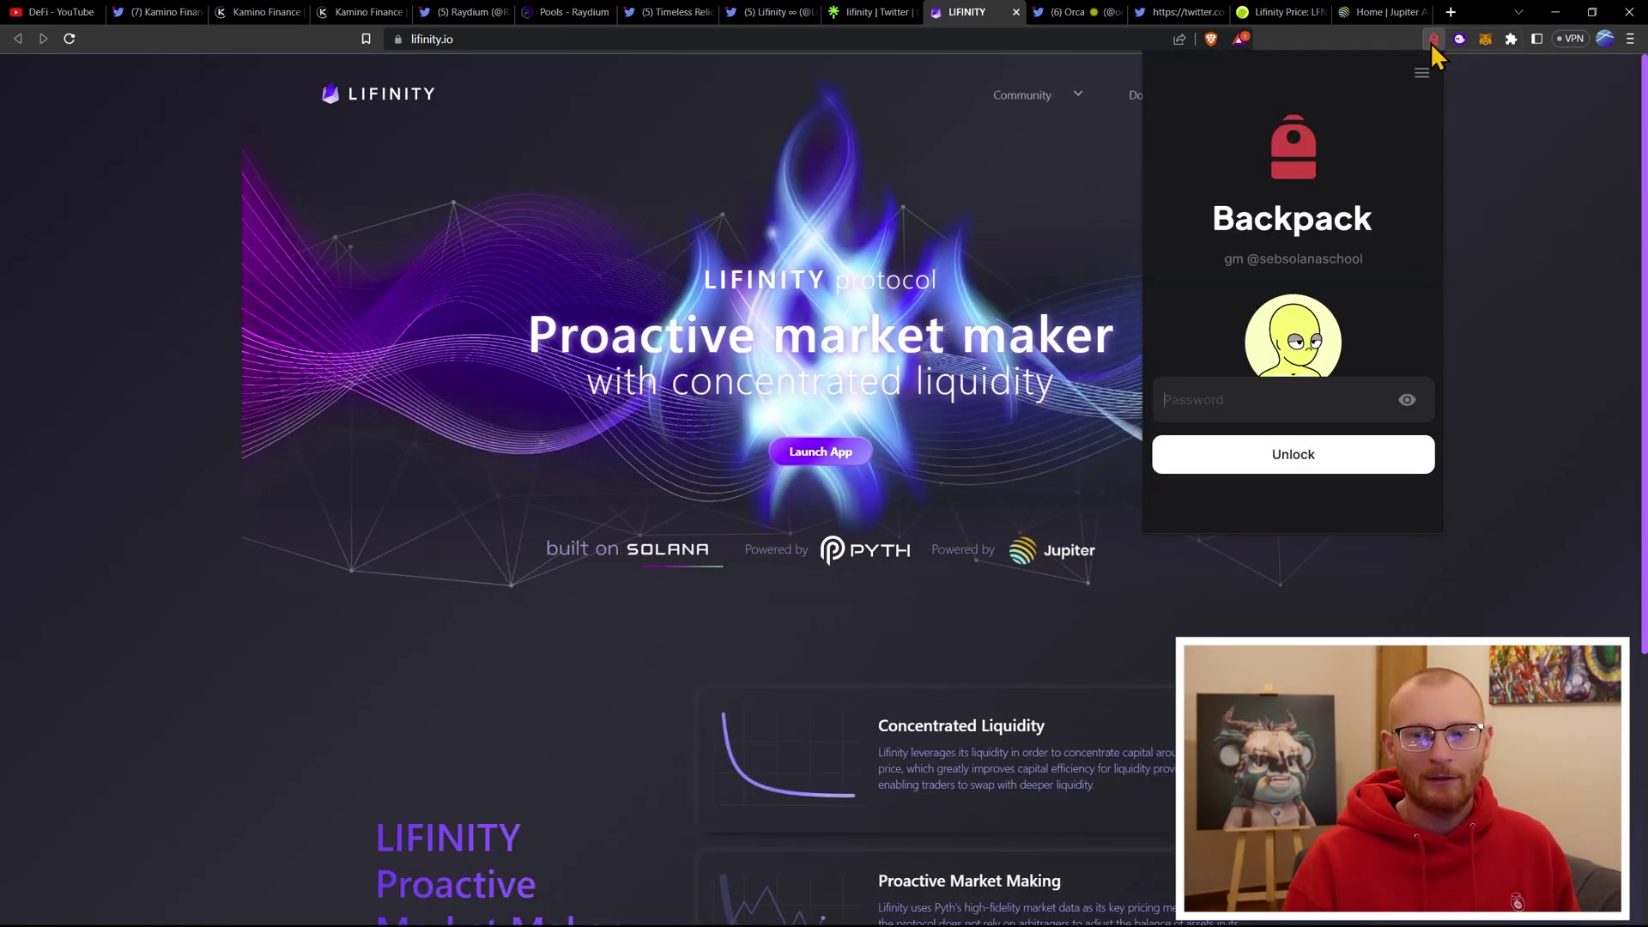
pyautogui.hotkey('ctrl', 'v')
pyautogui.press('Return')
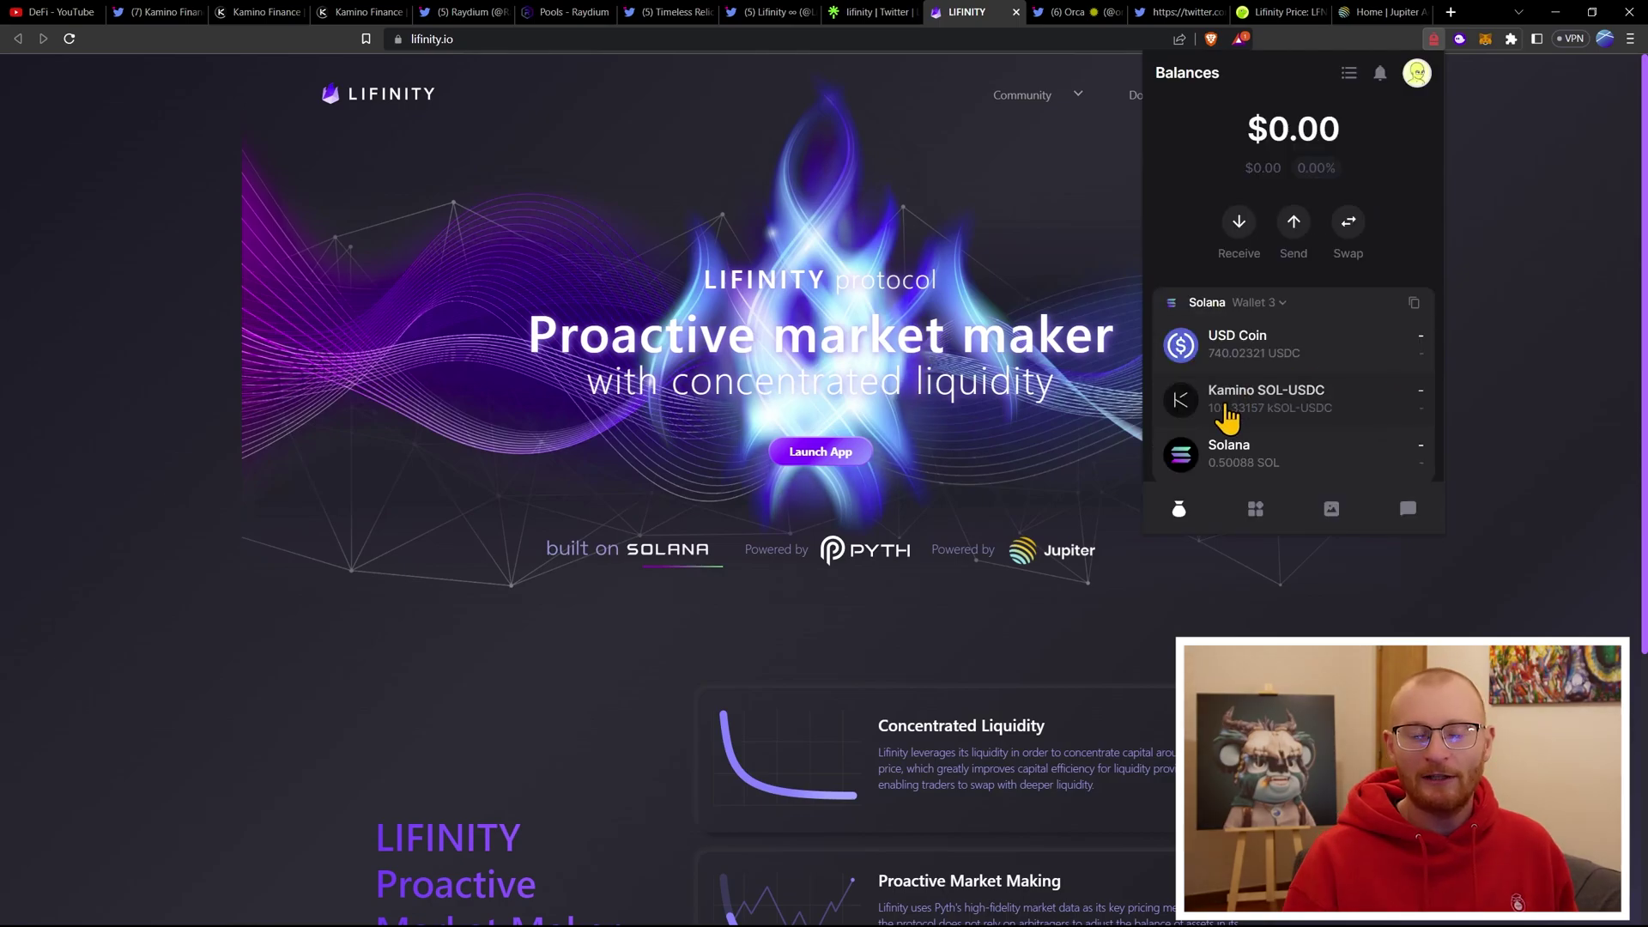
pyautogui.click(1532, 333)
# - Launch the Lifinity app and connect the Phantom wallet, approving the connection request
pyautogui.scroll(-1, 1259, 187)
pyautogui.scroll(-1, 1258, 185)
pyautogui.click(836, 292)
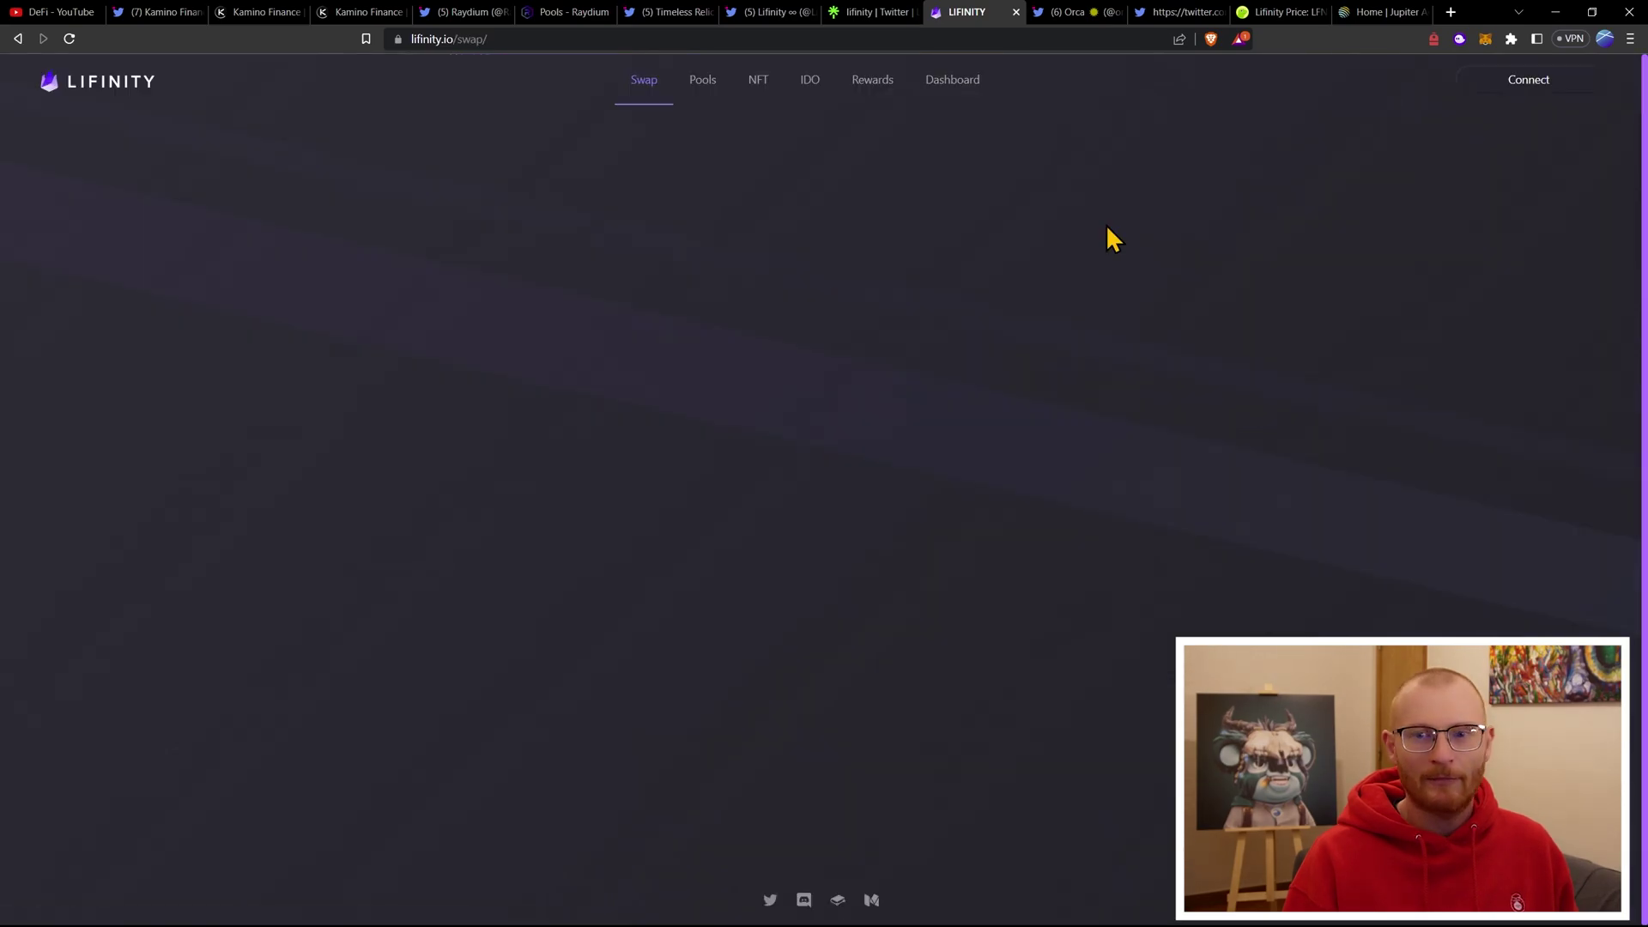
pyautogui.click(1517, 80)
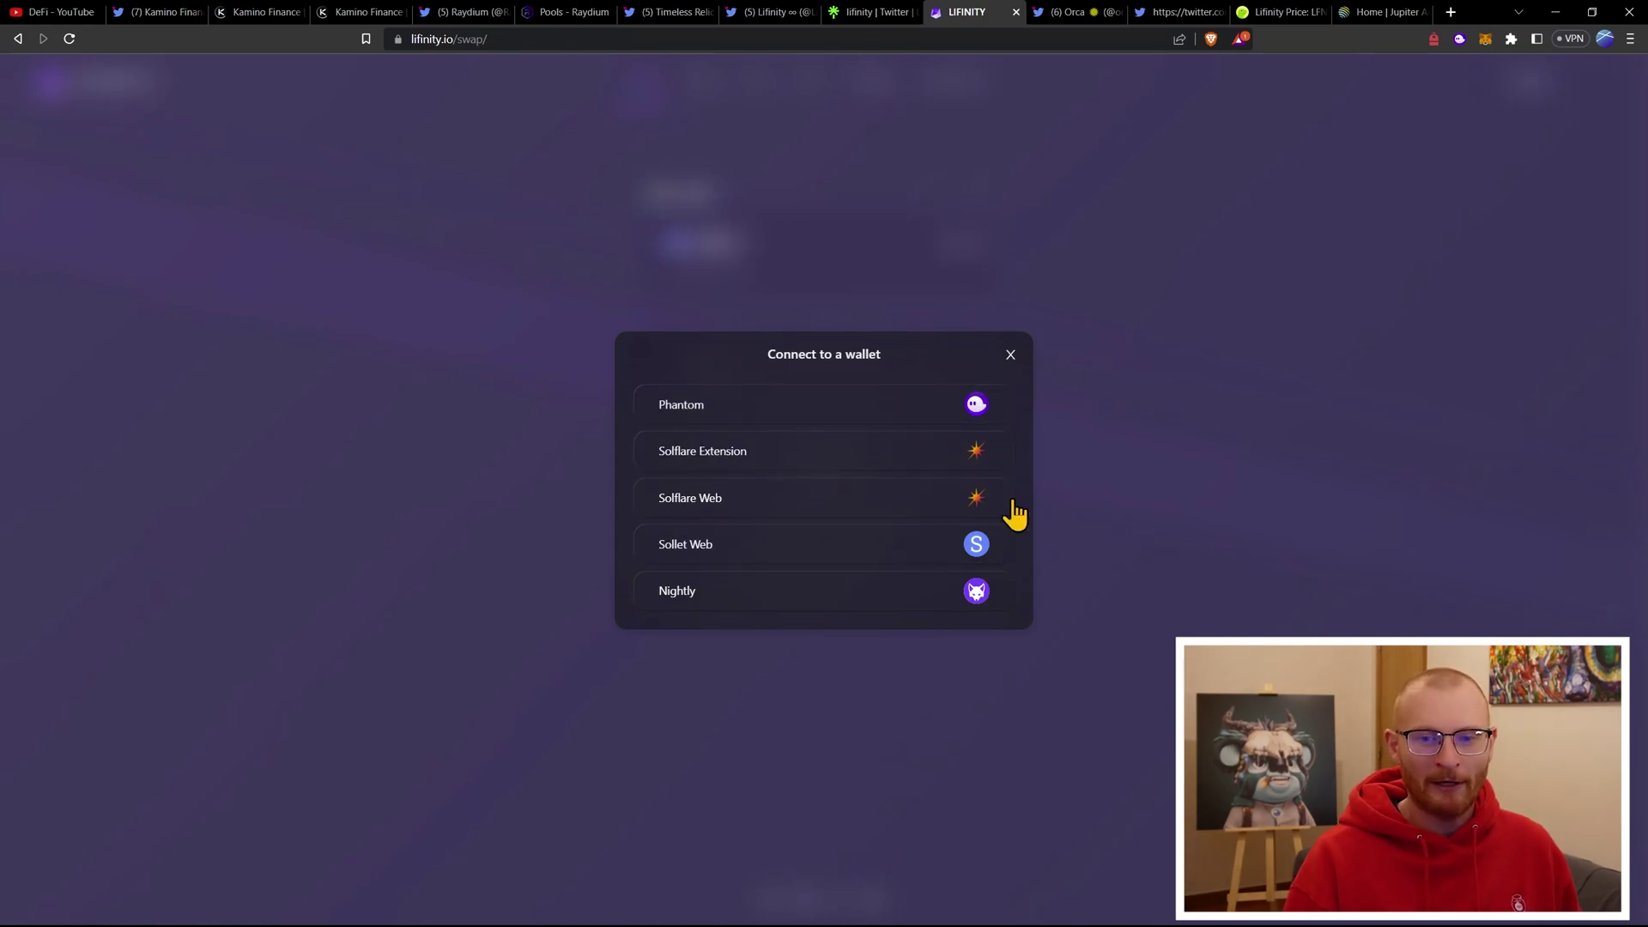
pyautogui.click(1459, 39)
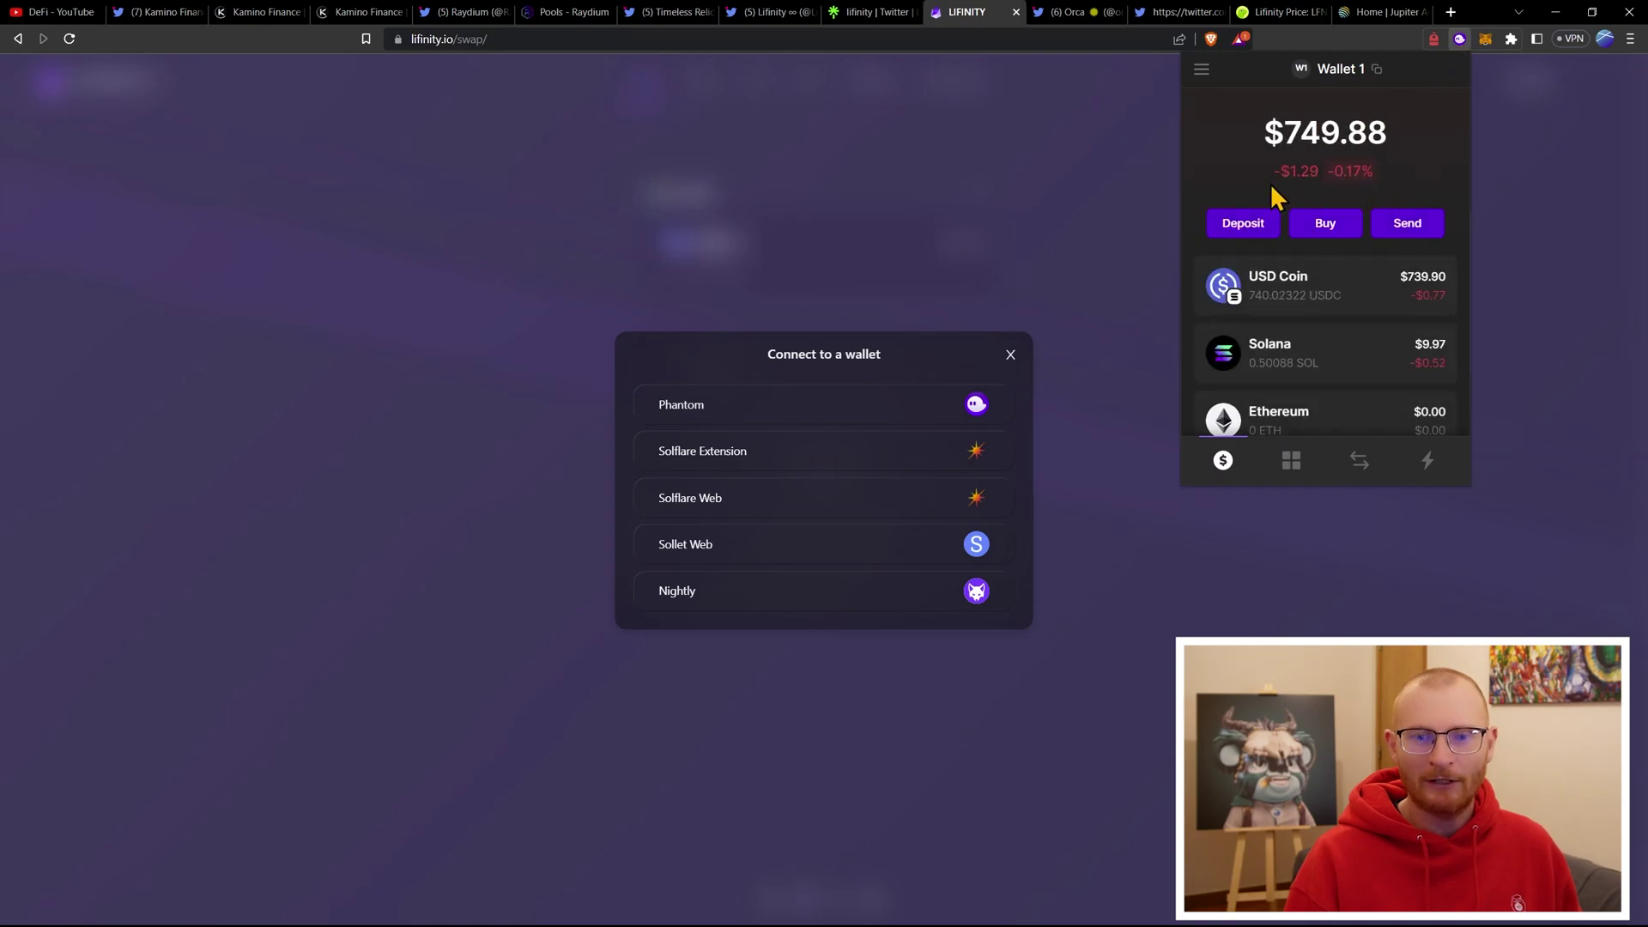
pyautogui.click(822, 417)
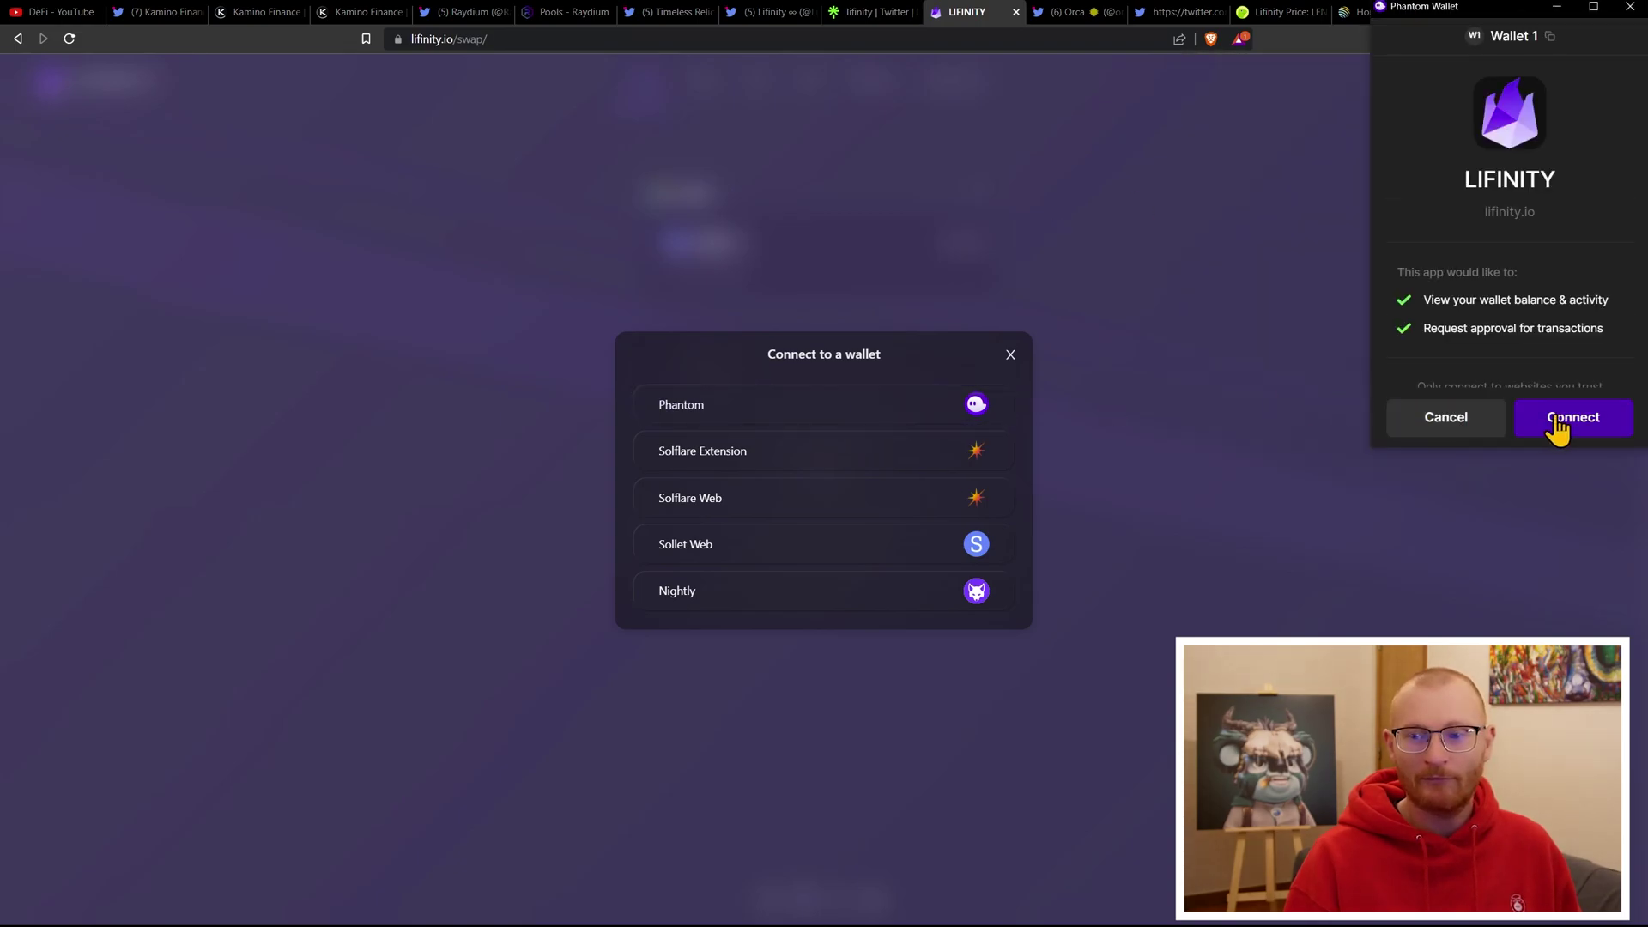
pyautogui.click(1555, 418)
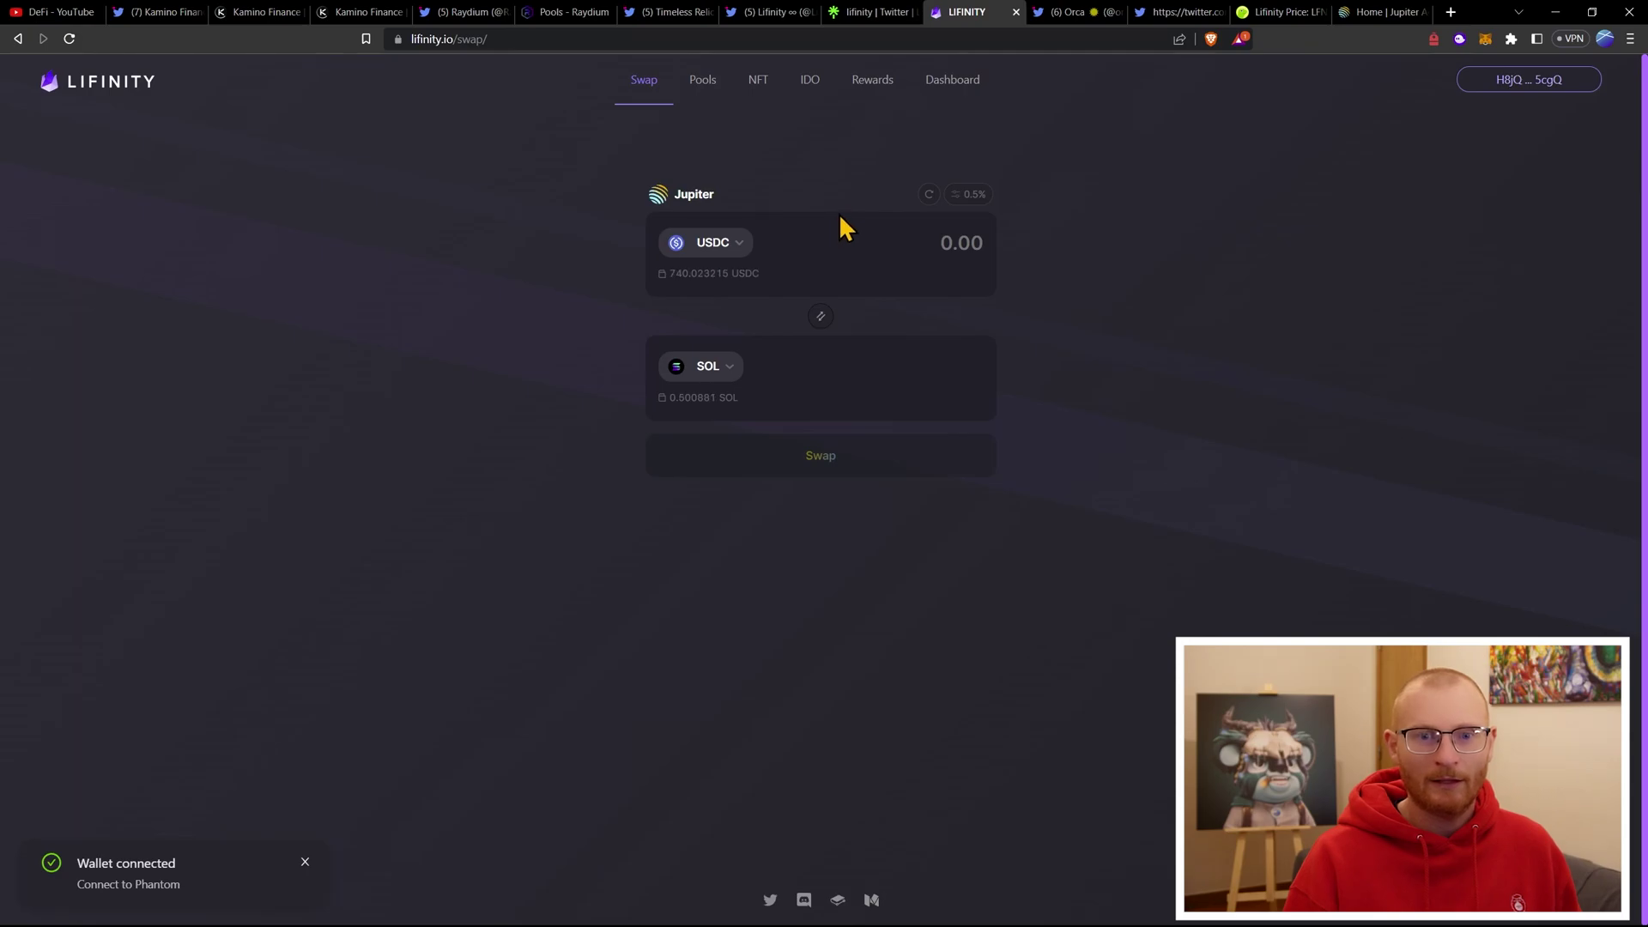
# - Open Lifinity's pools list and sort the active pools by Net APR, highest first
pyautogui.click(707, 83)
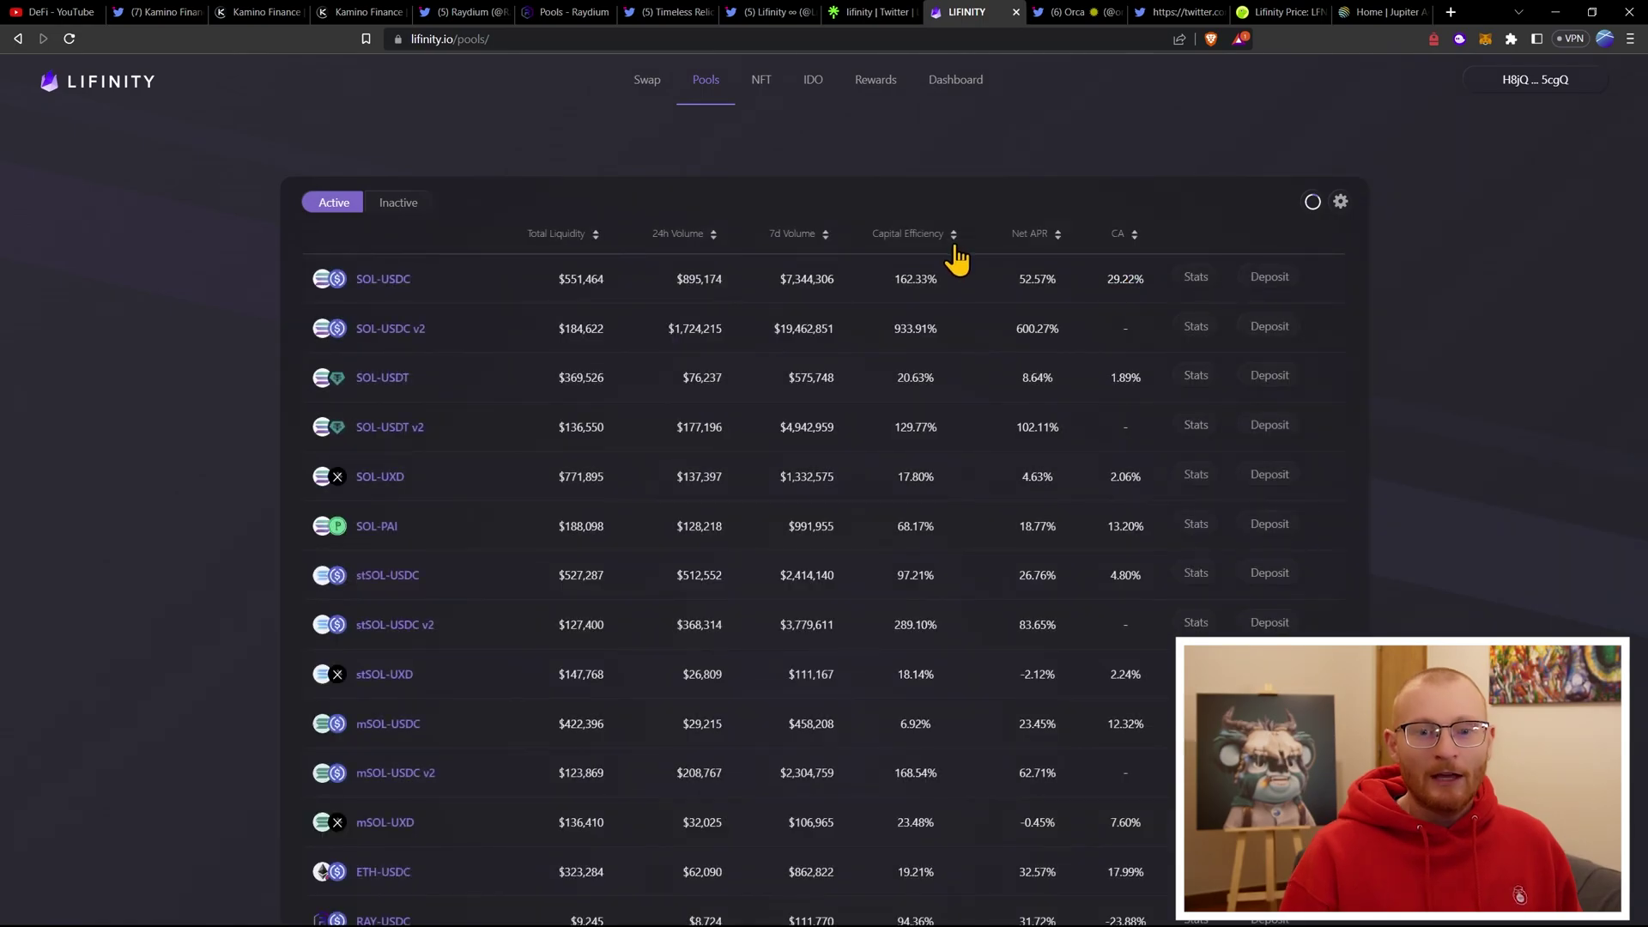
pyautogui.click(1042, 249)
pyautogui.click(1042, 248)
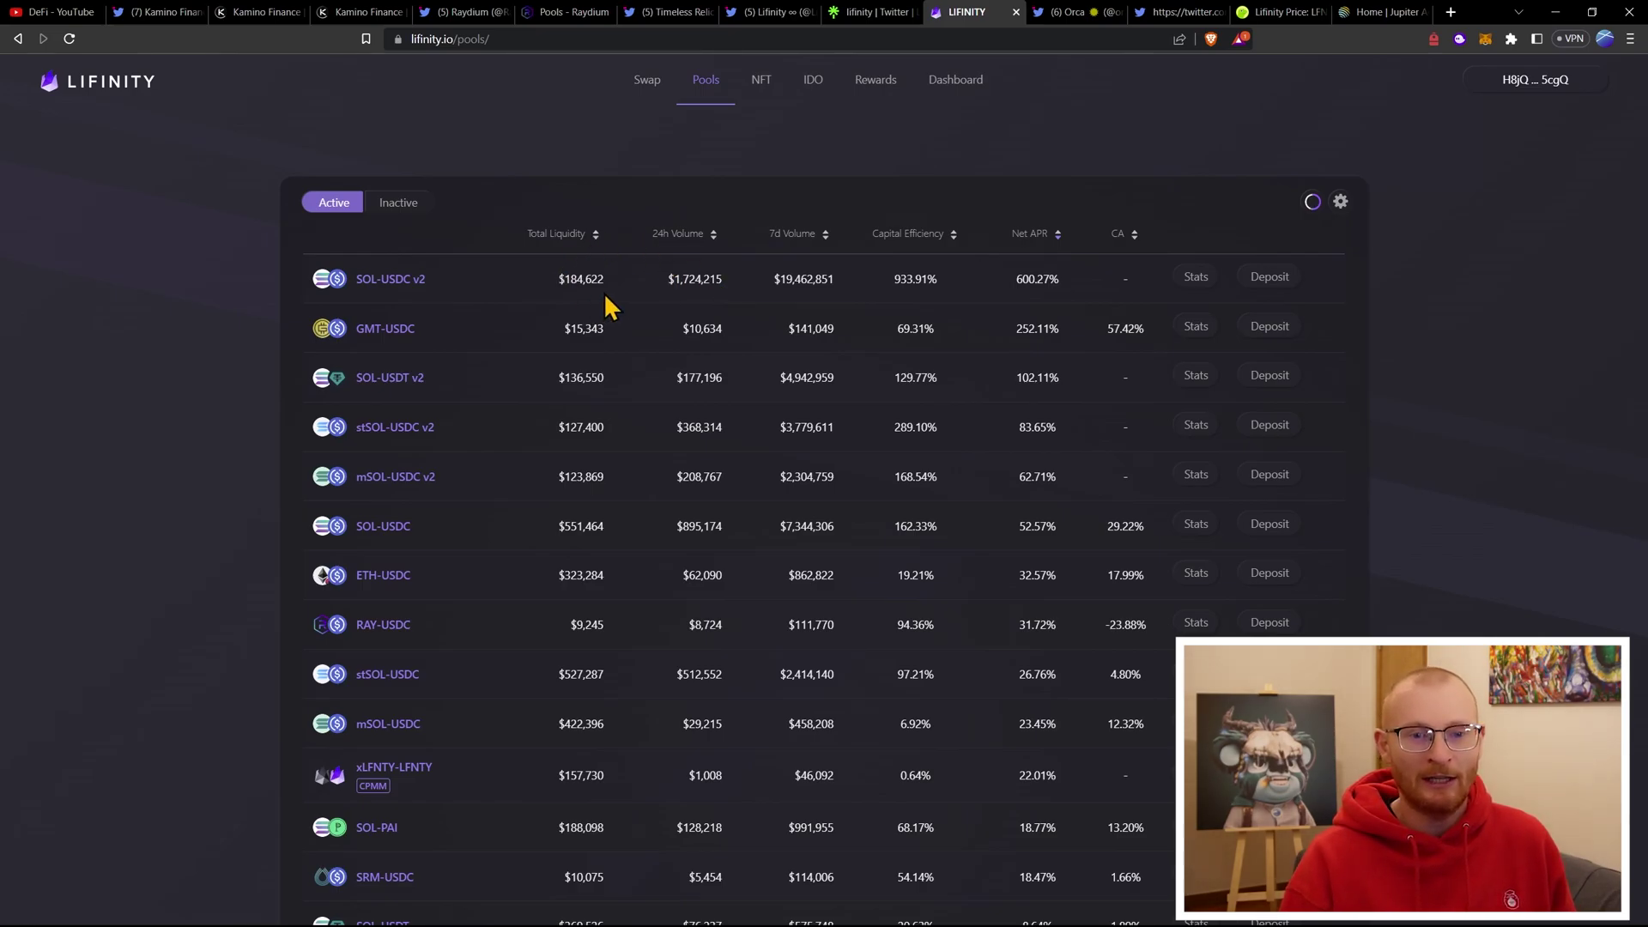
# - Check the deposit form of the SOL-USDC v2 pool, close it and open Lifinity's Rewards page
pyautogui.click(1264, 281)
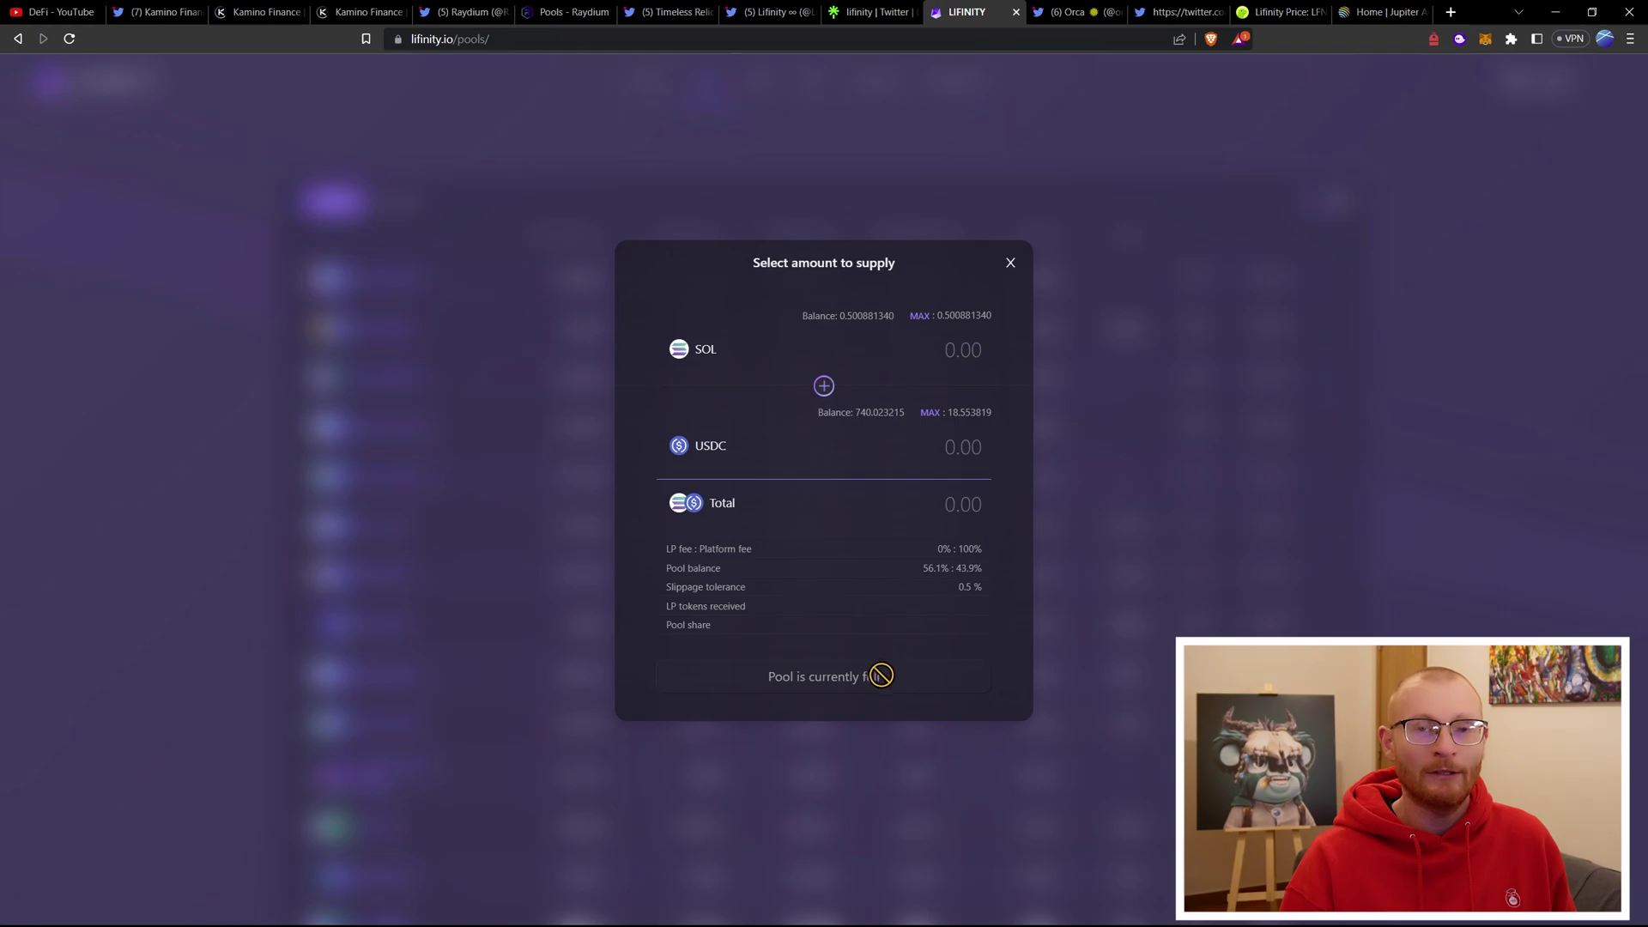
pyautogui.click(1010, 262)
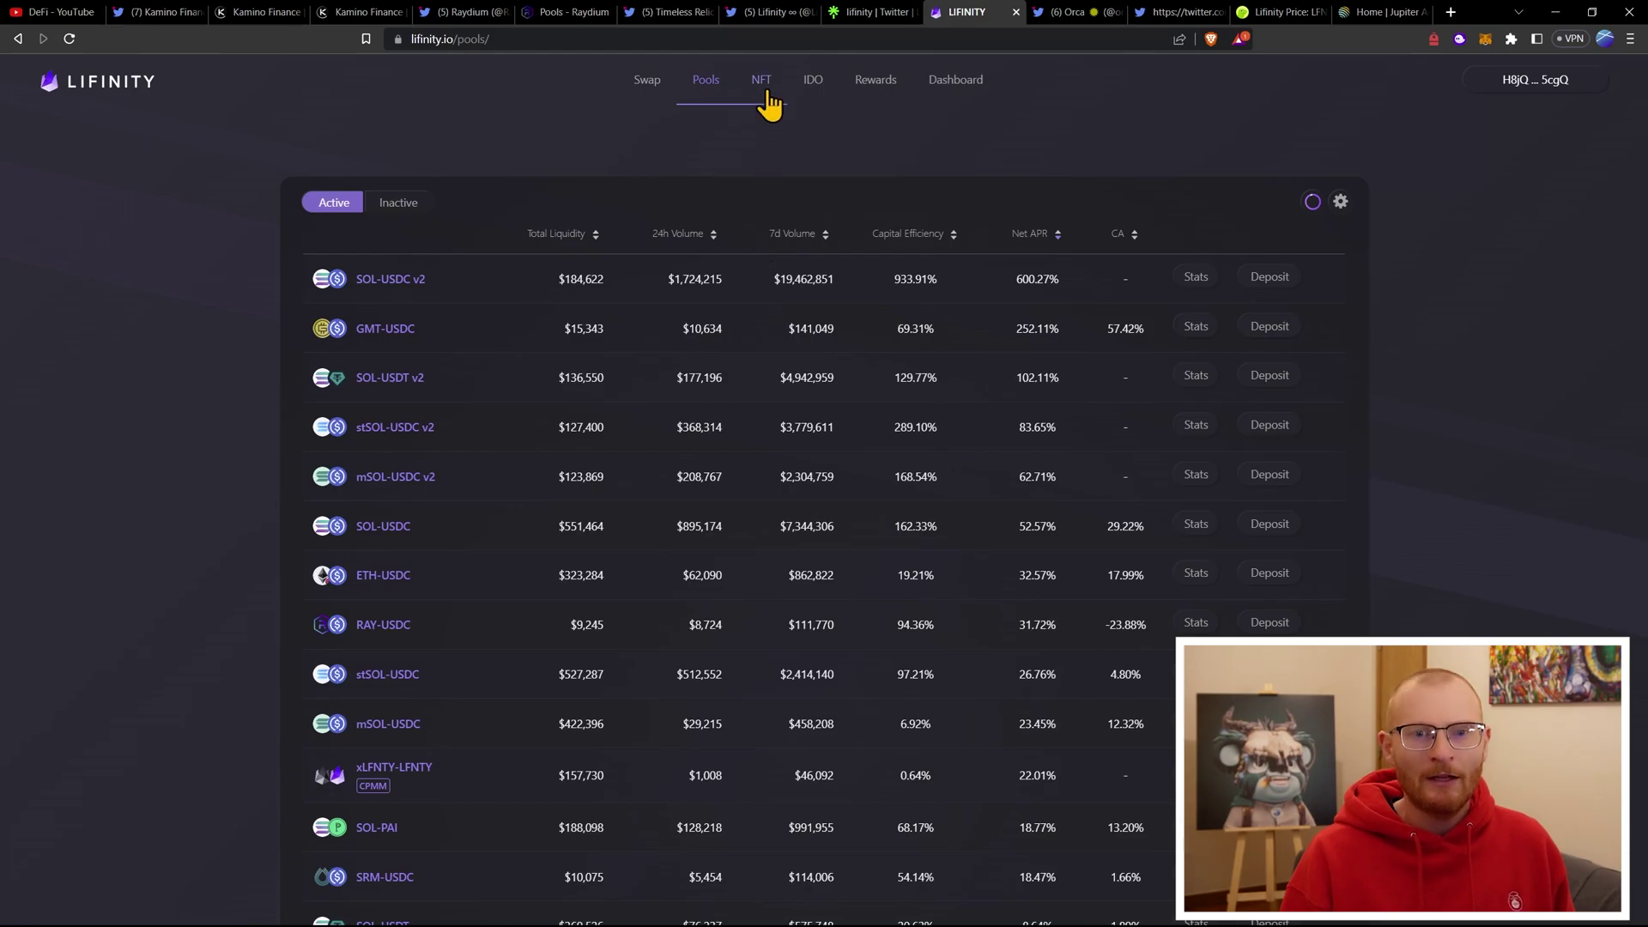
pyautogui.click(877, 96)
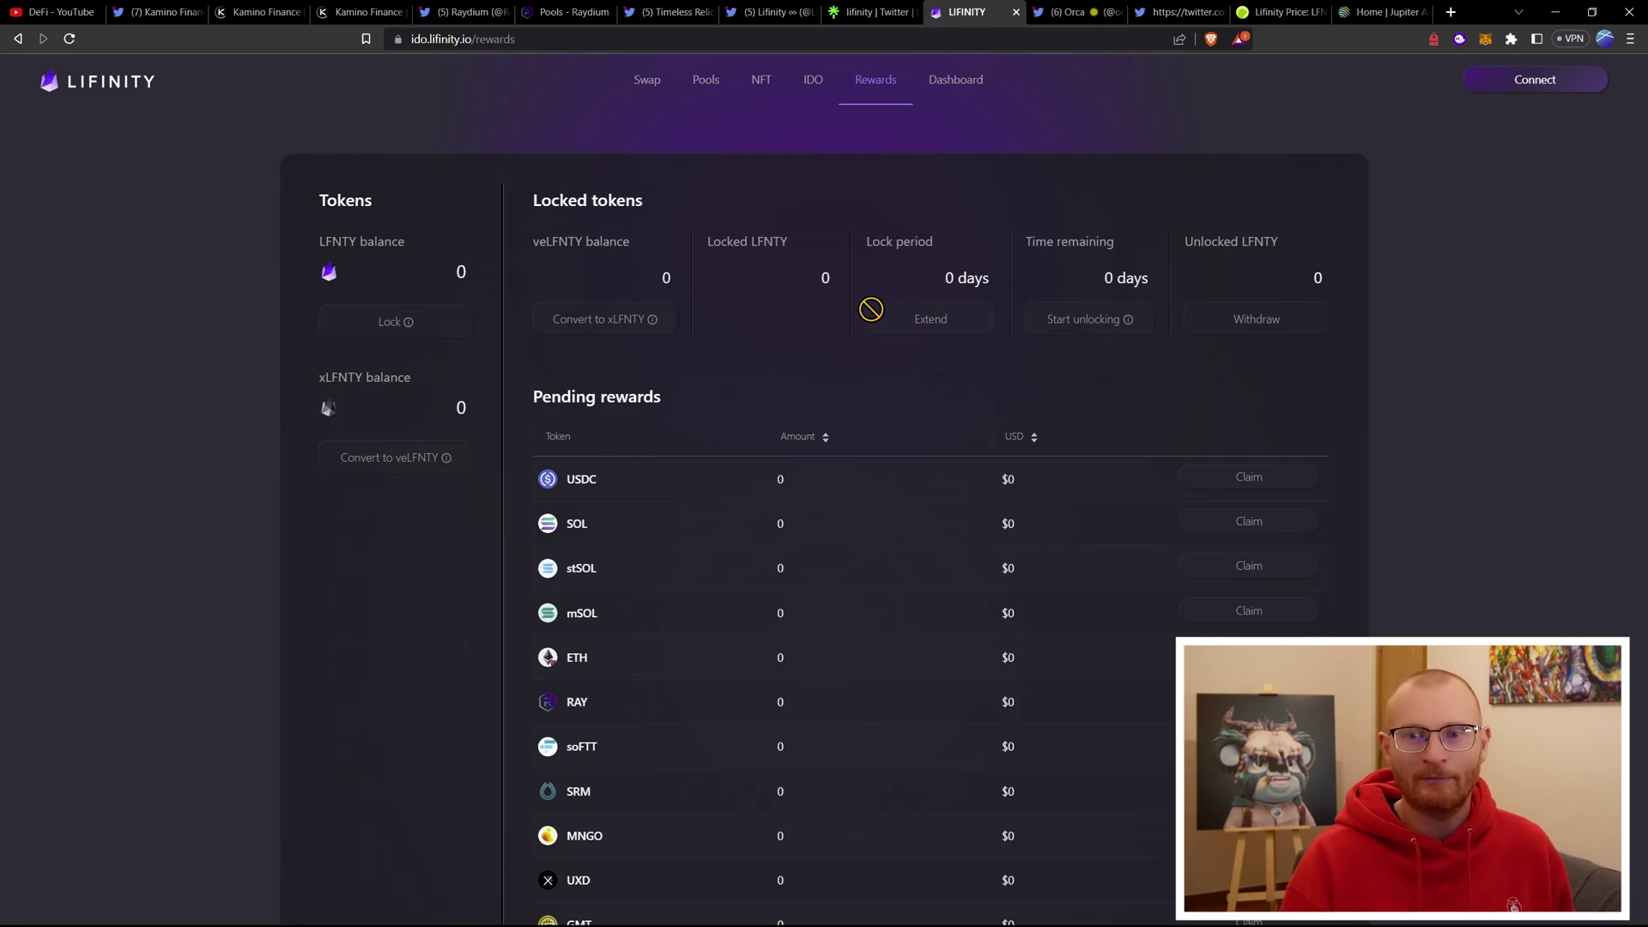
# - Examine Lifinity's price statistics on CoinGecko and show the LFNTY price chart for the maximum time range
pyautogui.click(1296, 17)
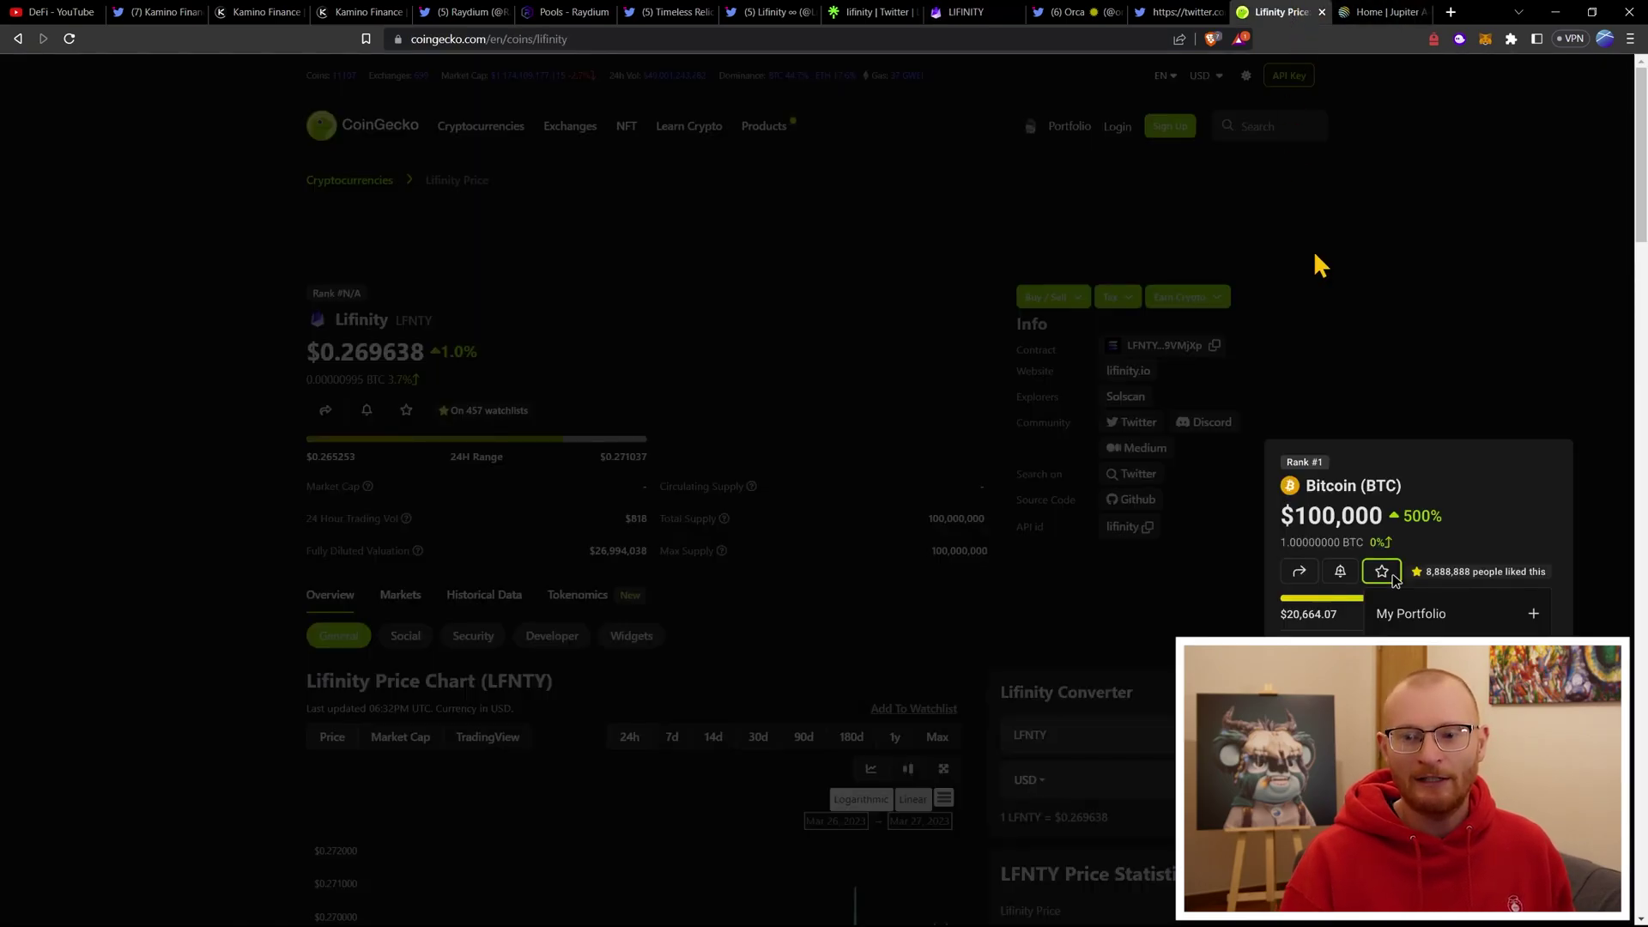
pyautogui.click(1245, 344)
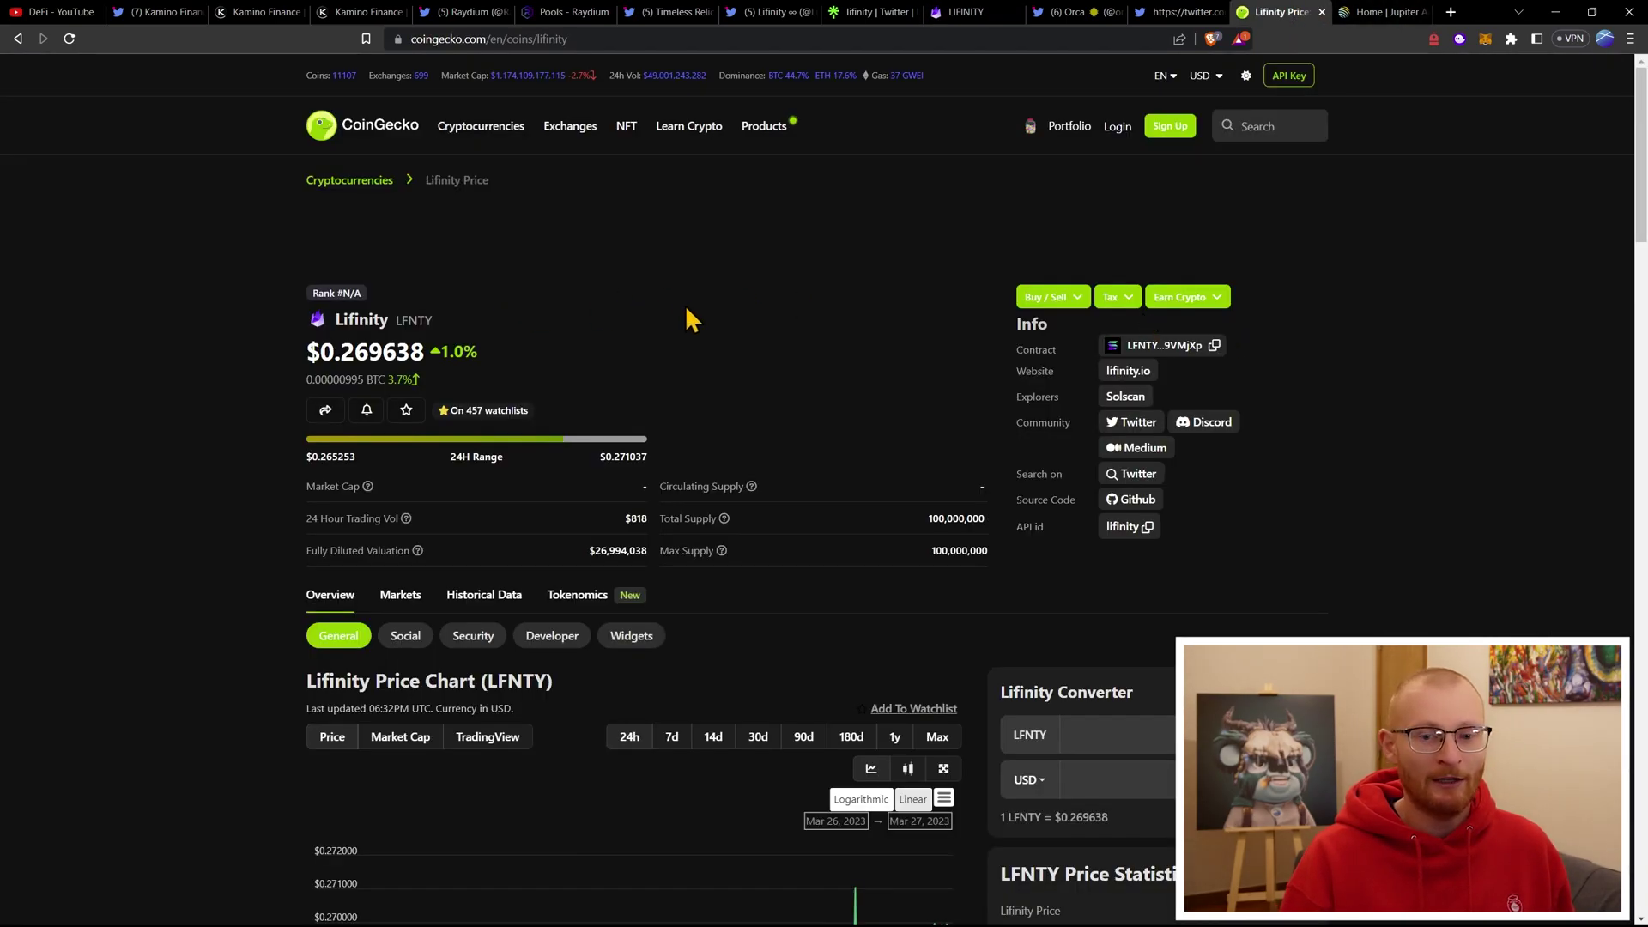
pyautogui.scroll(-5, 688, 310)
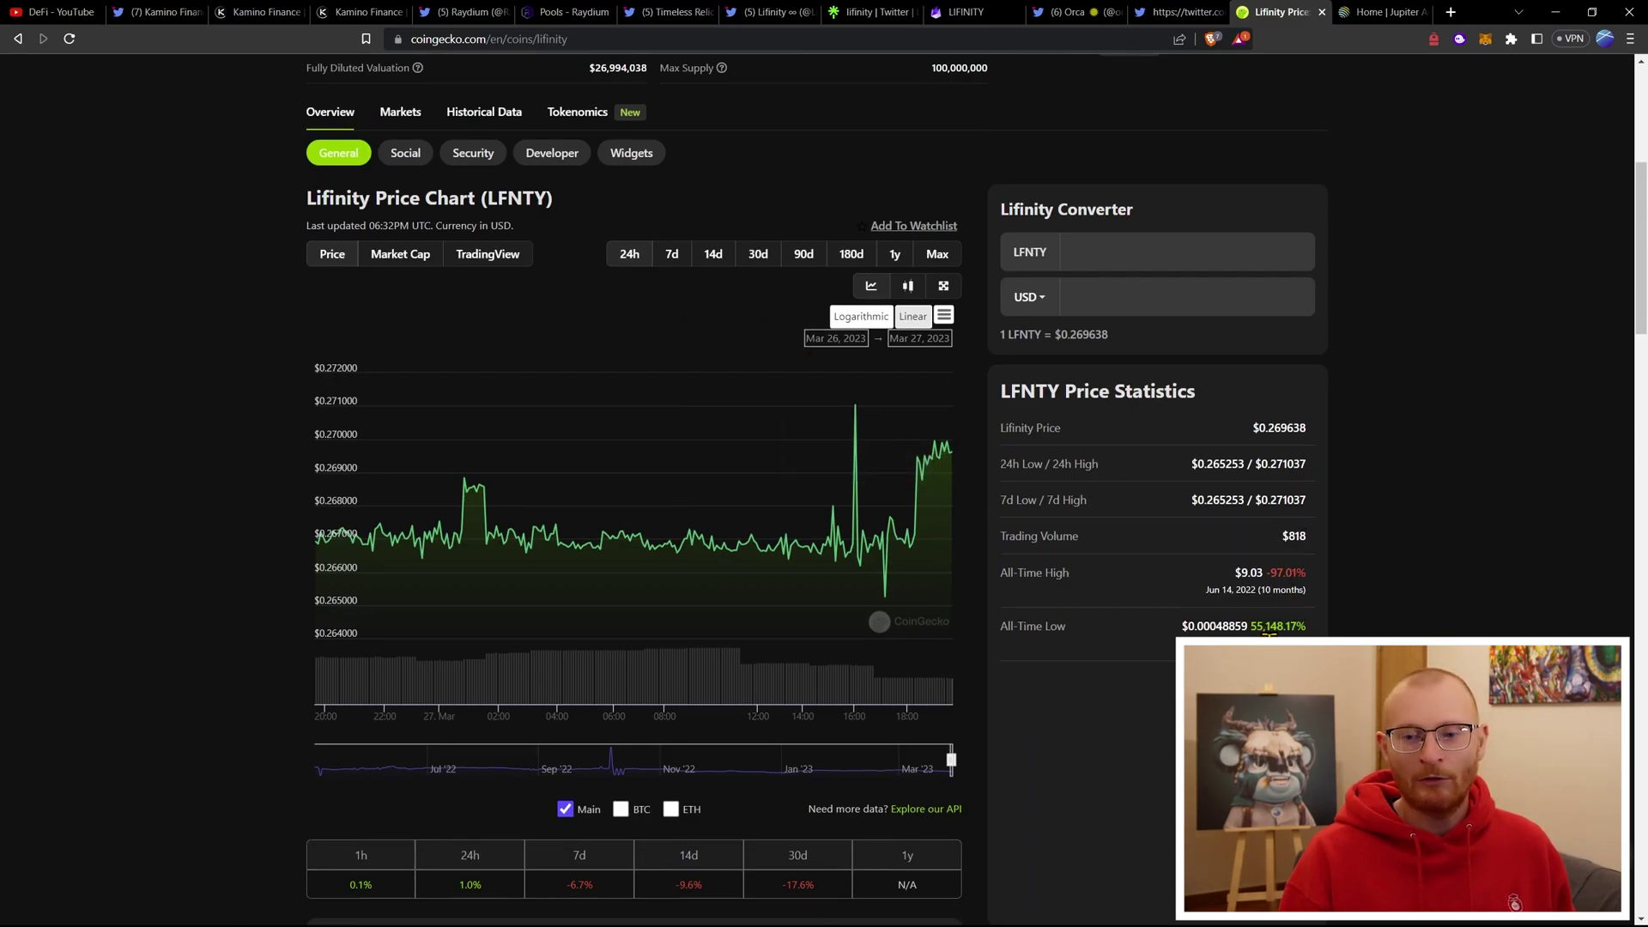
pyautogui.click(935, 255)
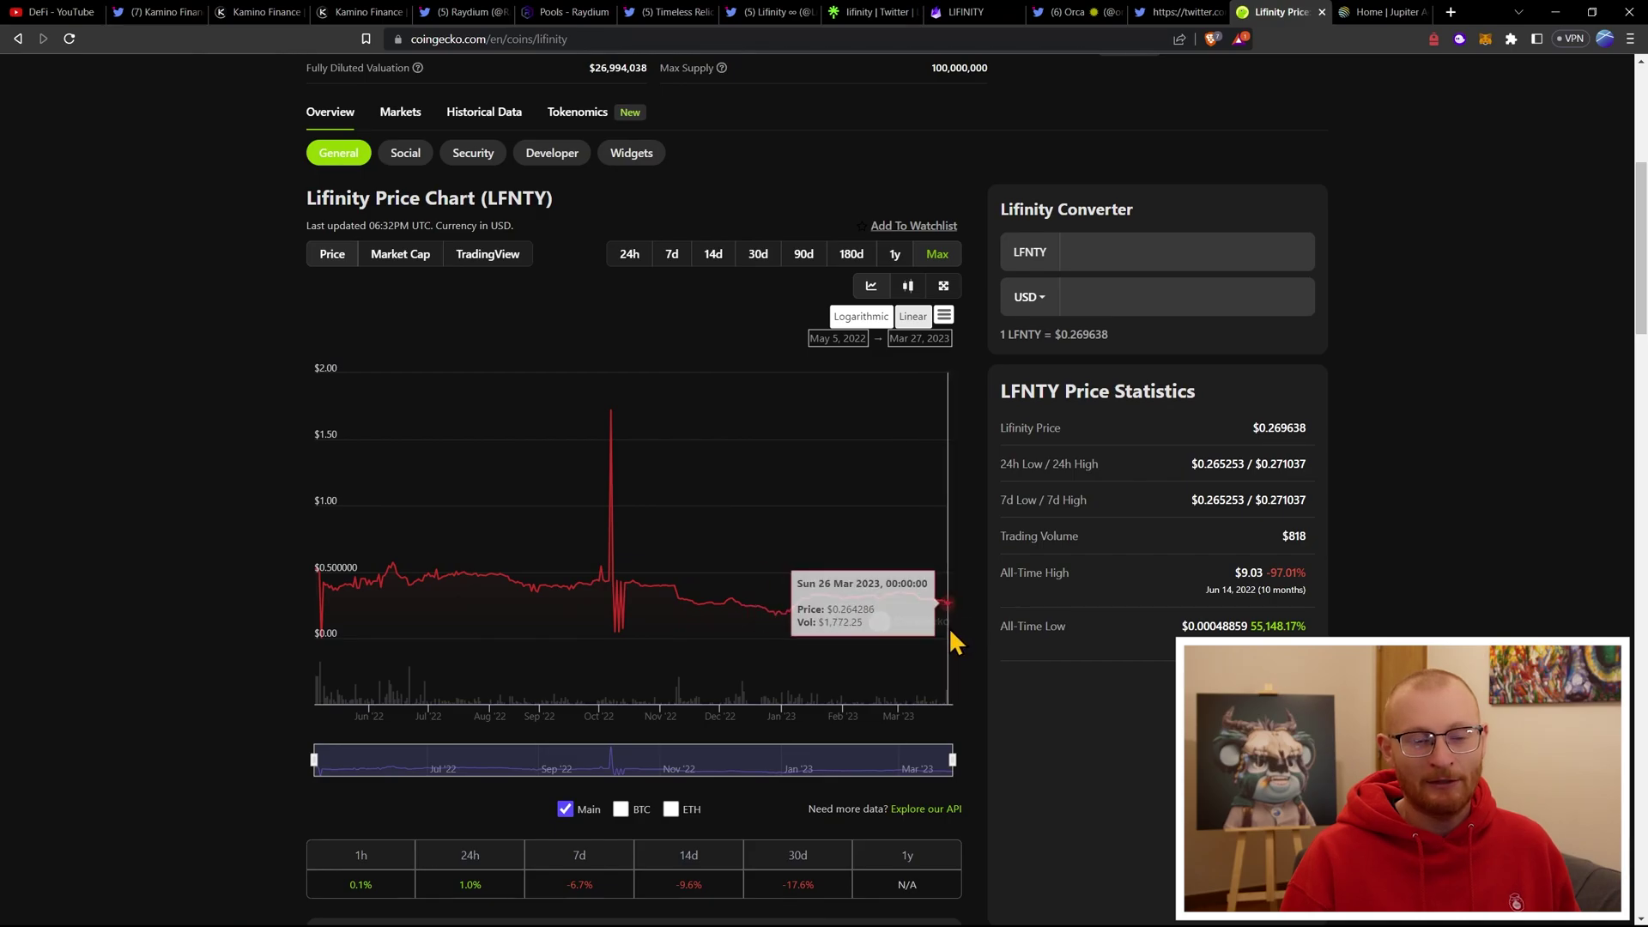
pyautogui.scroll(5, 953, 642)
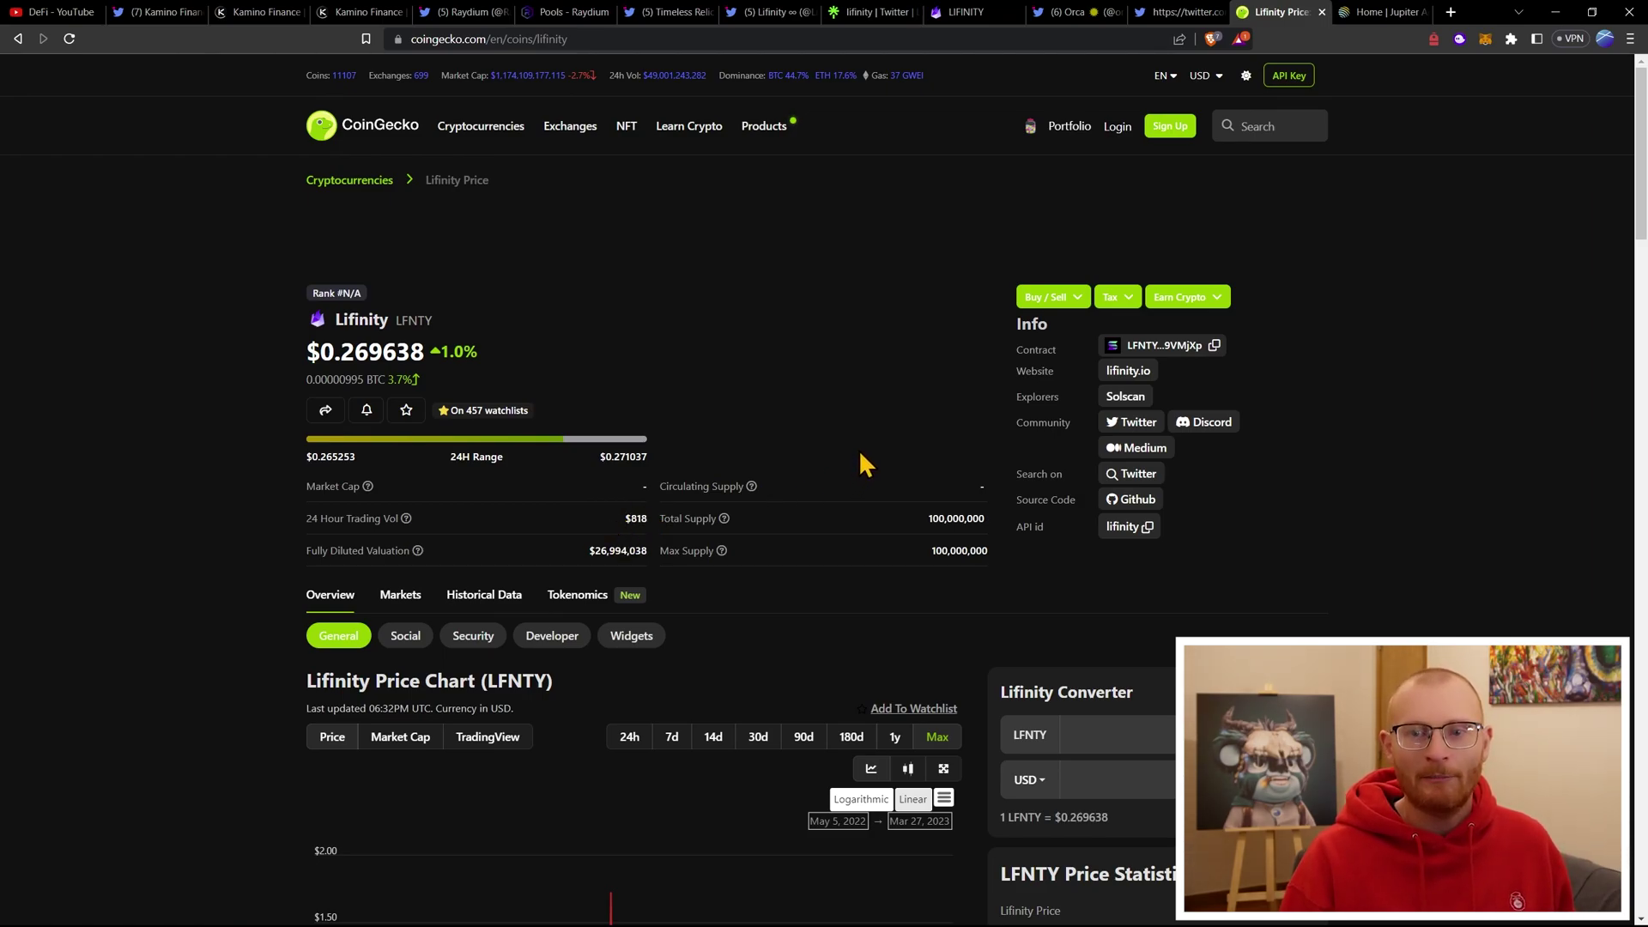
# - Switch to Jupiter's swap page and look at the built-in swap screen of the Phantom wallet
pyautogui.click(1375, 14)
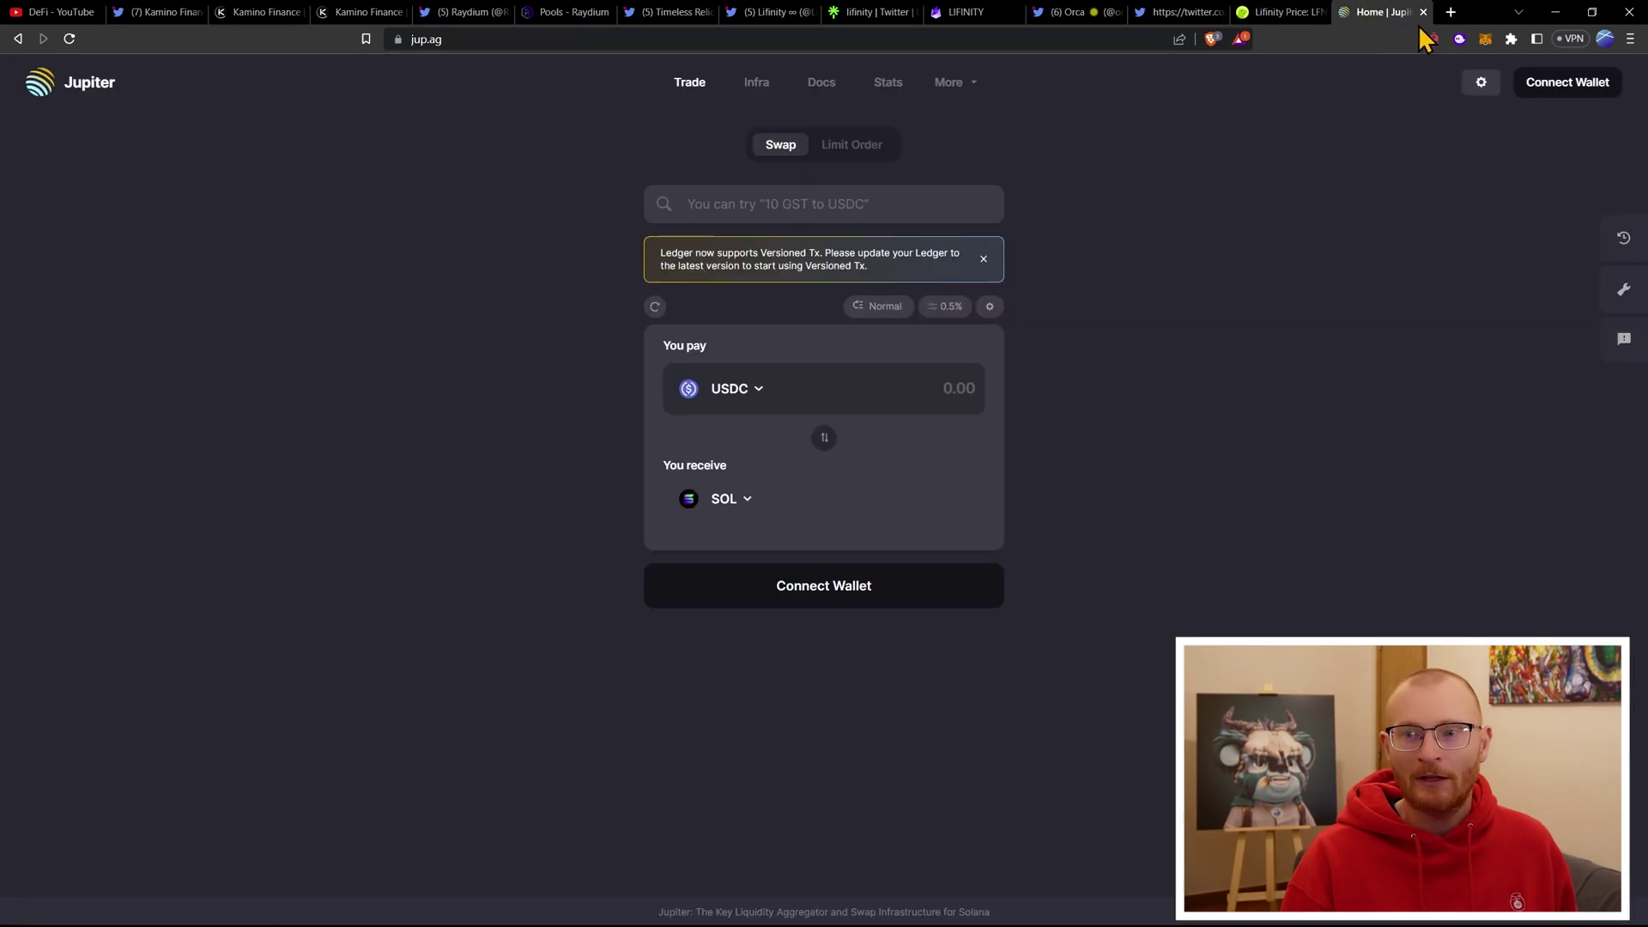
pyautogui.click(1459, 39)
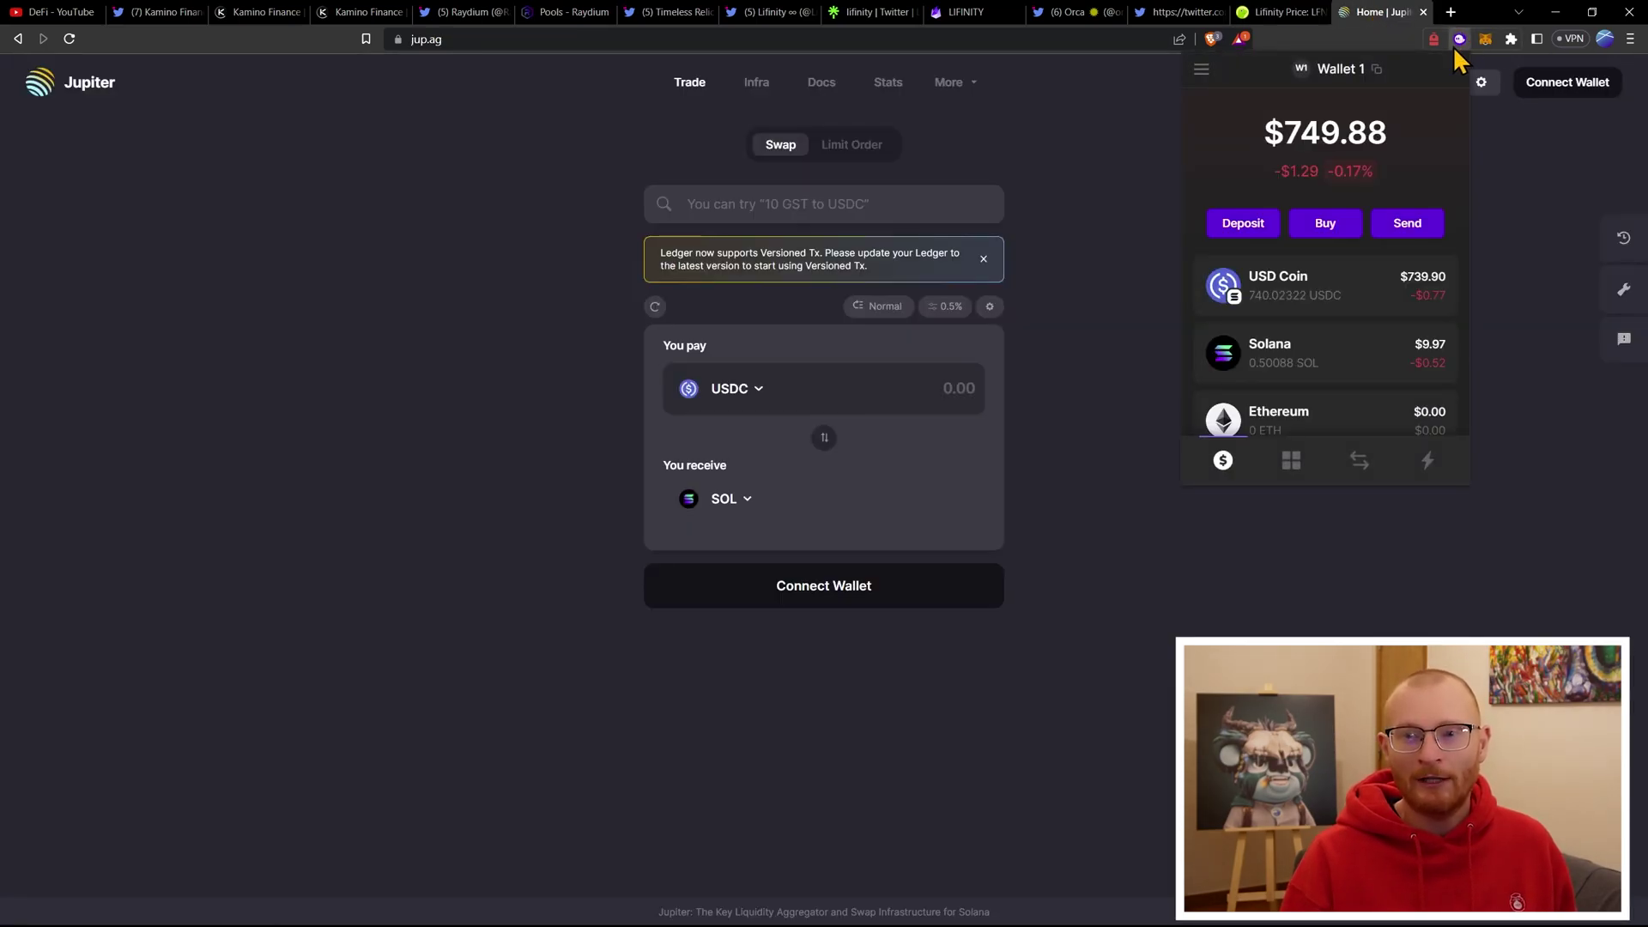
pyautogui.click(1356, 463)
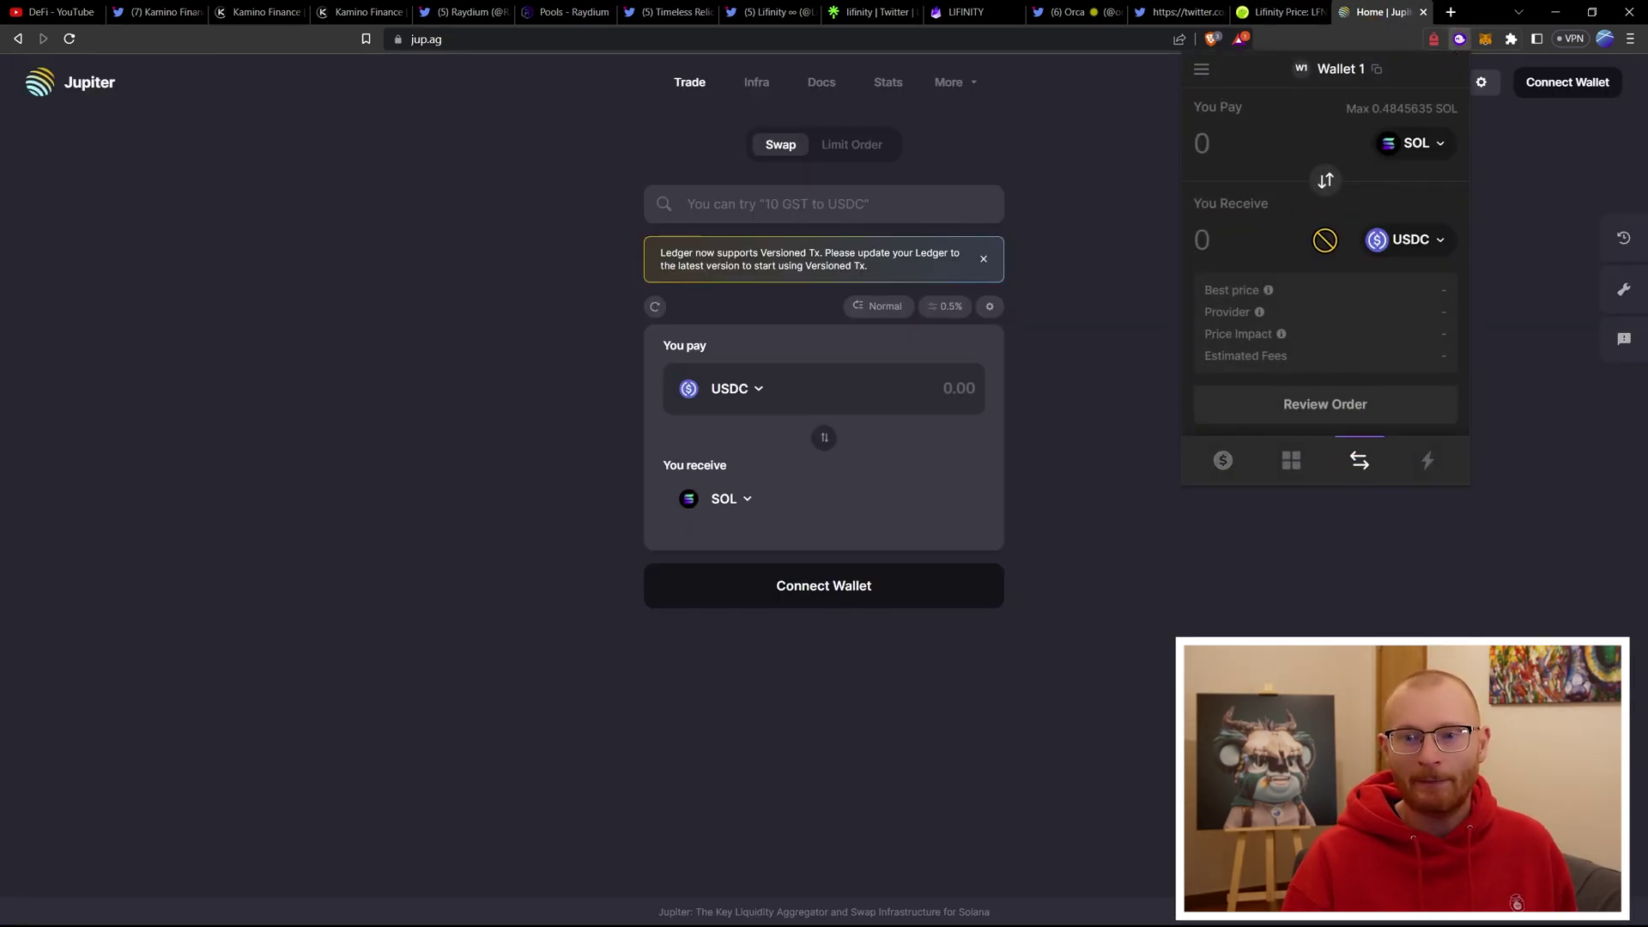
pyautogui.click(1139, 216)
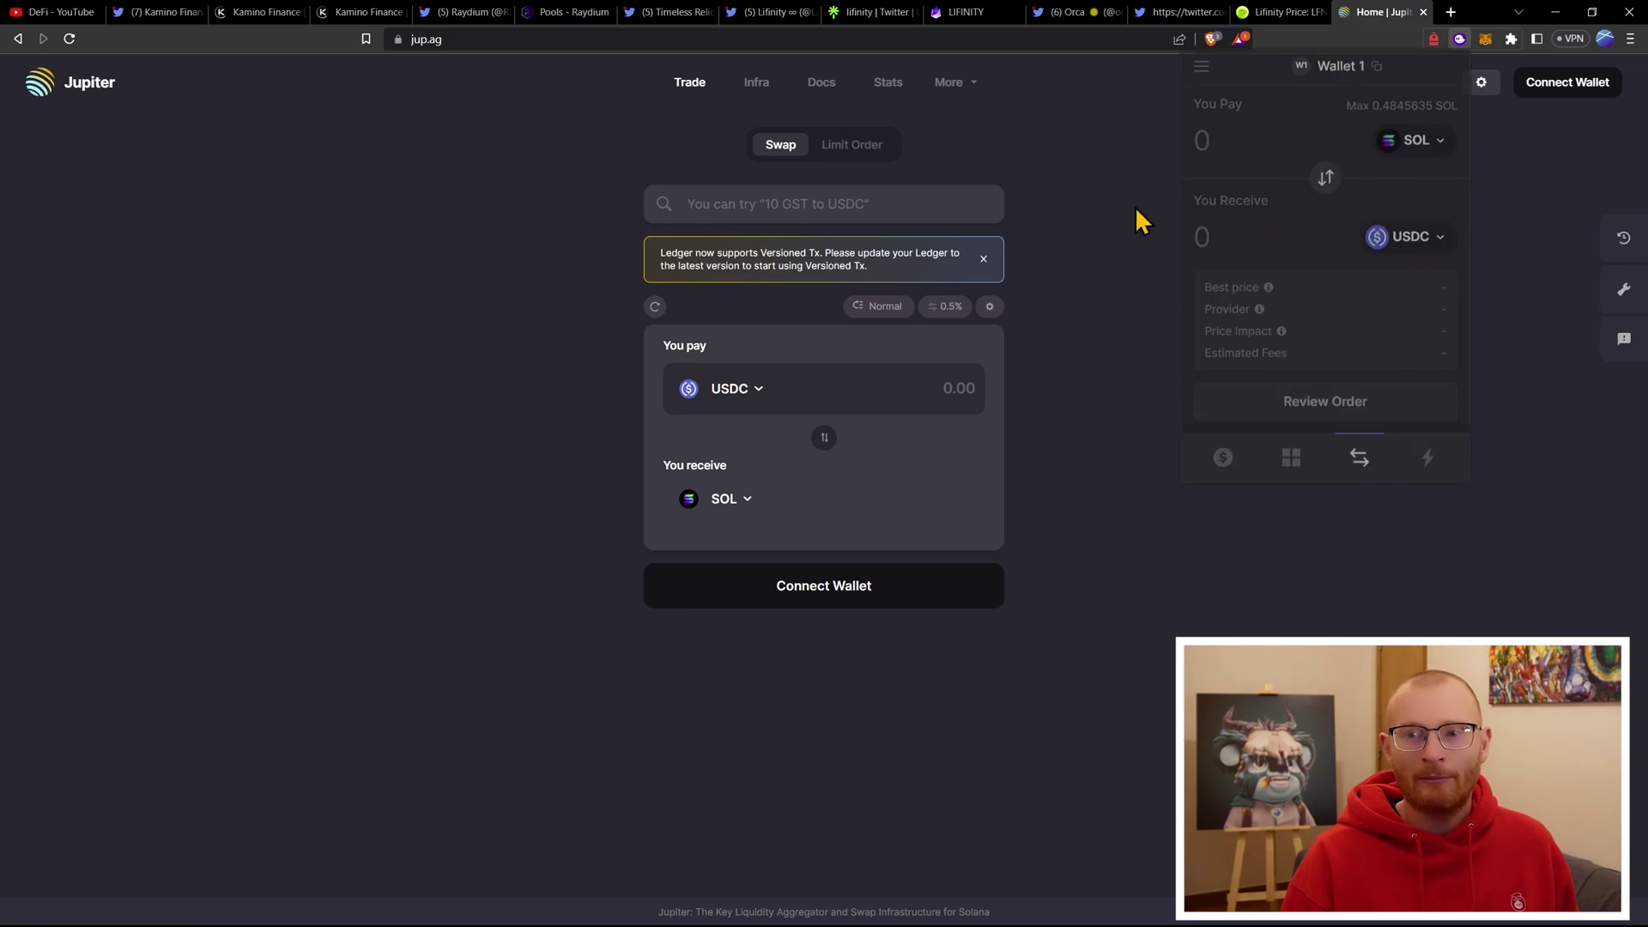
# - Connect the Phantom wallet to Jupiter and approve the connection request
pyautogui.click(1569, 92)
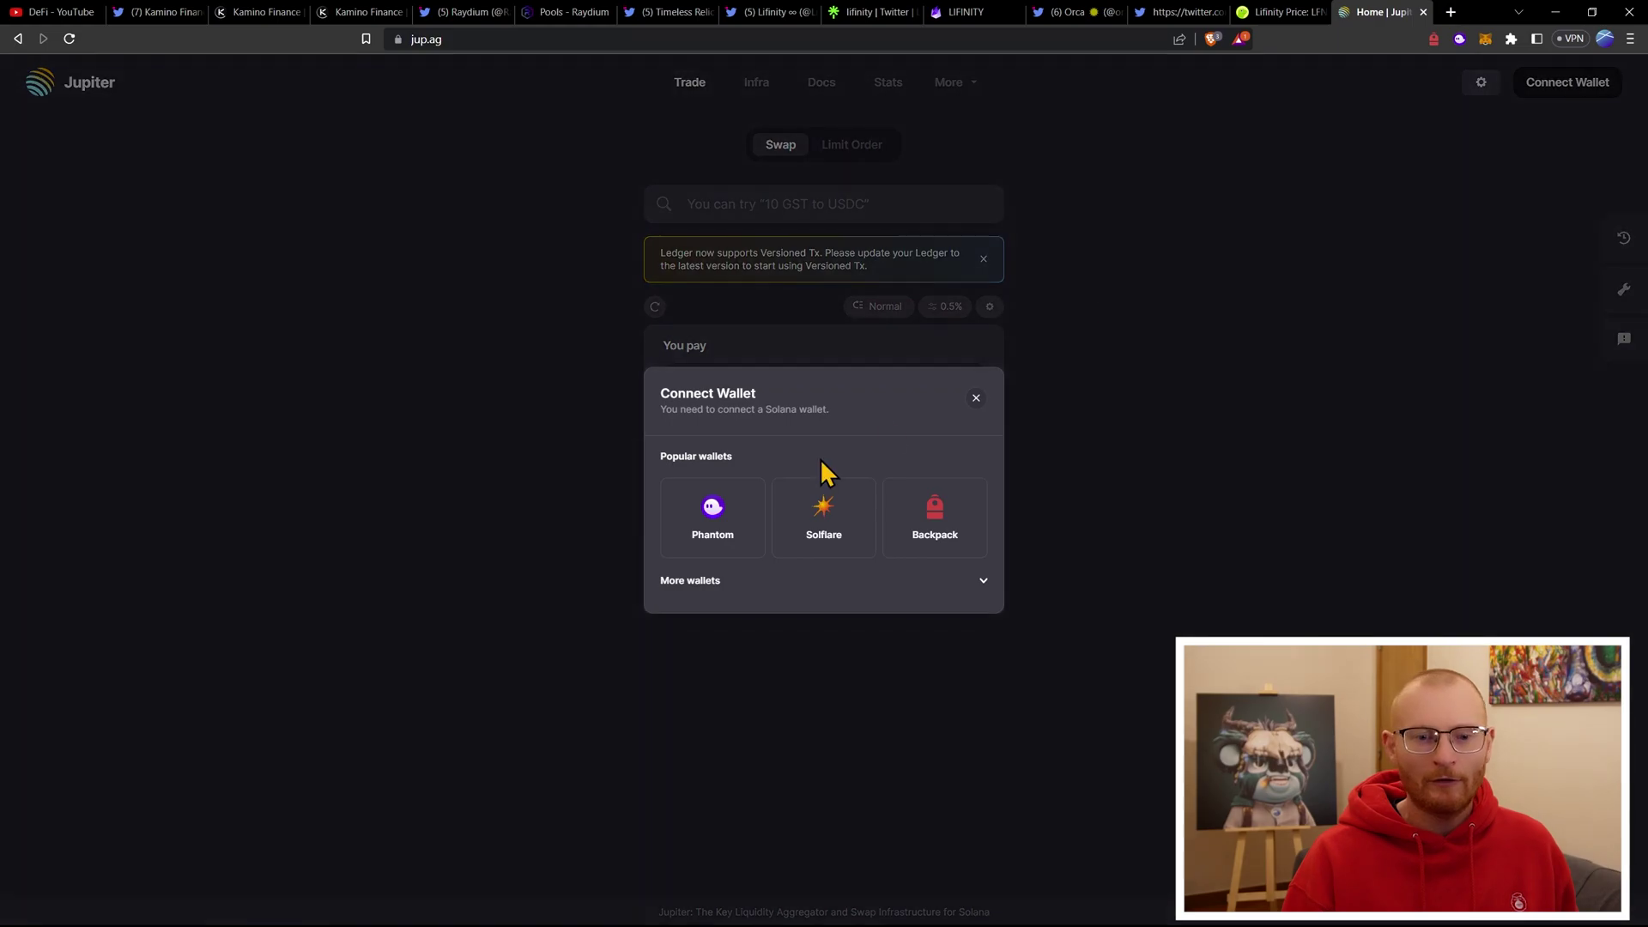
pyautogui.click(731, 532)
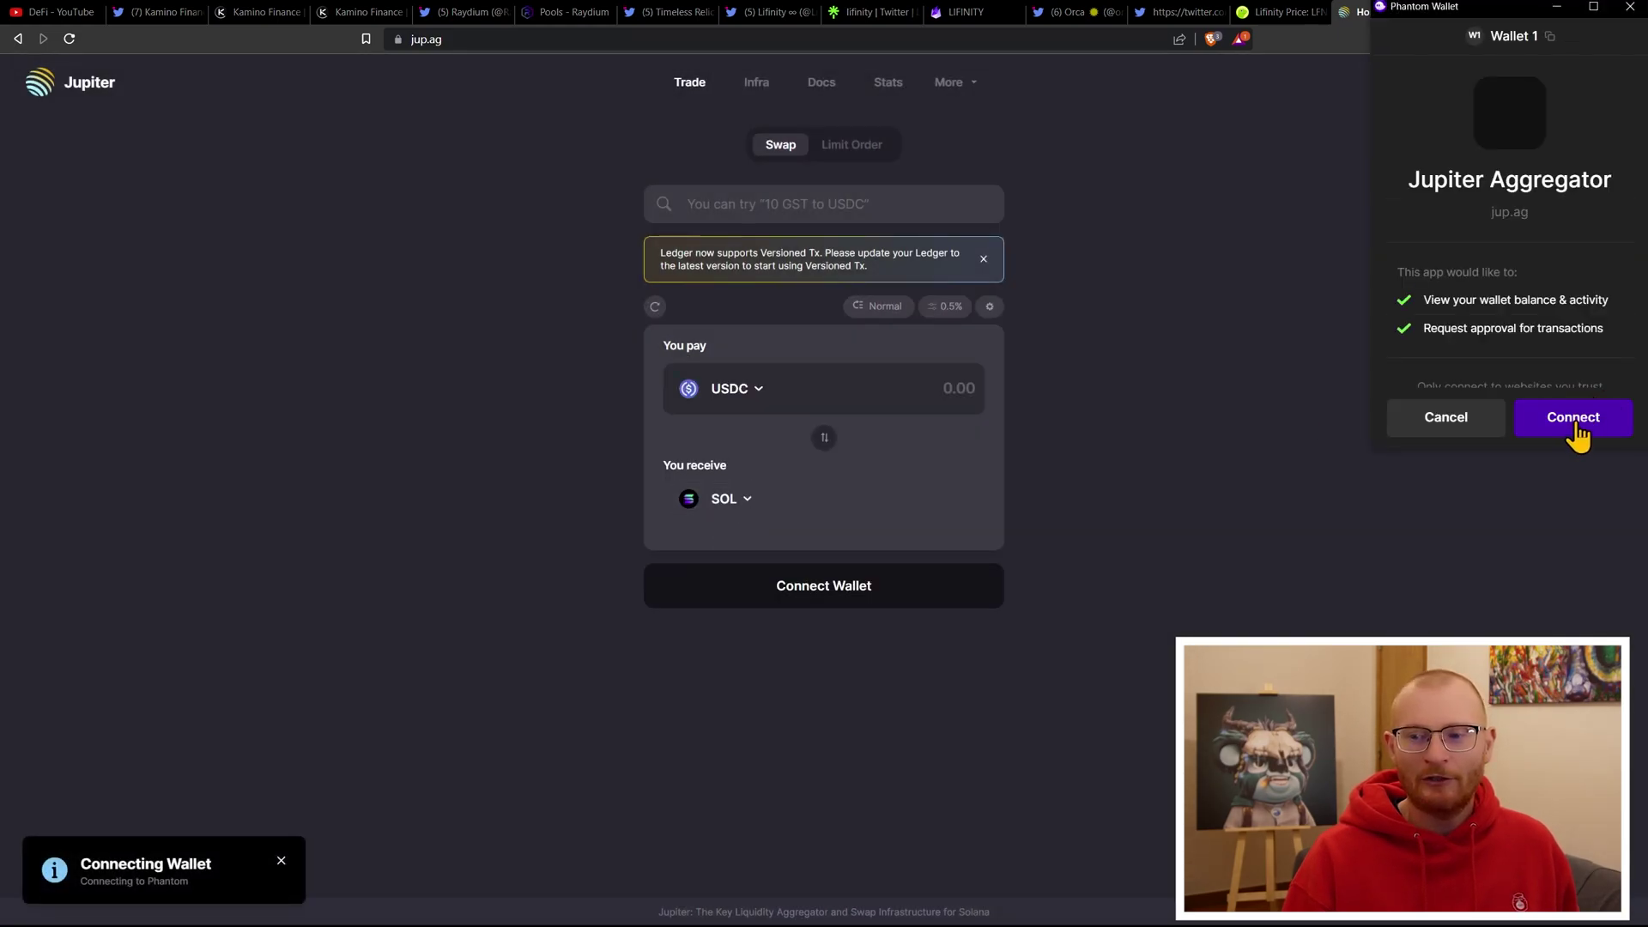
pyautogui.click(1579, 421)
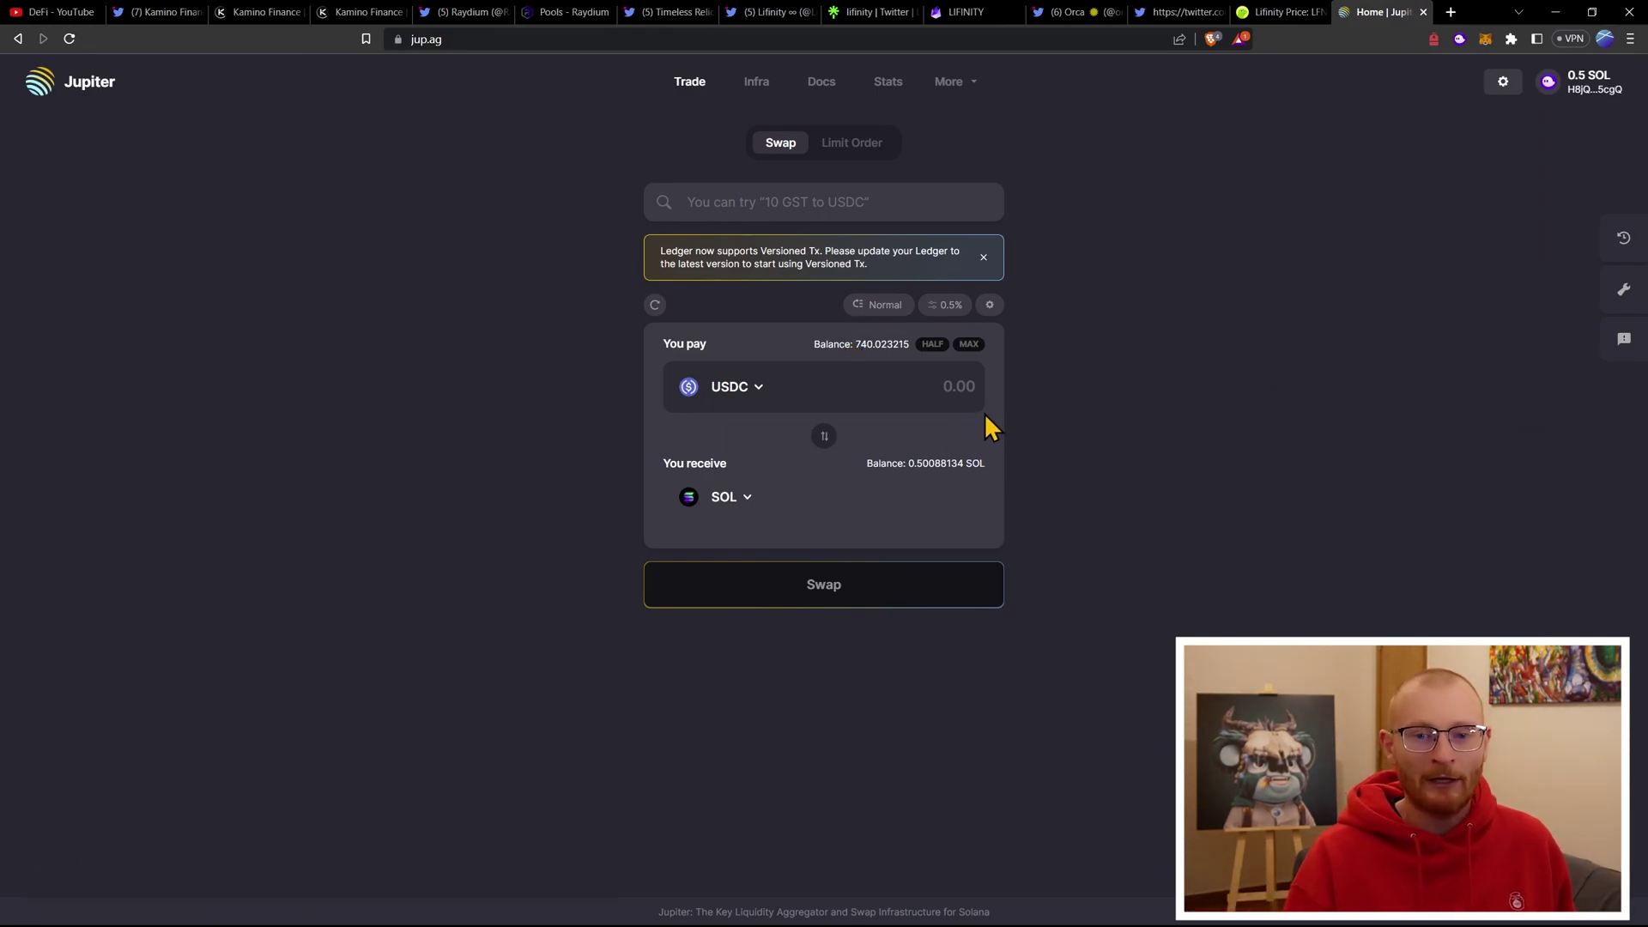
# - Quote a swap of 1,000 USDC to SOL and expand the route list to compare all offered routes
pyautogui.write('10')
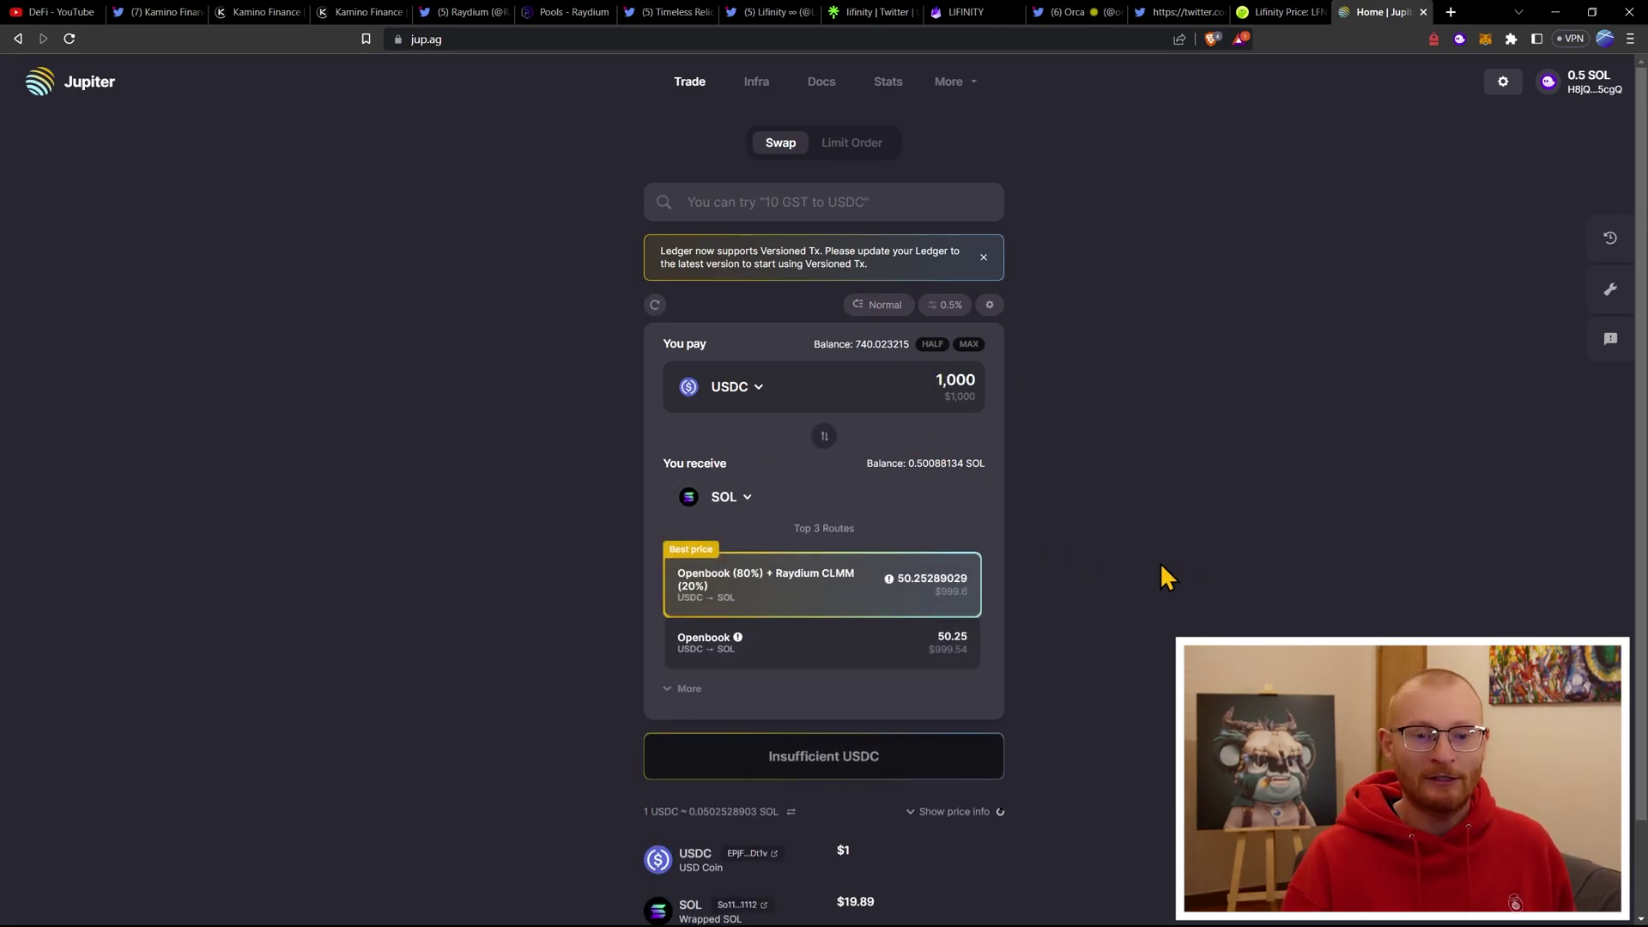
pyautogui.scroll(-1, 1184, 580)
pyautogui.scroll(-2, 1184, 580)
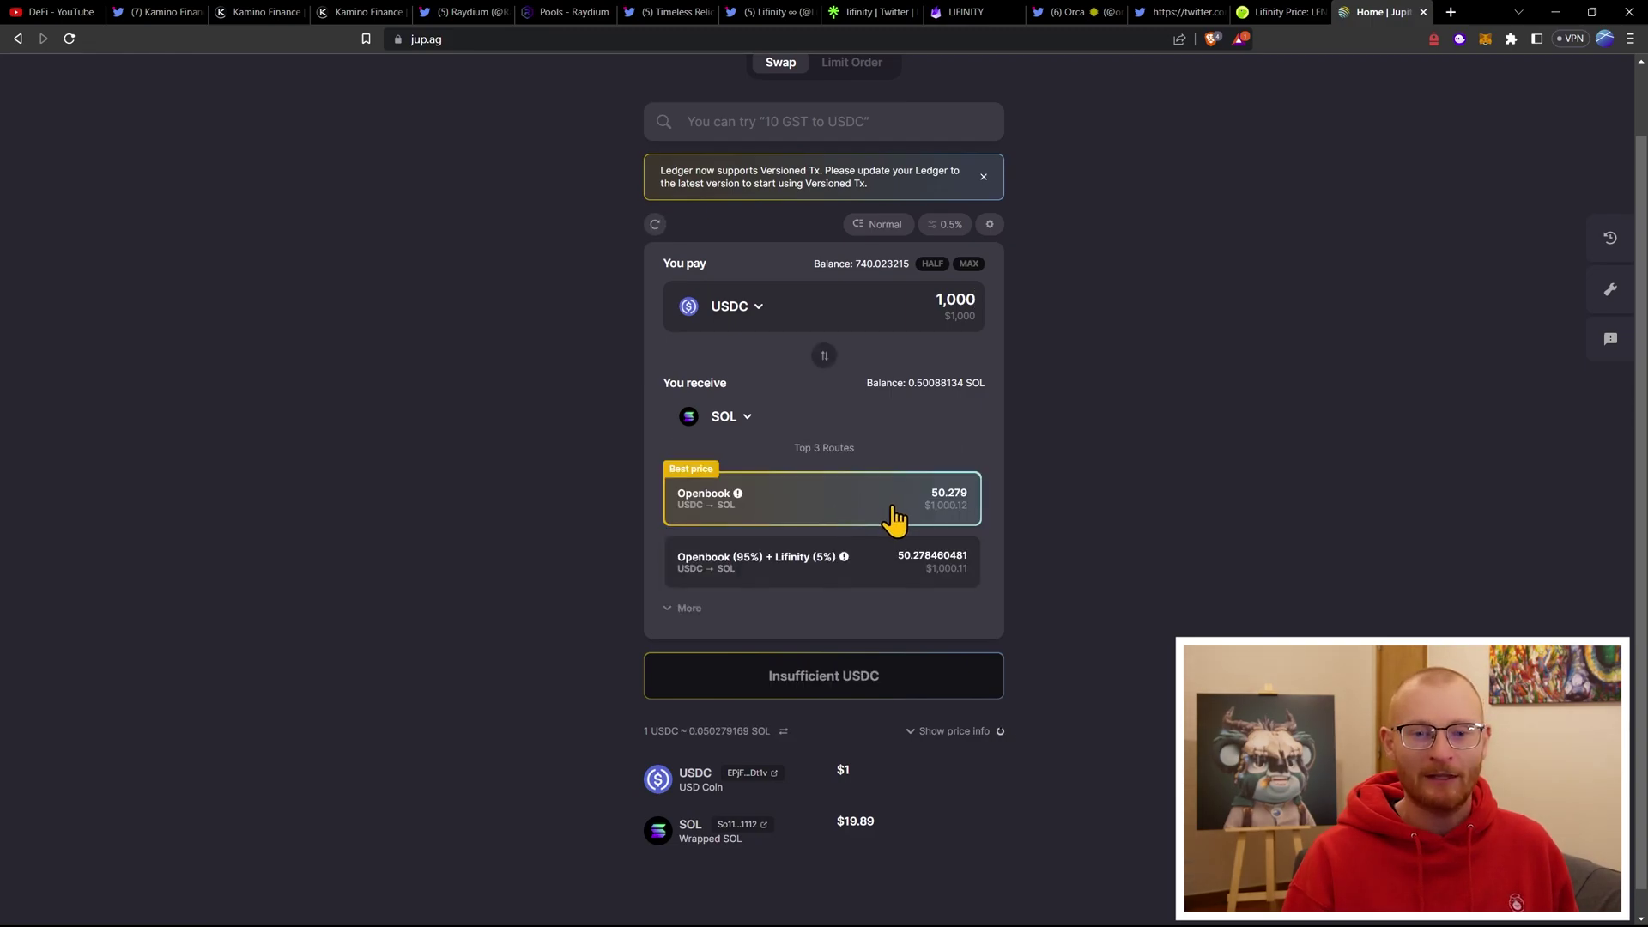
pyautogui.click(683, 610)
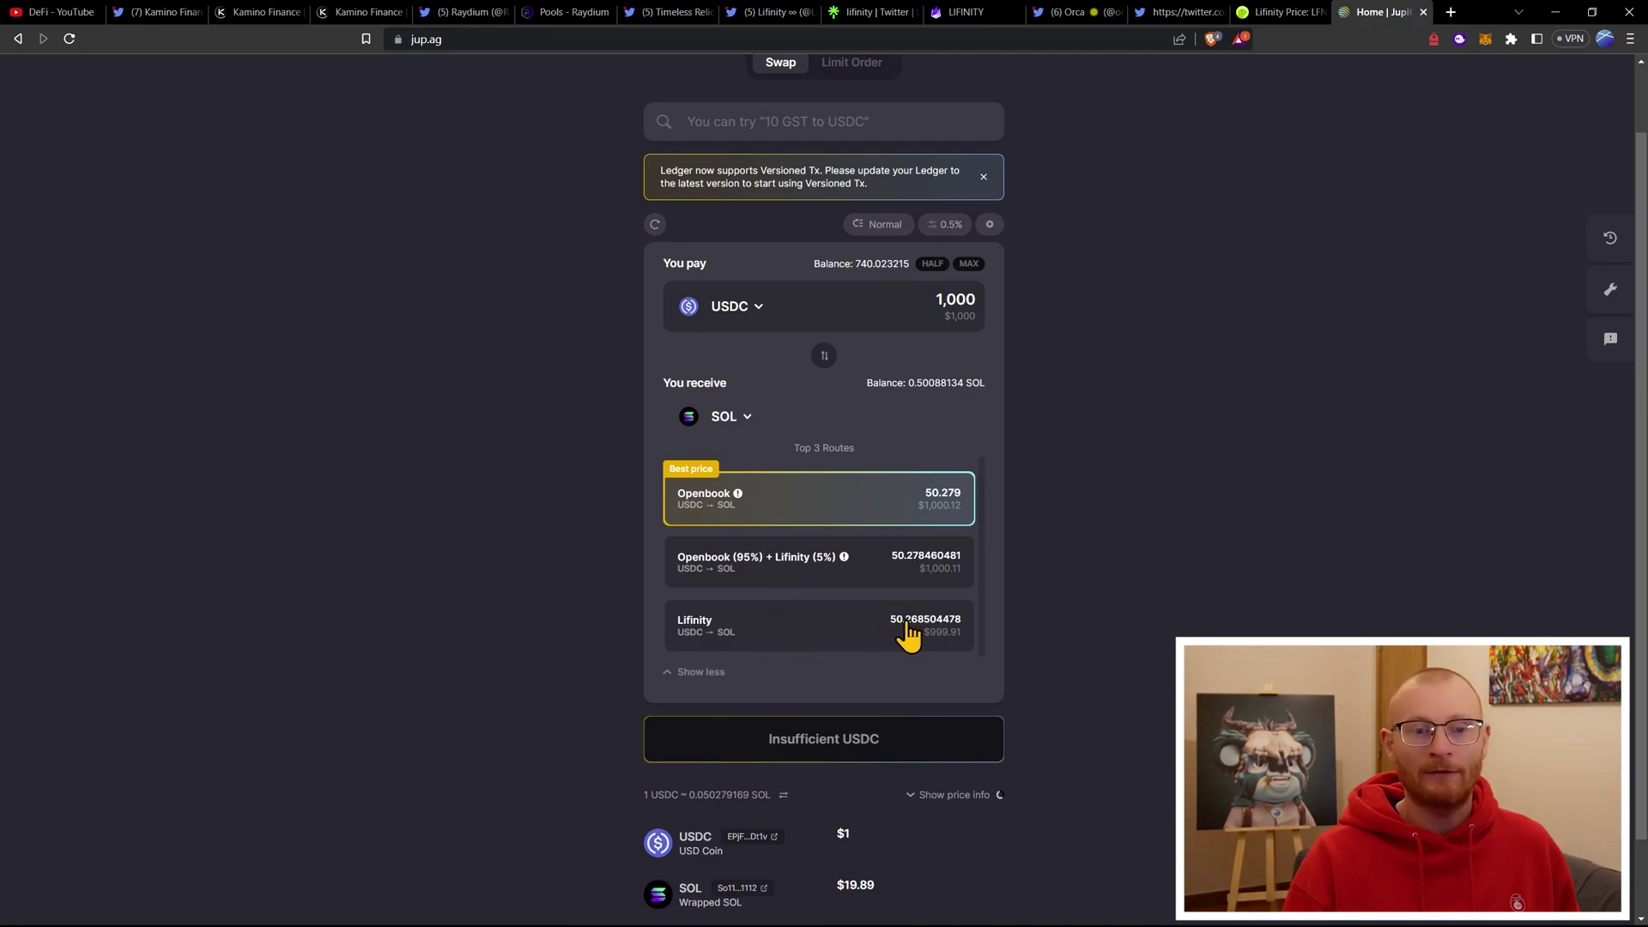
# - Compare the USDC to SOL swap routes for amounts of 10,000, 100,000 and 20,000 USDC
pyautogui.doubleClick(945, 303)
pyautogui.write('1')
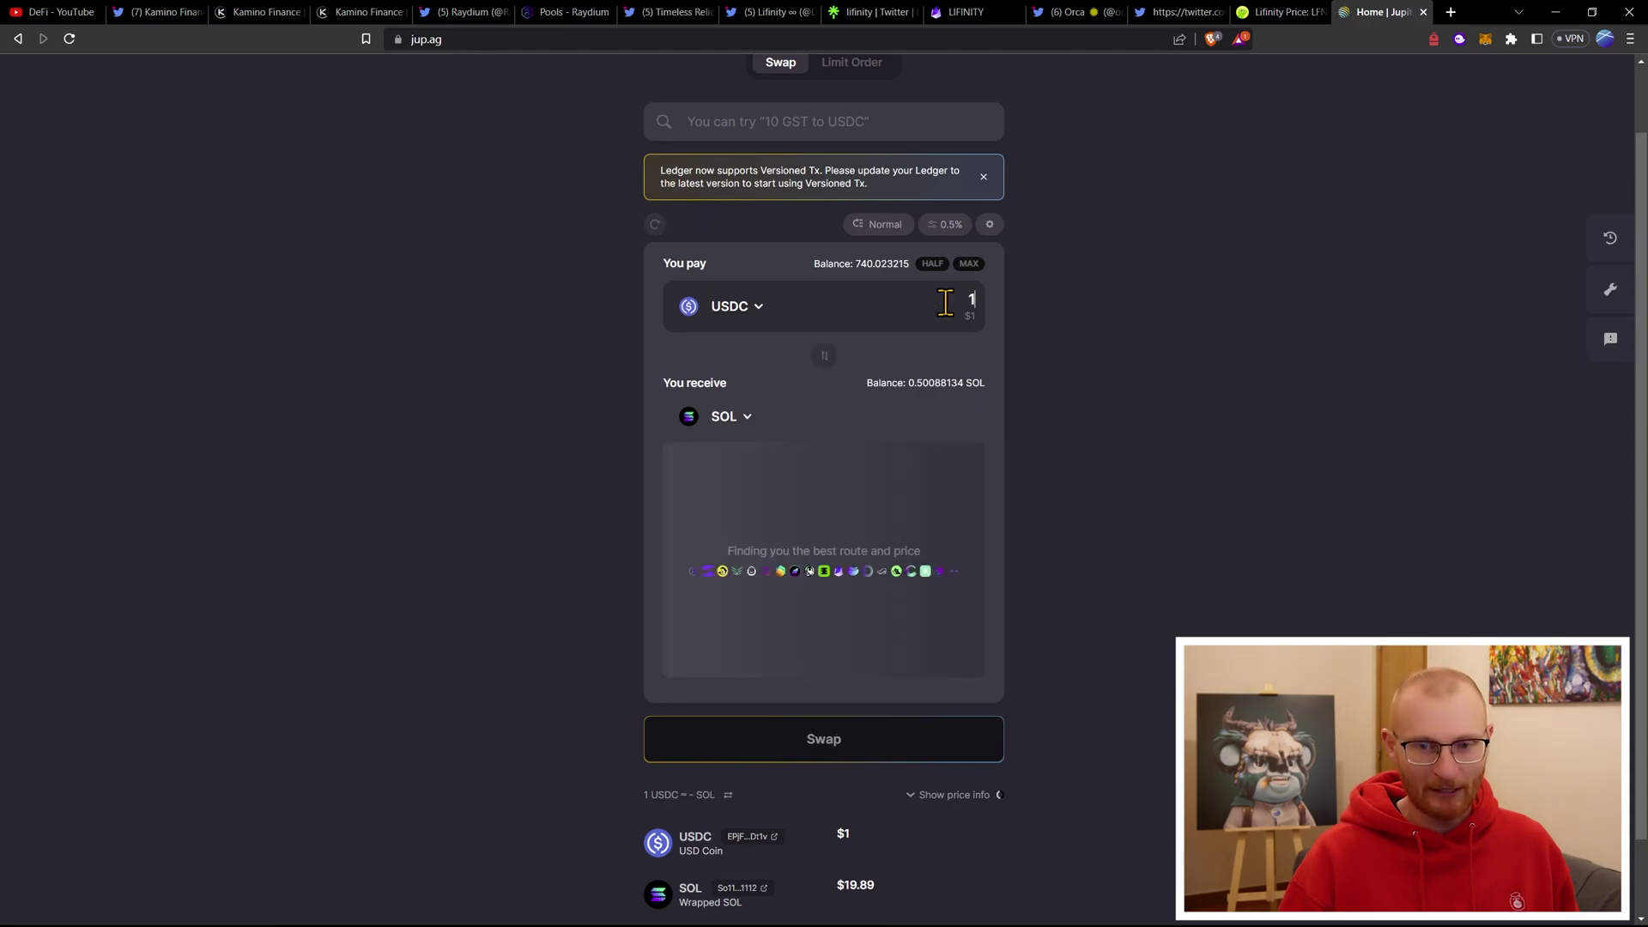
pyautogui.write('0,000')
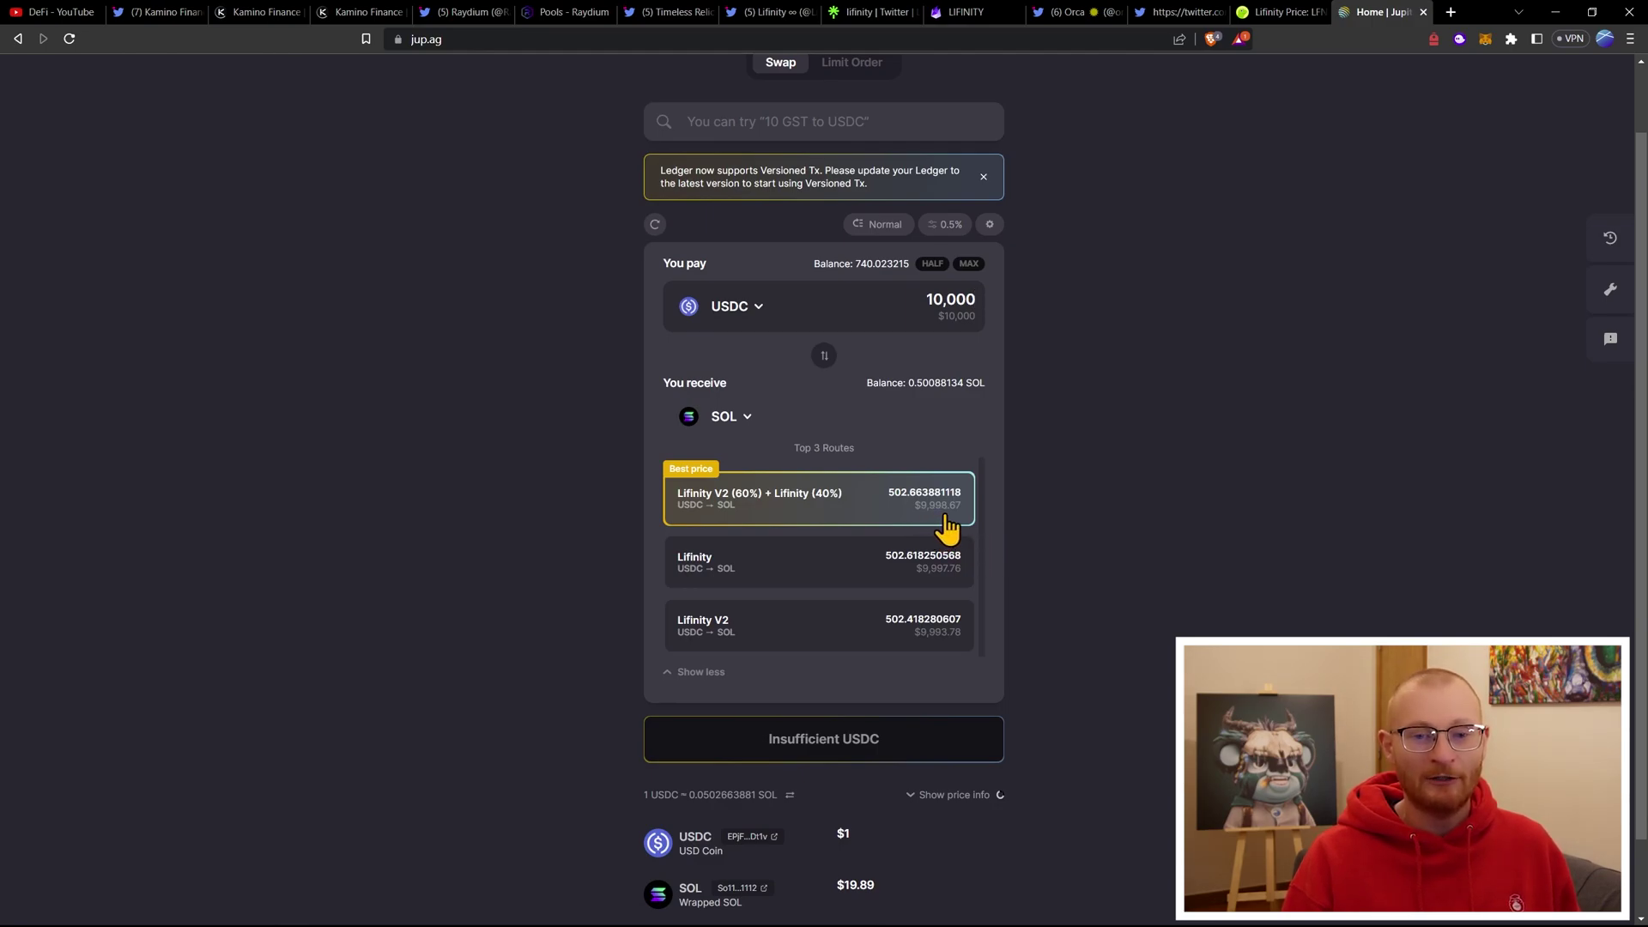
pyautogui.scroll(1, 953, 525)
pyautogui.click(968, 380)
pyautogui.write('0')
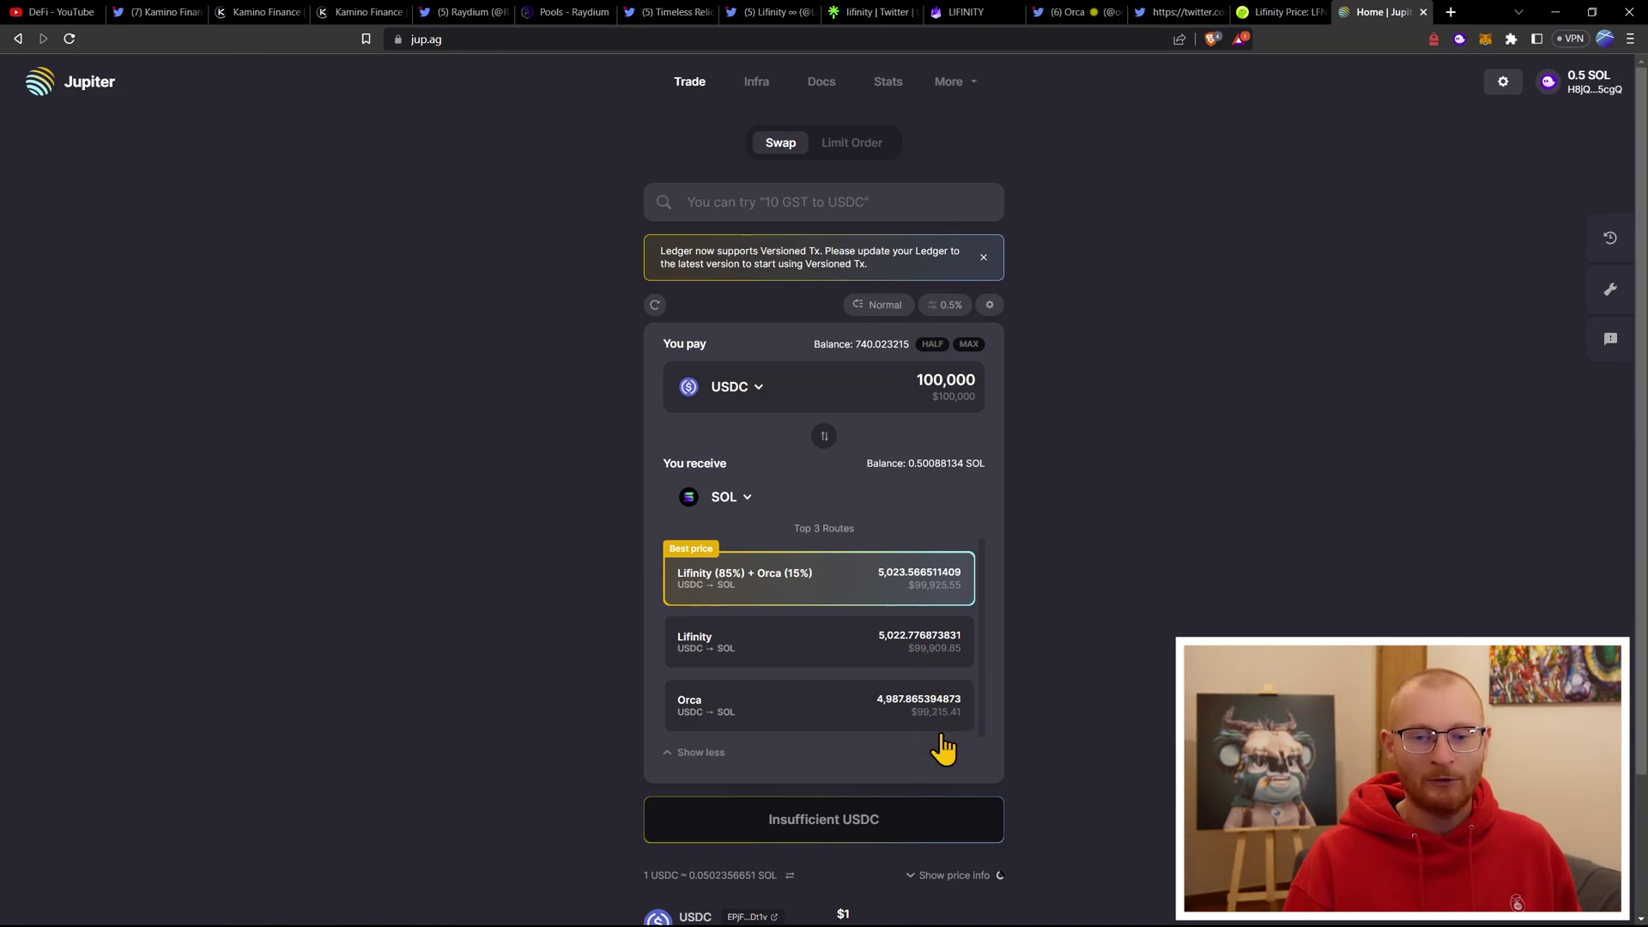
pyautogui.doubleClick(935, 381)
pyautogui.write('20,000')
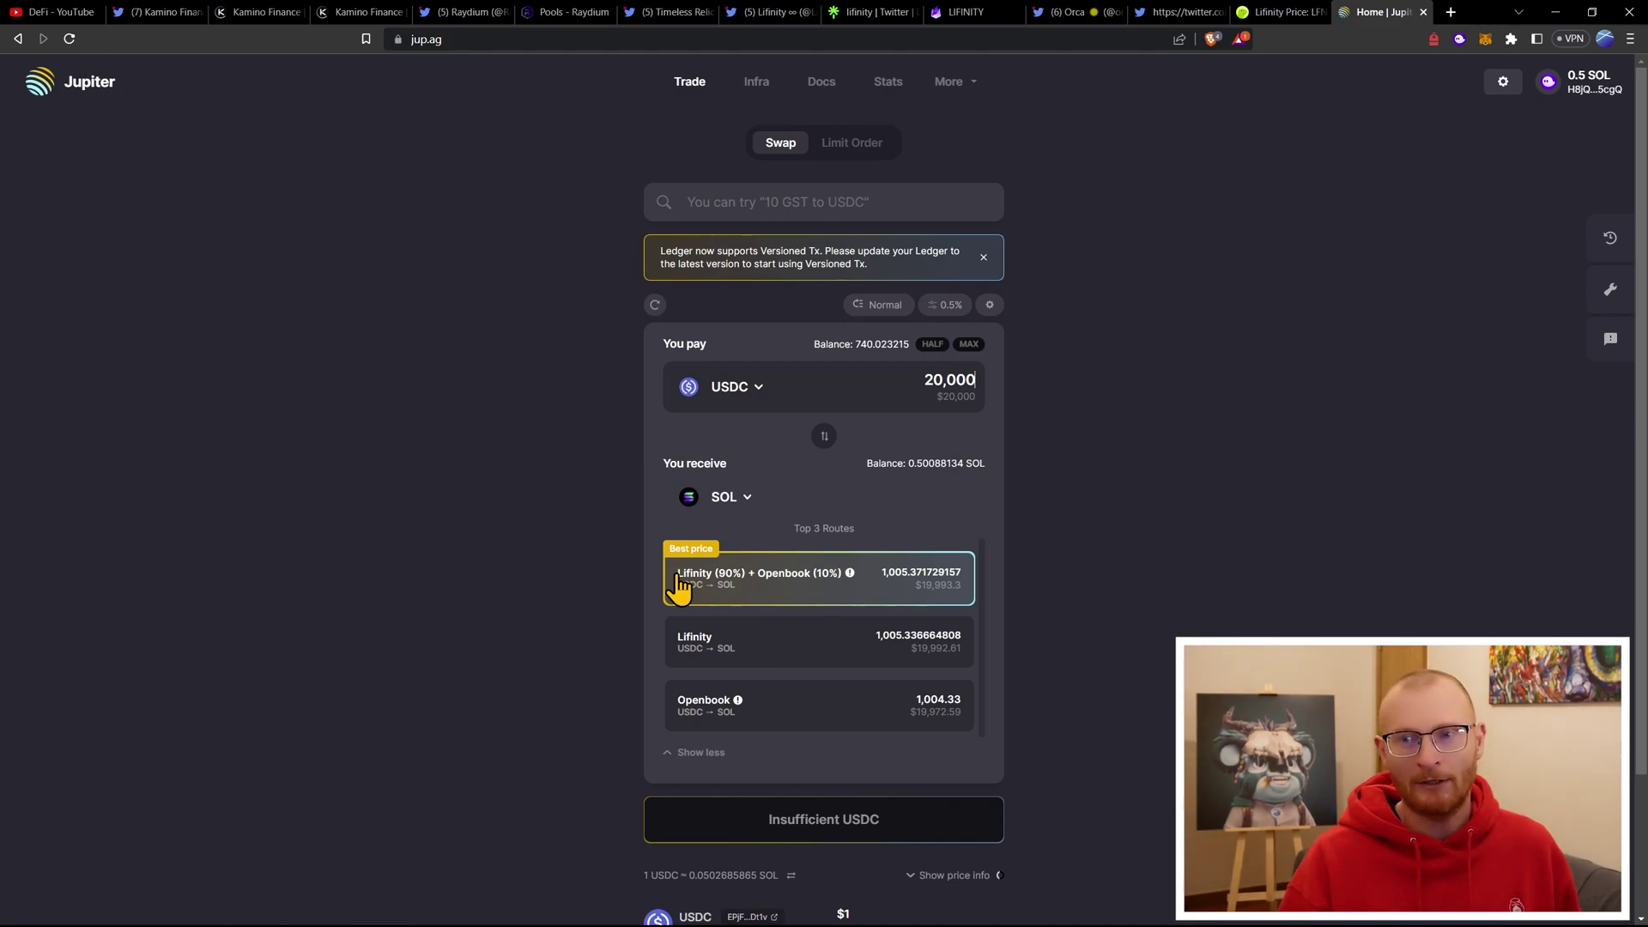
# - Reopen the Phantom wallet's own swap screen to compare it with Jupiter's routes, and close it
pyautogui.click(1459, 39)
pyautogui.click(1358, 461)
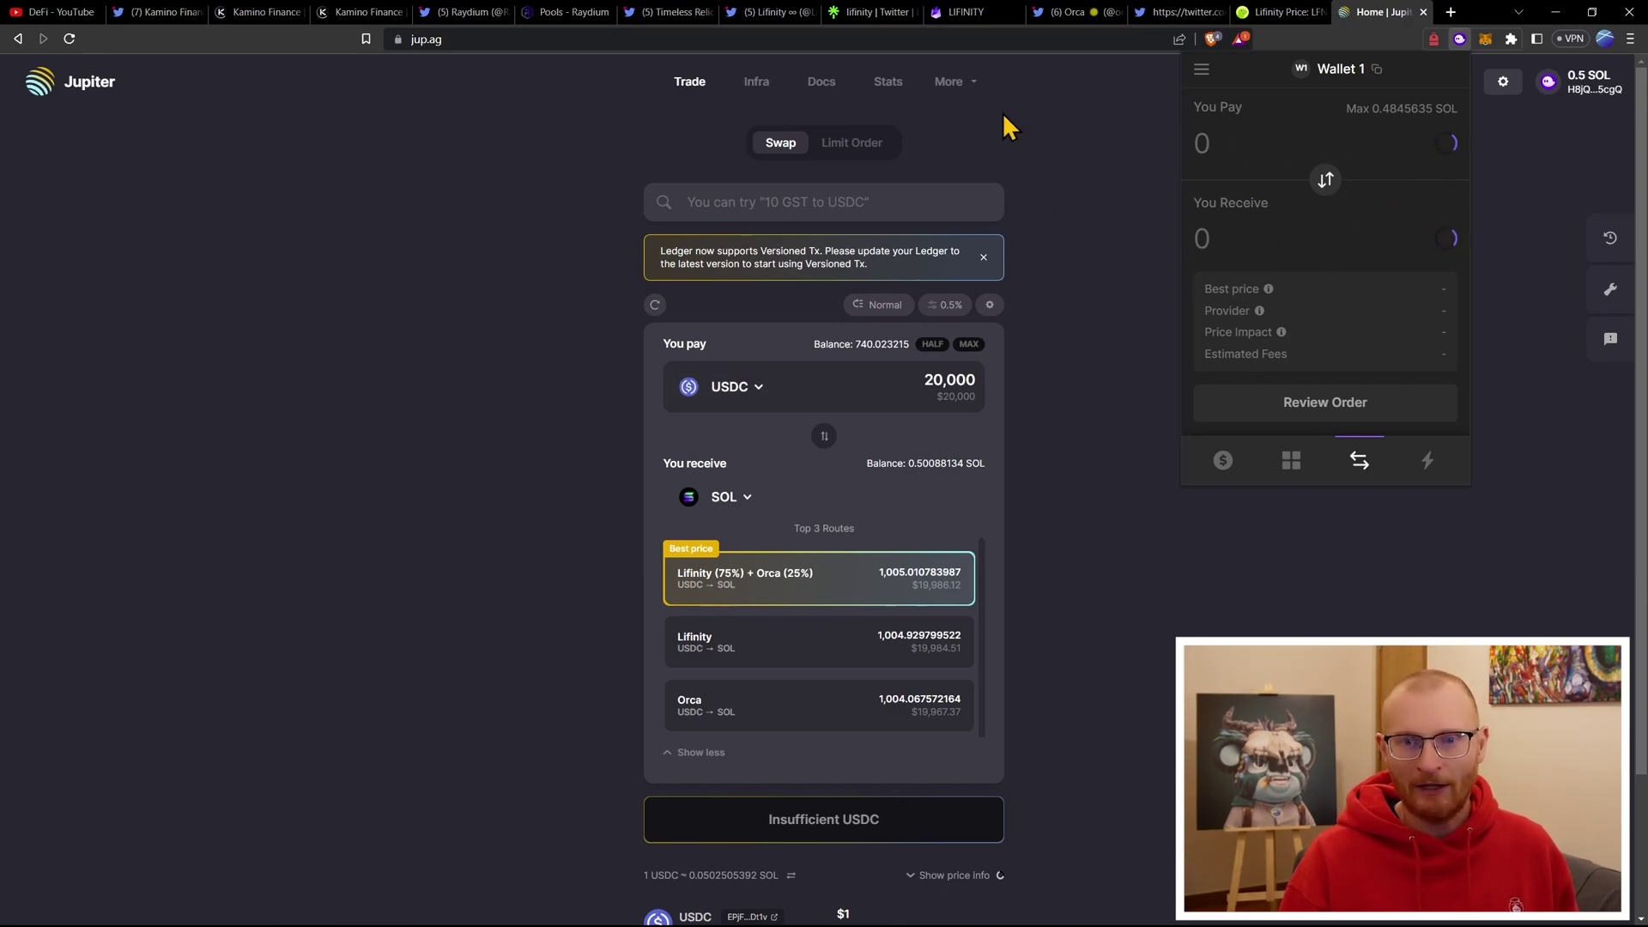
pyautogui.click(1027, 147)
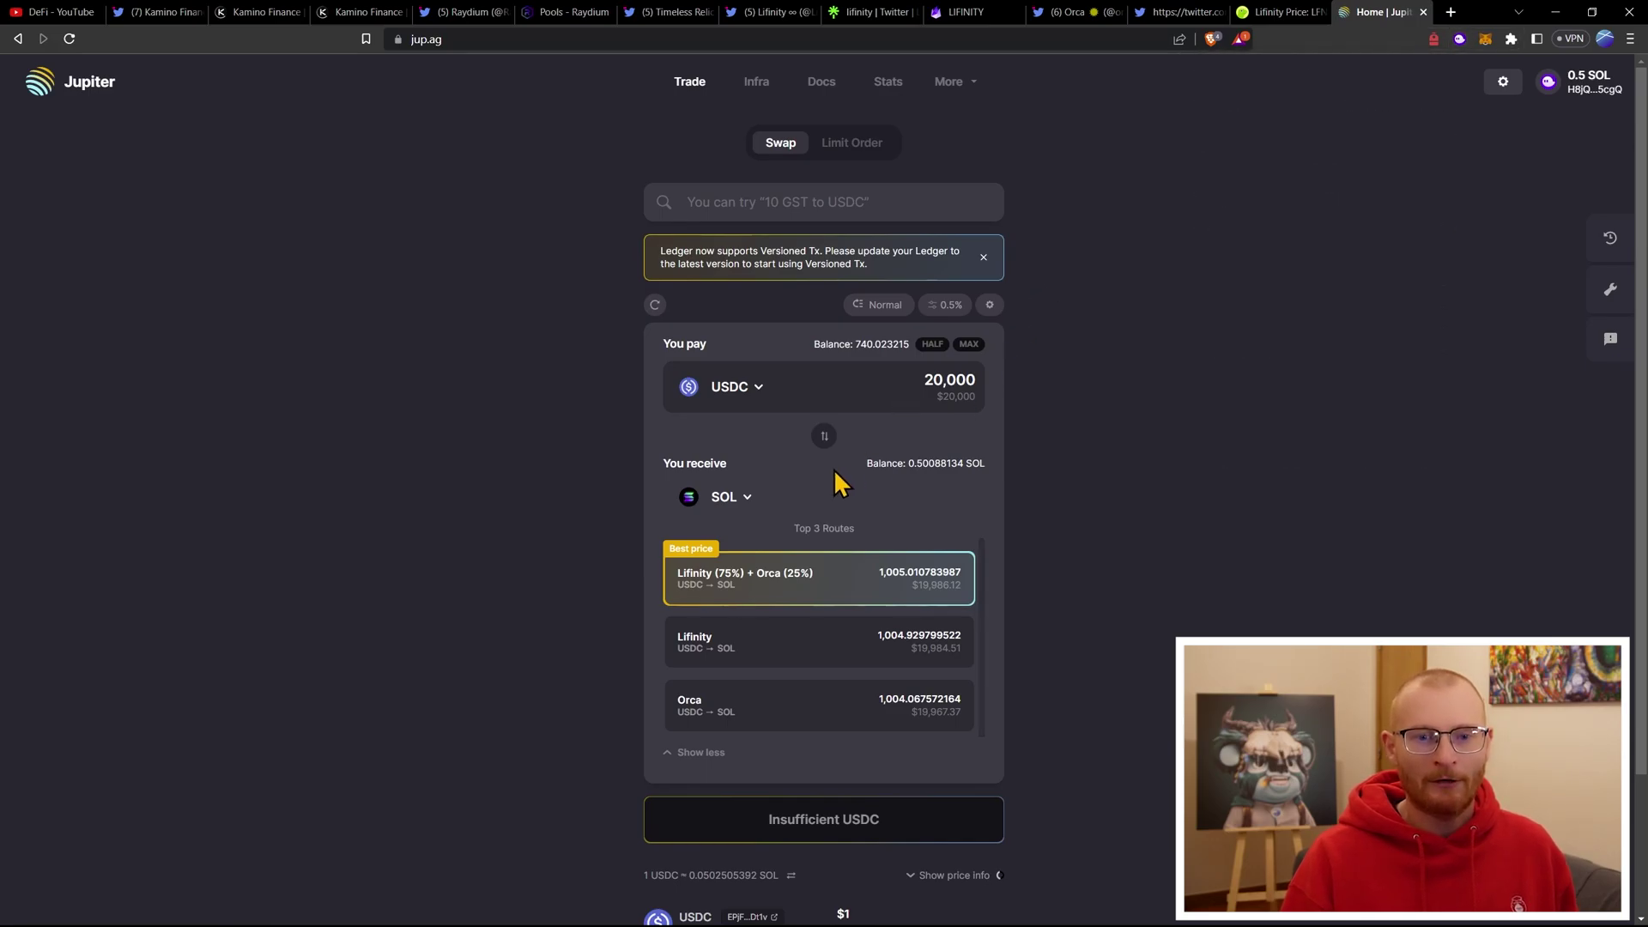
# - Find the Lifinity token with "lifi", select LFNTY as the token to receive and set the amount to pay to 100 USDC
pyautogui.click(724, 497)
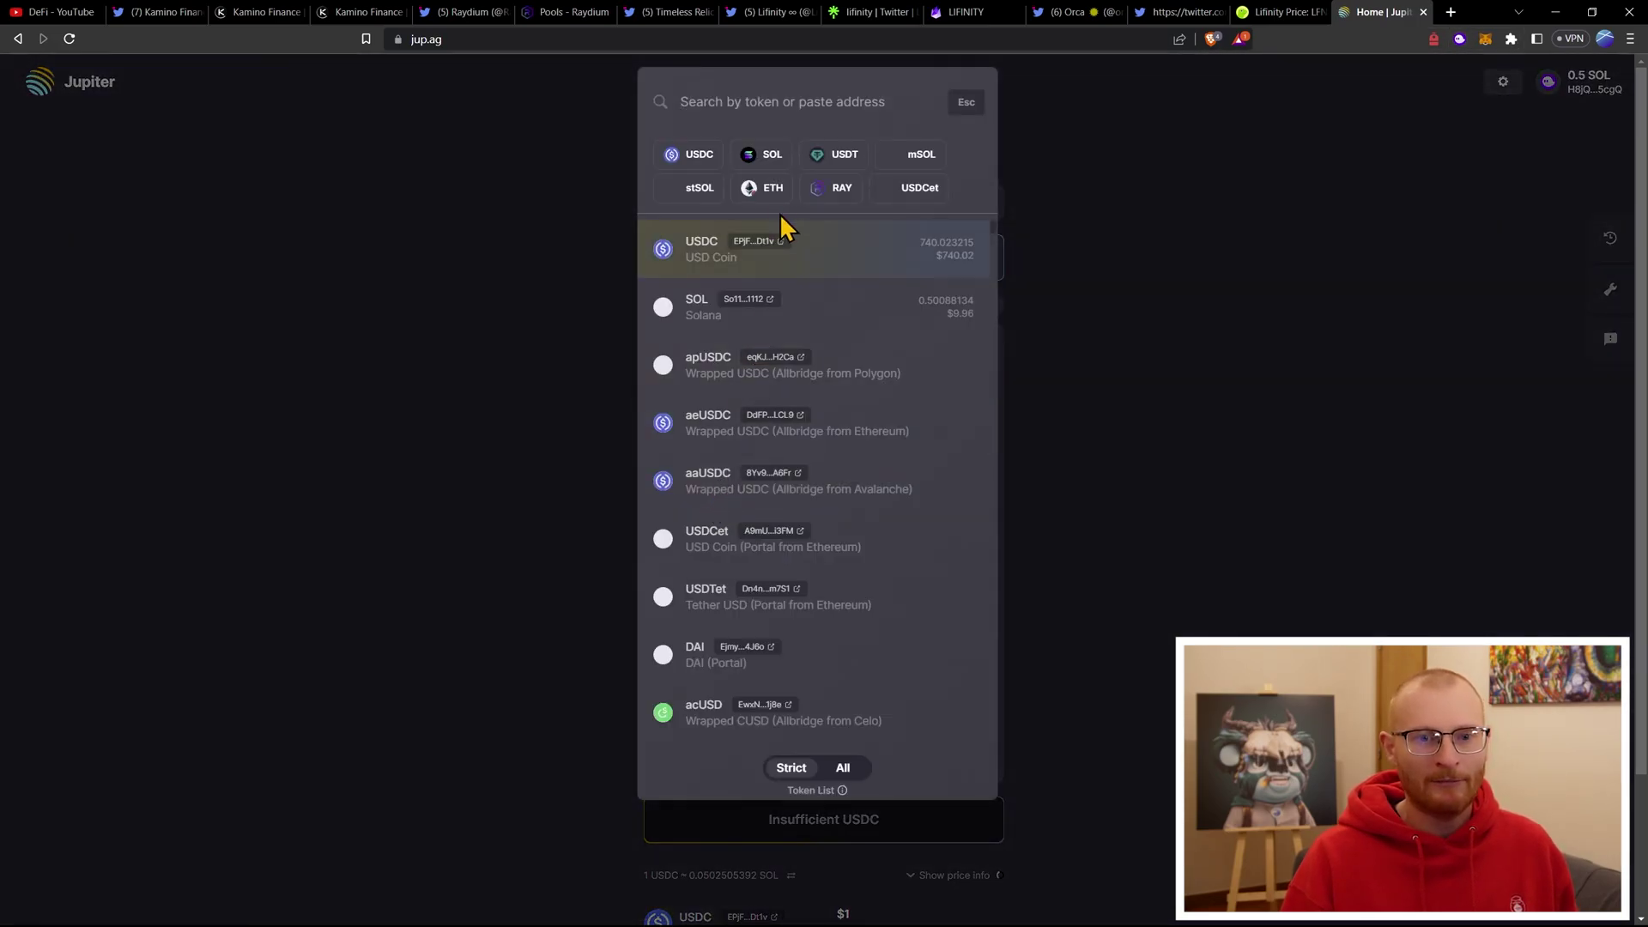
pyautogui.write('lifi')
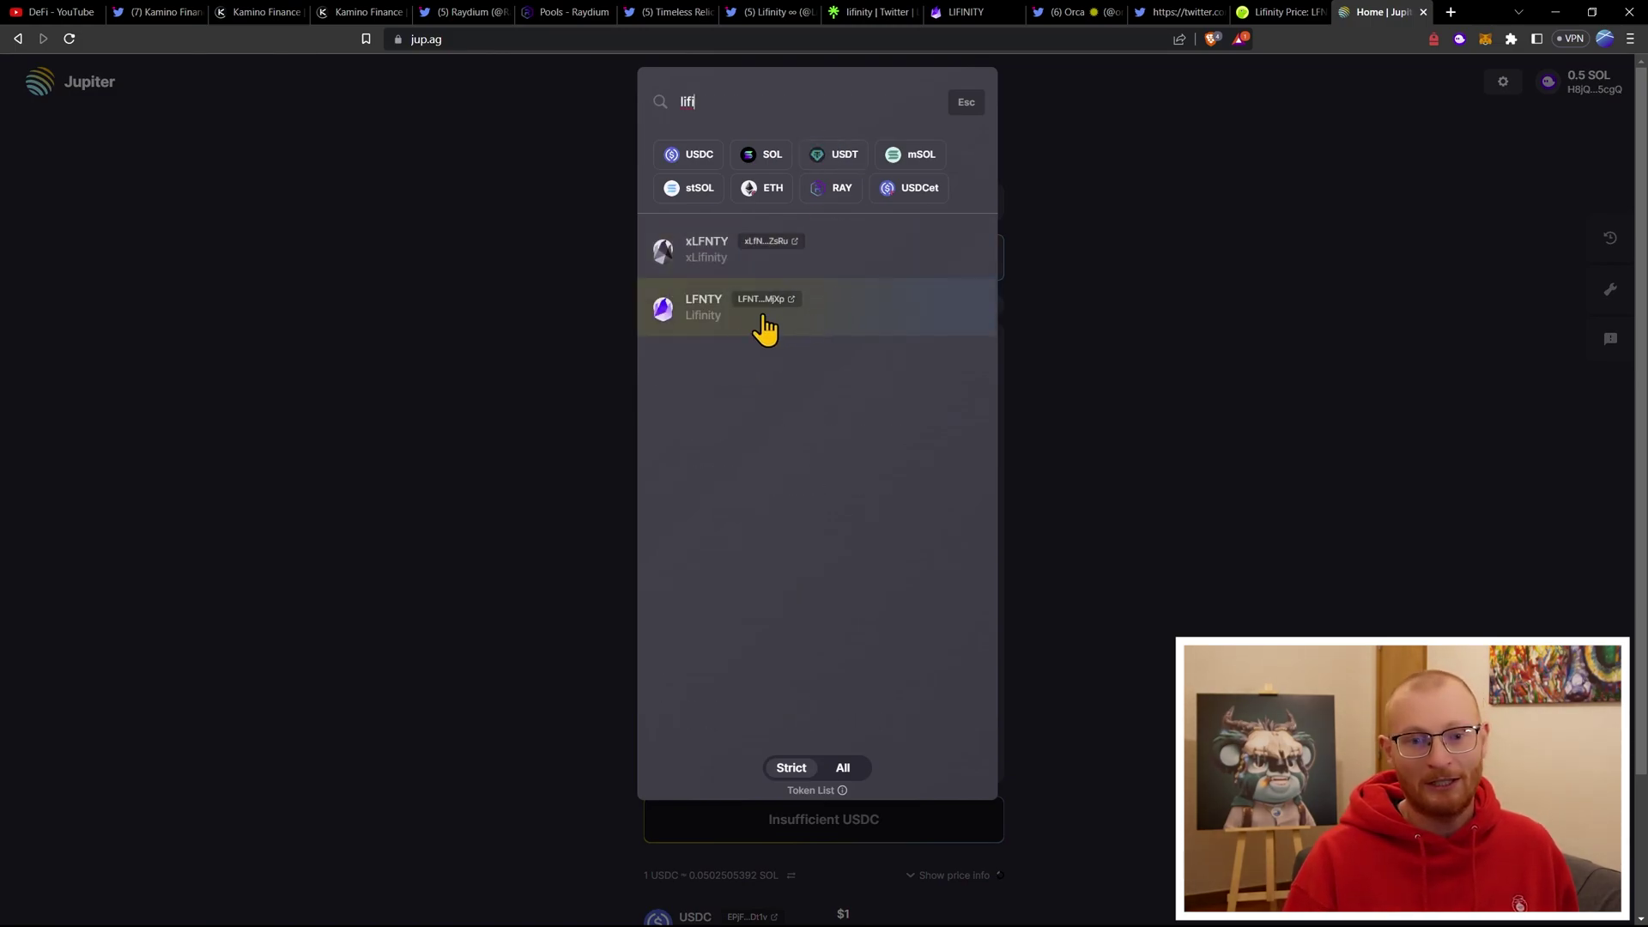
pyautogui.click(697, 317)
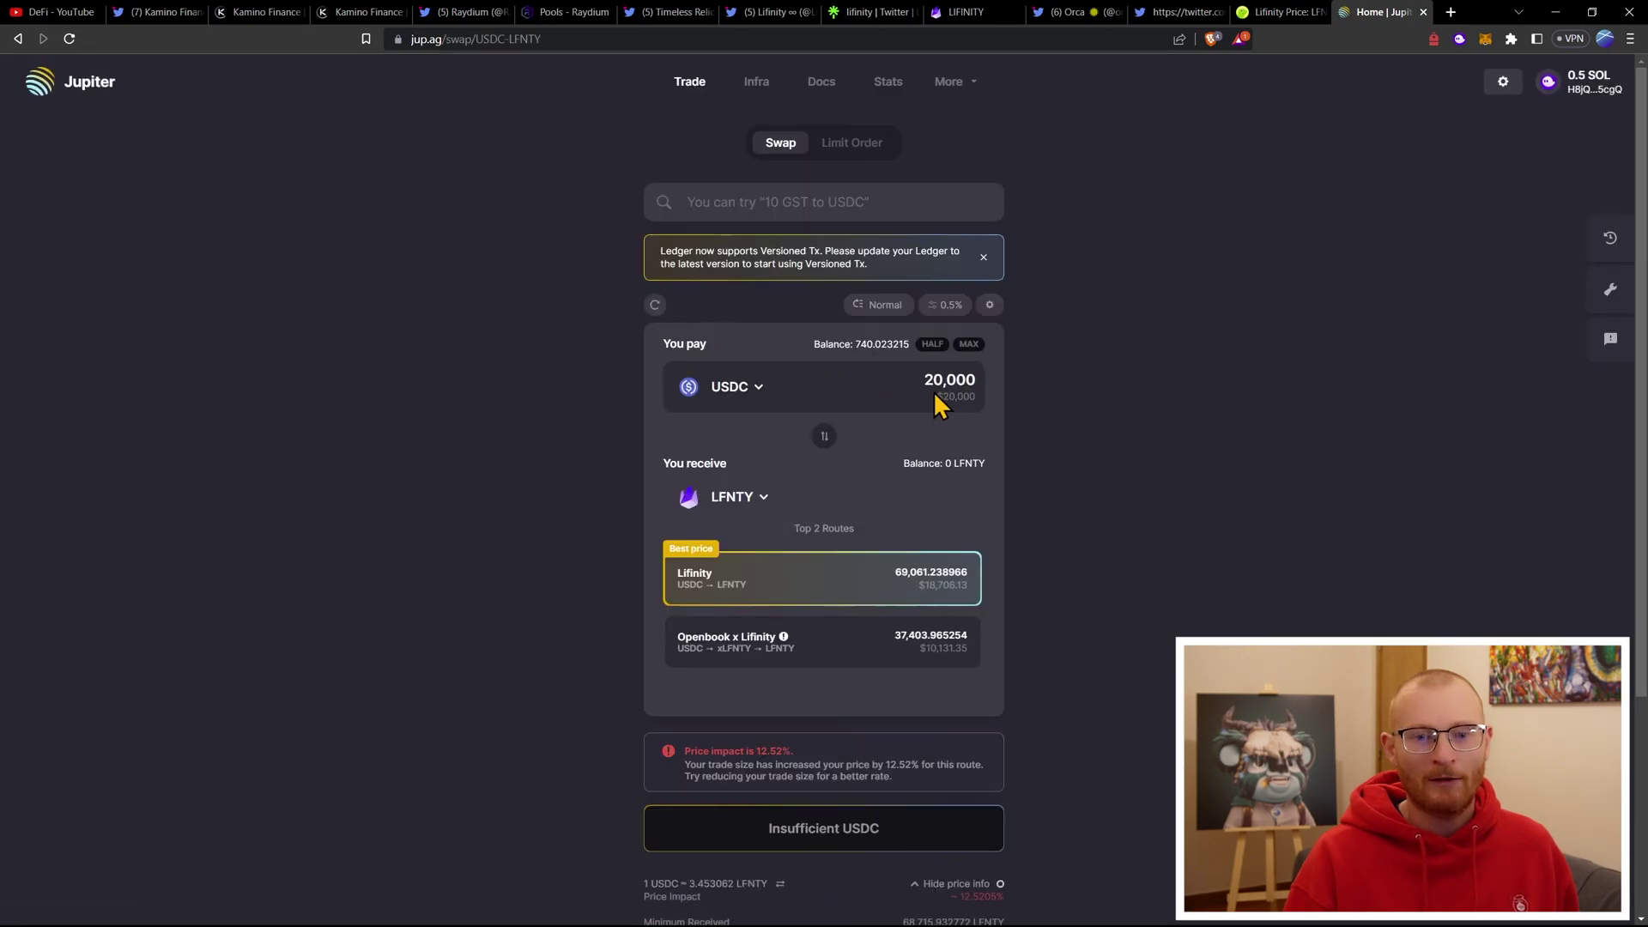
pyautogui.write('1')
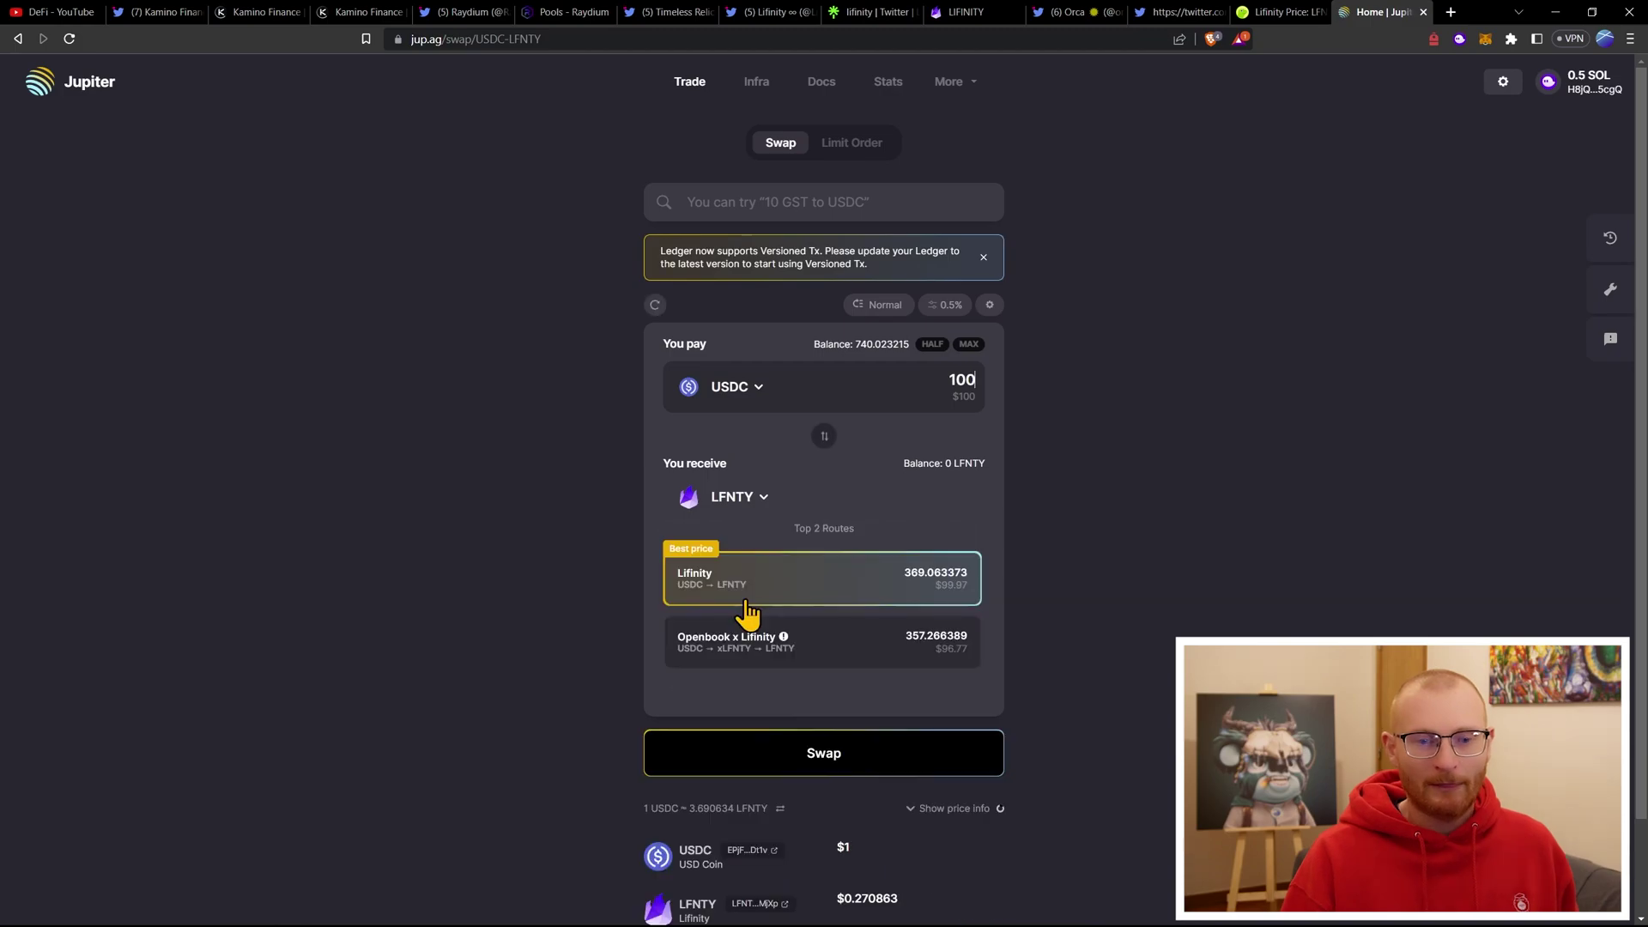
# - Swap 100 USDC for LFNTY over the best-price Lifinity route and approve the transaction in the Phantom wallet
pyautogui.click(869, 759)
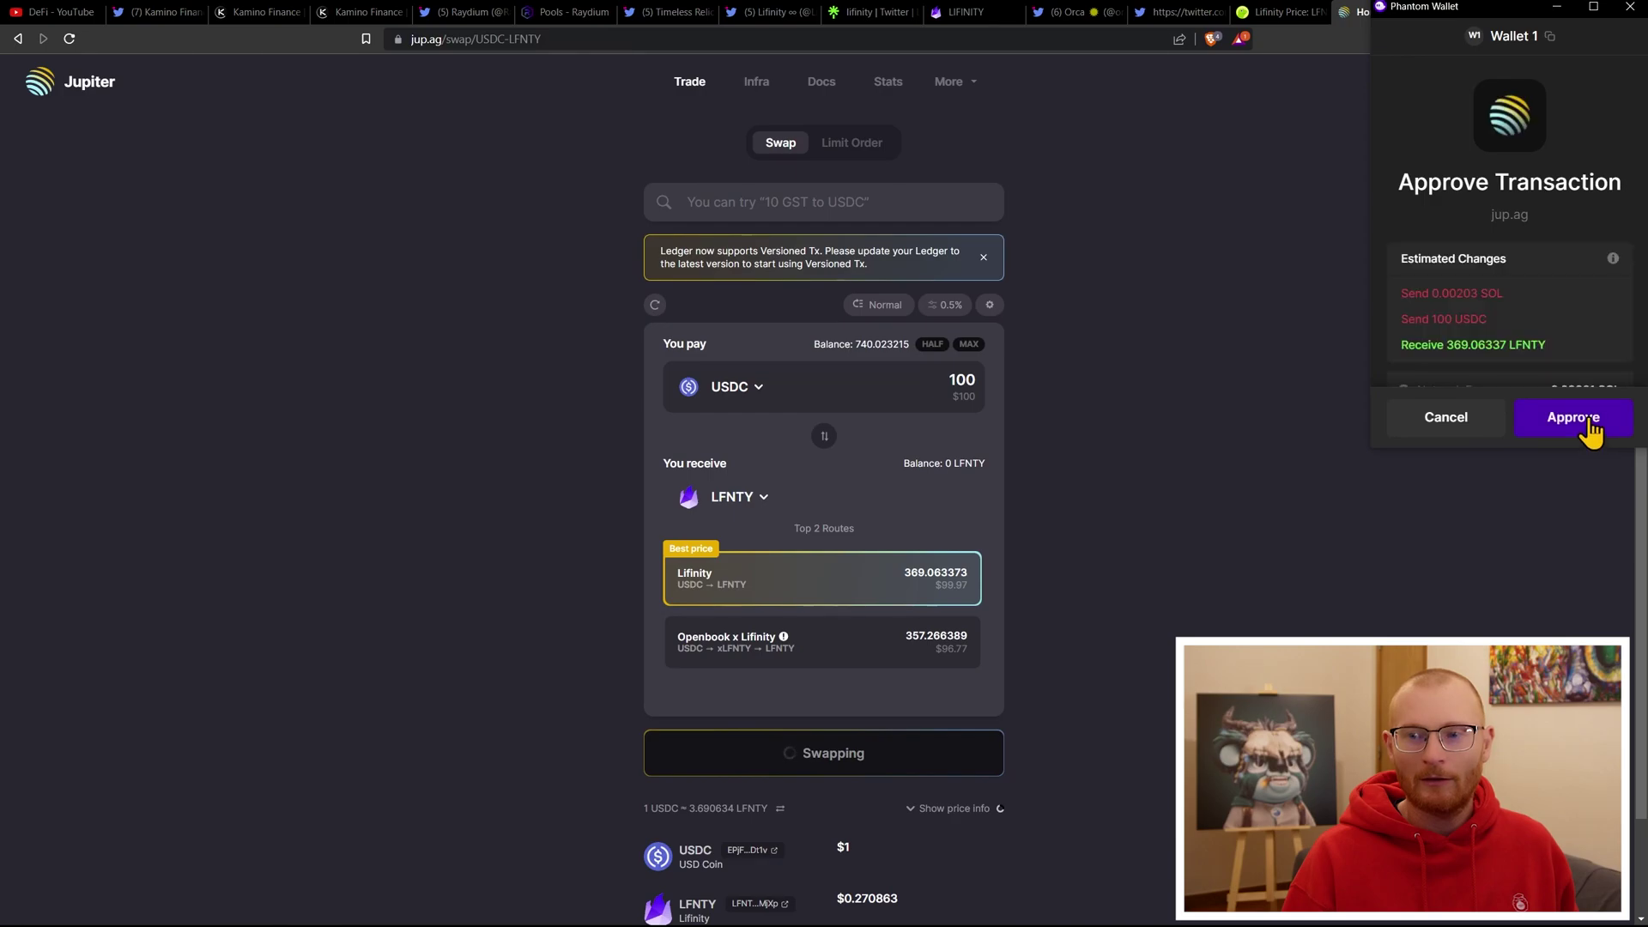
pyautogui.click(1590, 431)
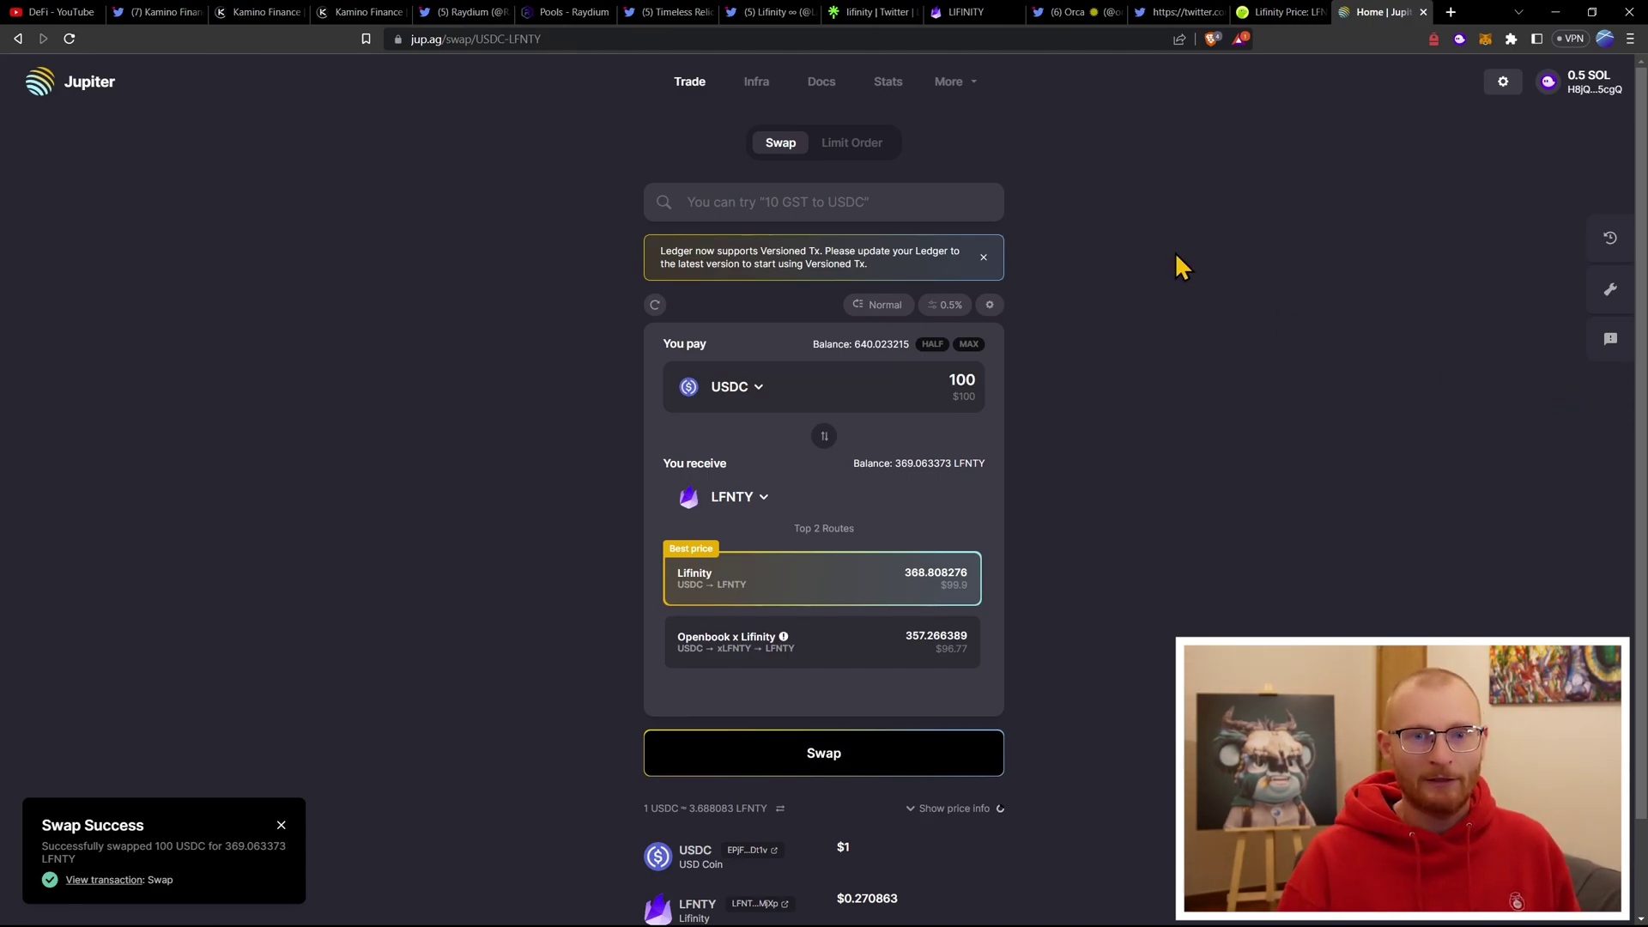
# - Open the portfolio page on Kamino and unlock the Backpack wallet extension with the wallet password
pyautogui.click(356, 12)
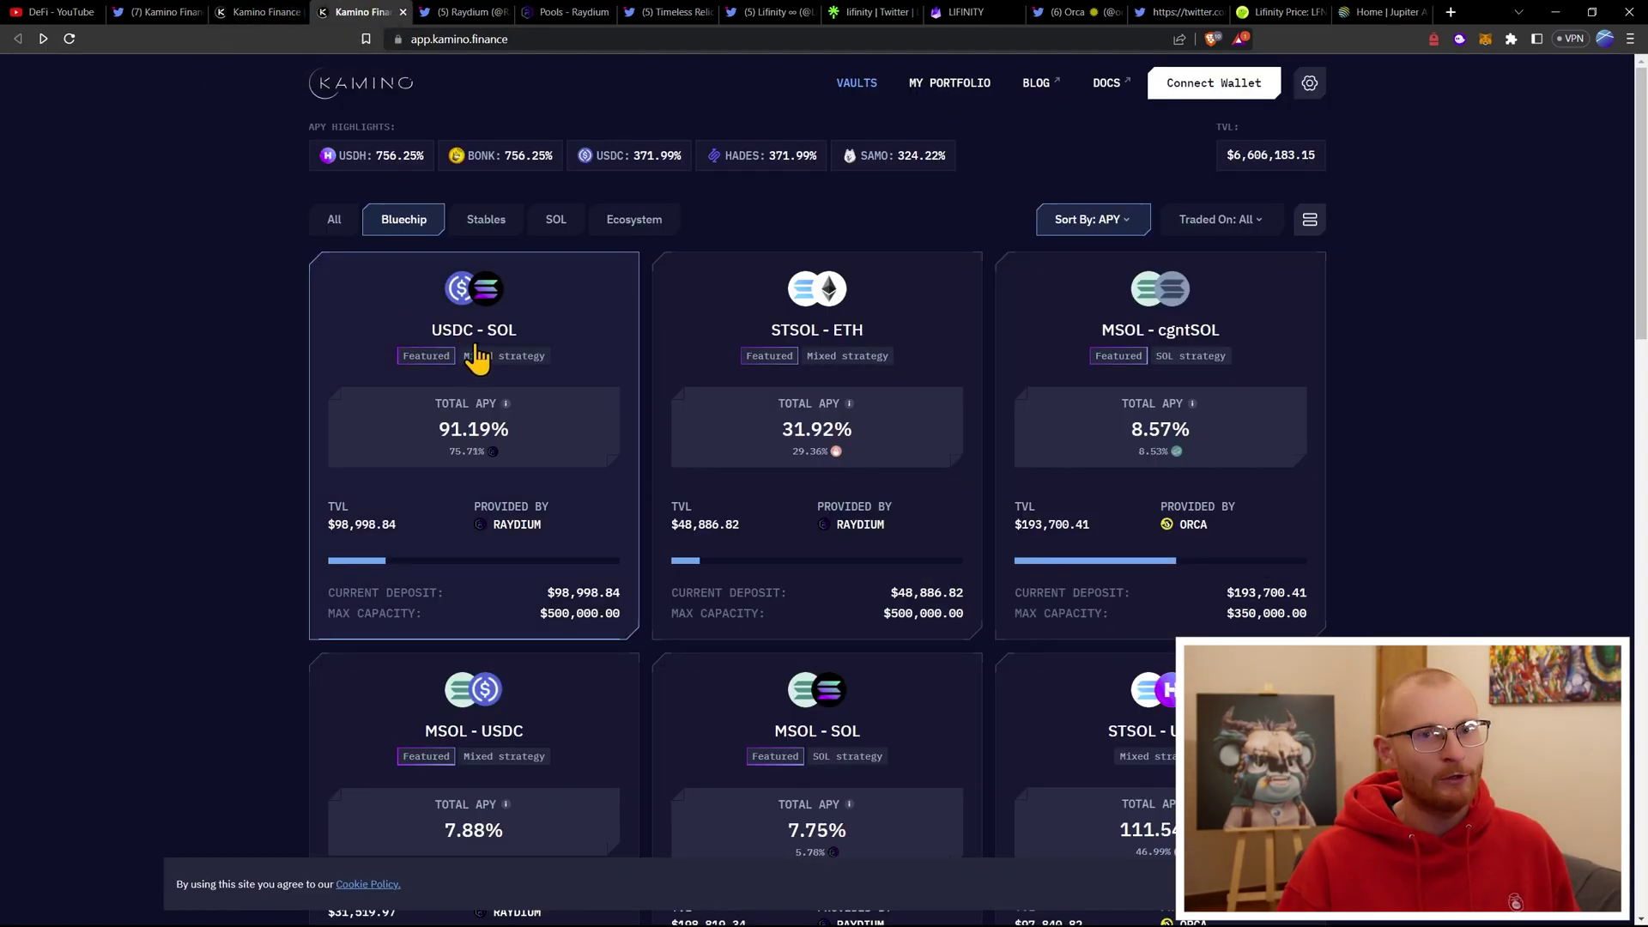
pyautogui.click(983, 84)
pyautogui.hotkey('ctrl', 'v')
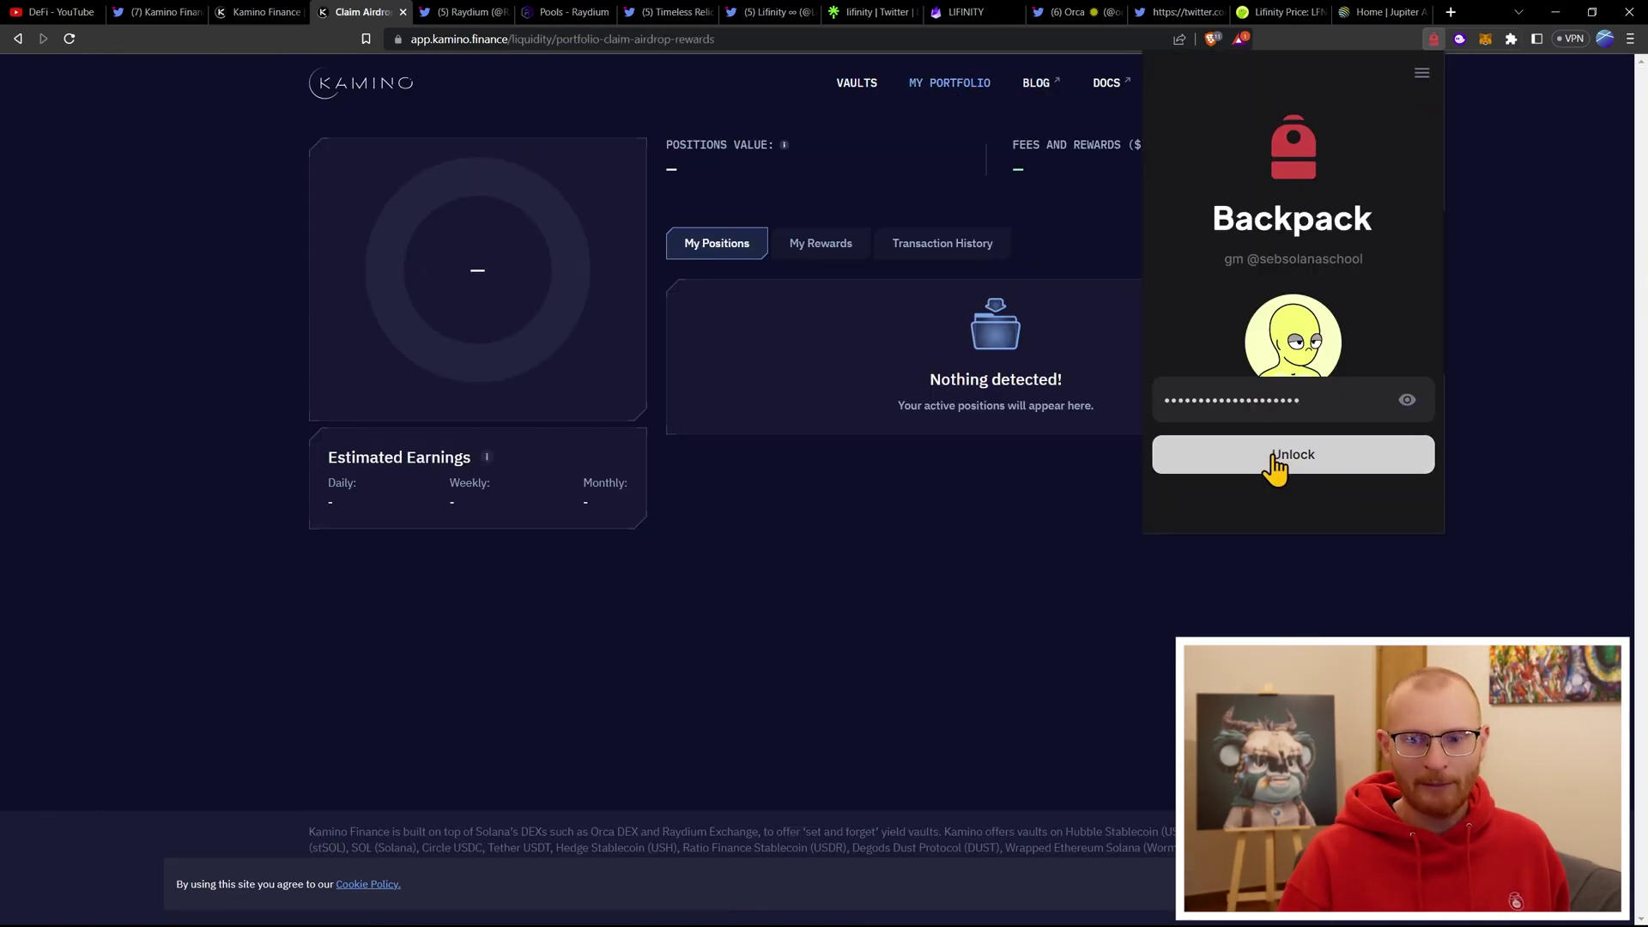
pyautogui.click(1275, 454)
pyautogui.click(1123, 193)
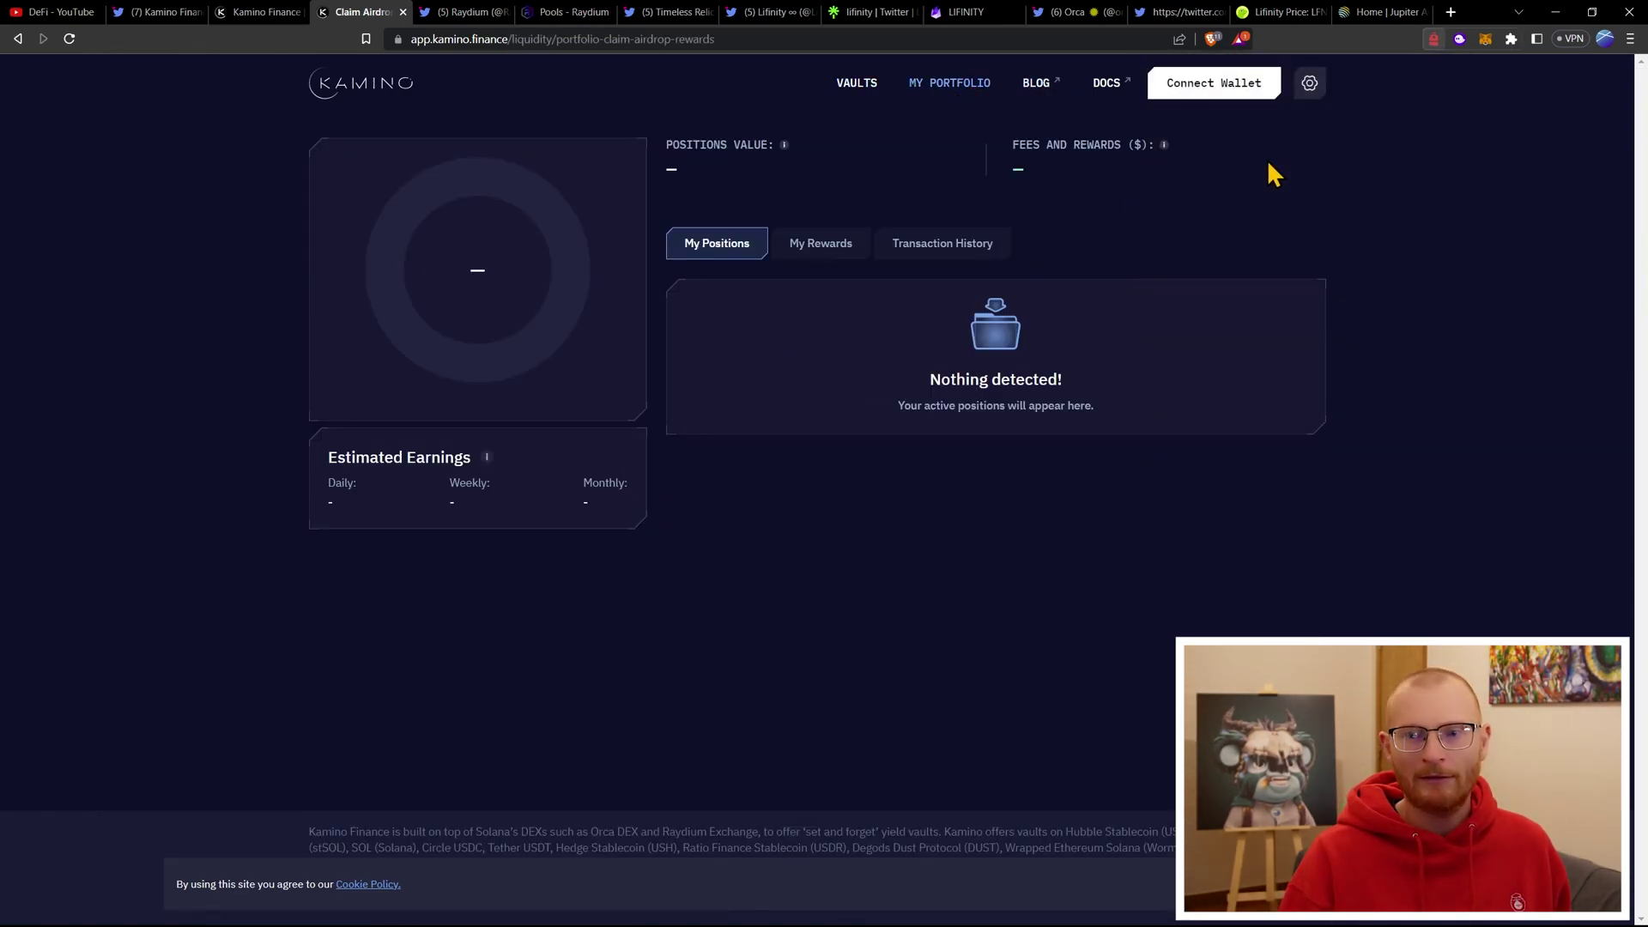
# - Connect the Backpack wallet to Kamino, accepting the terms and conditions, to show the portfolio positions
pyautogui.click(1219, 86)
pyautogui.click(777, 386)
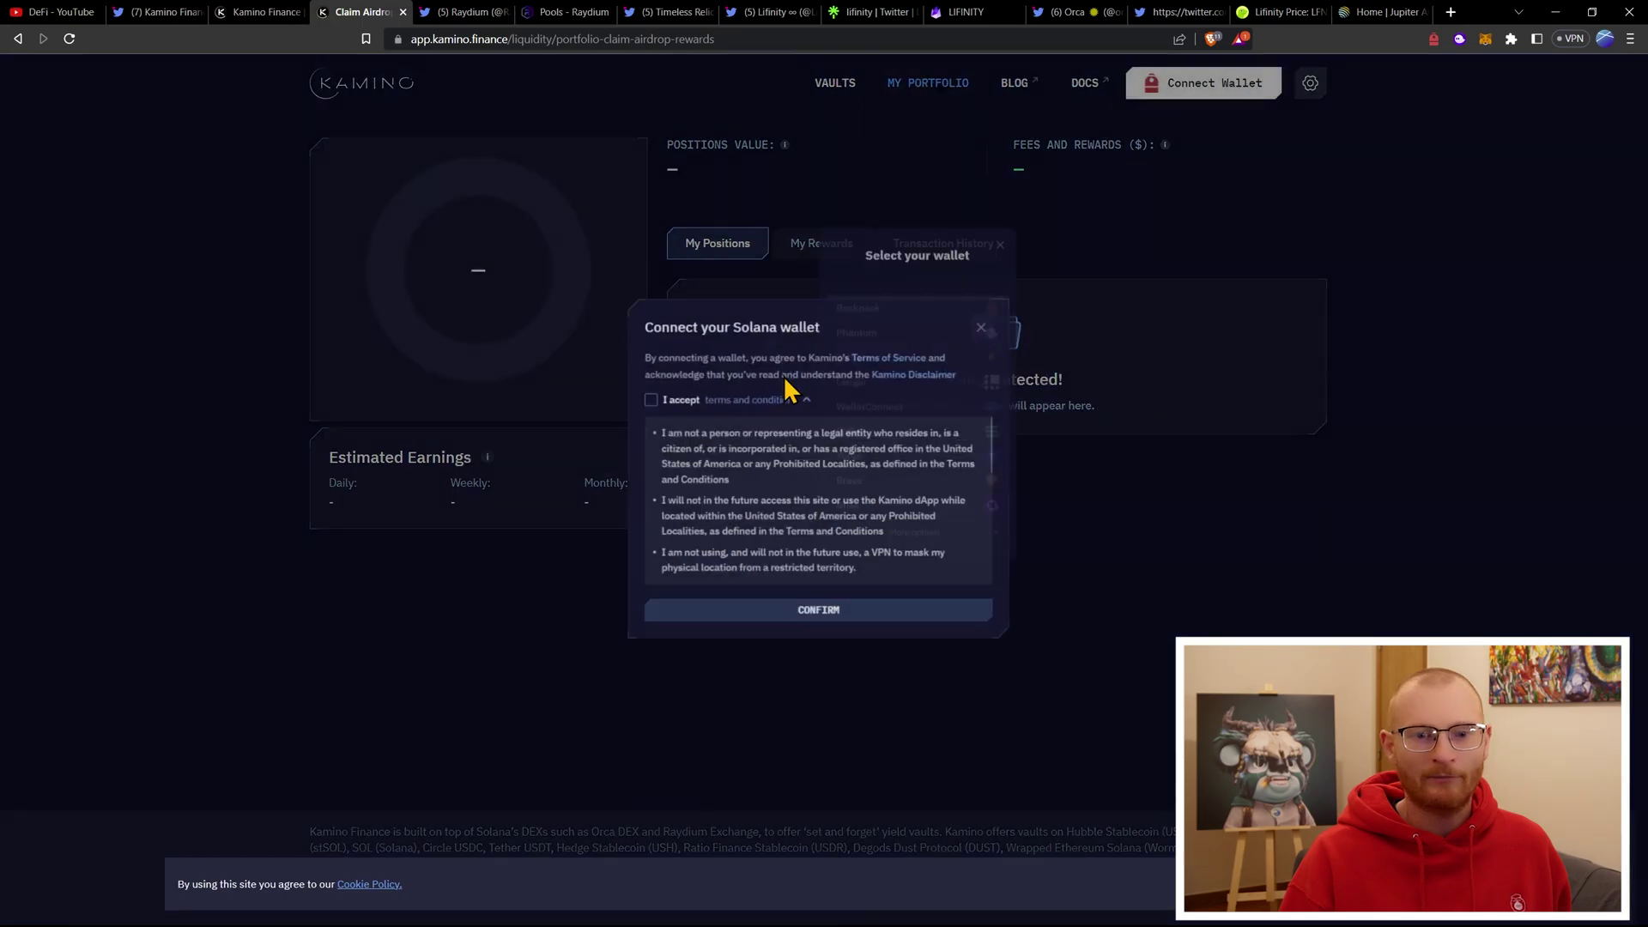
pyautogui.click(674, 405)
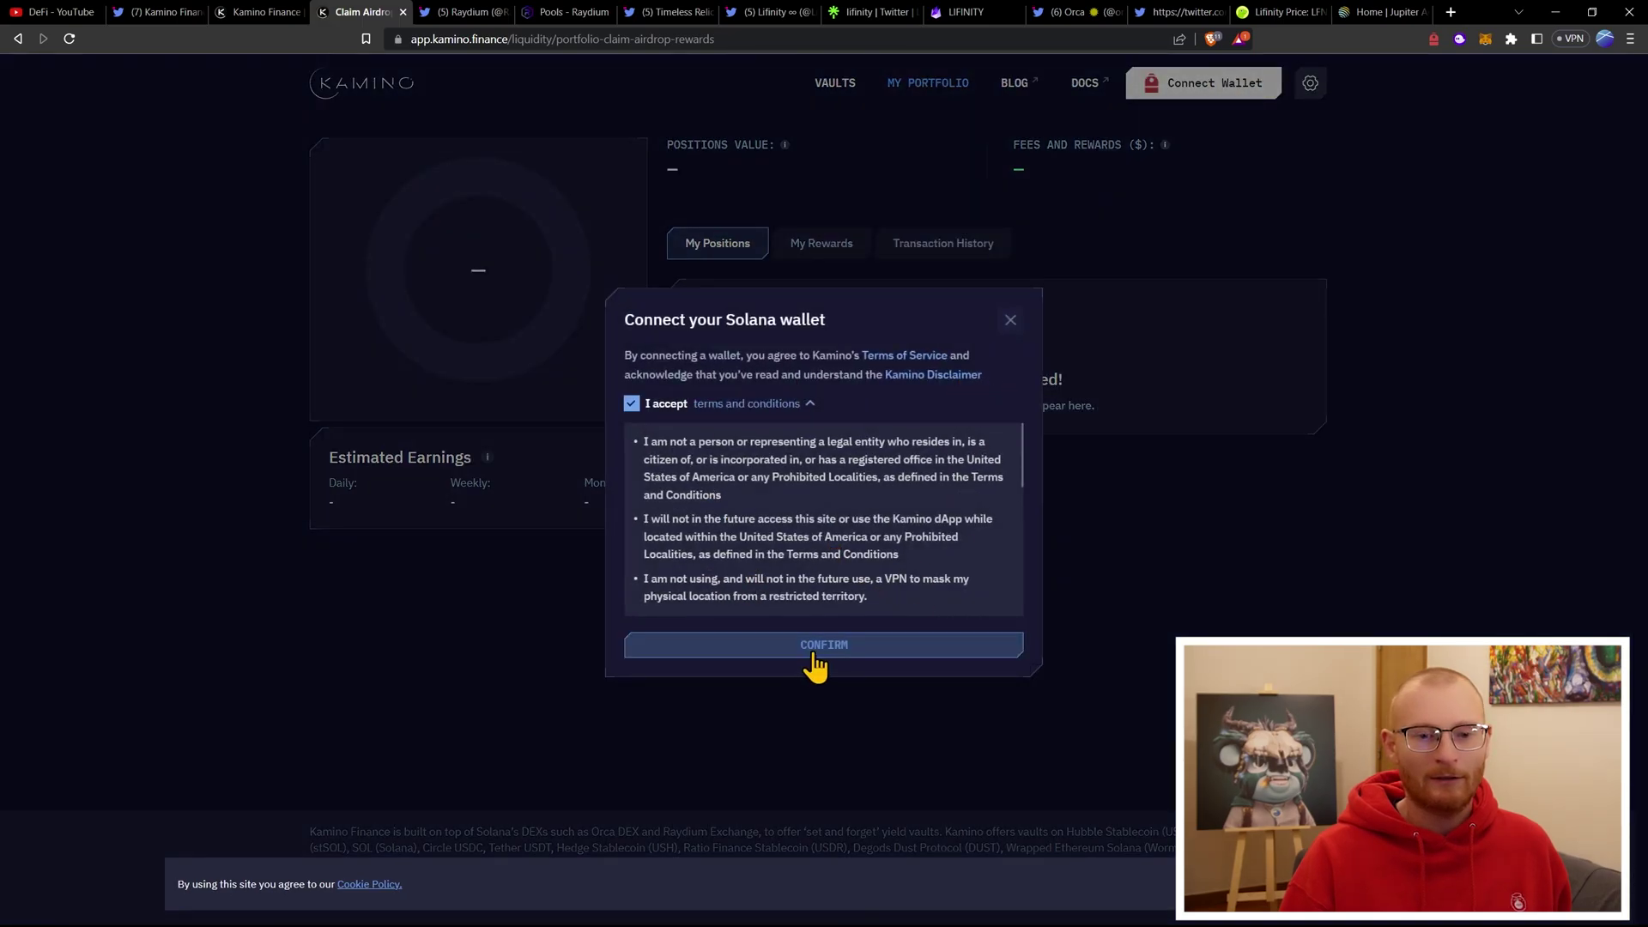
pyautogui.click(816, 652)
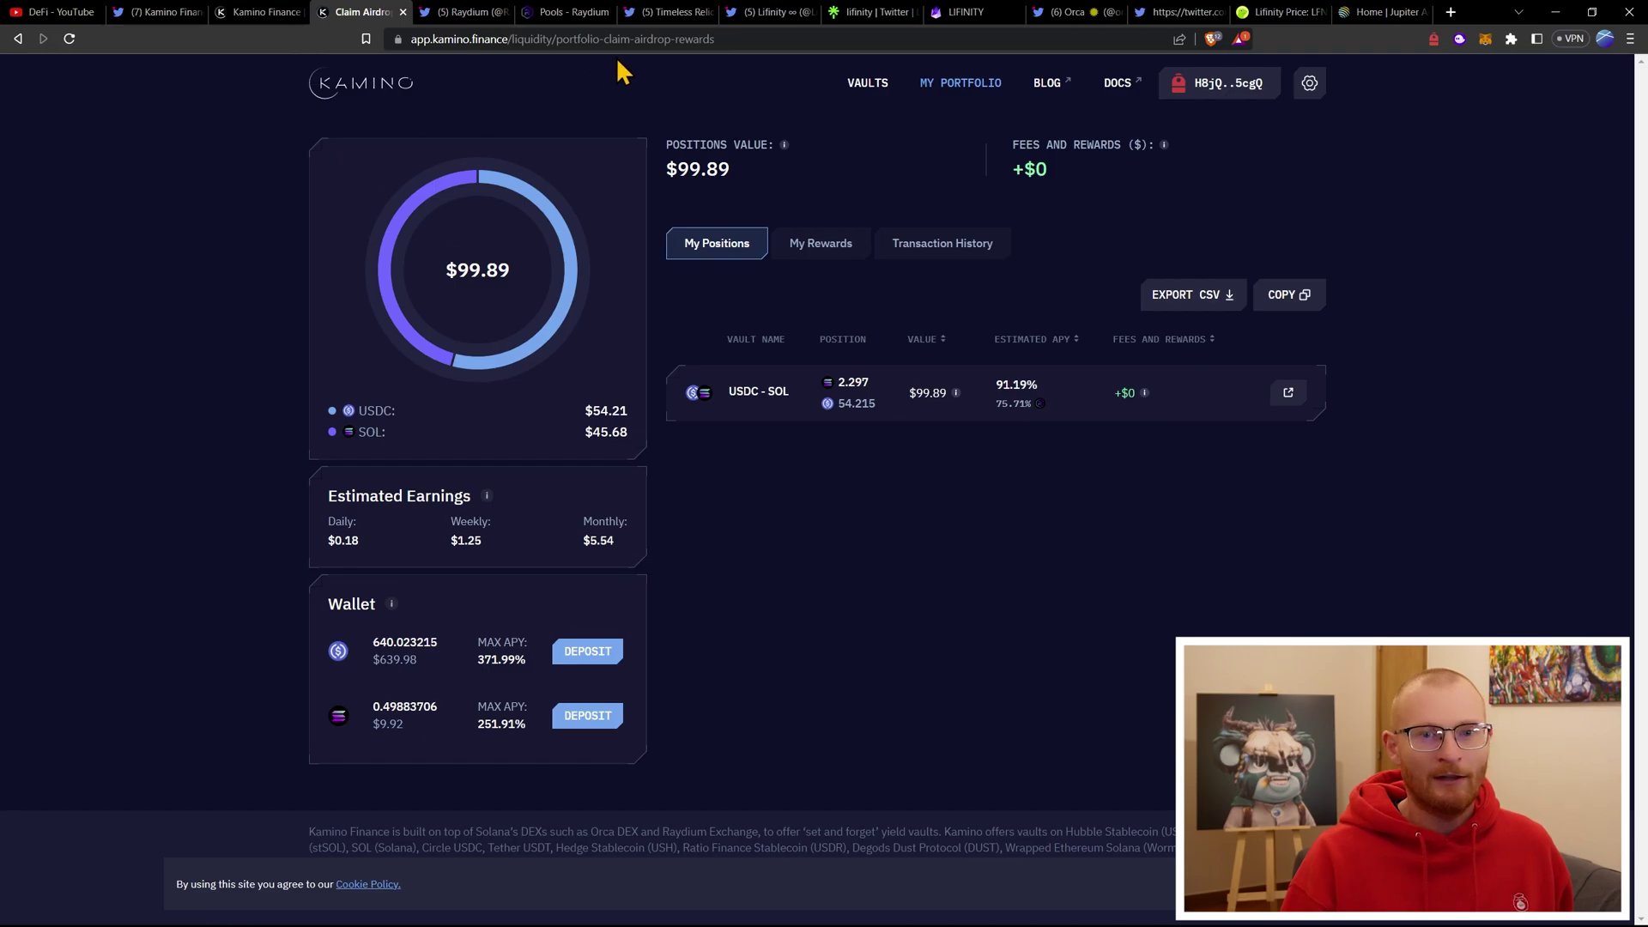
# - Revisit the Timeless Relic thread about Lifinity, then connect the Phantom wallet on Lifinity's Rewards page
pyautogui.click(678, 12)
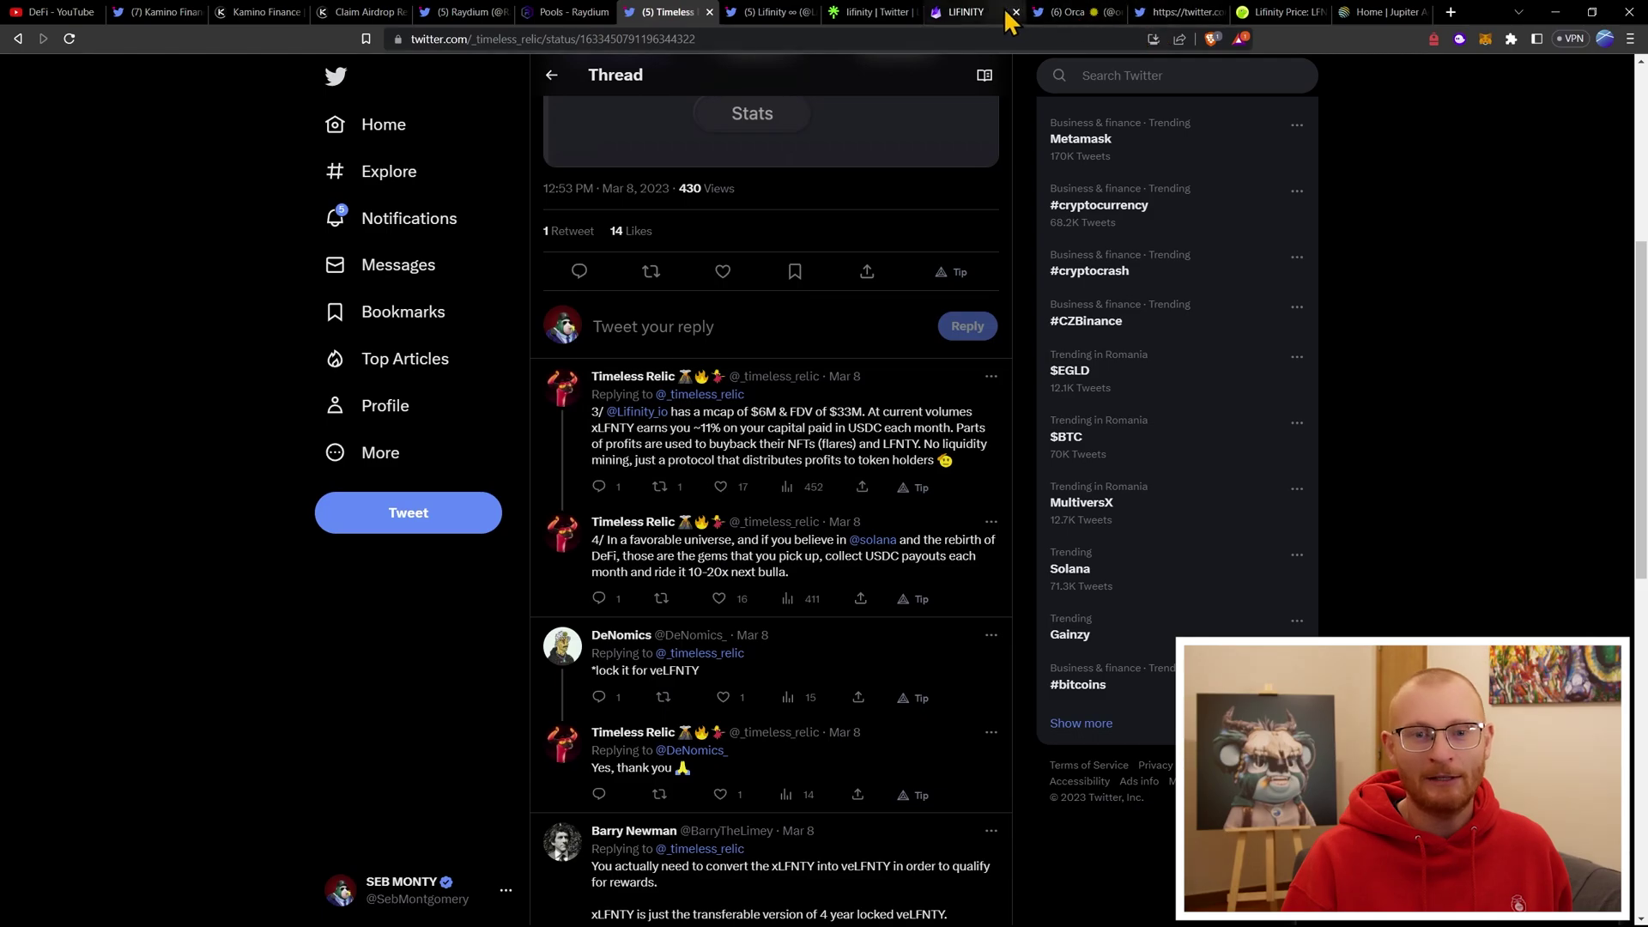
pyautogui.click(934, 25)
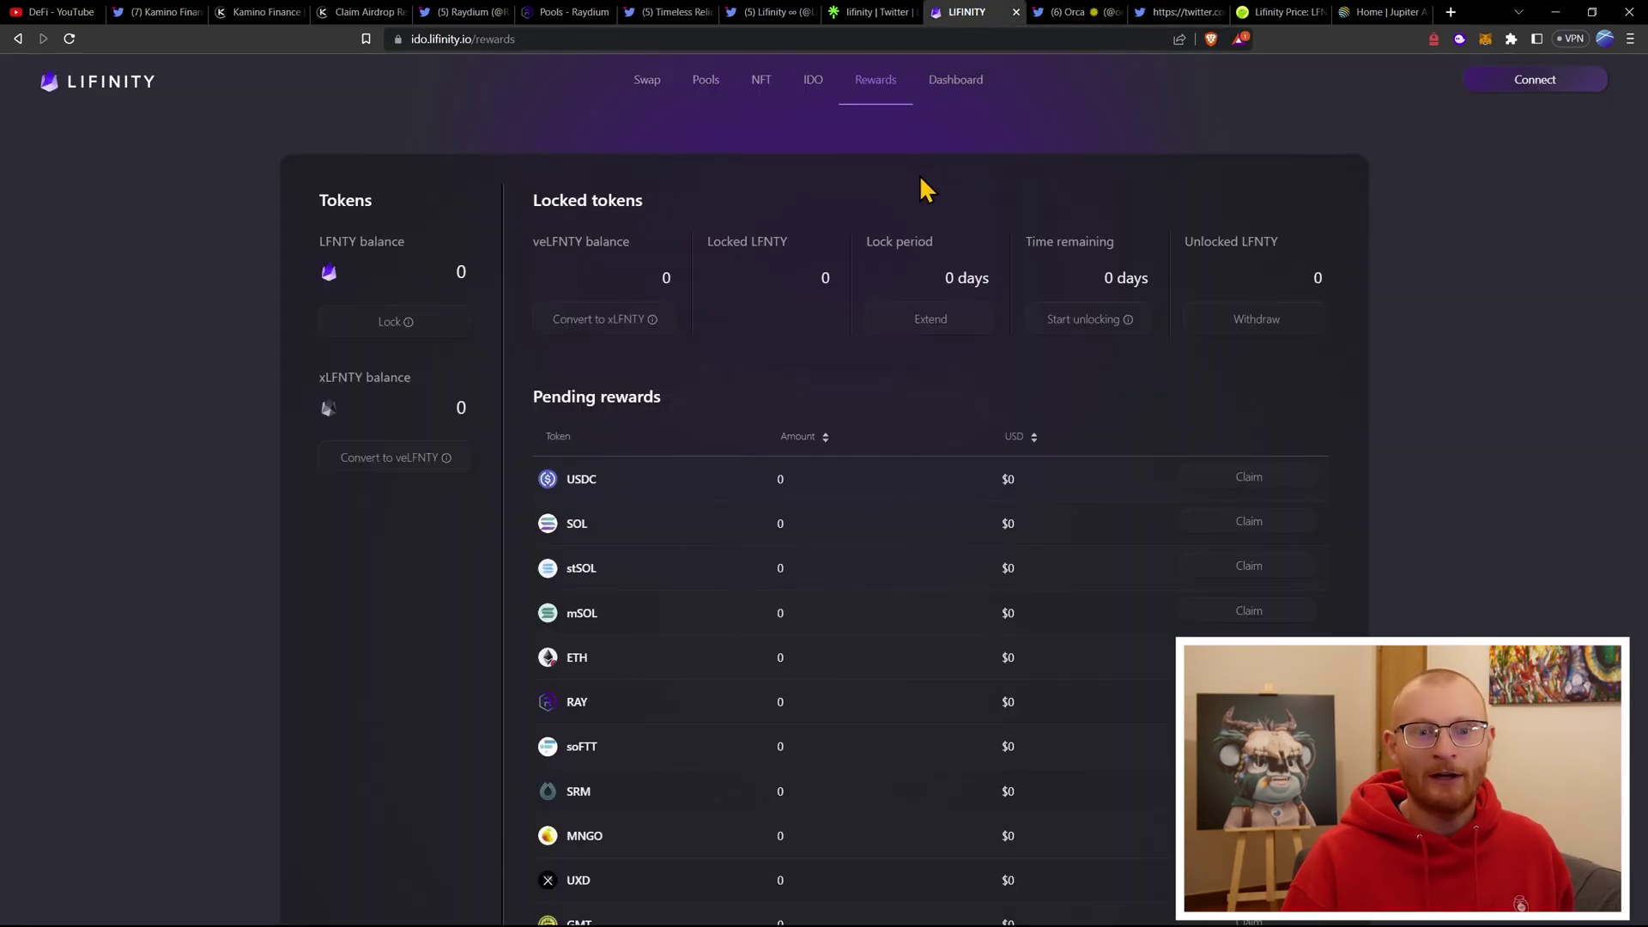
pyautogui.click(1520, 86)
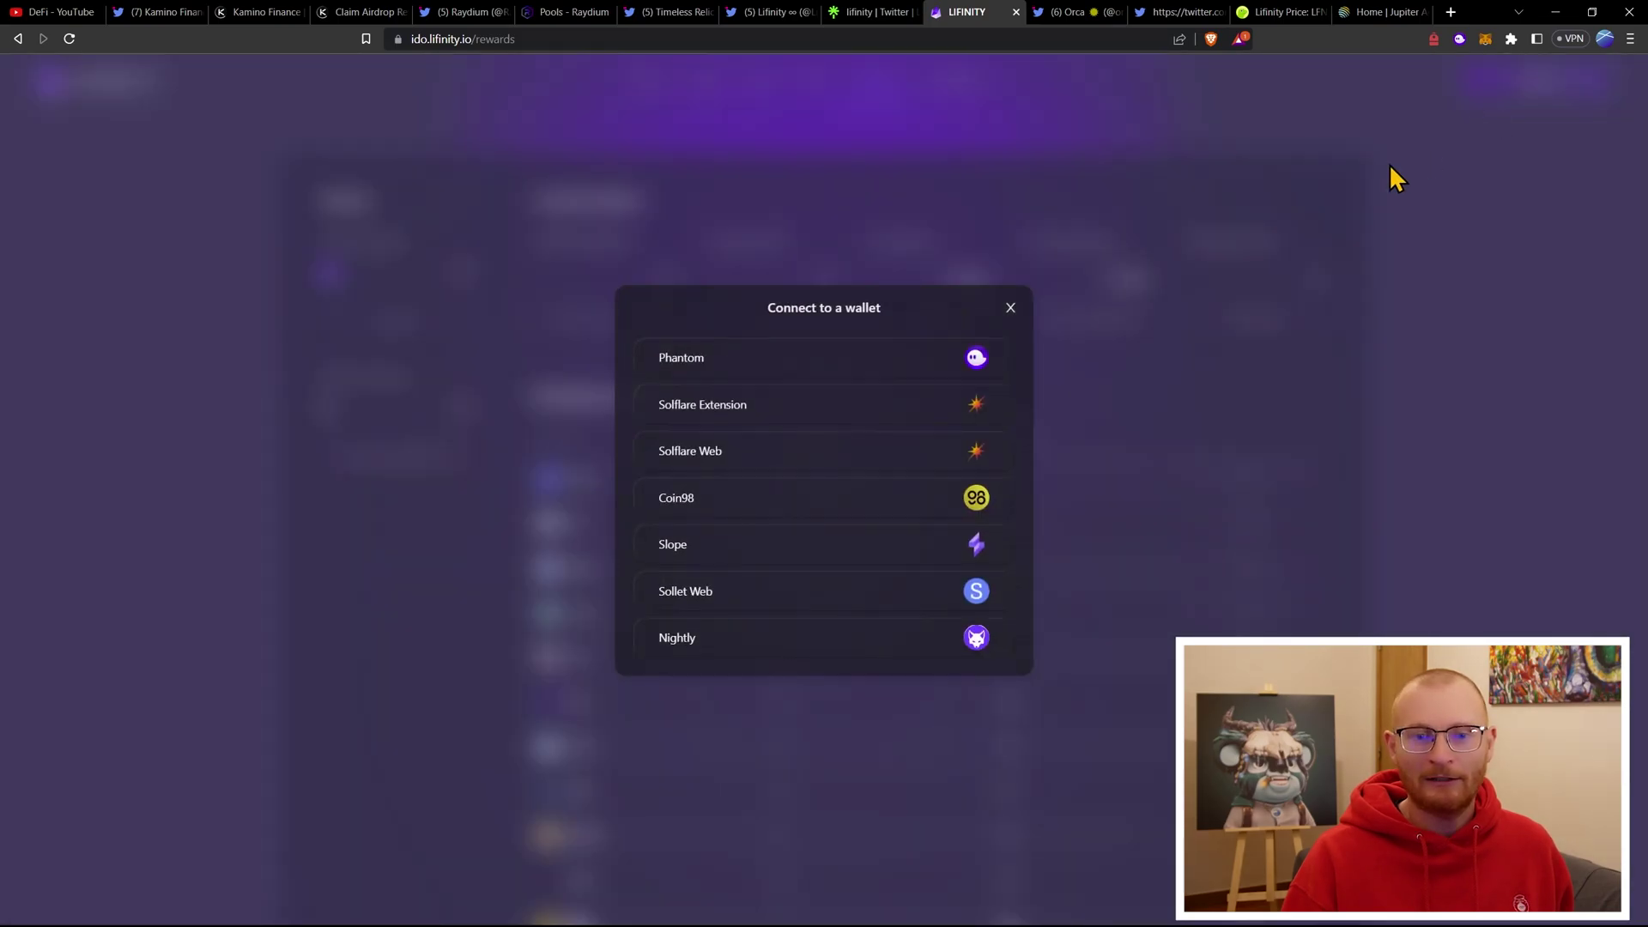
pyautogui.click(814, 361)
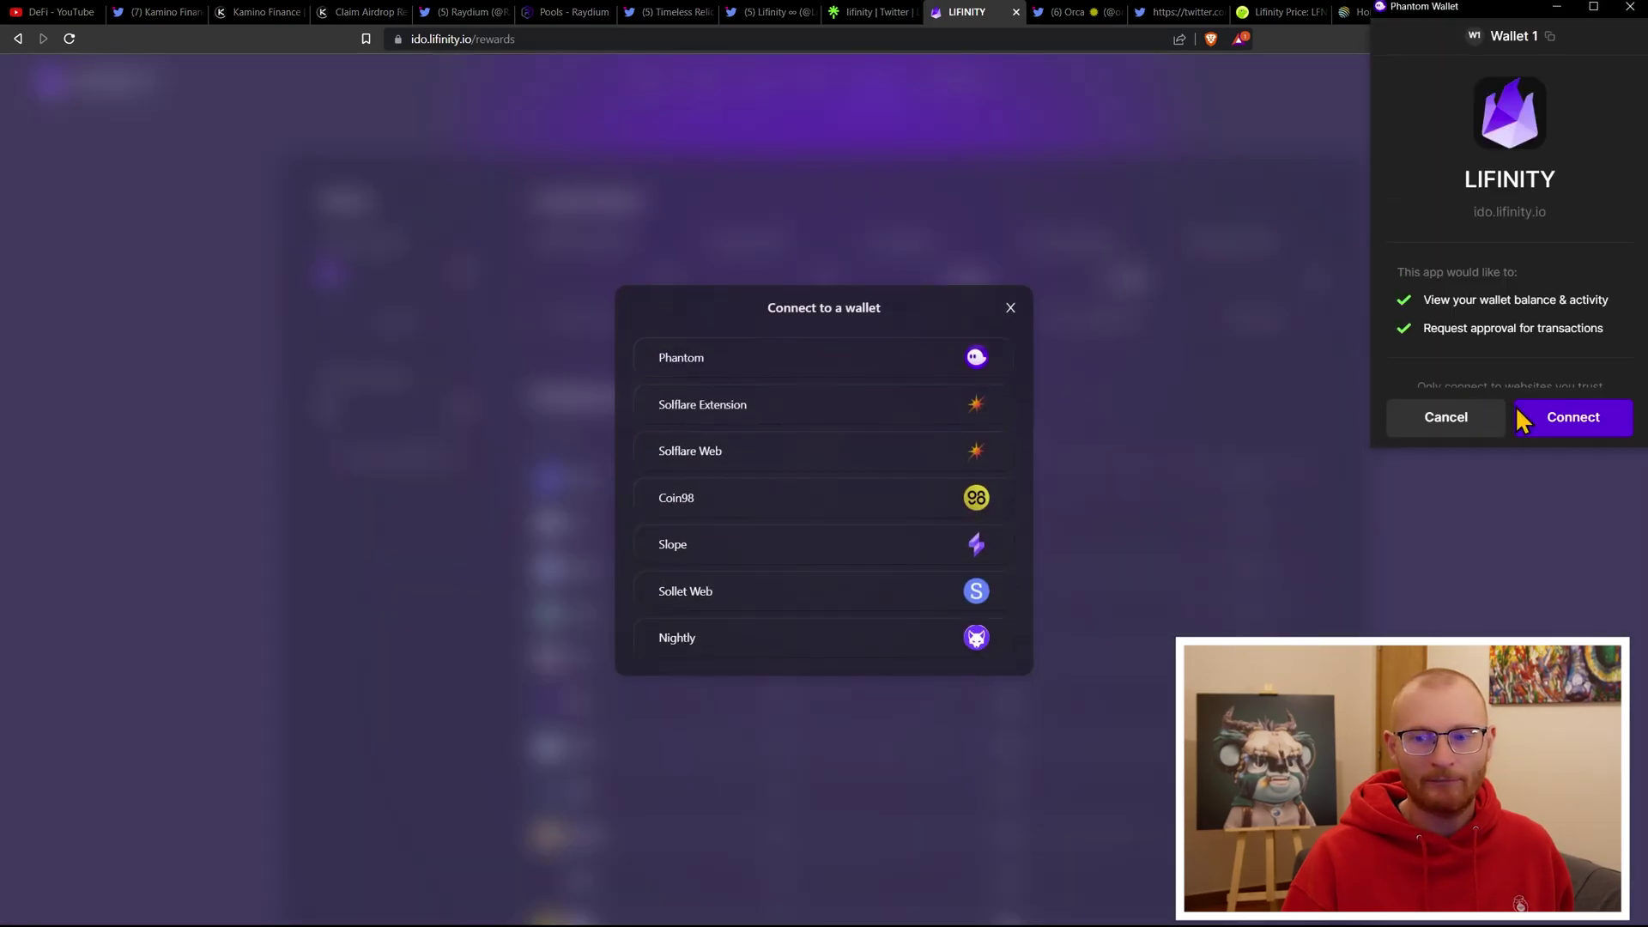
pyautogui.click(1553, 418)
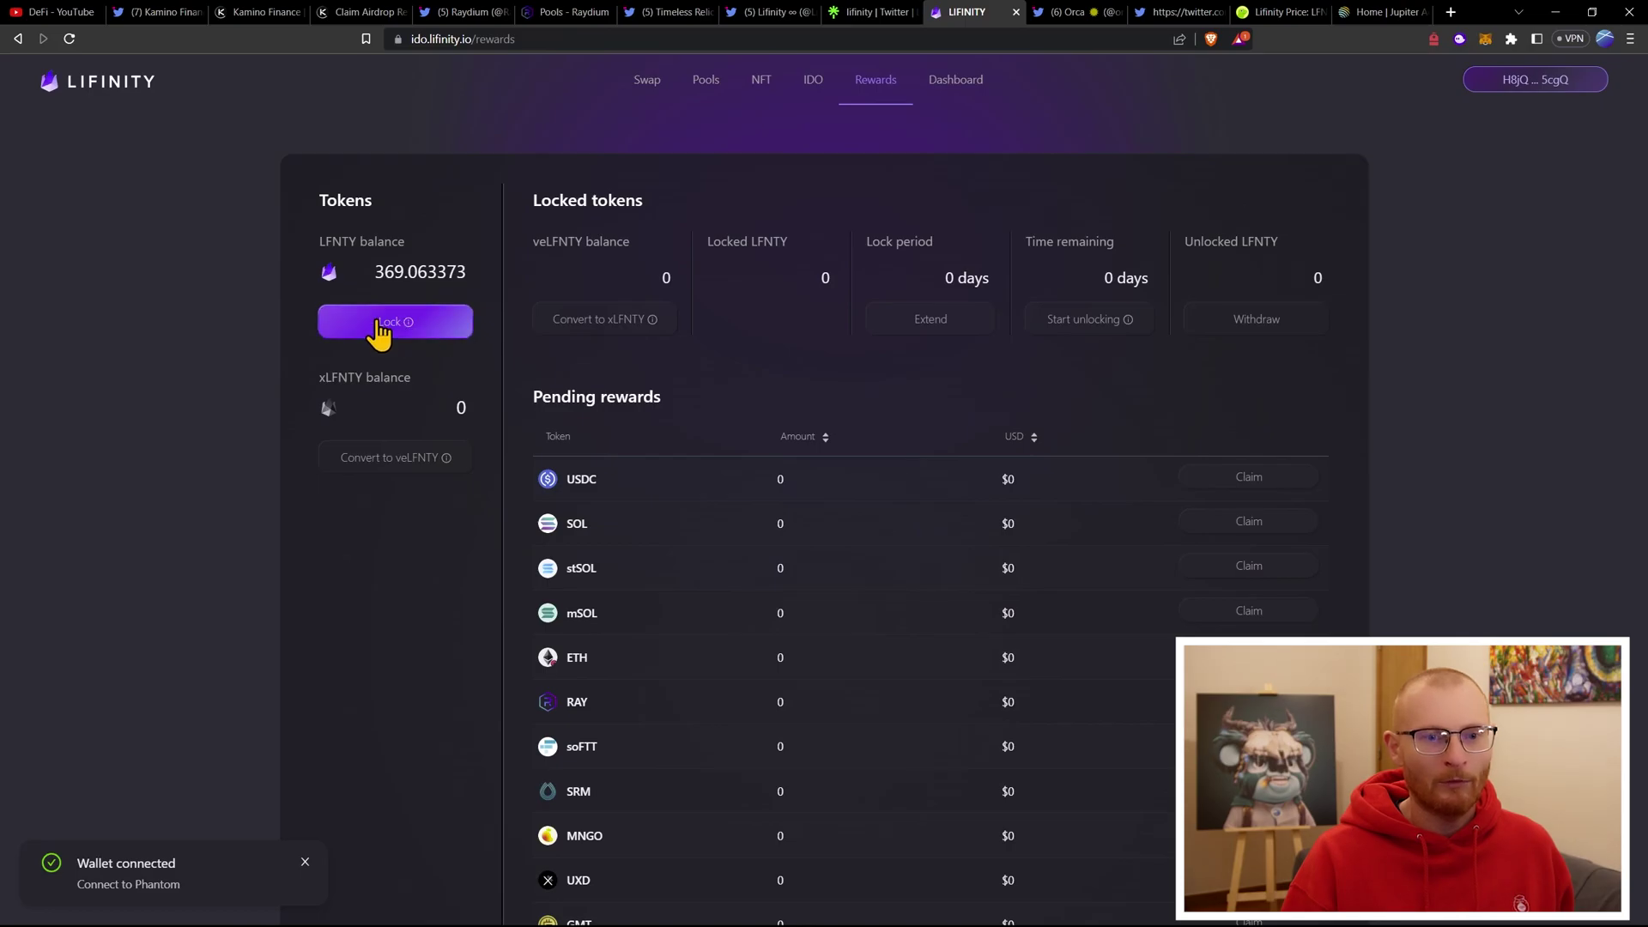
# - Open the LFNTY lock dialog and compare the veLFNTY balance for lock periods of 940, 99, 52 and 1460 days
pyautogui.click(378, 322)
pyautogui.moveTo(664, 472); pyautogui.dragTo(837, 492)
pyautogui.click(962, 508)
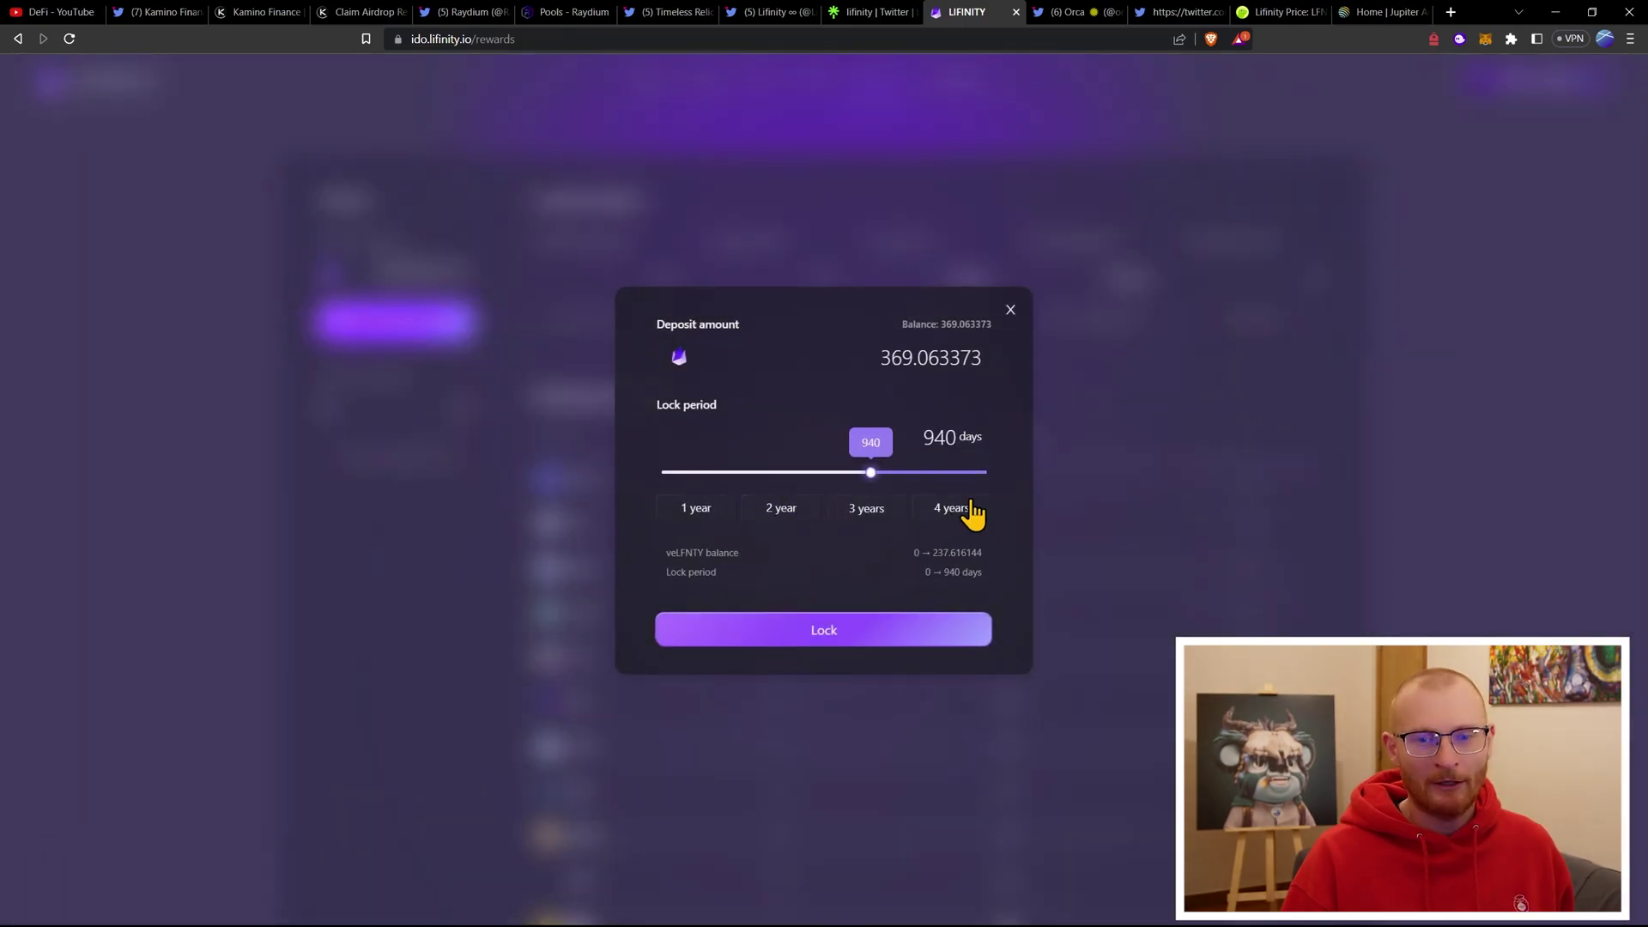
pyautogui.click(685, 496)
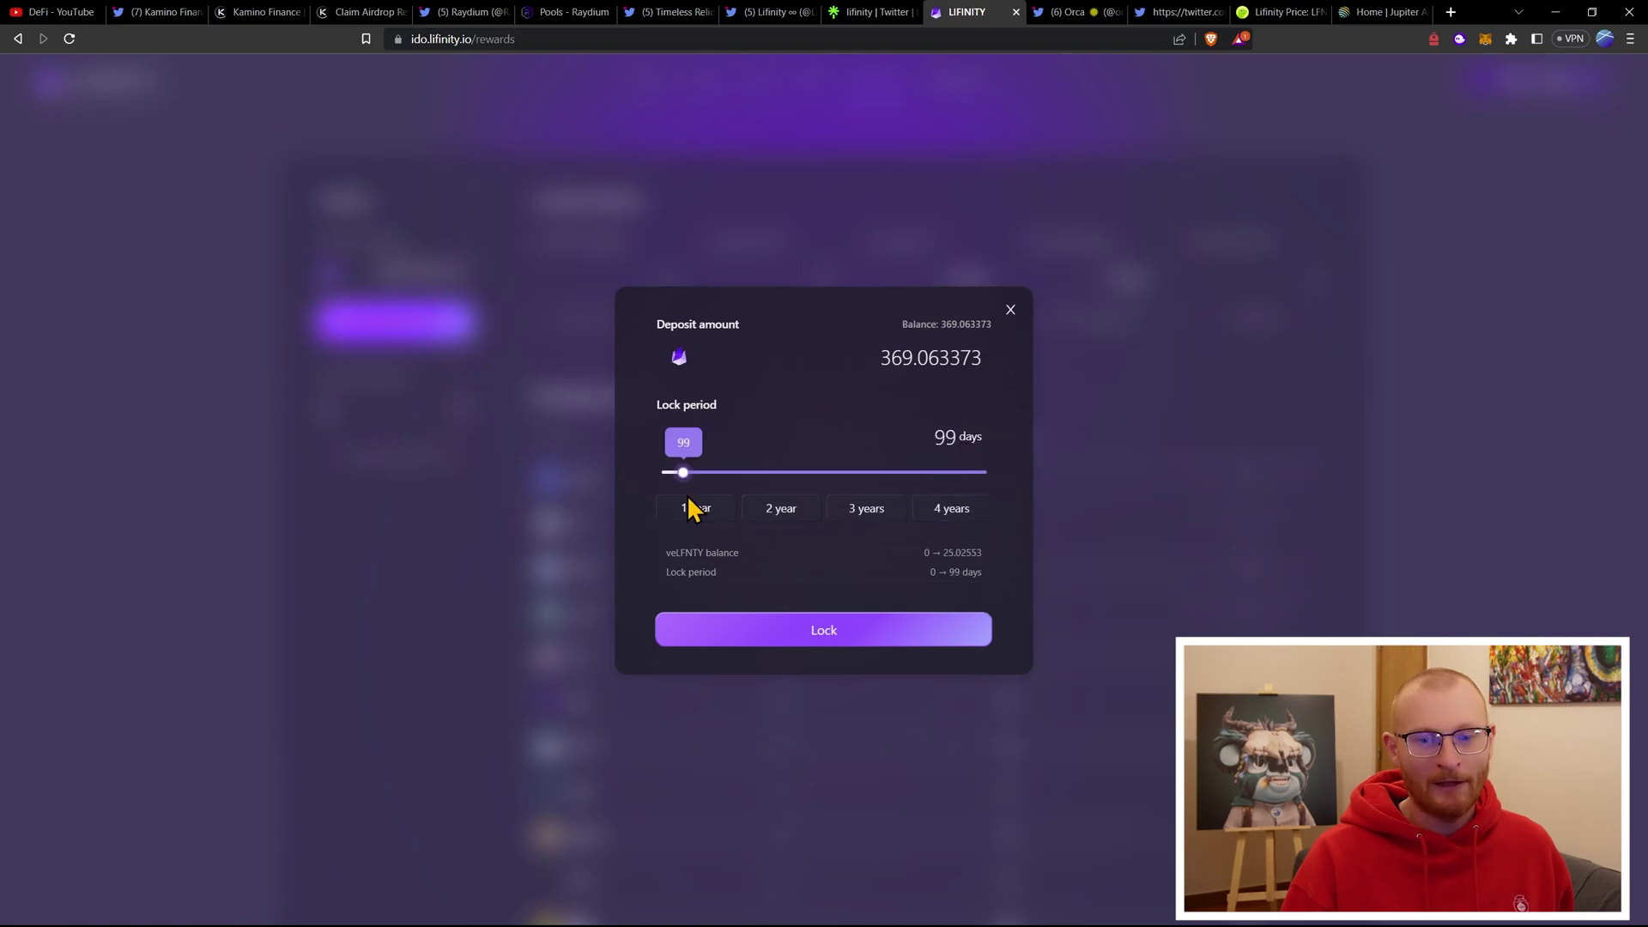
pyautogui.moveTo(692, 506)
pyautogui.mouseDown()
pyautogui.moveTo(674, 487)
pyautogui.moveTo(699, 489)
pyautogui.mouseUp()
pyautogui.click(834, 618)
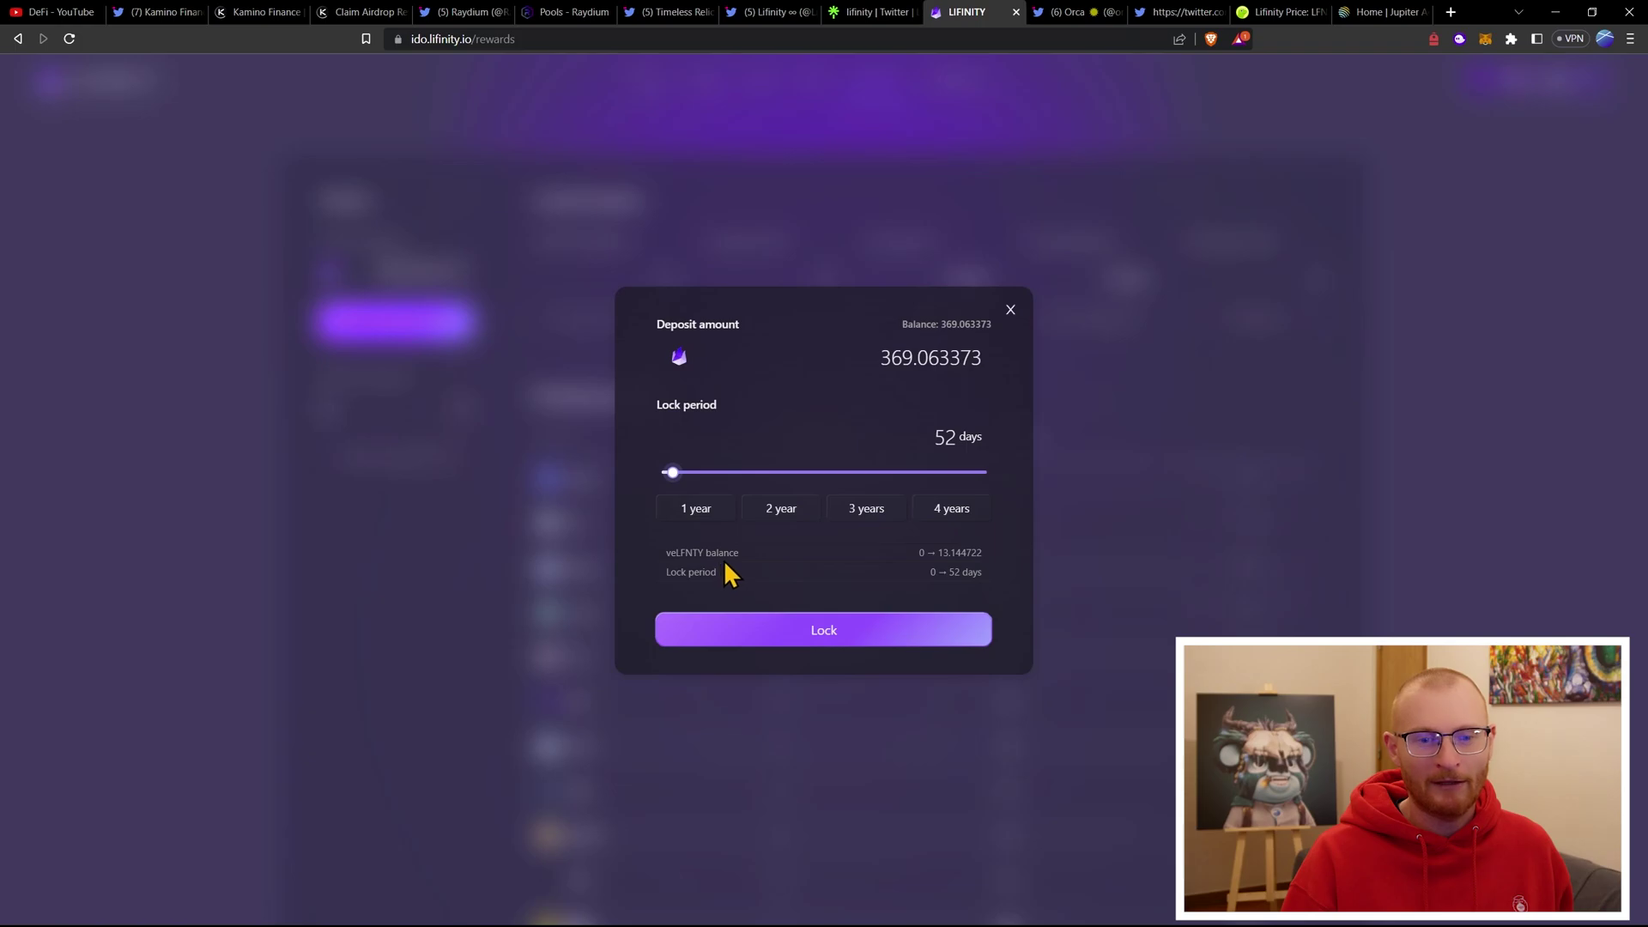
pyautogui.moveTo(677, 479); pyautogui.dragTo(1014, 512)
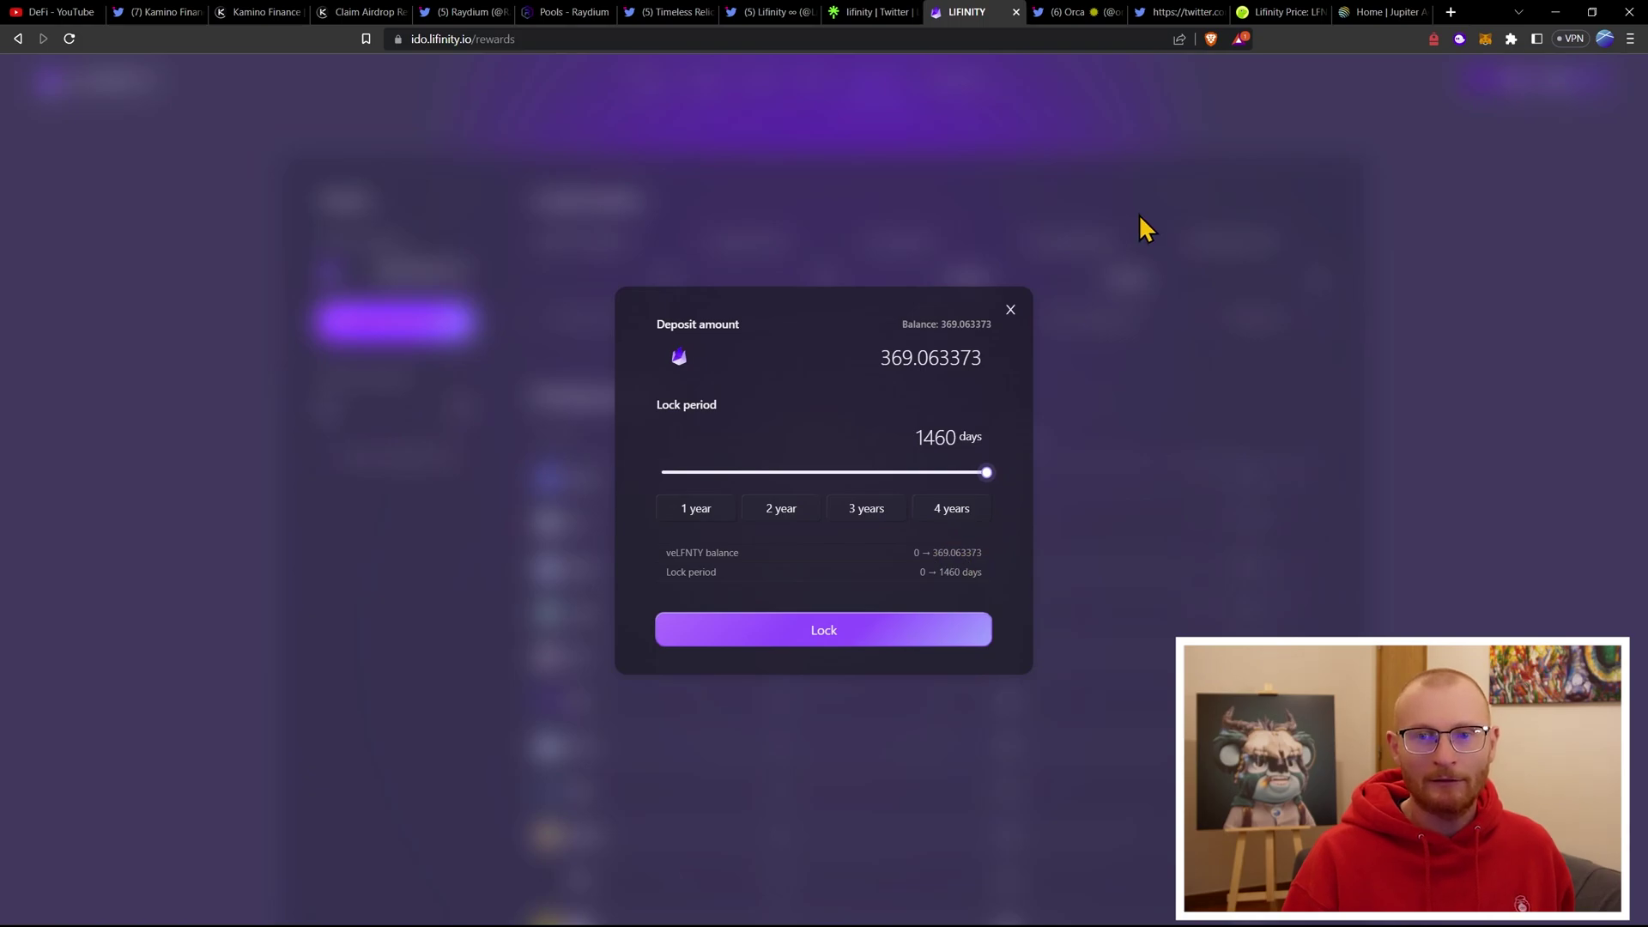
# - Return to Jupiter and search the receive token list for "lifi" to look up the xLFNTY token
pyautogui.click(1369, 14)
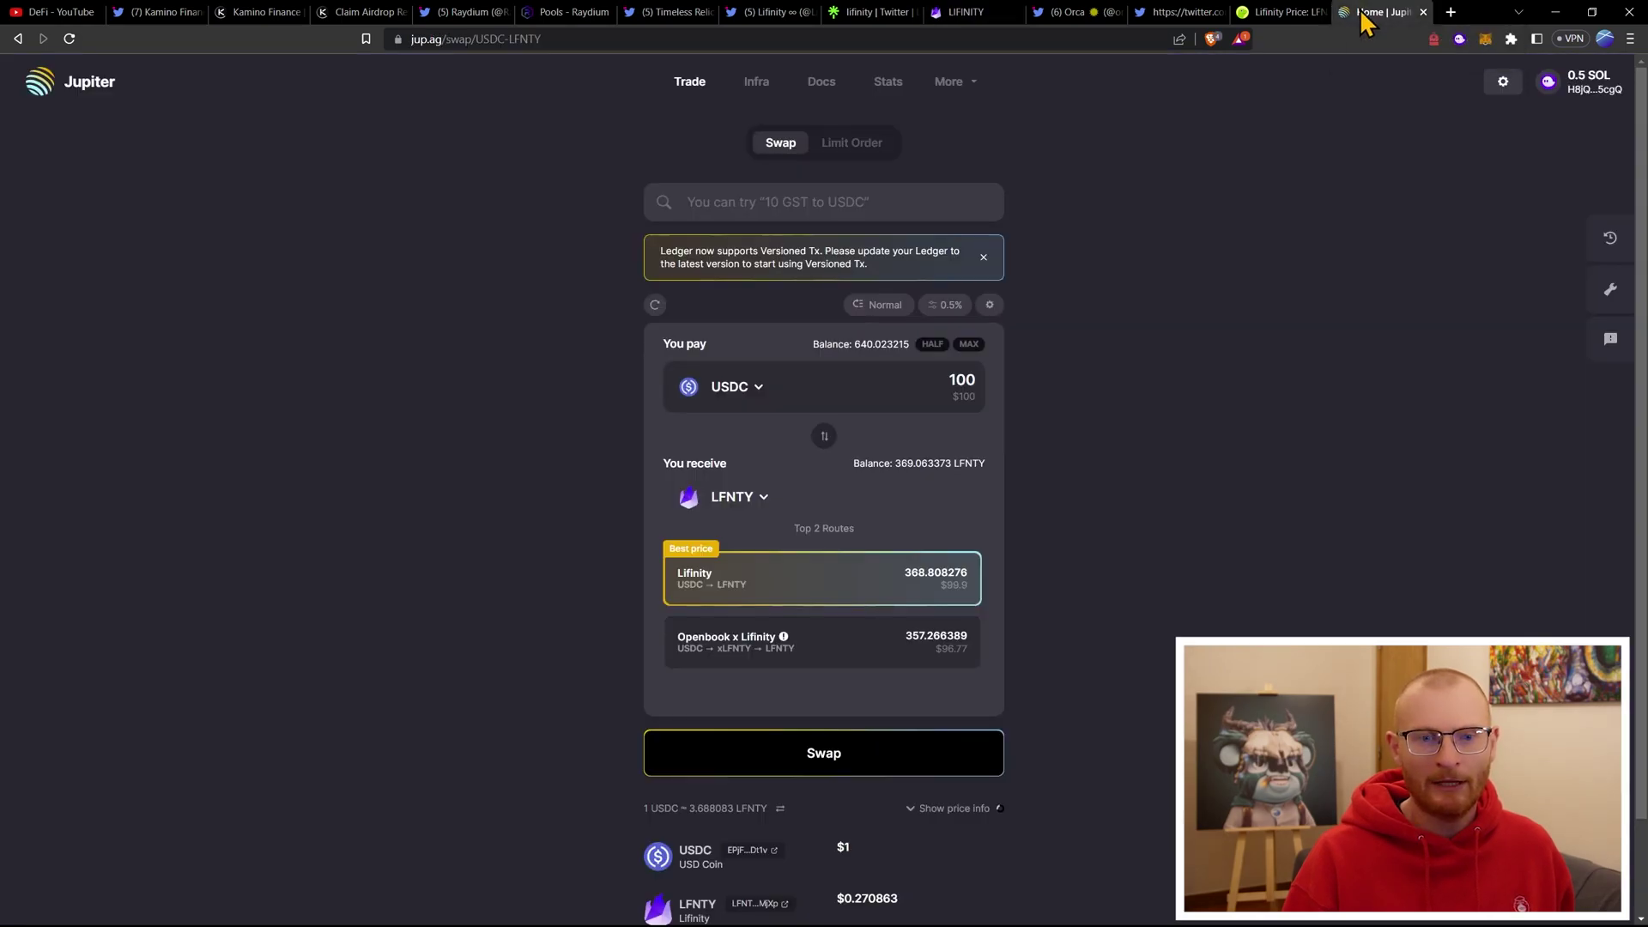
pyautogui.click(737, 500)
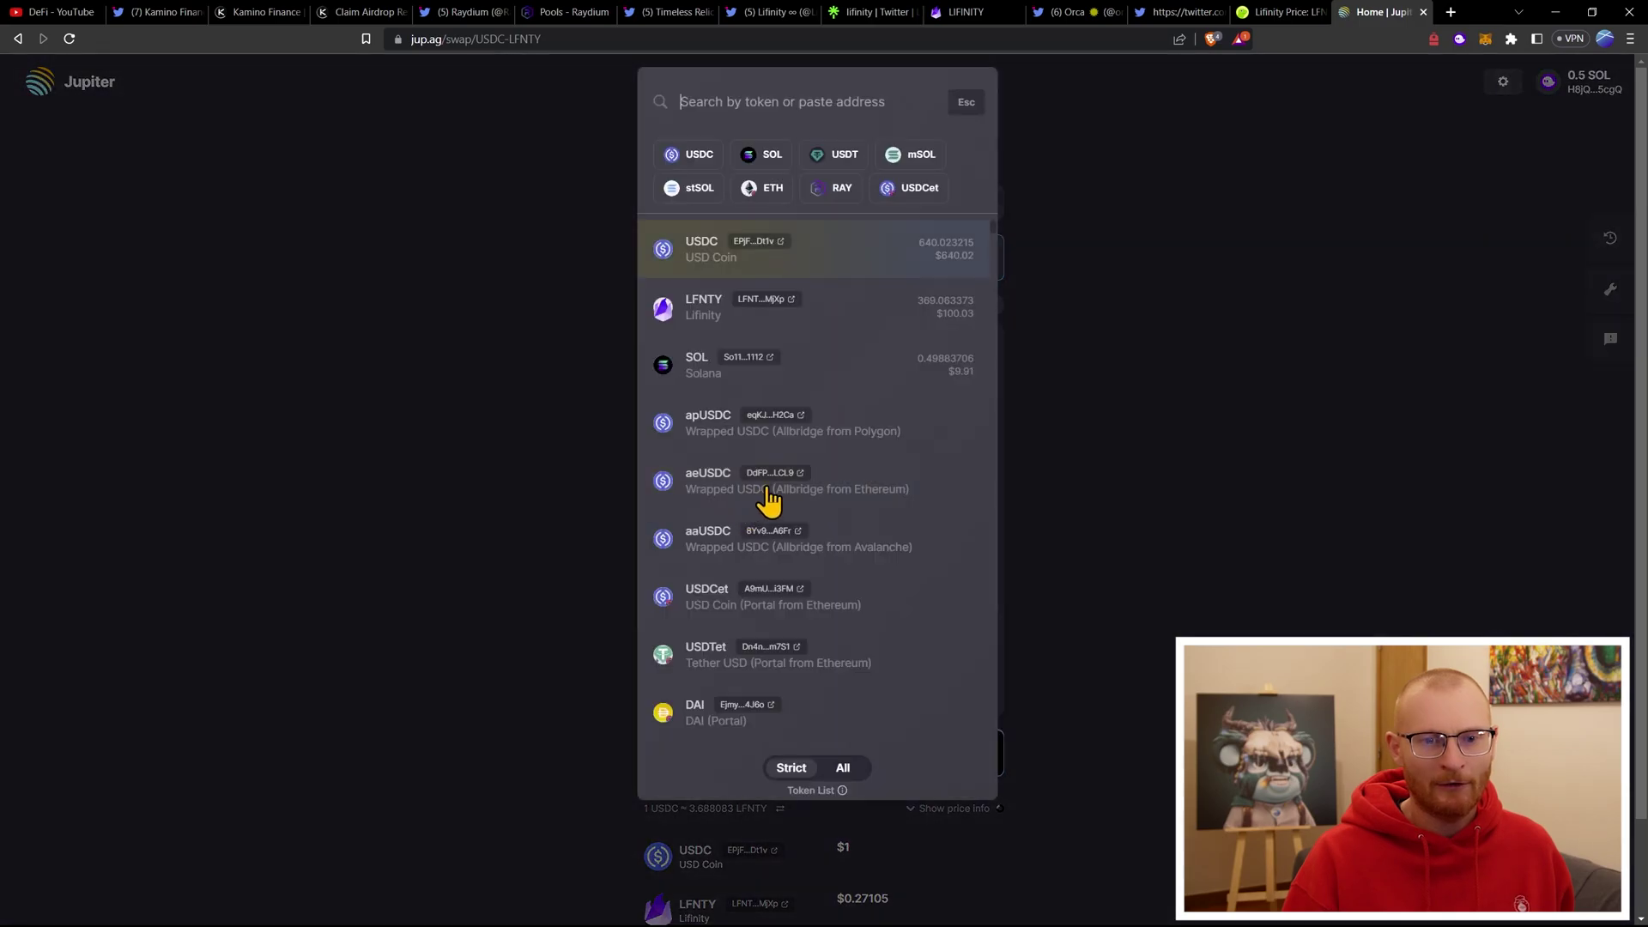
pyautogui.write('lifi')
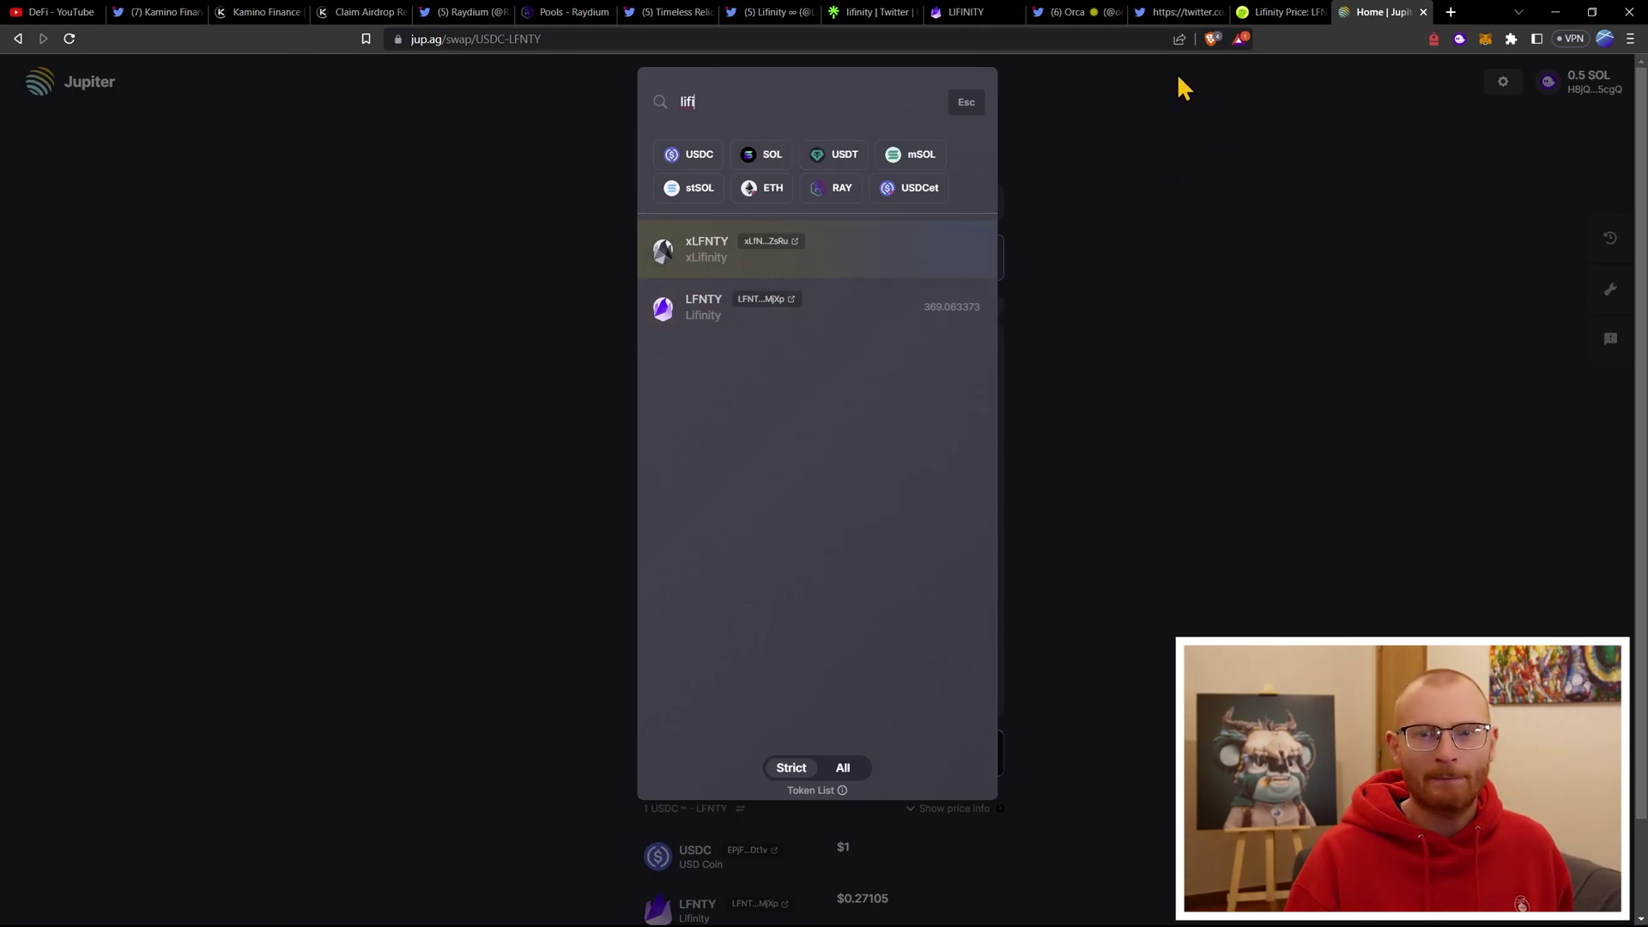
# - Set Lifinity's lock period to 52 days, lock 369.063373 LFNTY and approve the transaction in the Phantom wallet
pyautogui.click(968, 12)
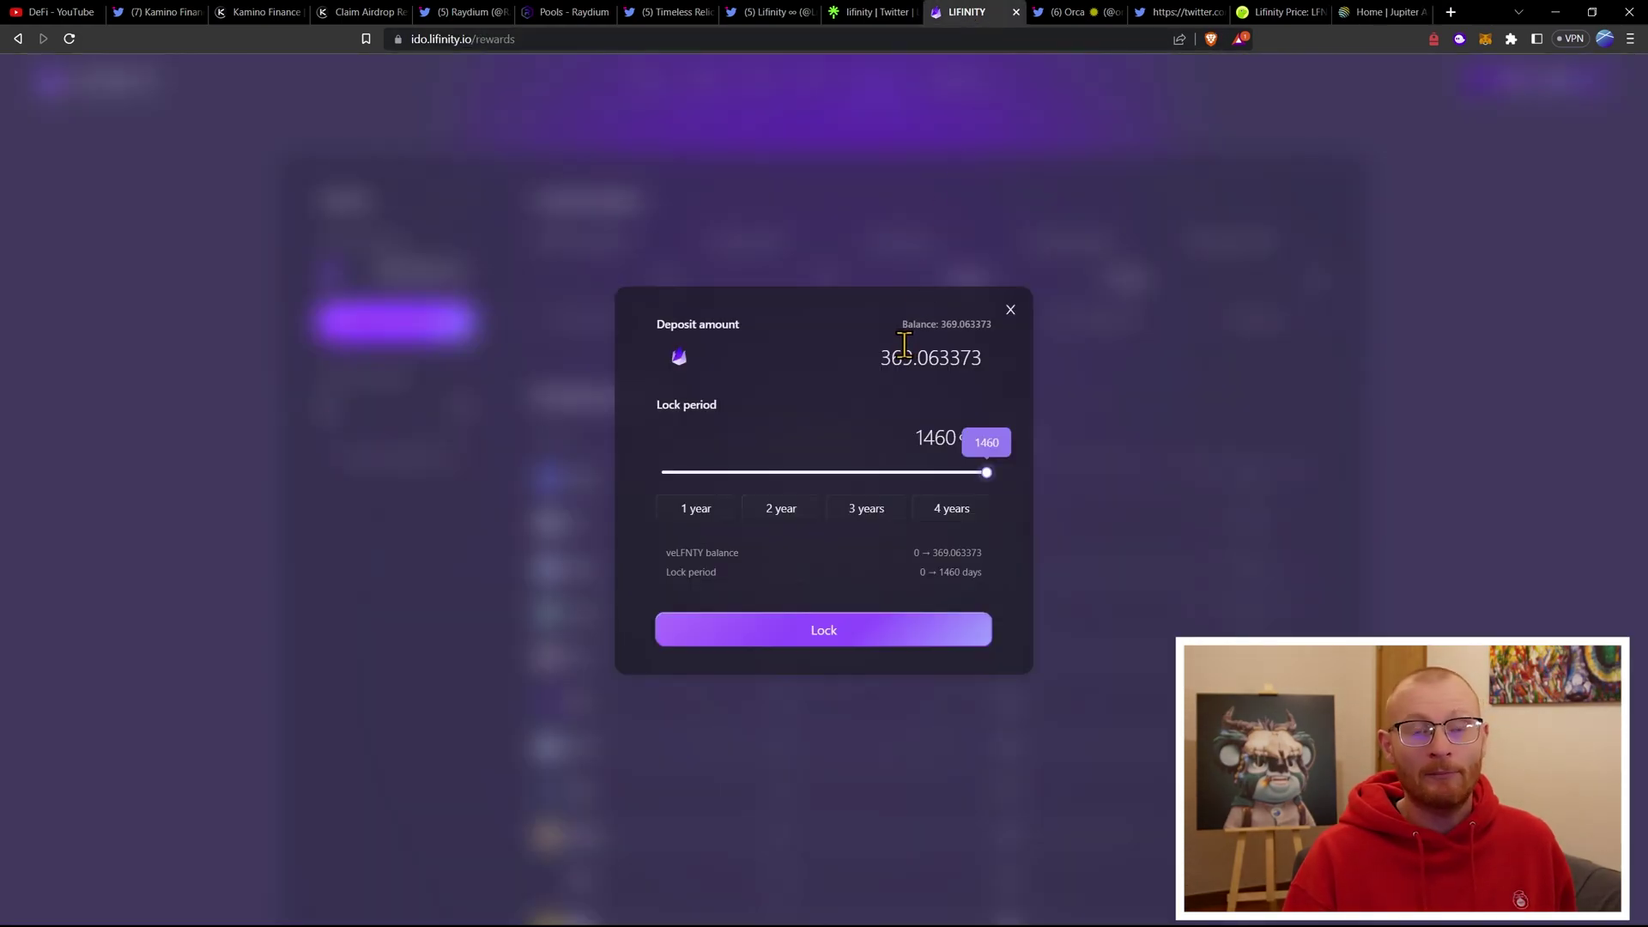
pyautogui.moveTo(987, 475); pyautogui.dragTo(675, 502)
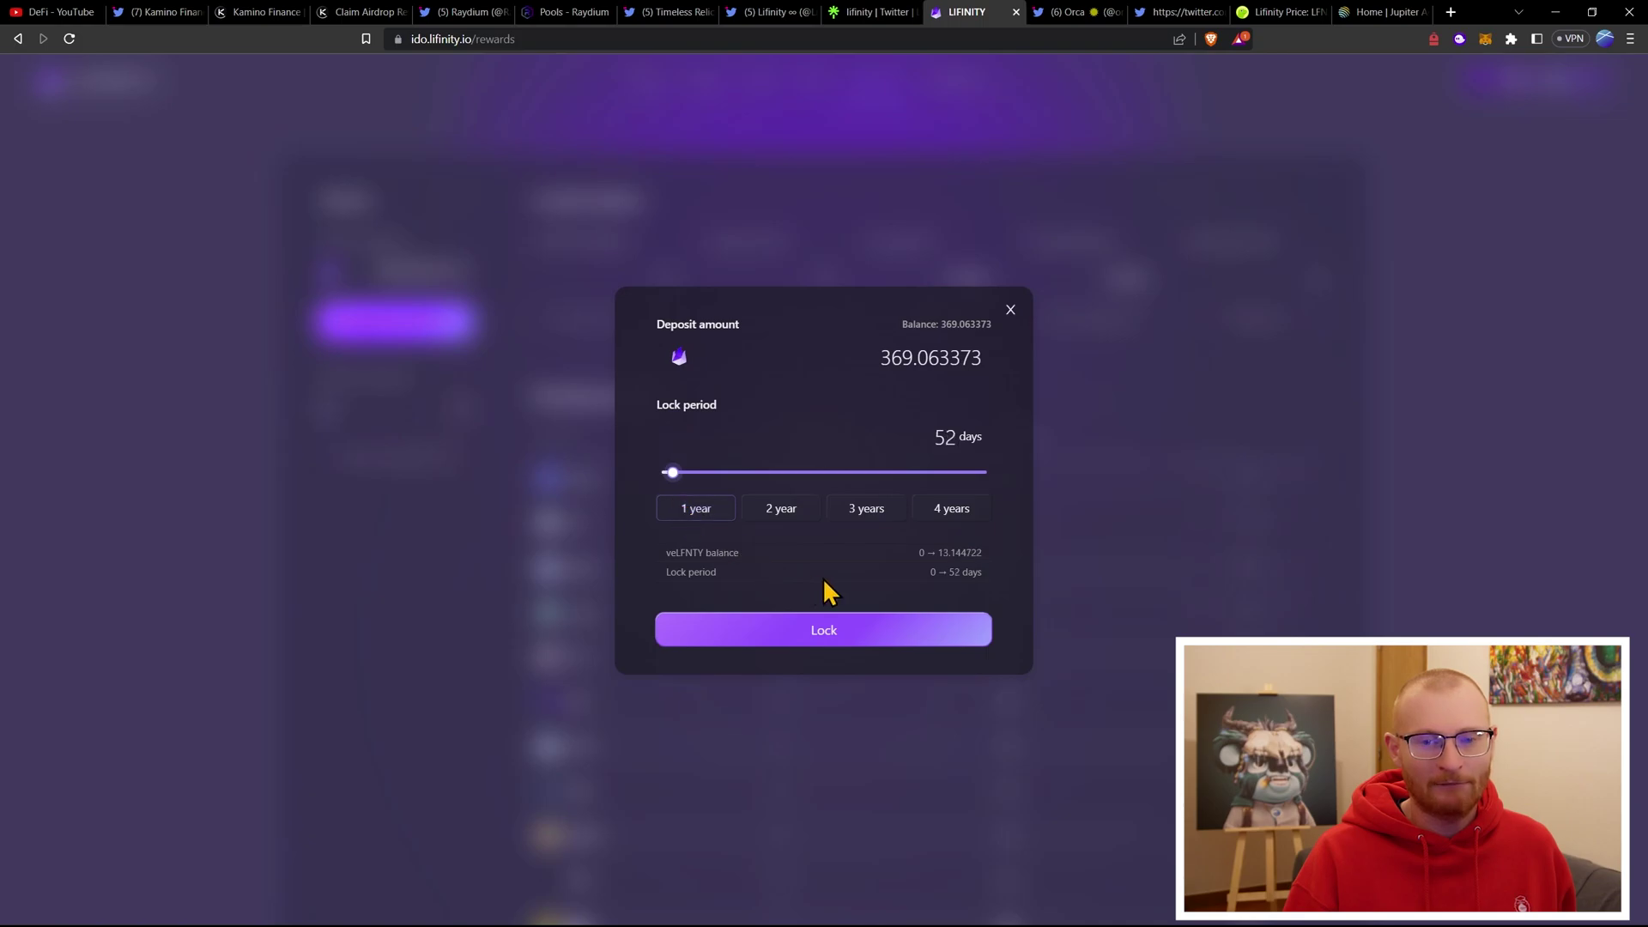
pyautogui.click(848, 629)
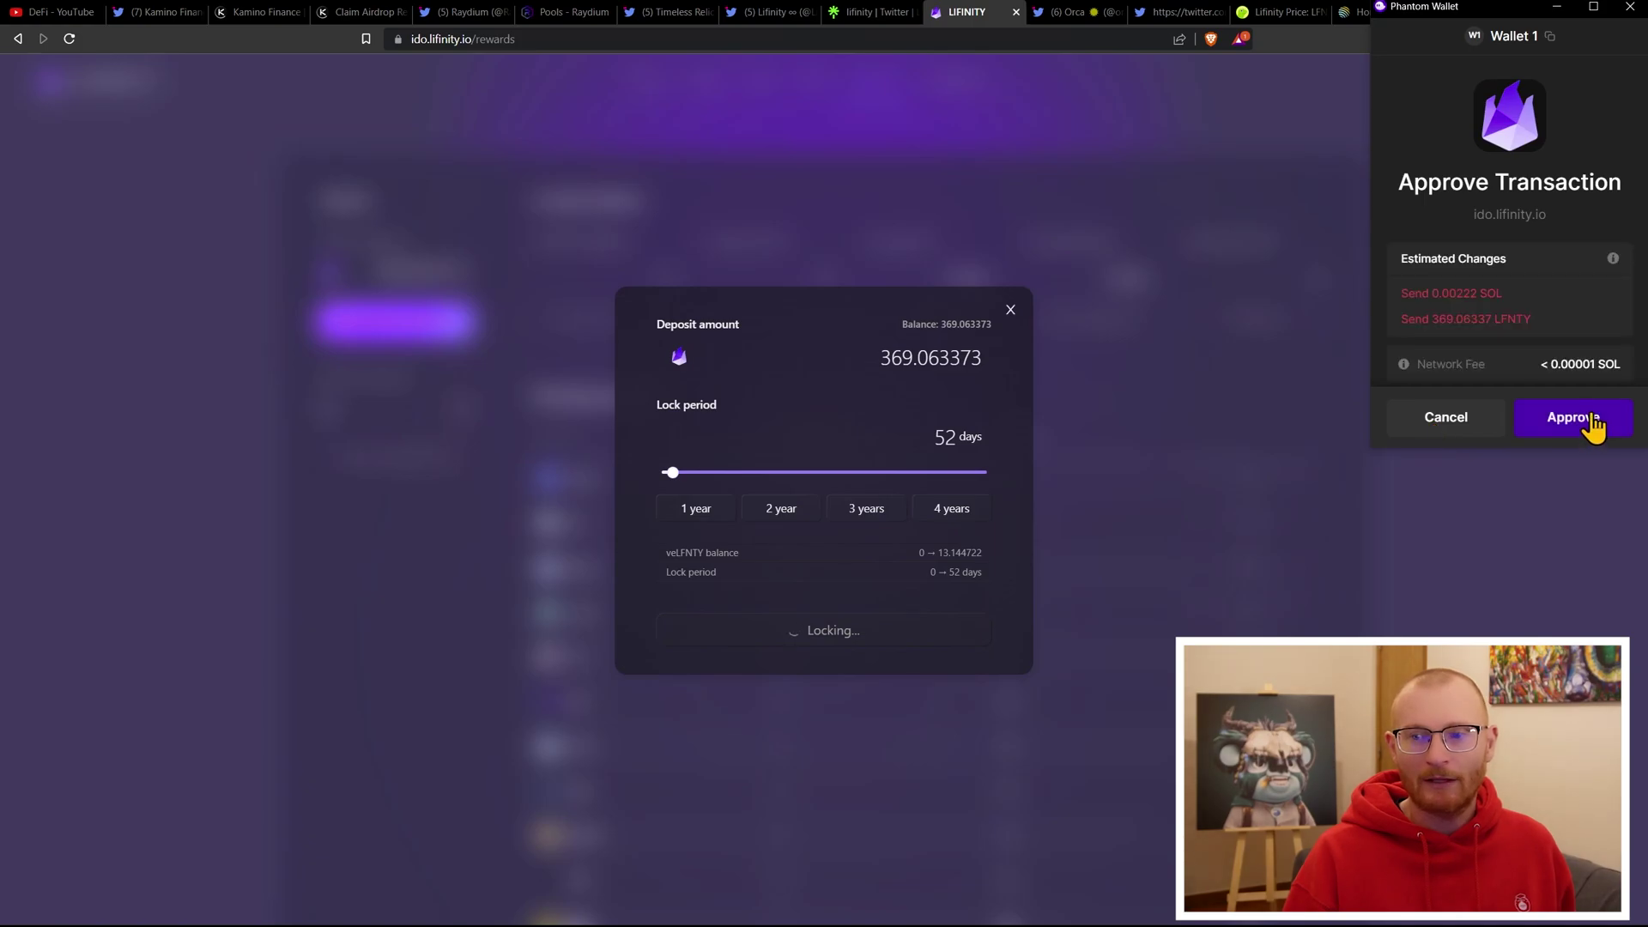
pyautogui.click(1574, 418)
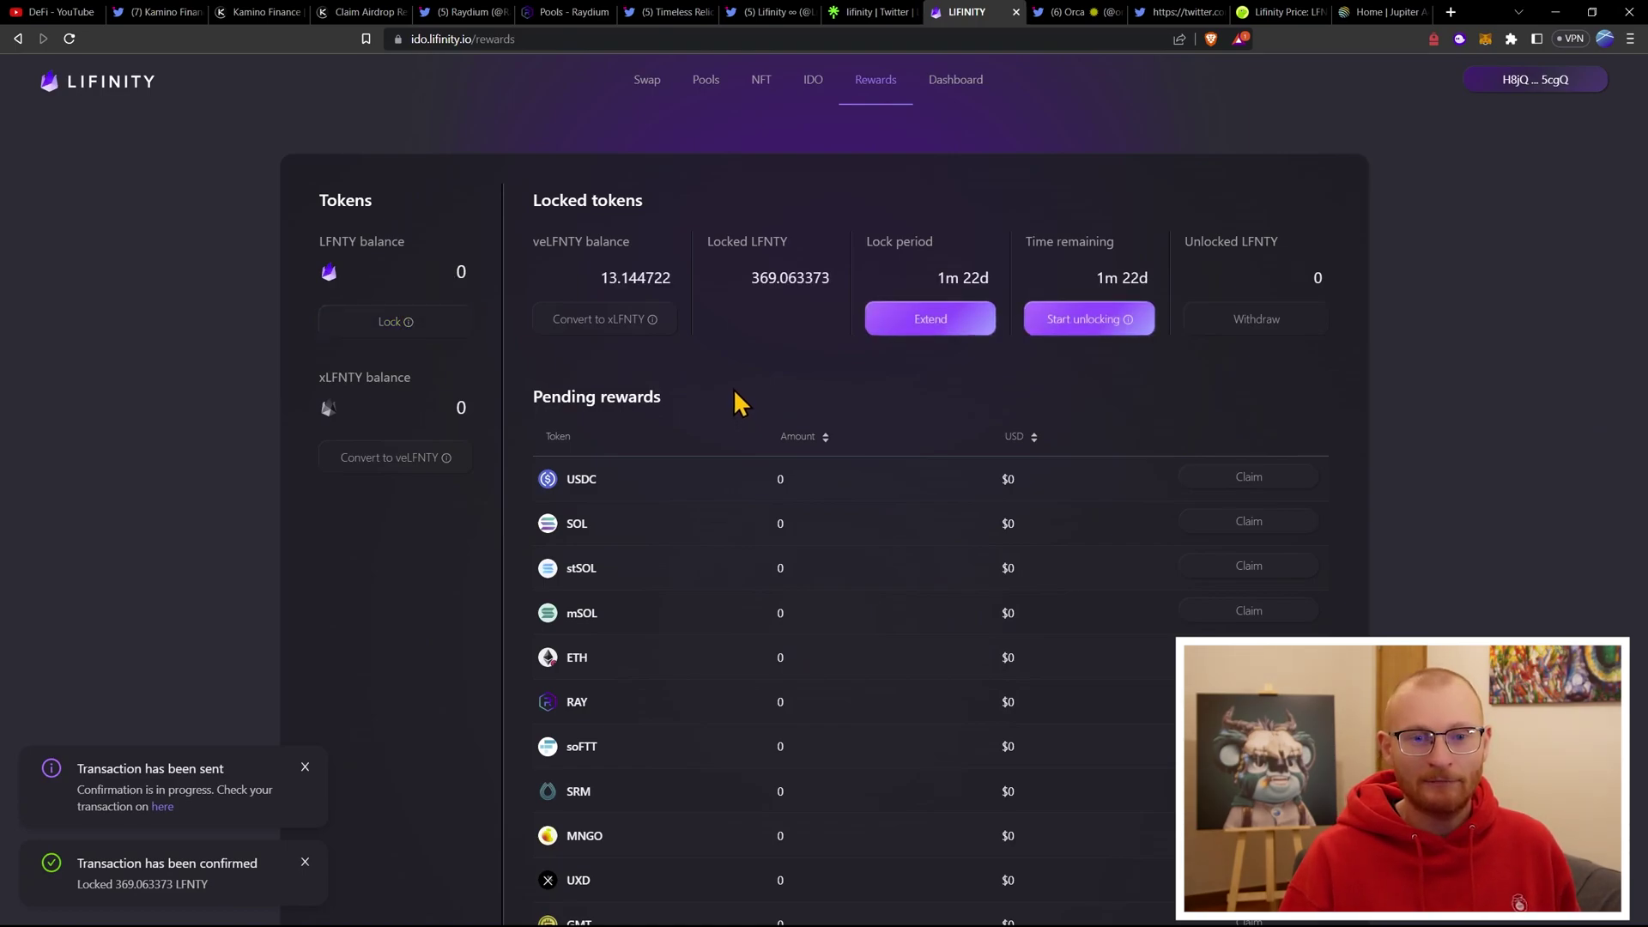
# - Open Orca's website from its Twitter profile and examine the fee rates, liquidity and APRs of its concentrated liquidity pools
pyautogui.click(1070, 13)
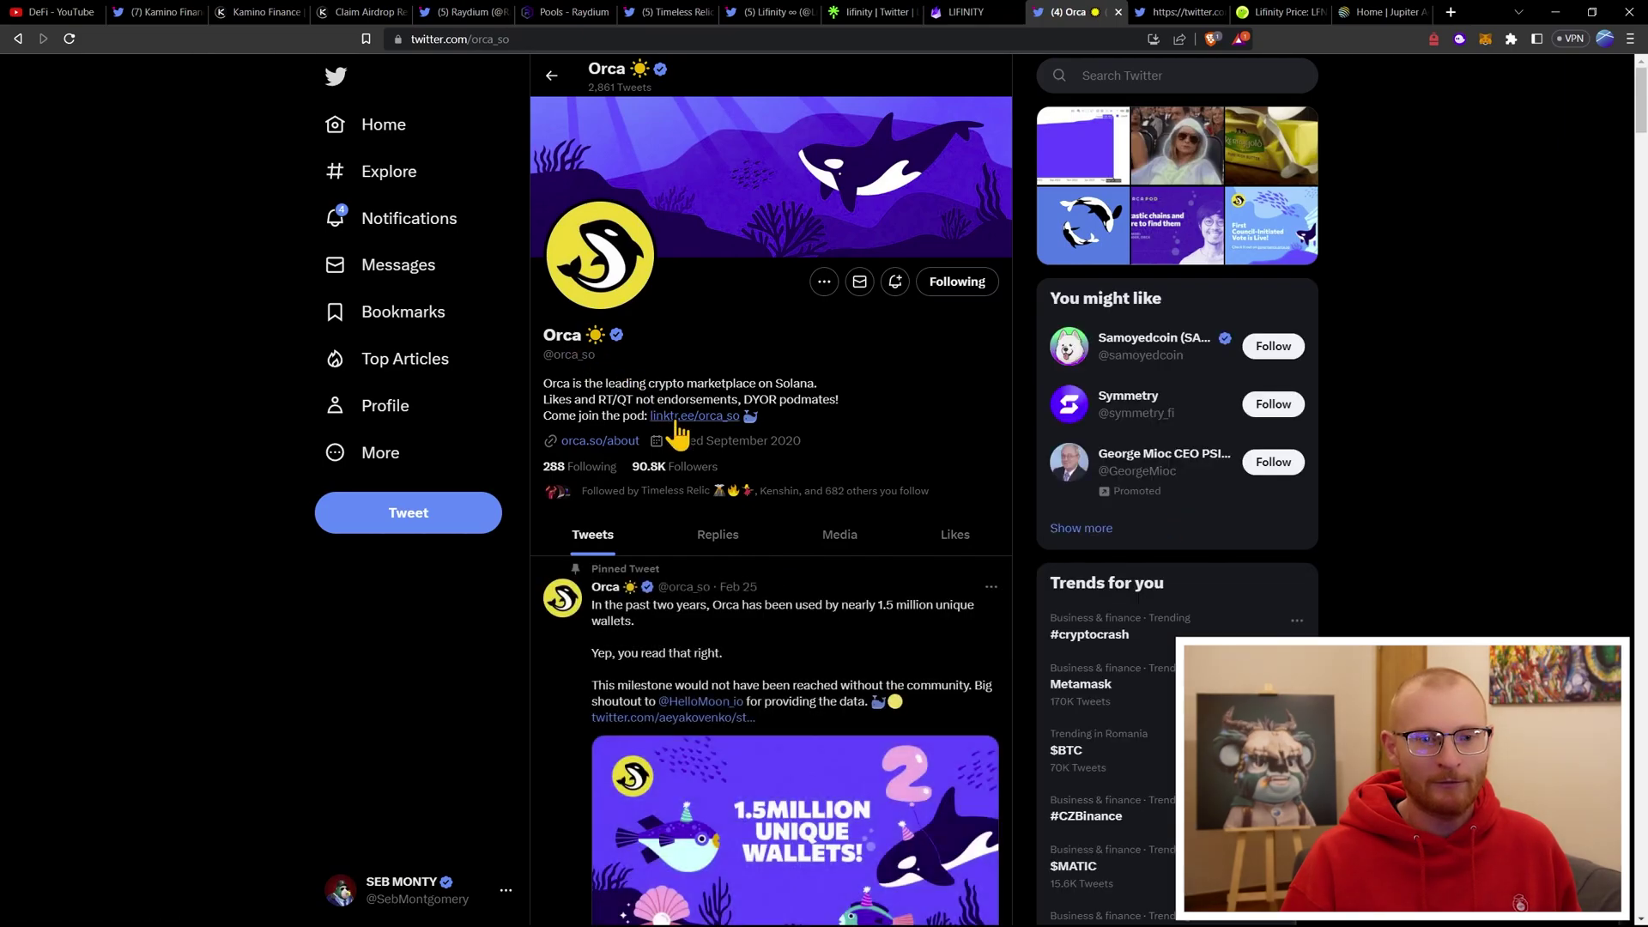
pyautogui.click(612, 442)
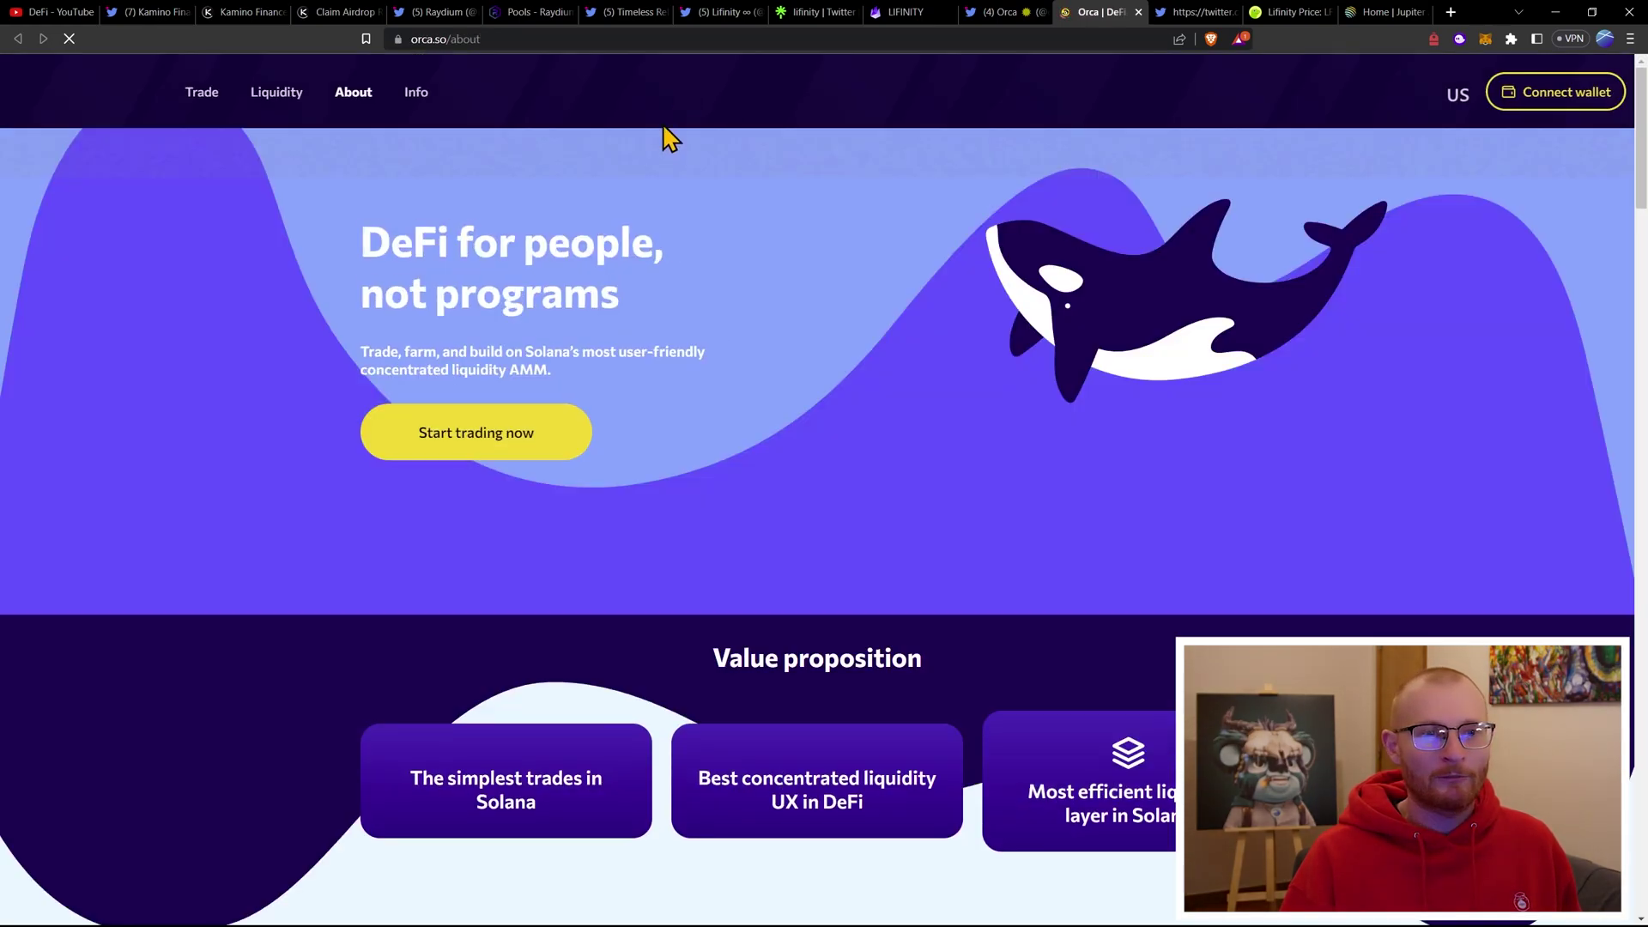
pyautogui.click(276, 99)
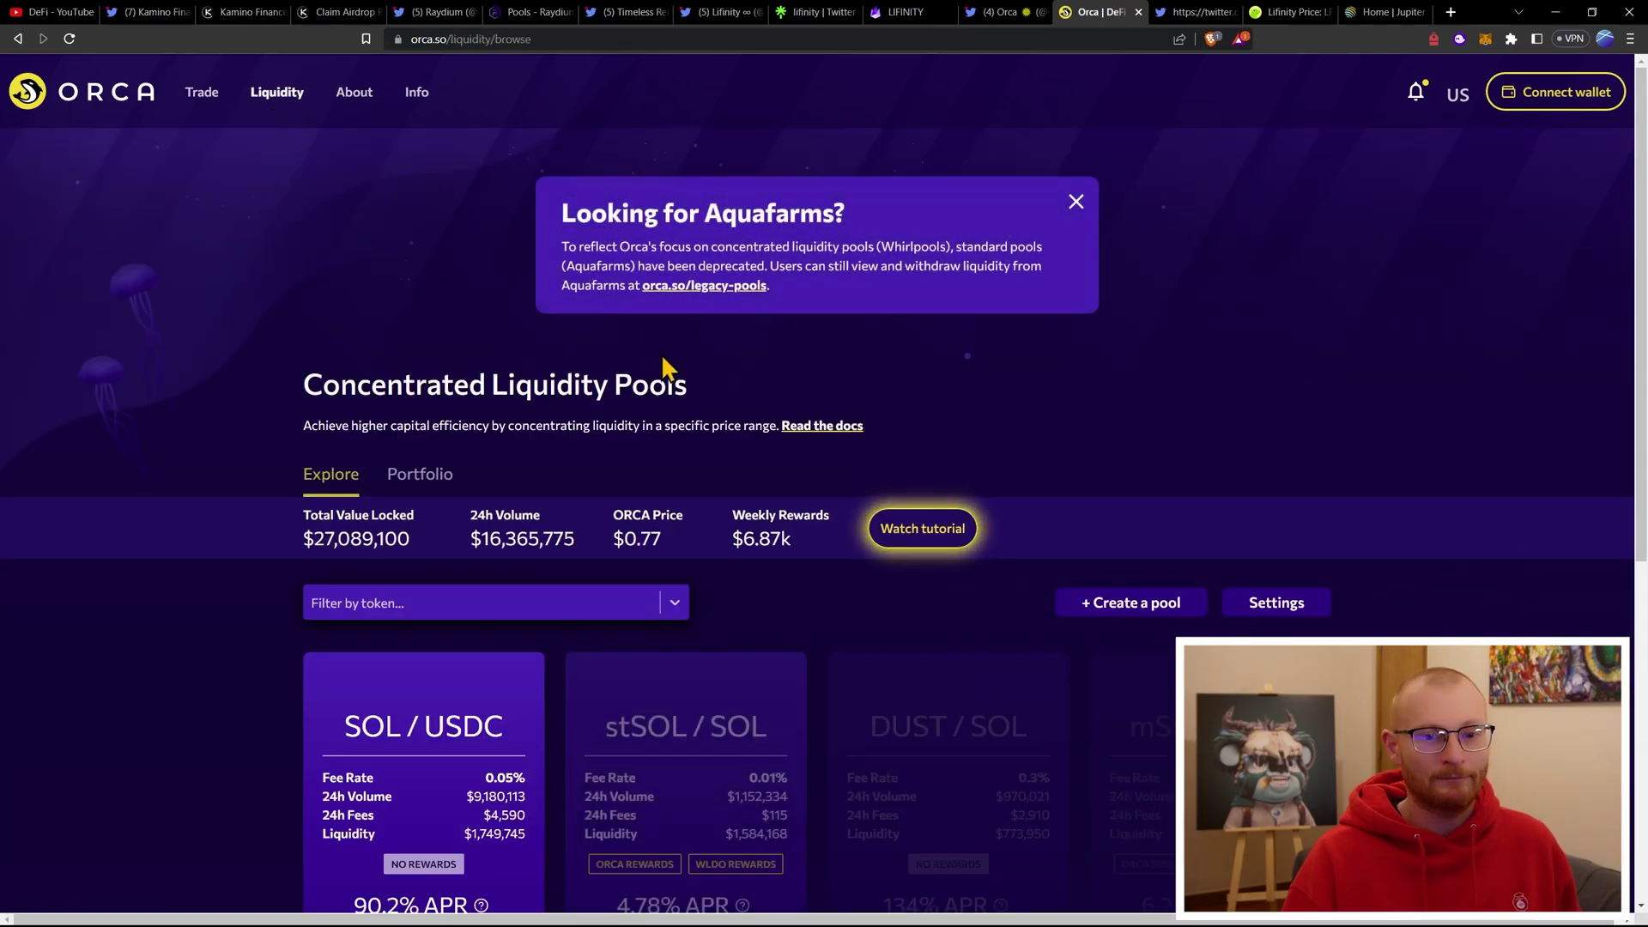
pyautogui.scroll(-3, 809, 433)
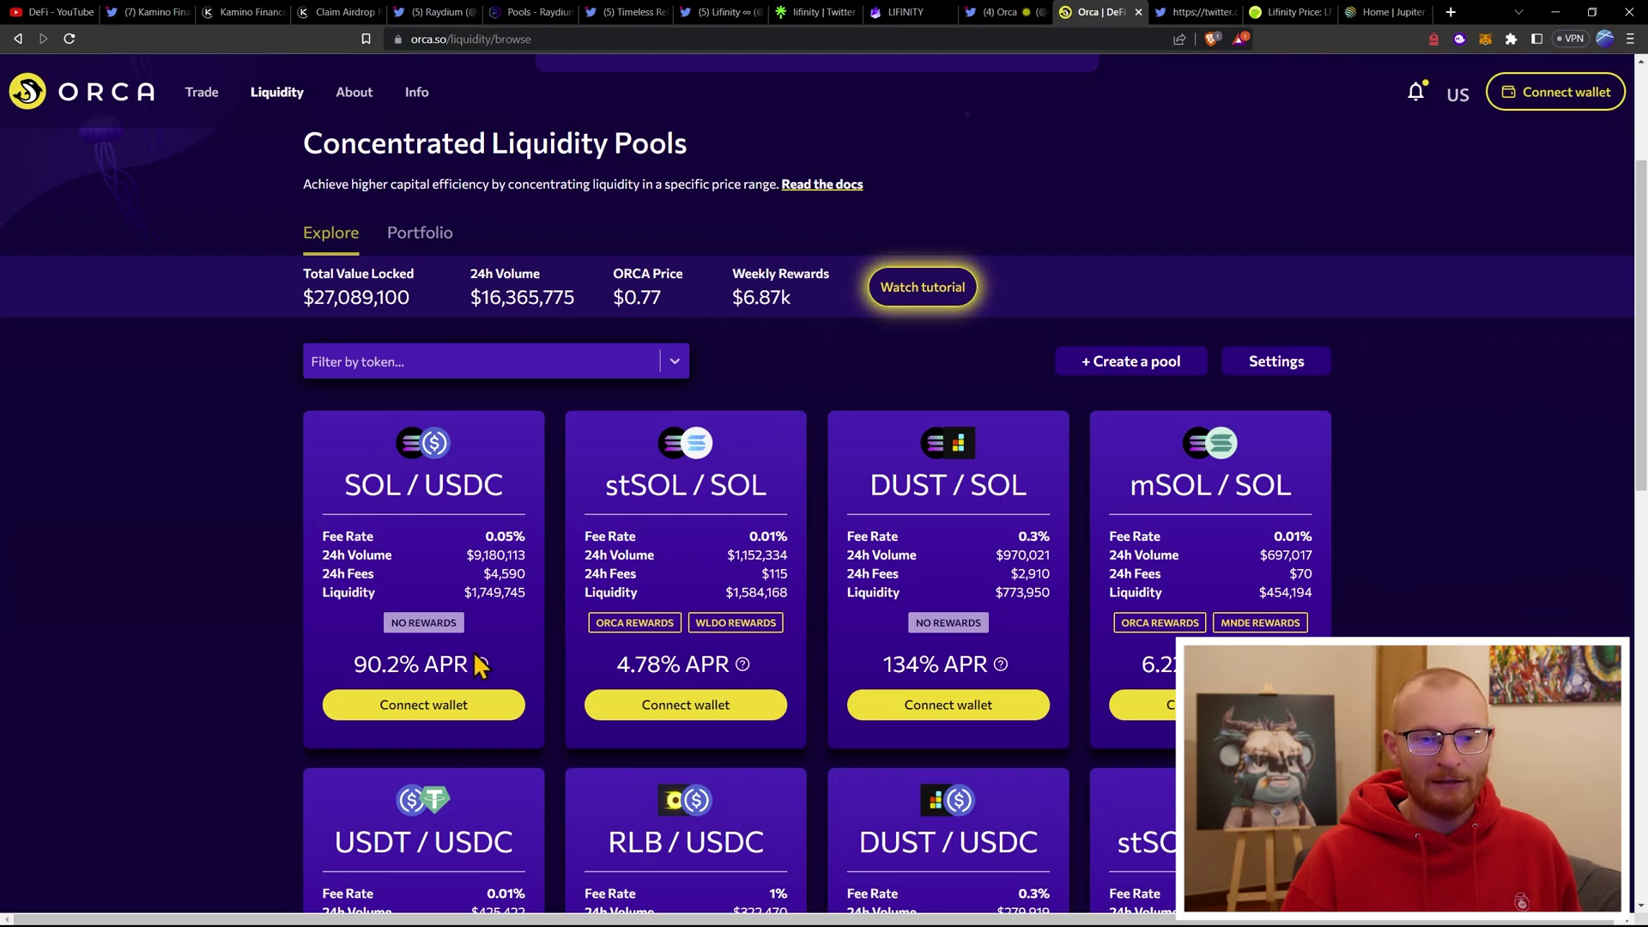
pyautogui.scroll(-2, 491, 601)
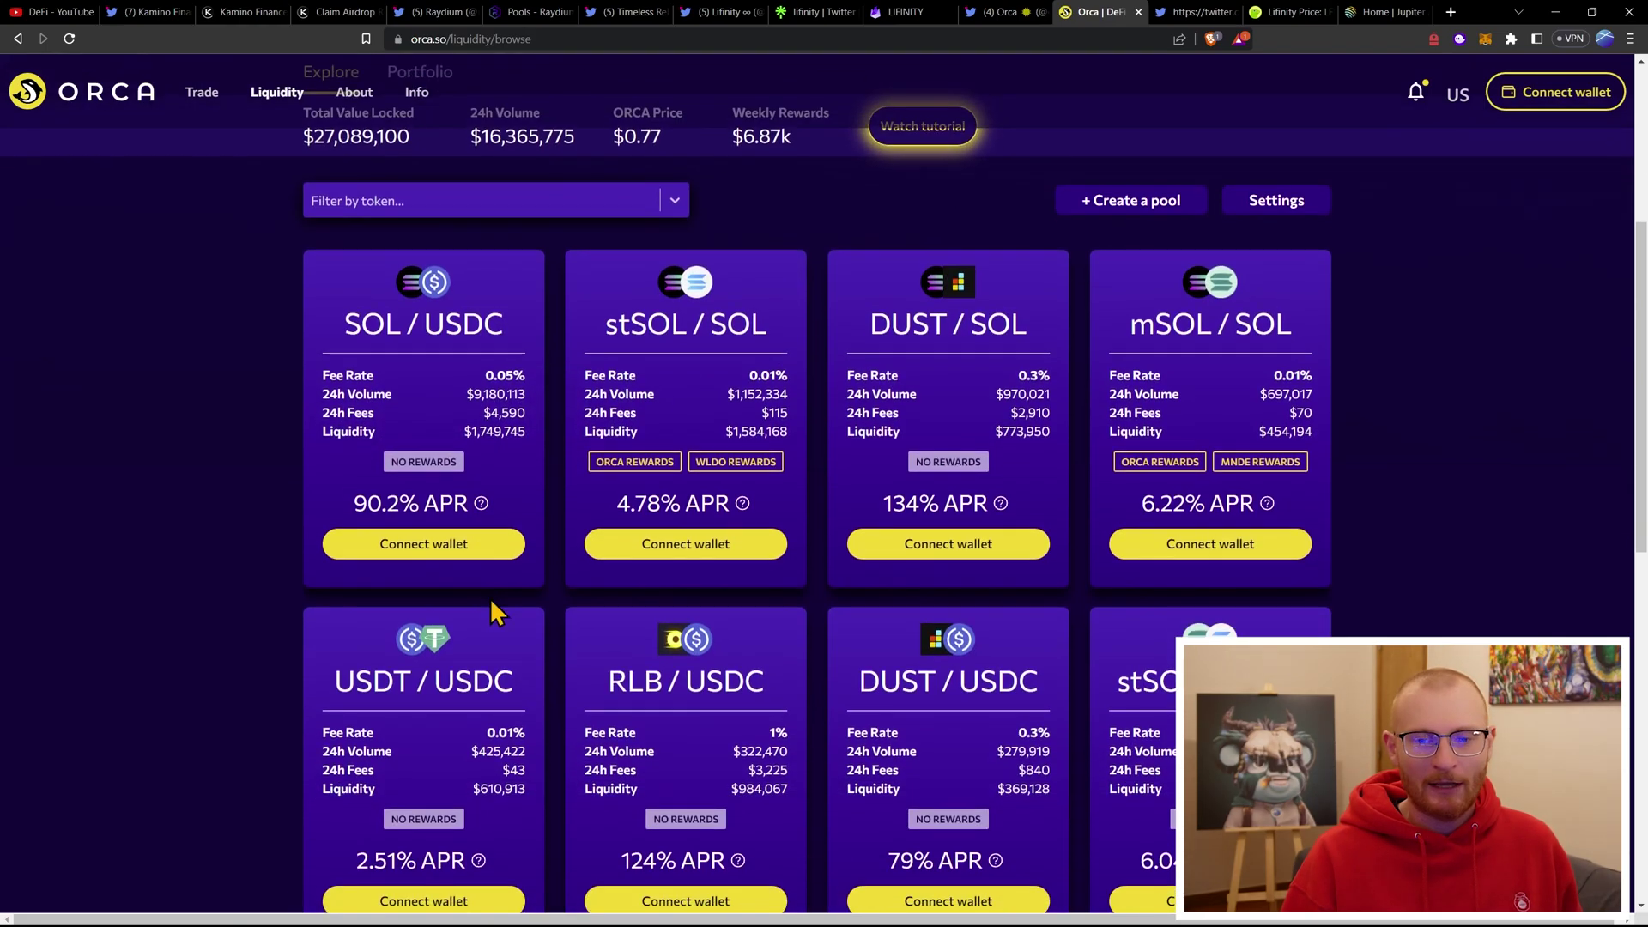
pyautogui.scroll(-5, 491, 600)
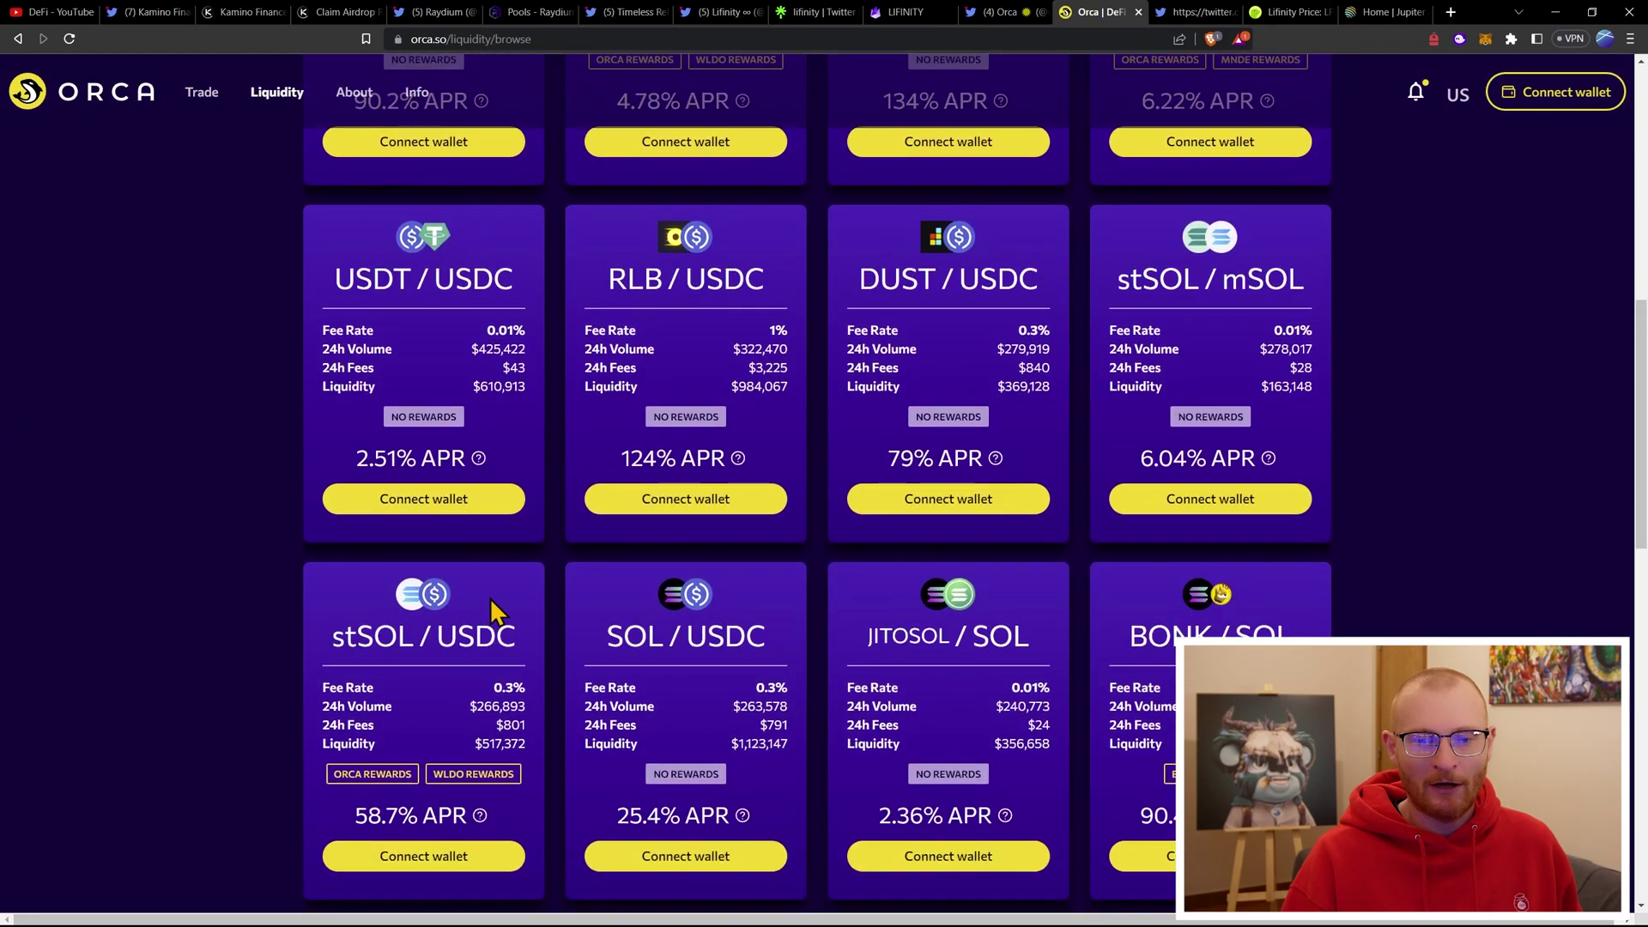
pyautogui.scroll(-4, 491, 598)
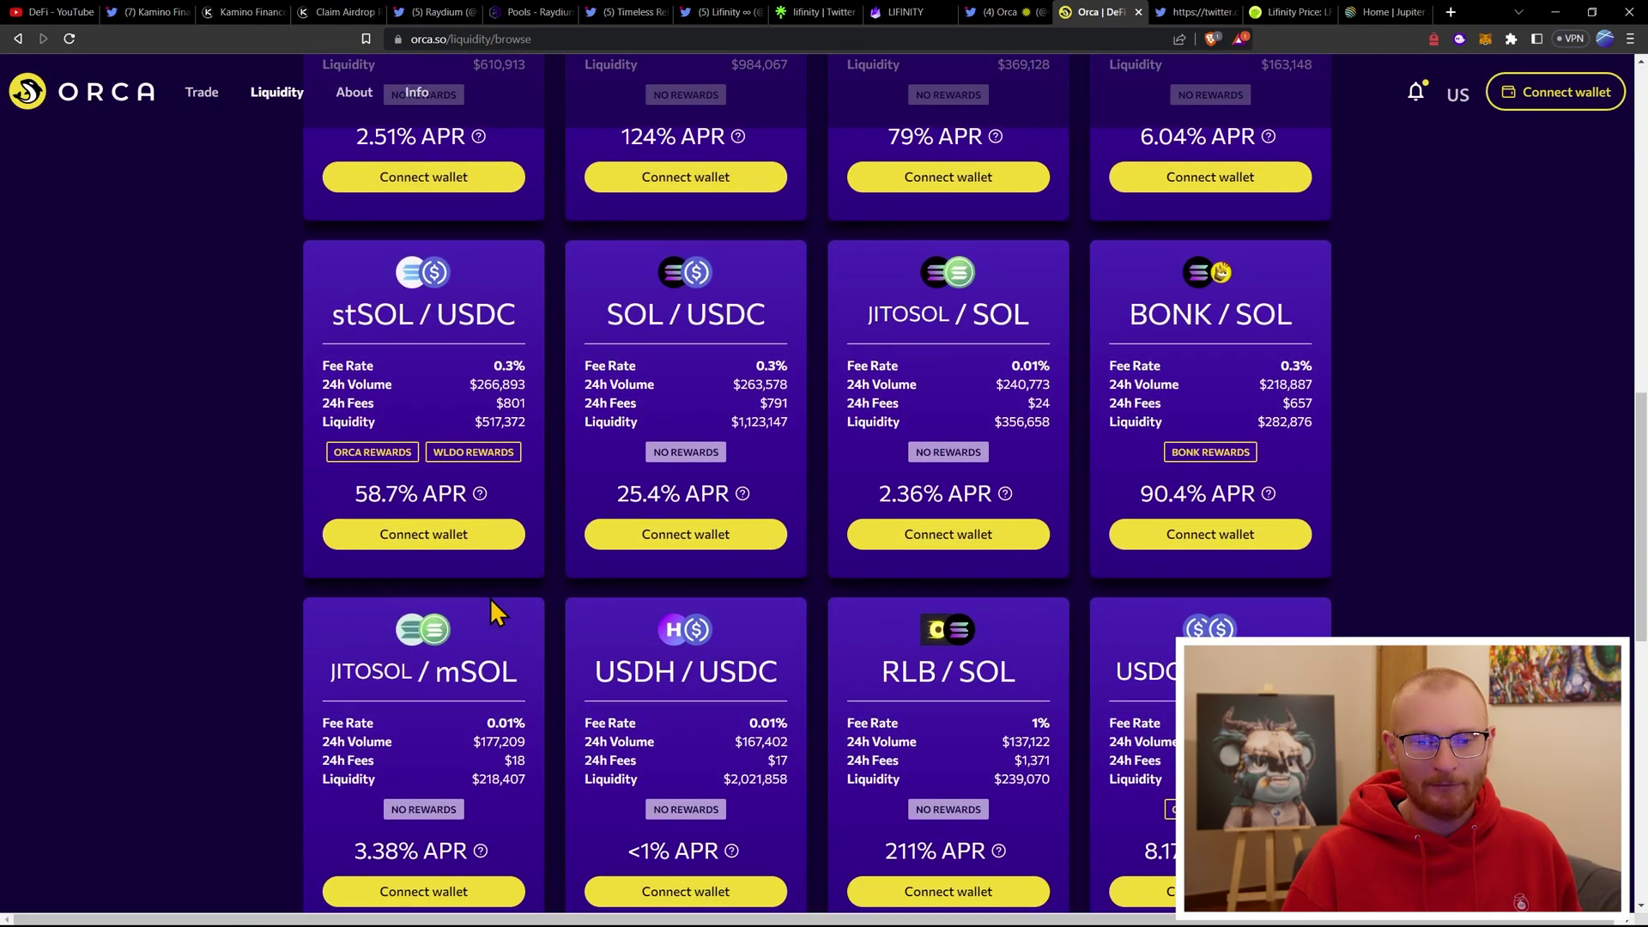
pyautogui.scroll(12, 491, 597)
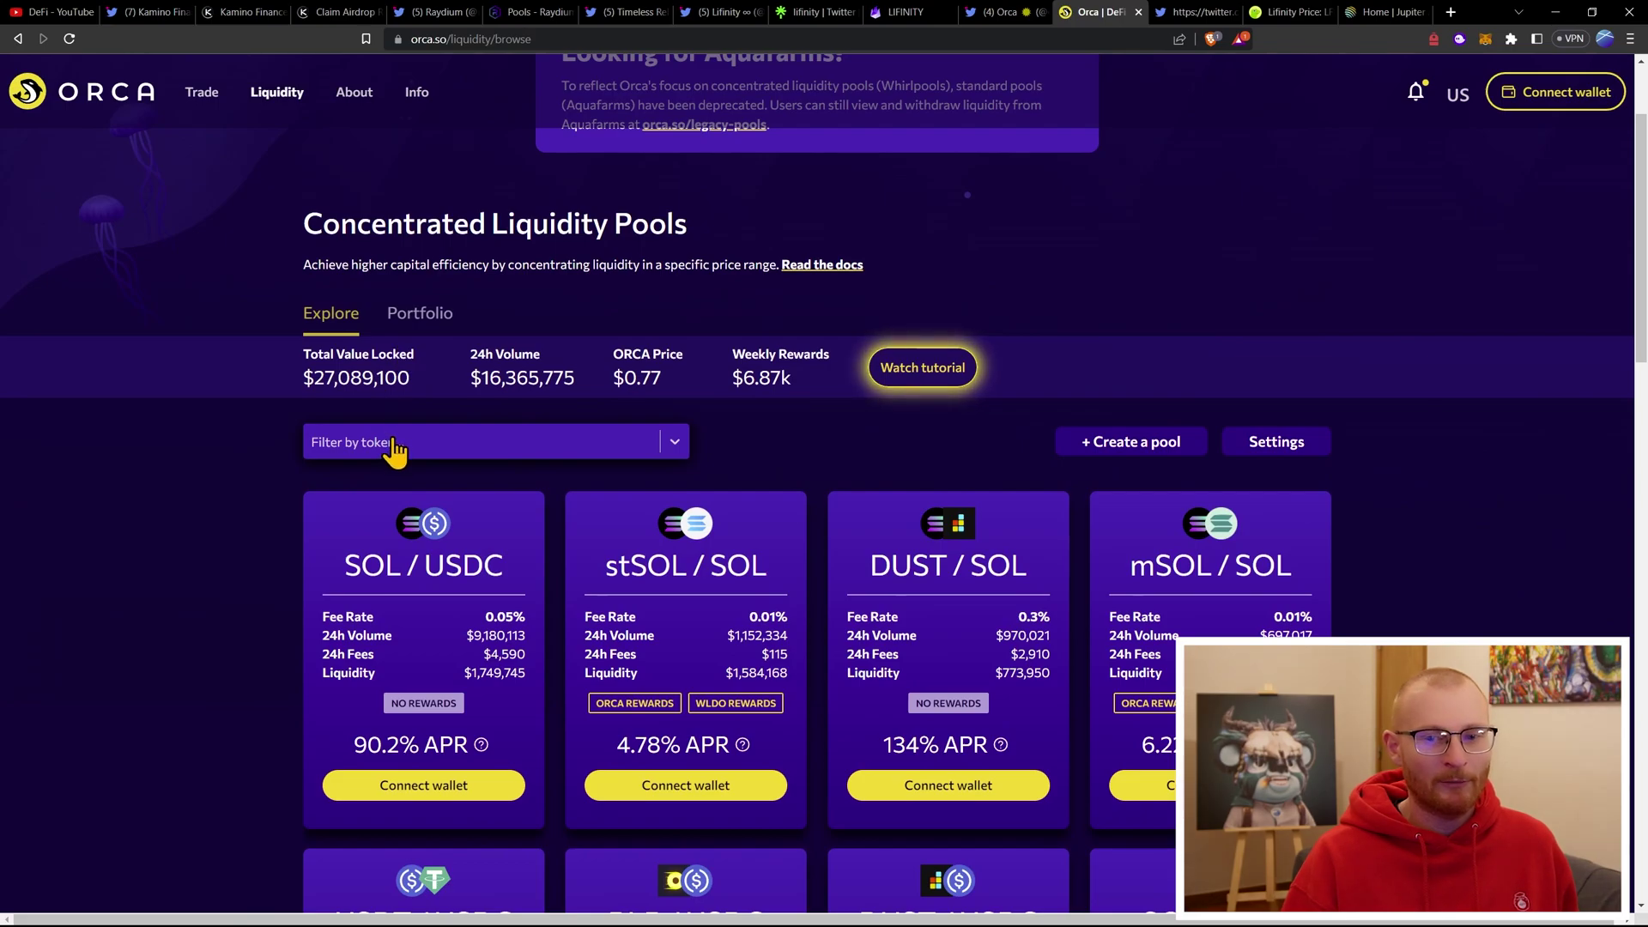
# - Filter Orca's concentrated liquidity pools by the Wrapped Solana (SOL) token, searching for "sol"
pyautogui.click(394, 447)
pyautogui.write('so')
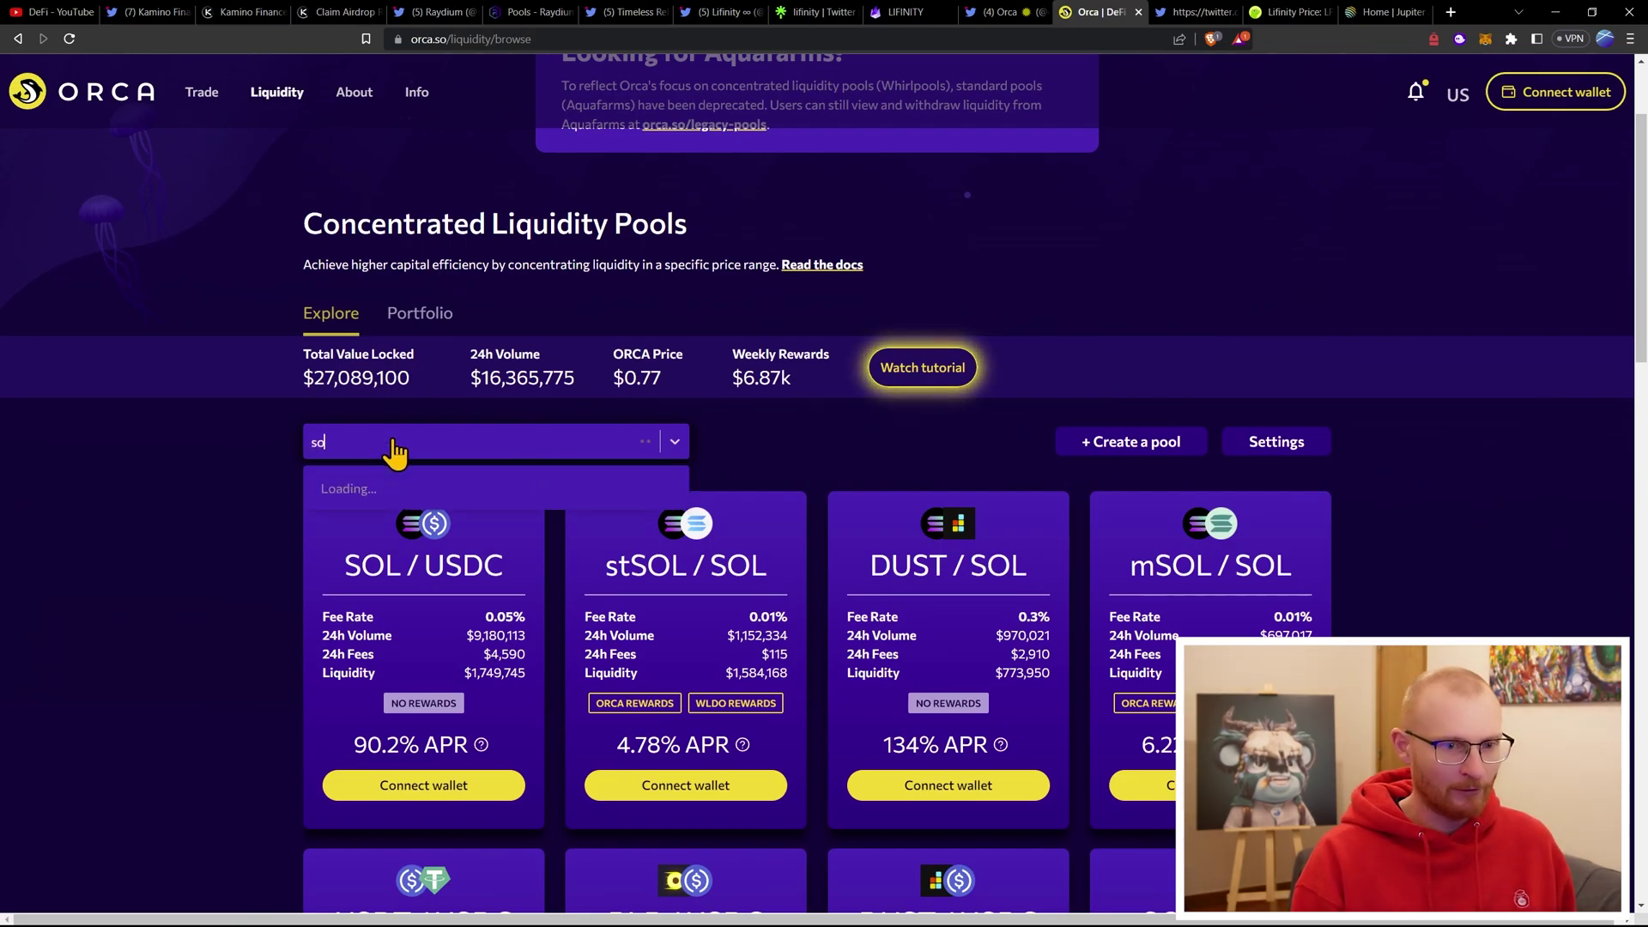
pyautogui.write('l')
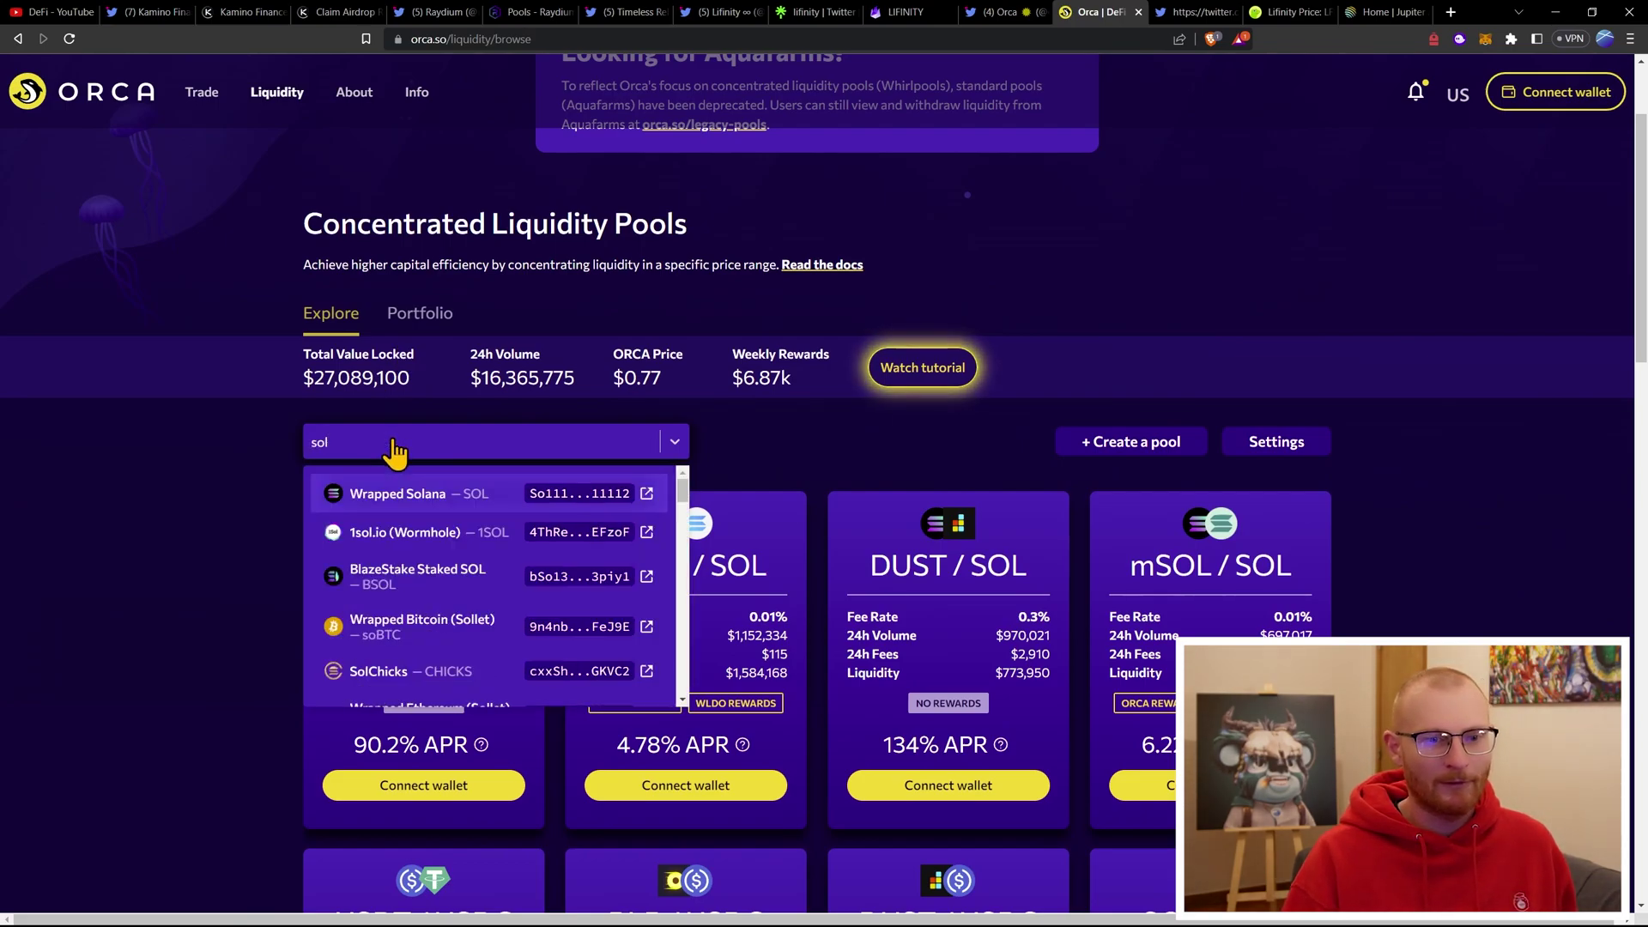
pyautogui.click(404, 495)
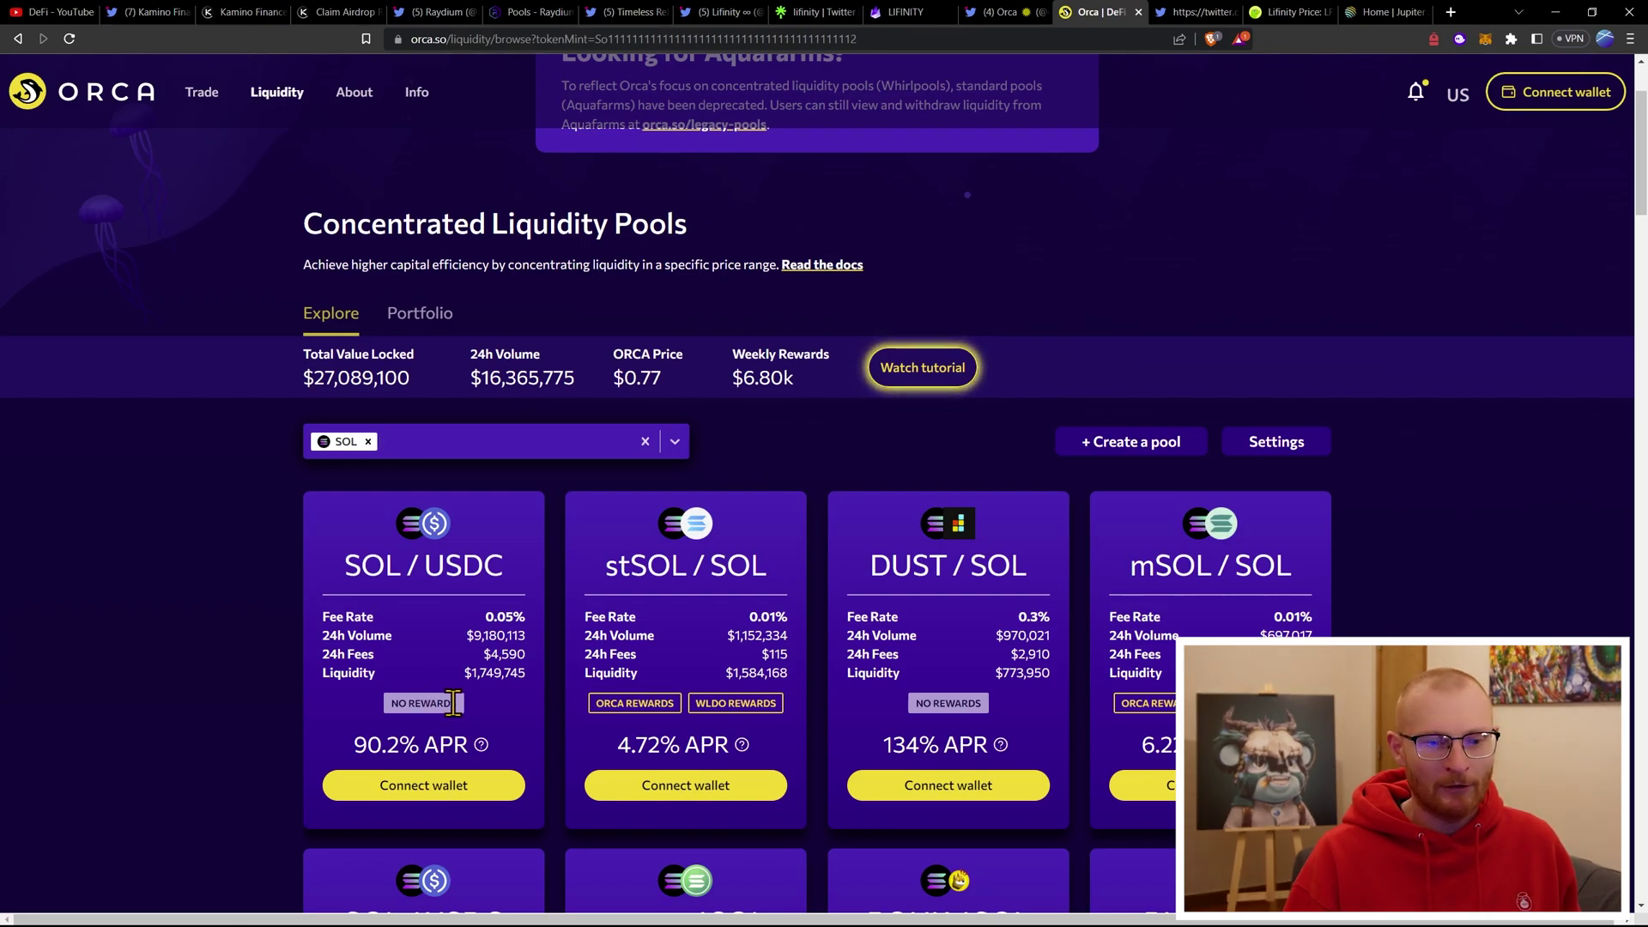
# - Connect the Backpack wallet to Orca, entering the wallet password to unlock it
pyautogui.click(422, 803)
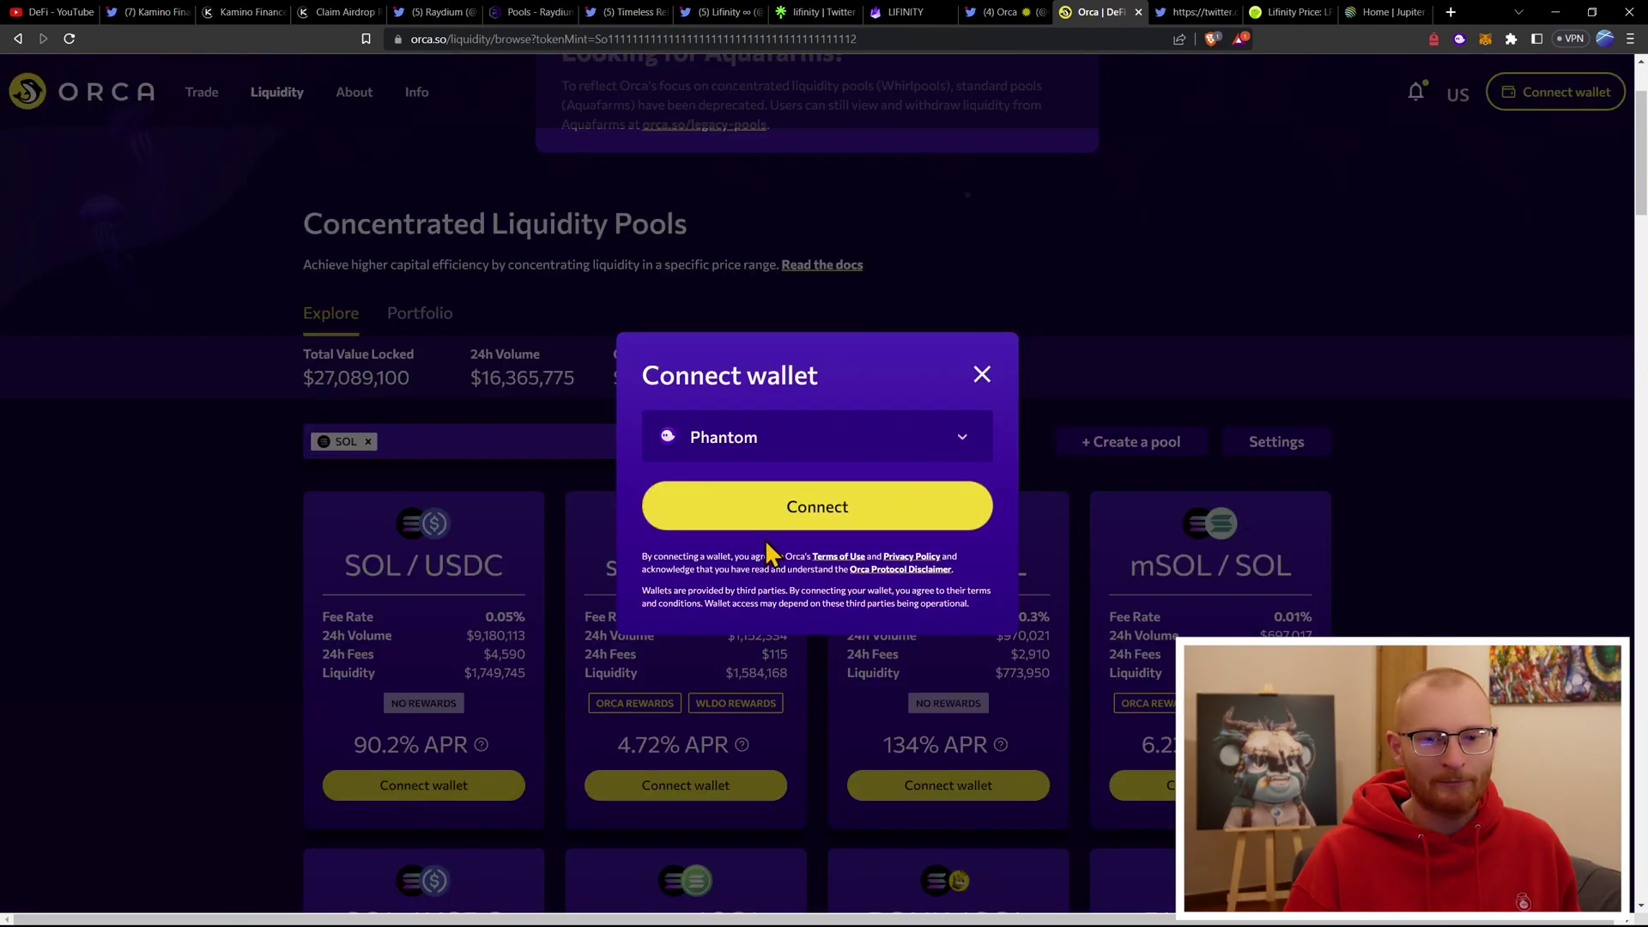
pyautogui.click(816, 444)
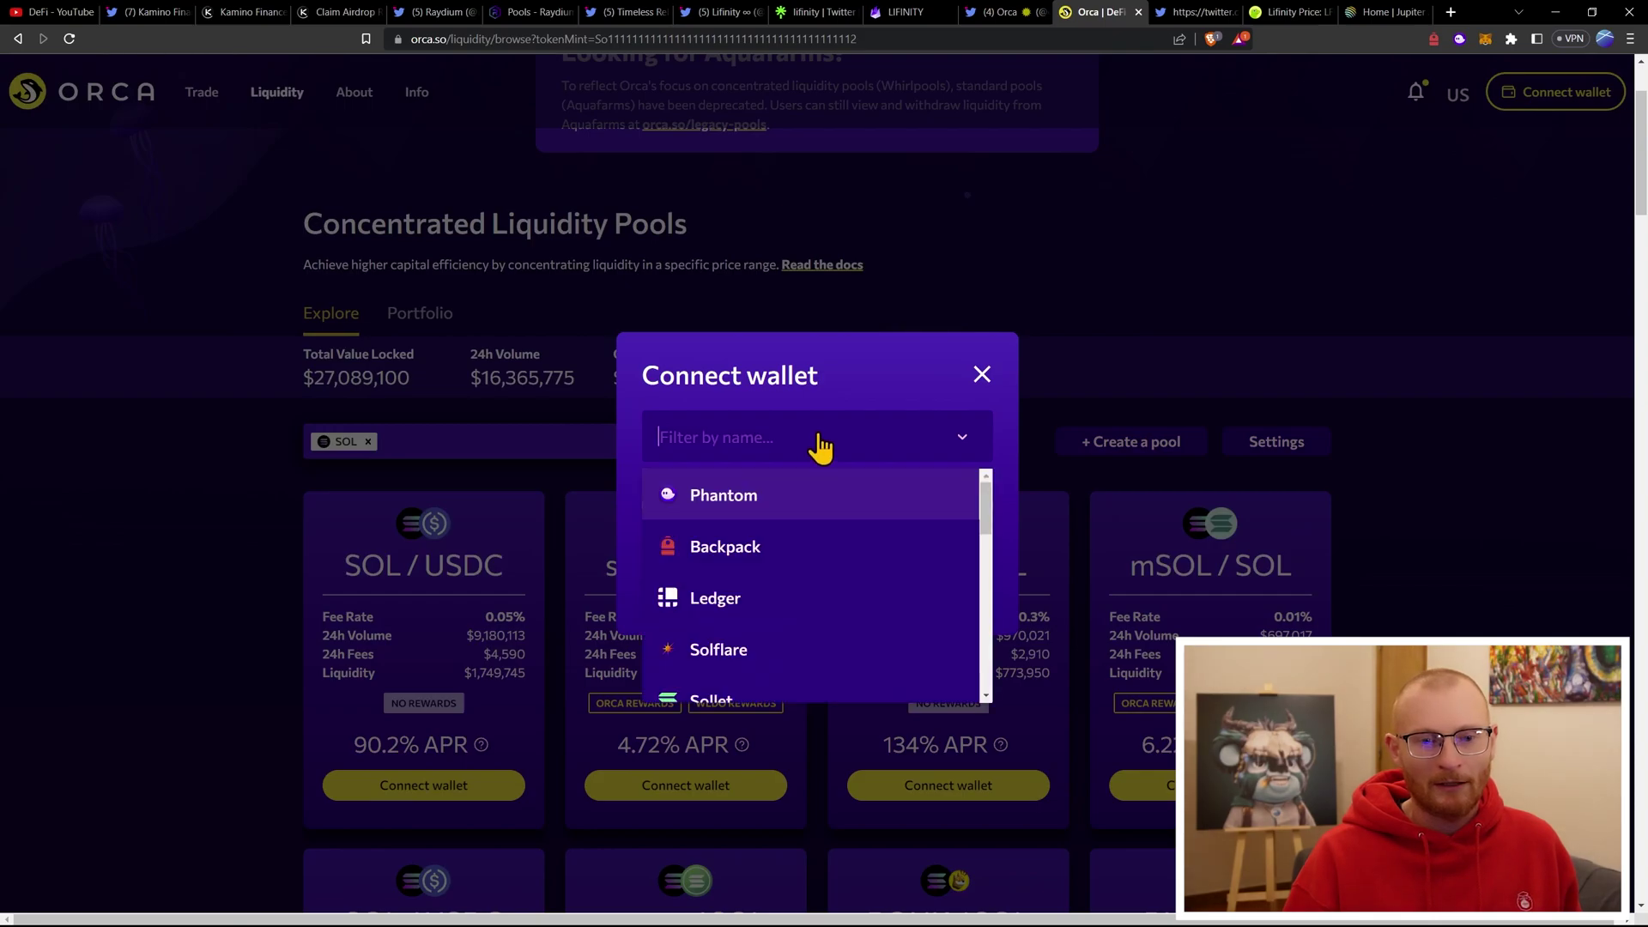
pyautogui.click(756, 550)
pyautogui.click(778, 527)
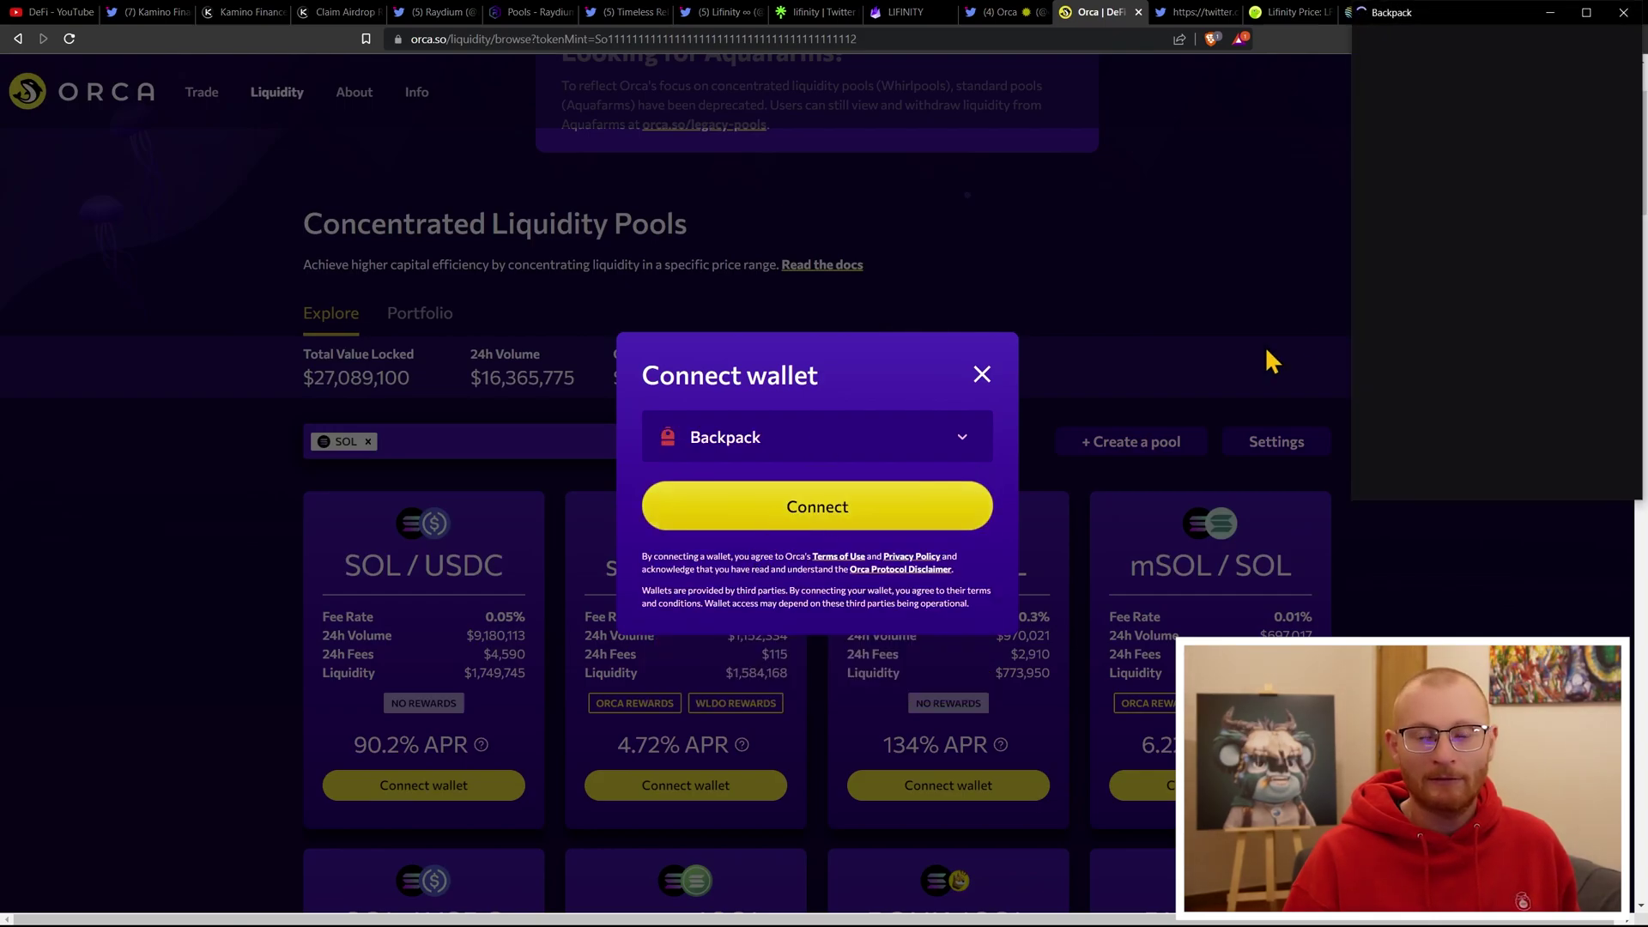
pyautogui.hotkey('ctrl', 'v')
pyautogui.click(1570, 475)
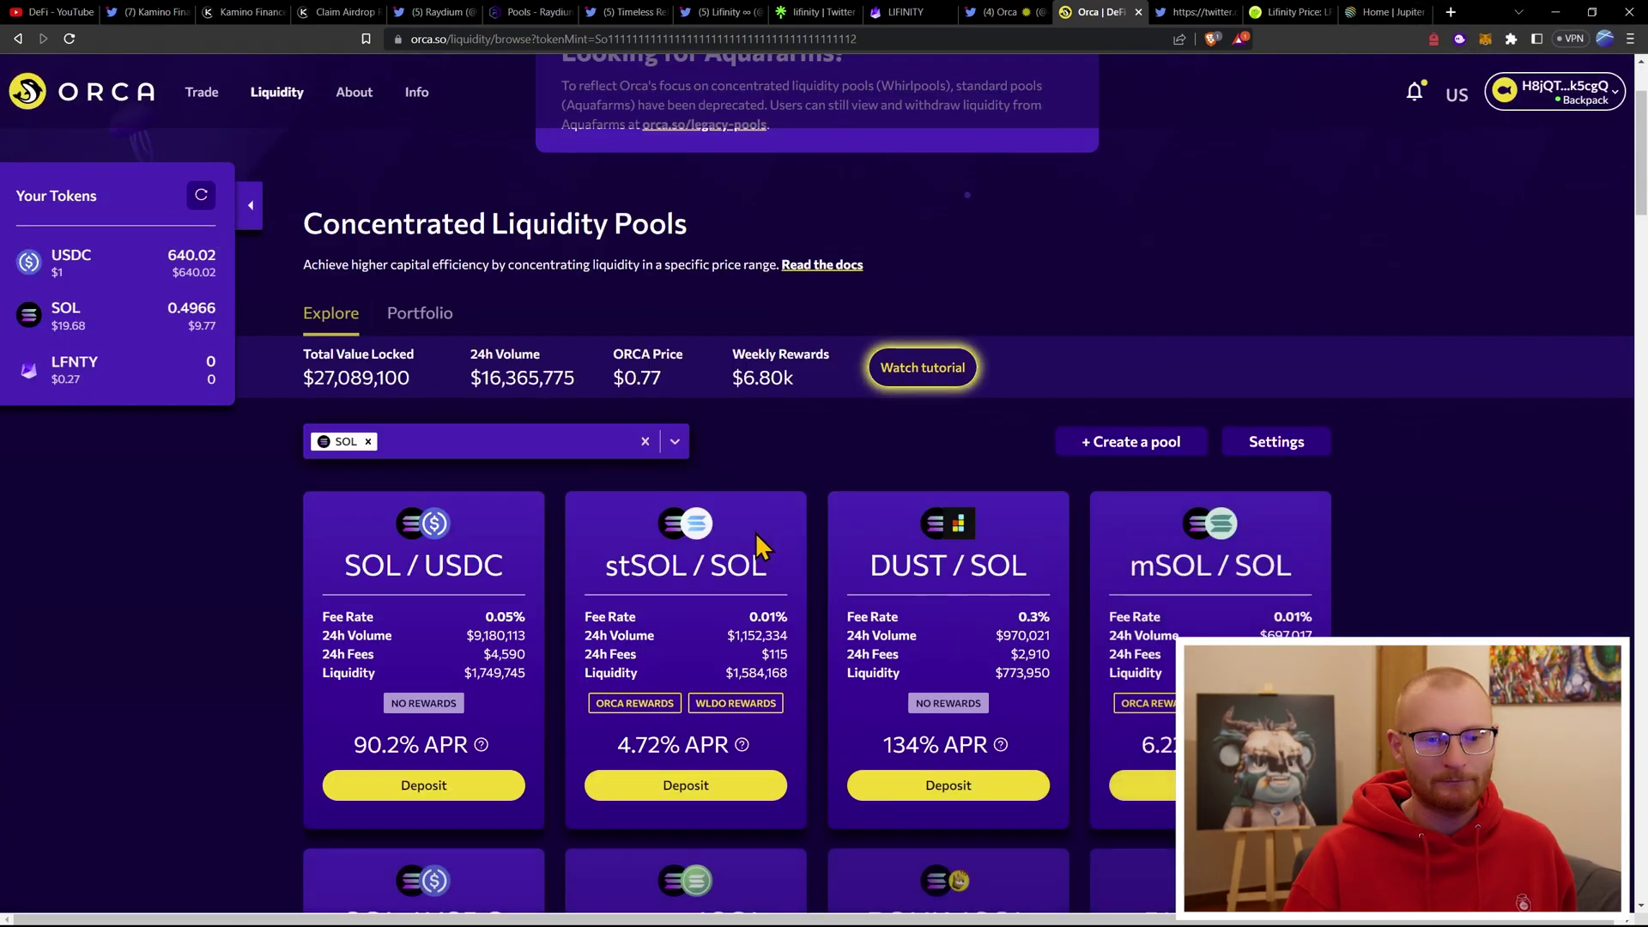
# - Start a deposit in the SOL / USDC pool with the 0.05% fee rate, accepting the concentrated liquidity risks and hiding the introductory message
pyautogui.scroll(-2, 497, 640)
pyautogui.click(496, 629)
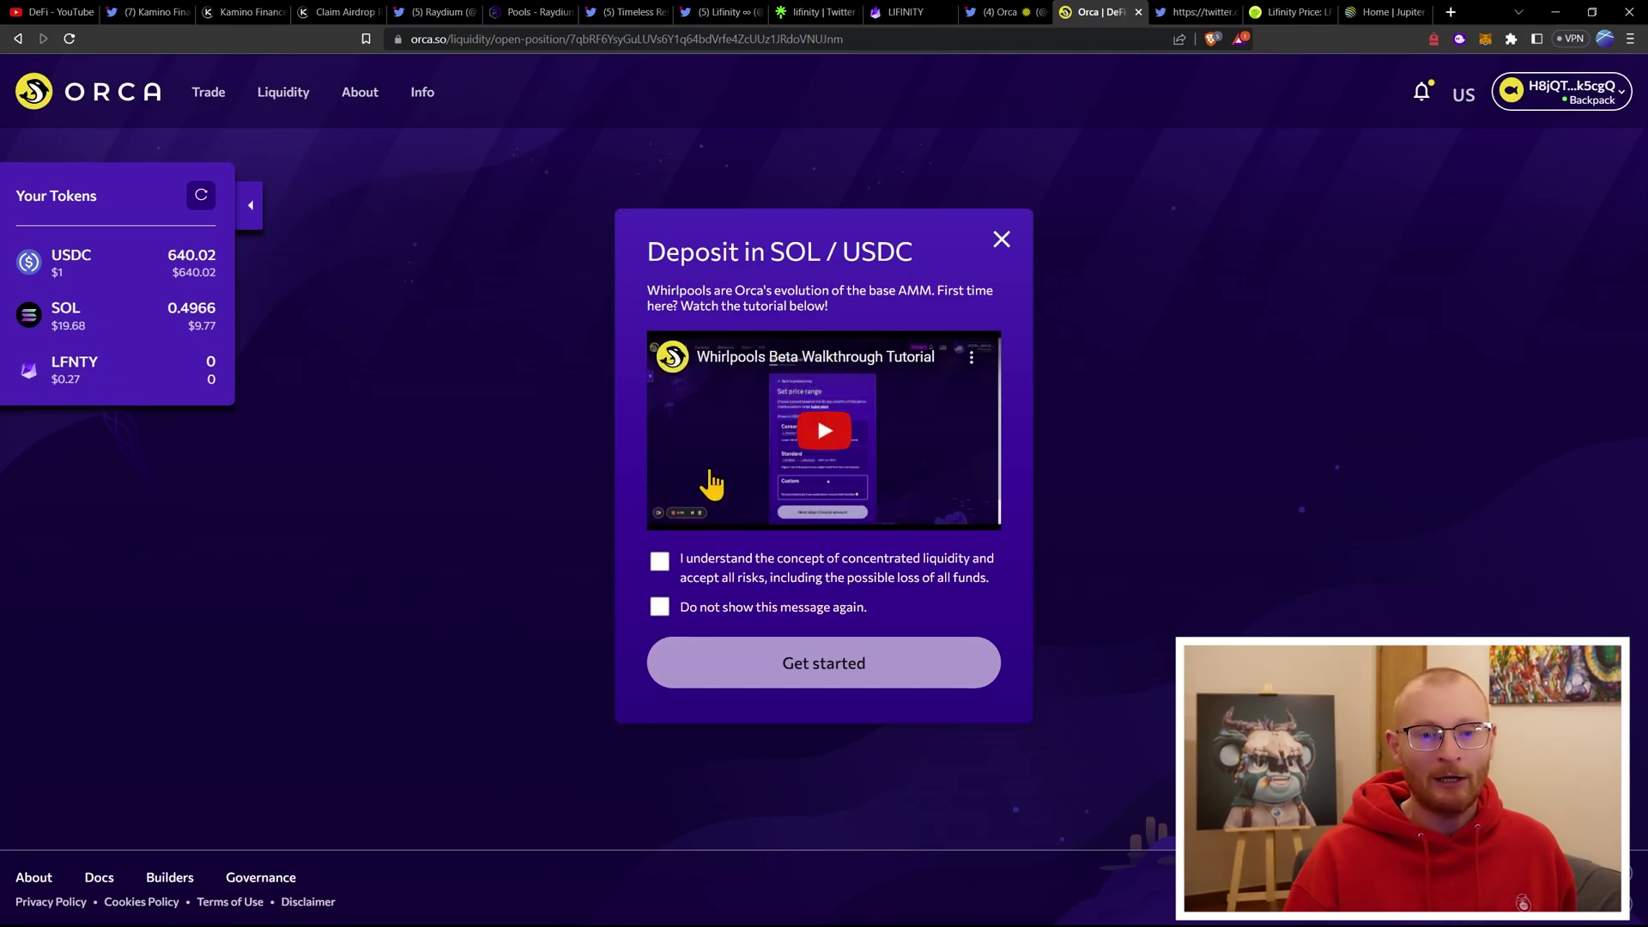
pyautogui.click(659, 560)
pyautogui.click(659, 607)
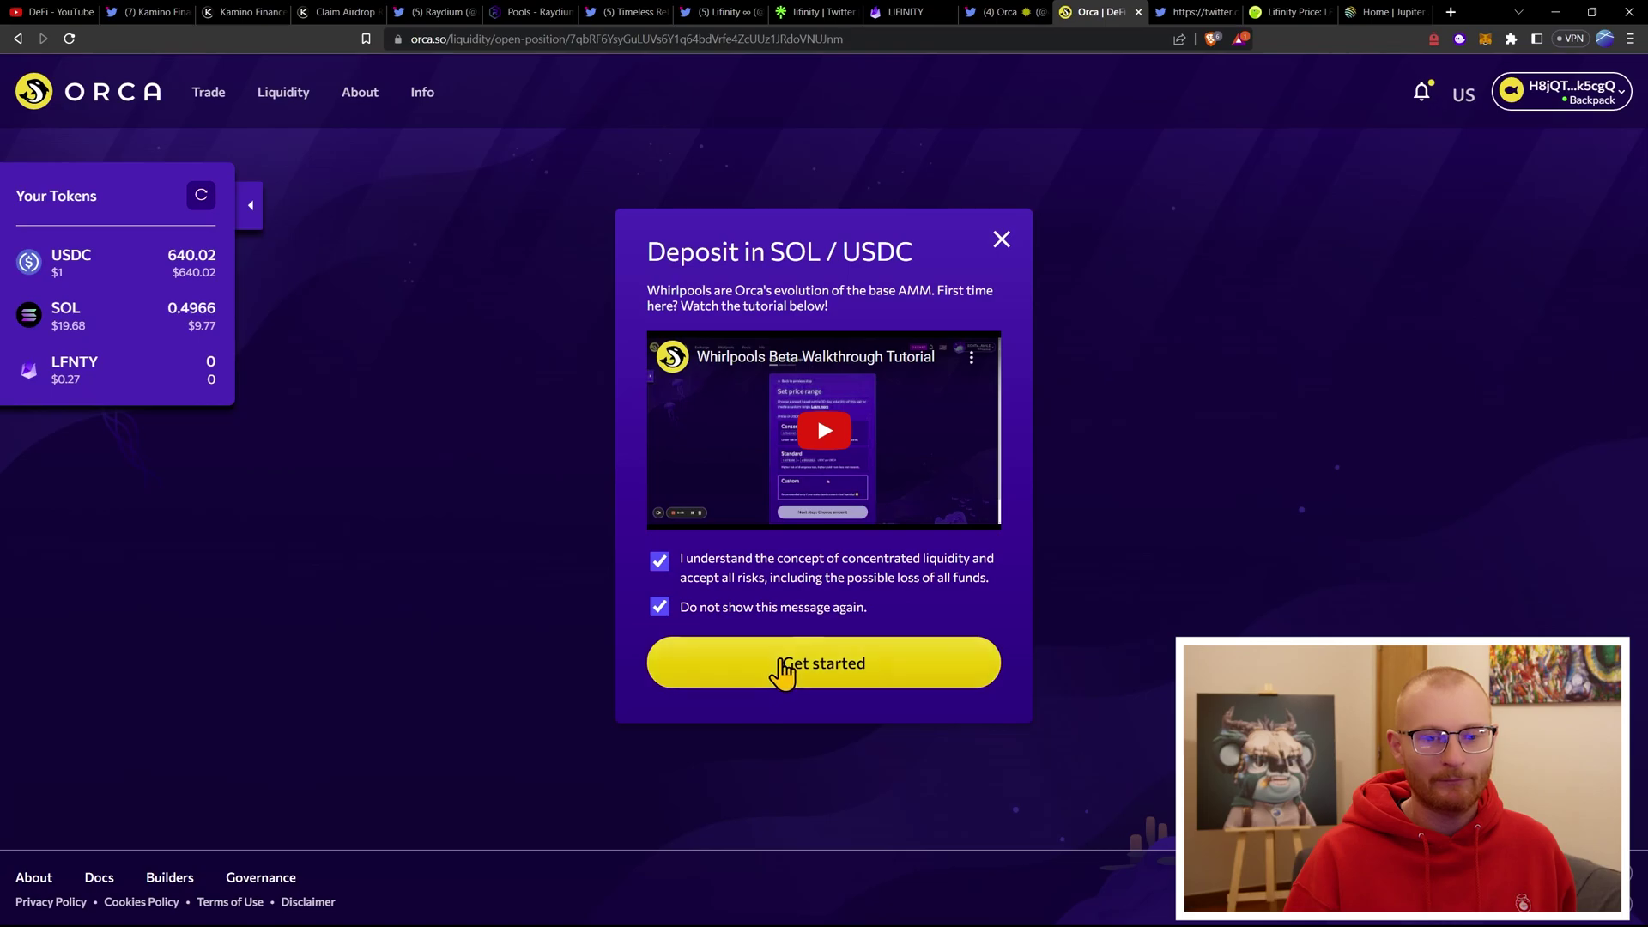
pyautogui.click(784, 666)
pyautogui.click(789, 654)
pyautogui.scroll(-1, 944, 618)
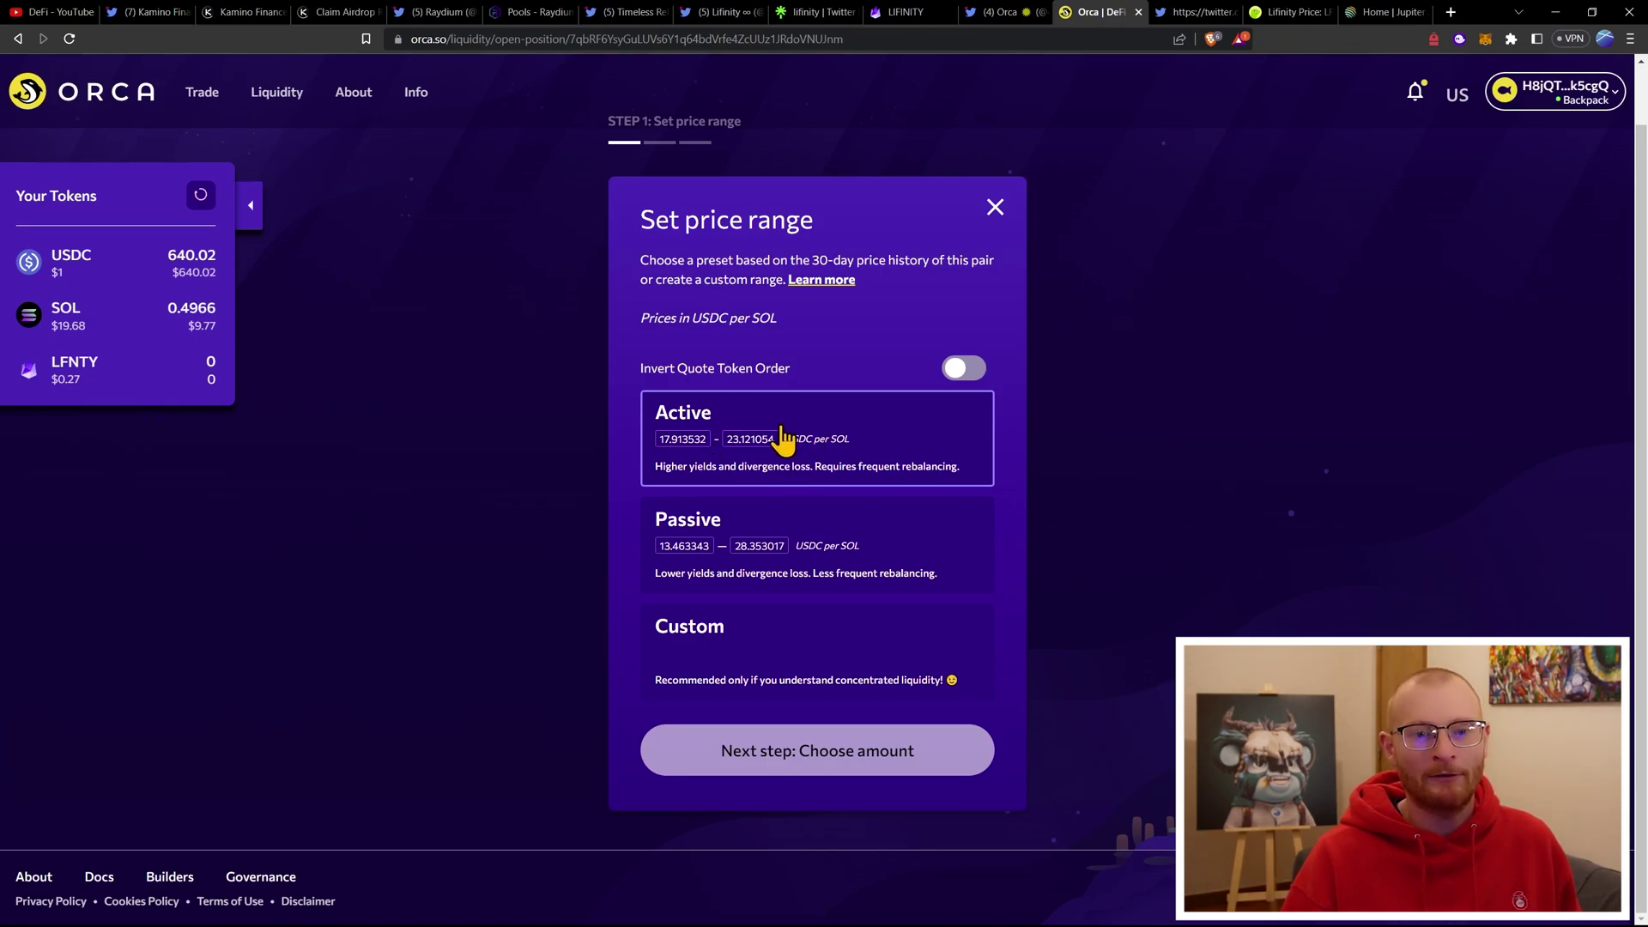
# - Try the Active price range preset with a 50 USDC deposit and Match deposit ratio enabled
pyautogui.click(846, 442)
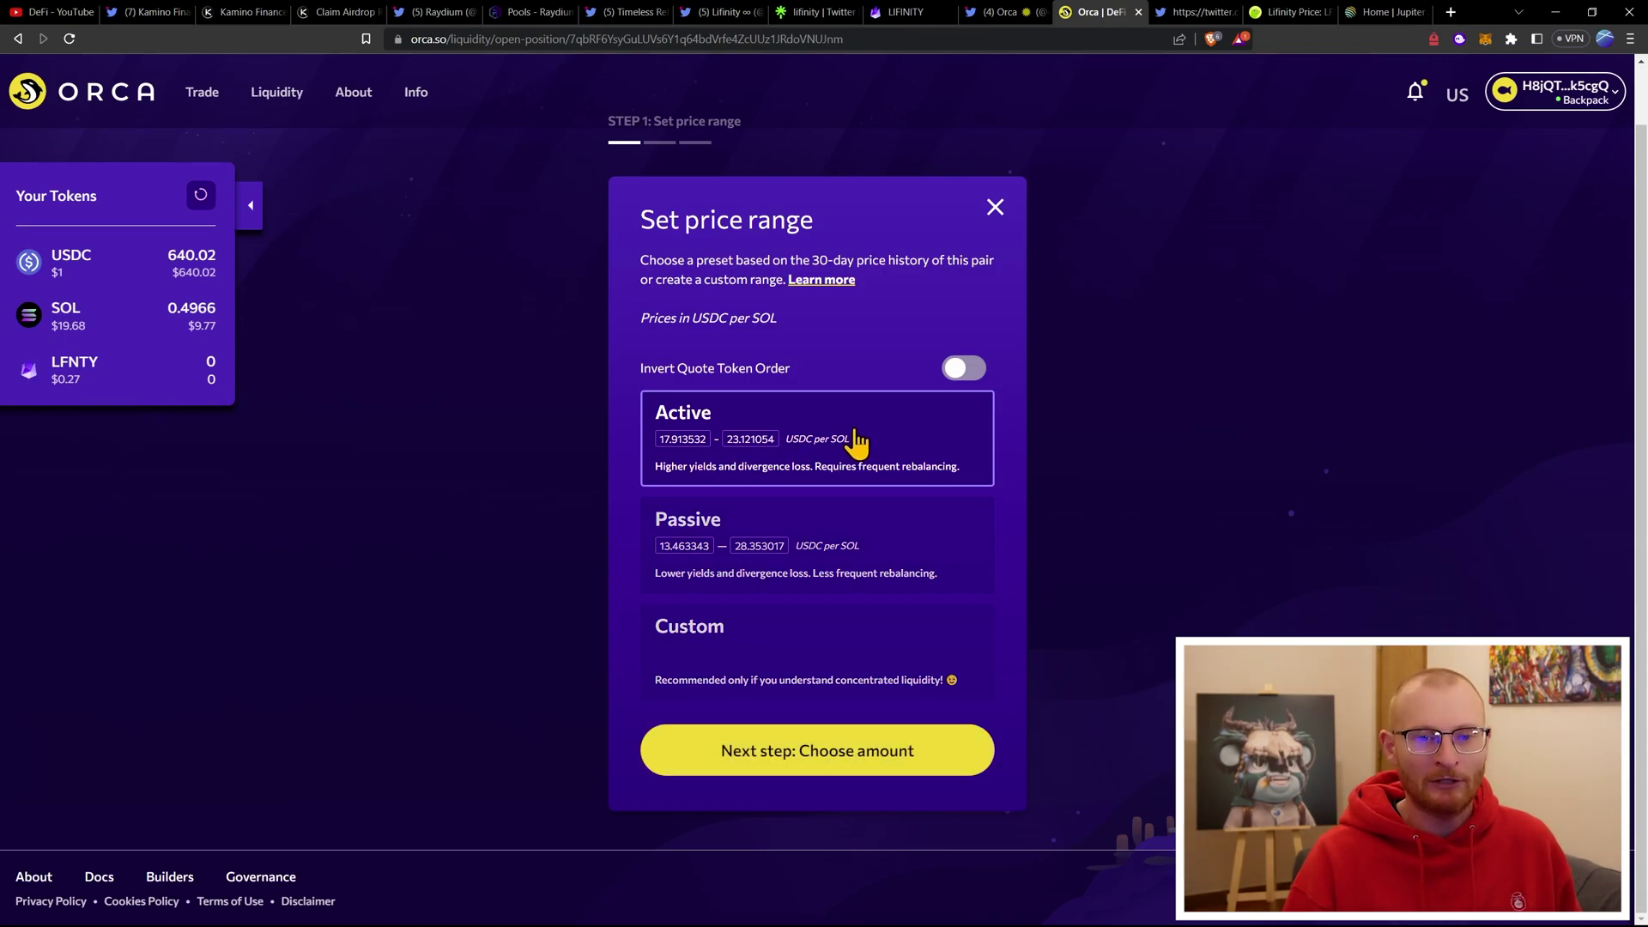
pyautogui.click(830, 764)
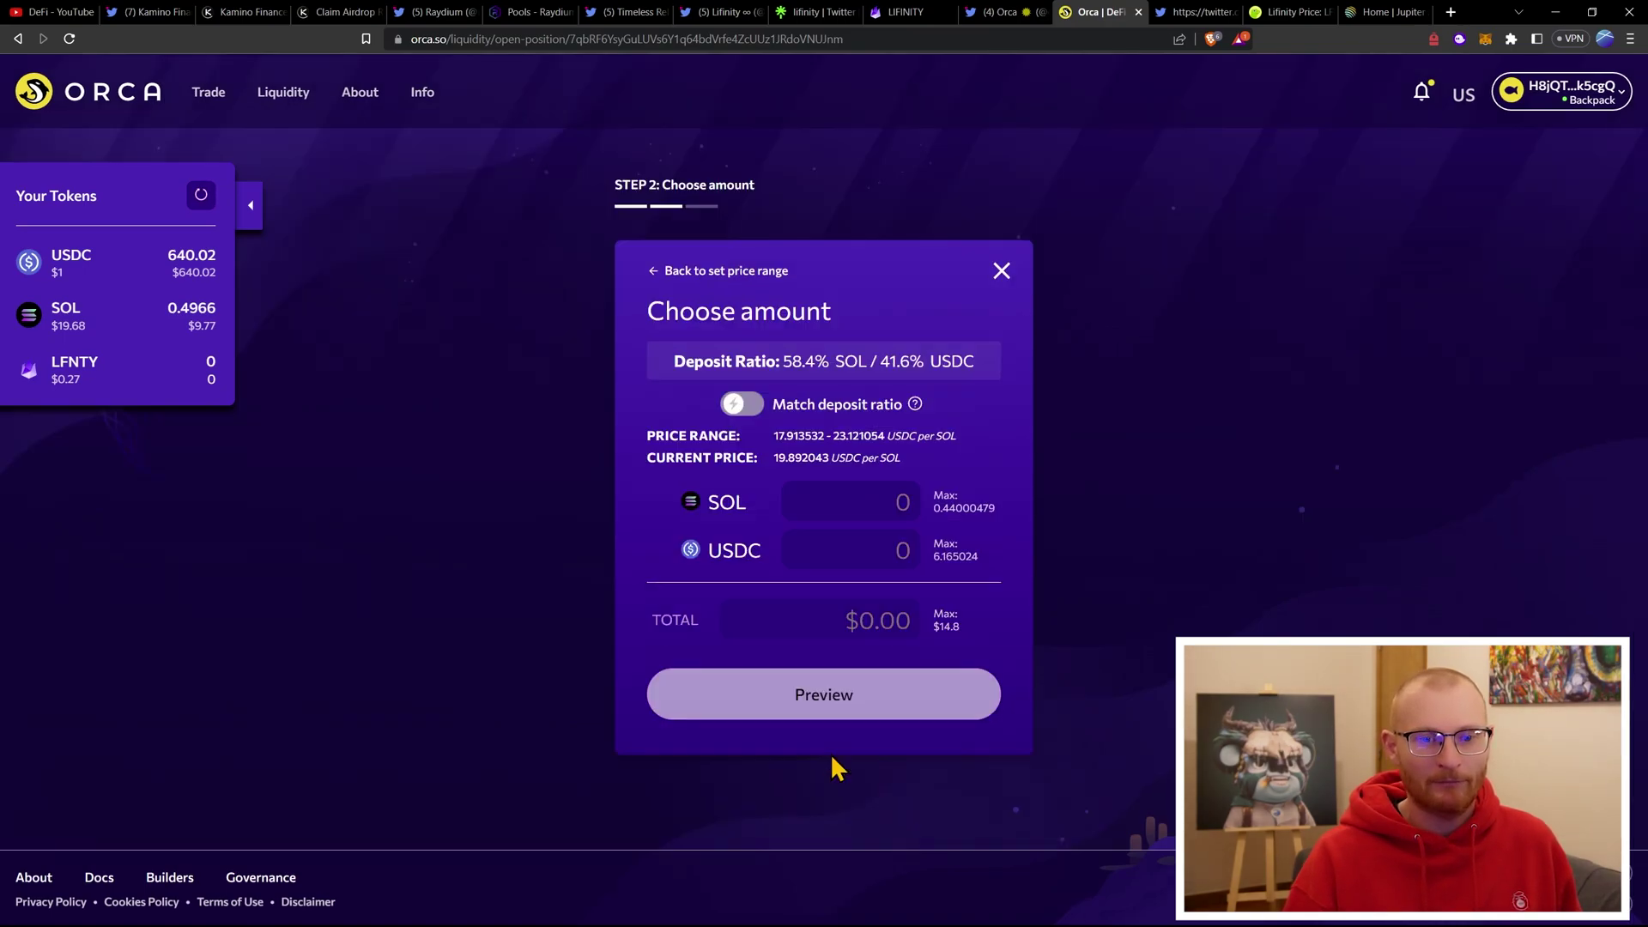
pyautogui.write('50')
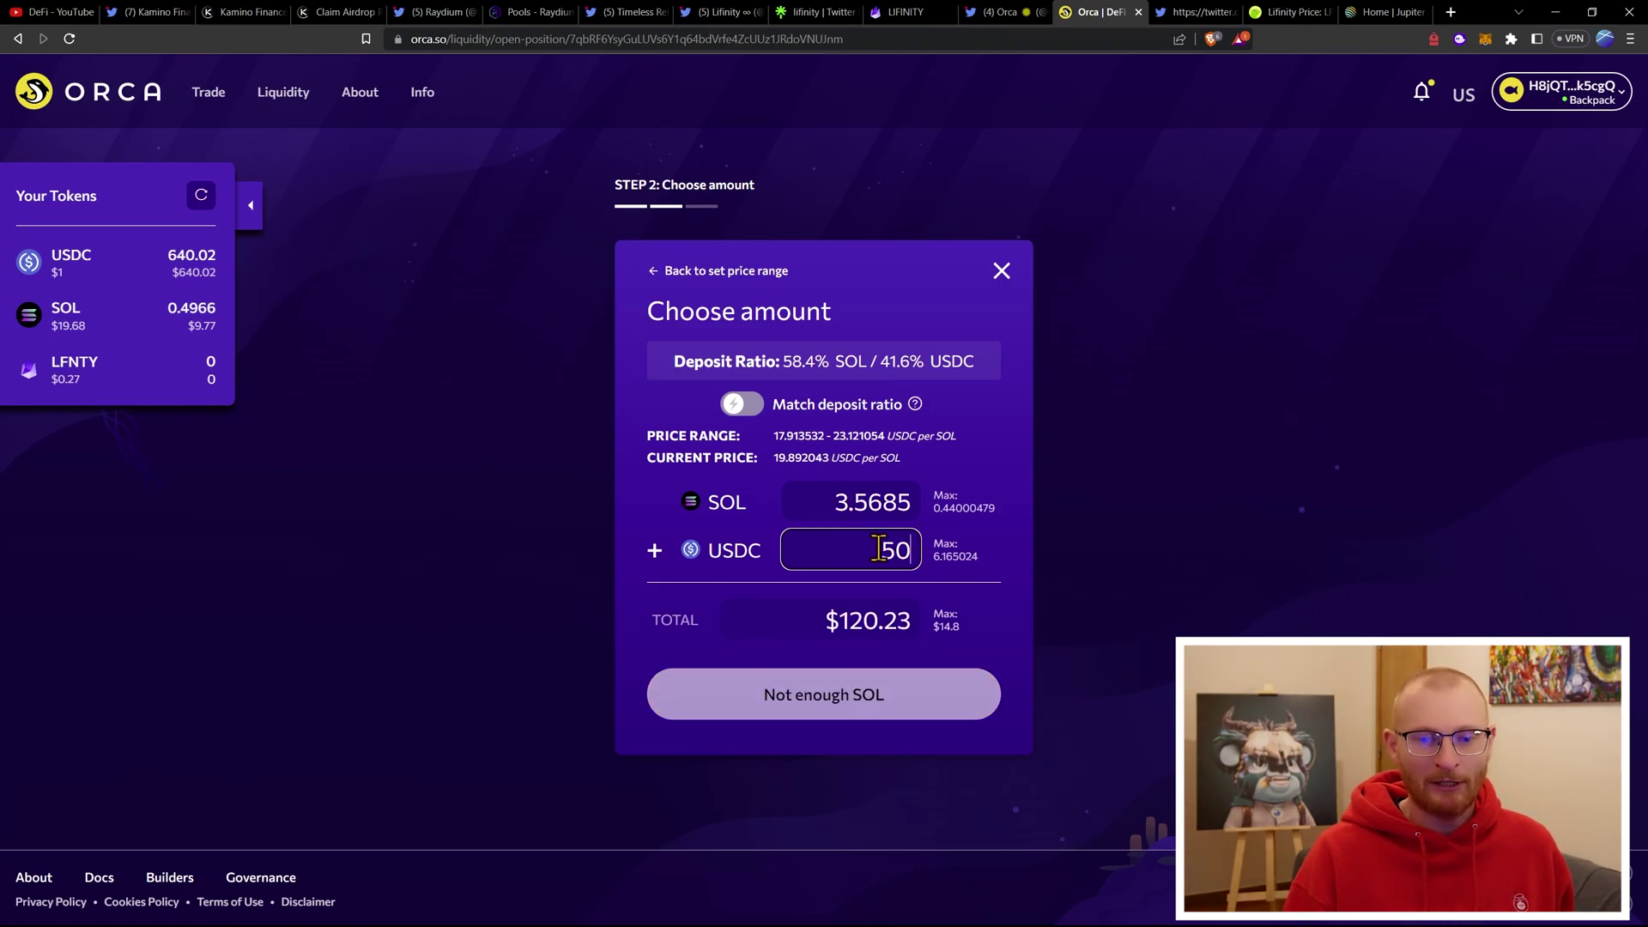
pyautogui.click(748, 407)
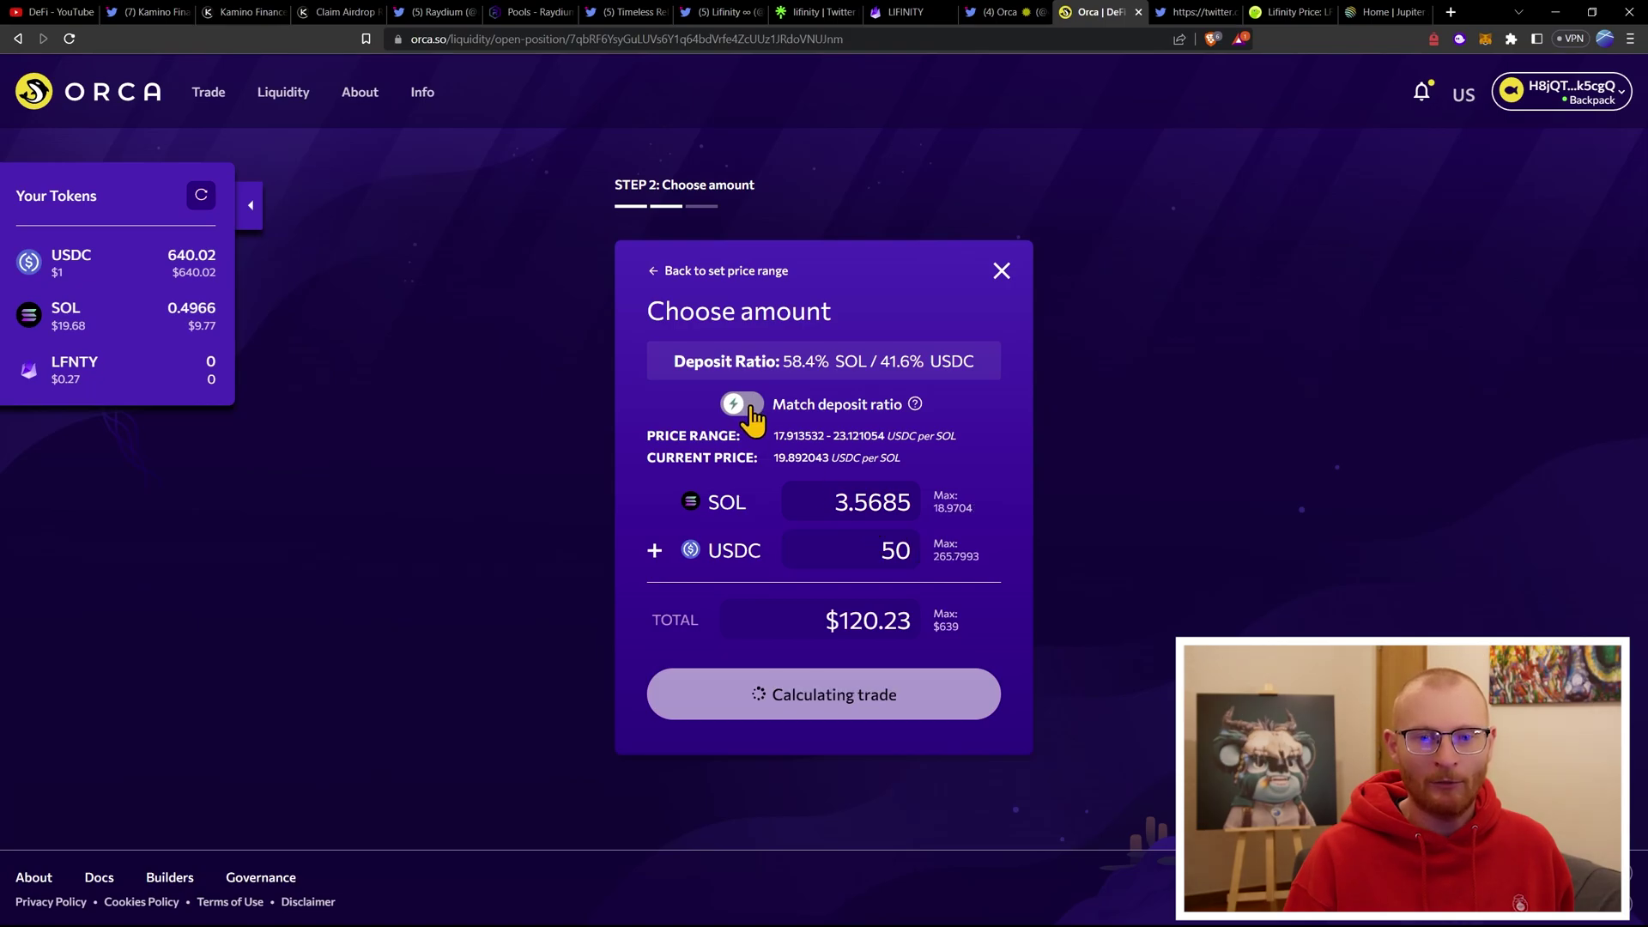
pyautogui.doubleClick(892, 549)
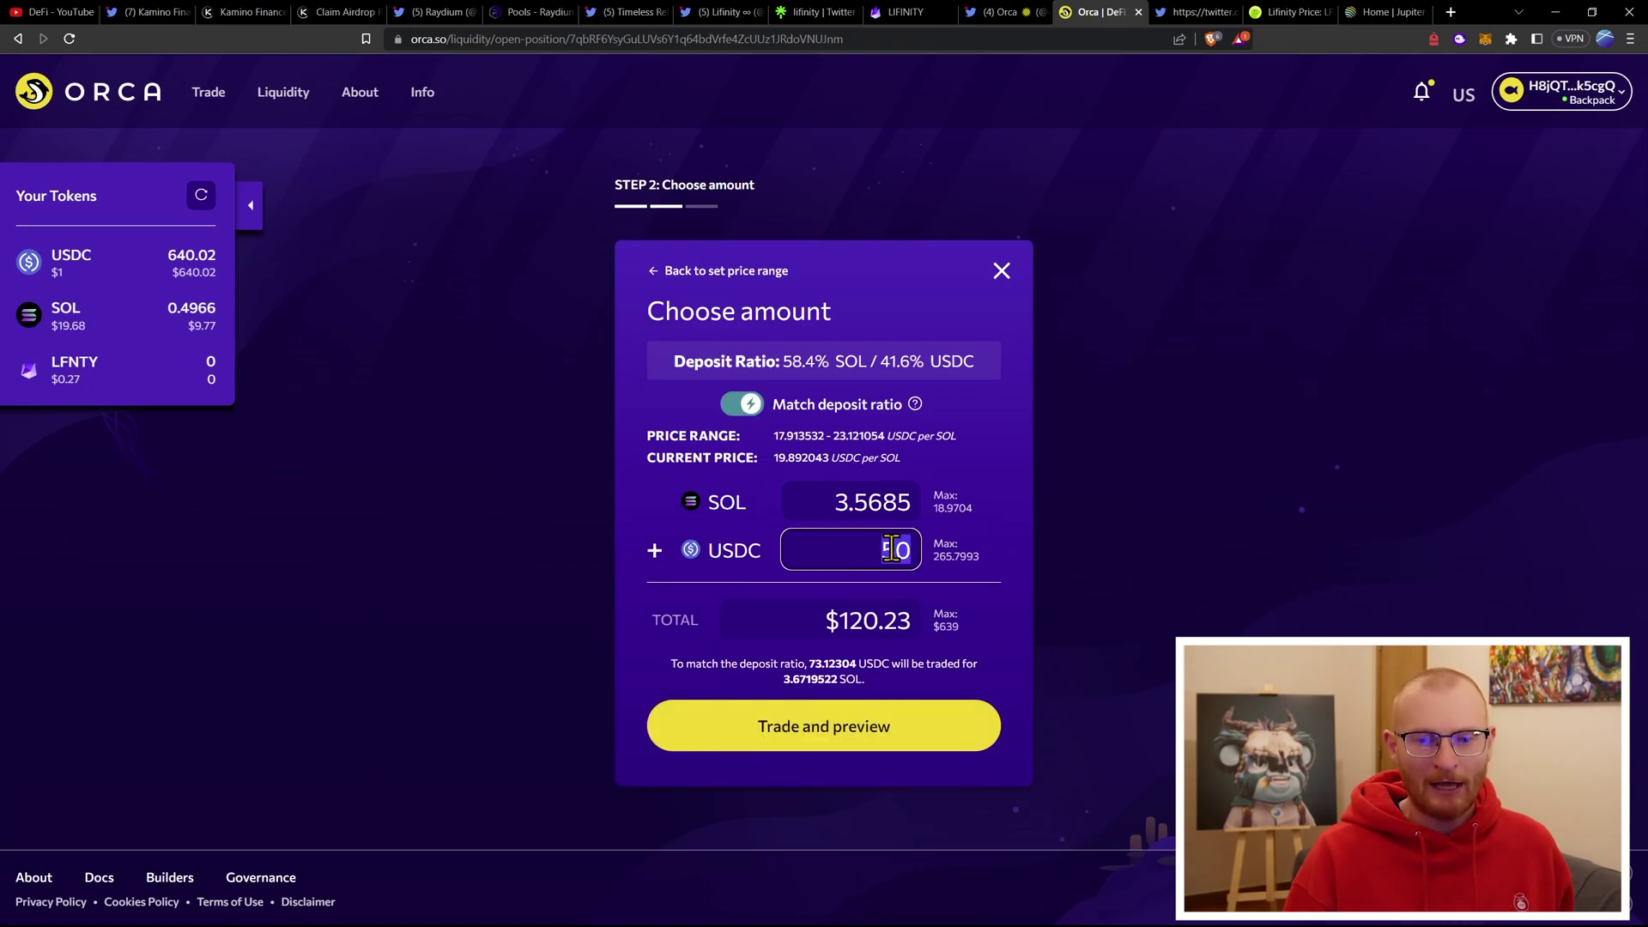
pyautogui.doubleClick(888, 496)
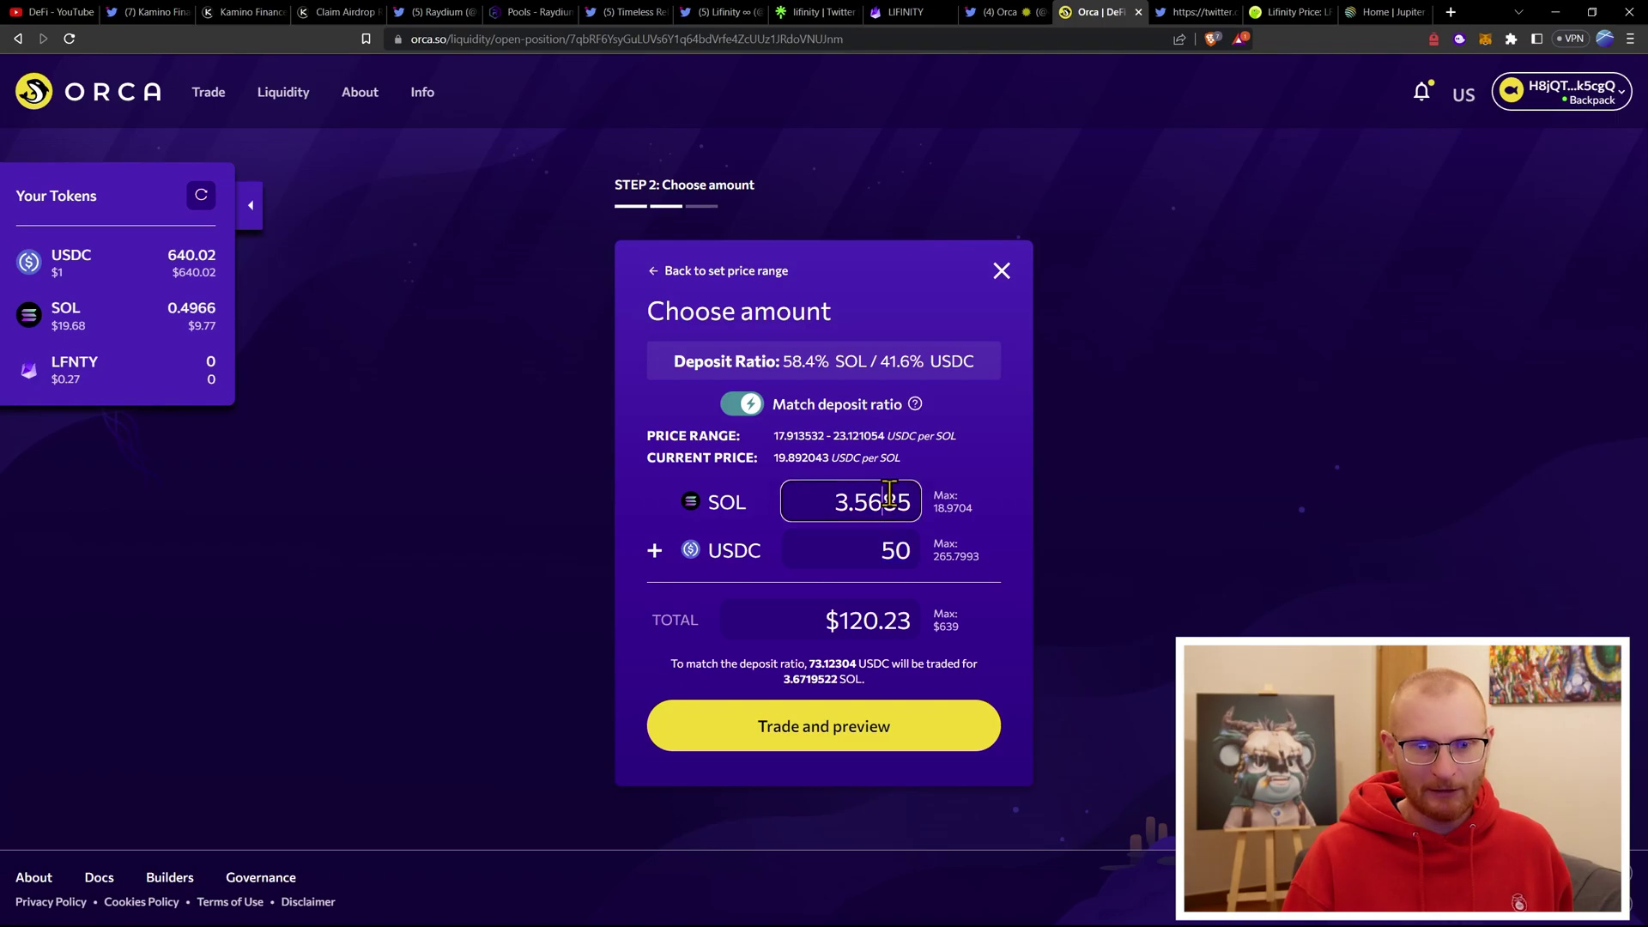
# - Return to the price range and choose the Passive preset with a 50 USDC deposit
pyautogui.click(654, 270)
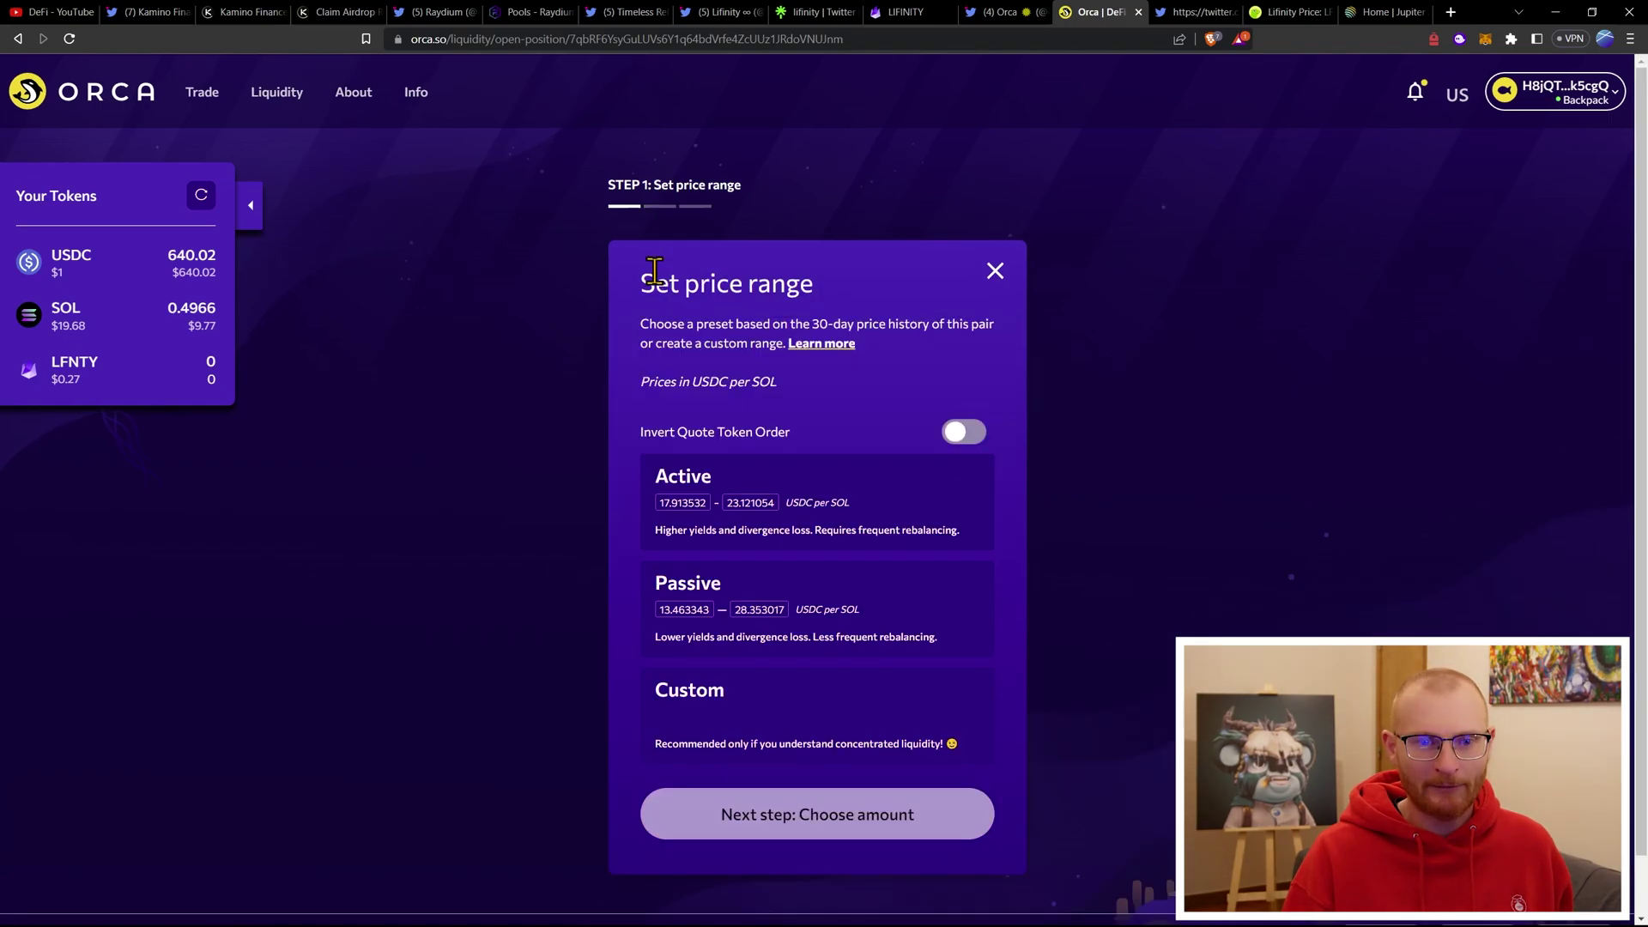
pyautogui.click(921, 590)
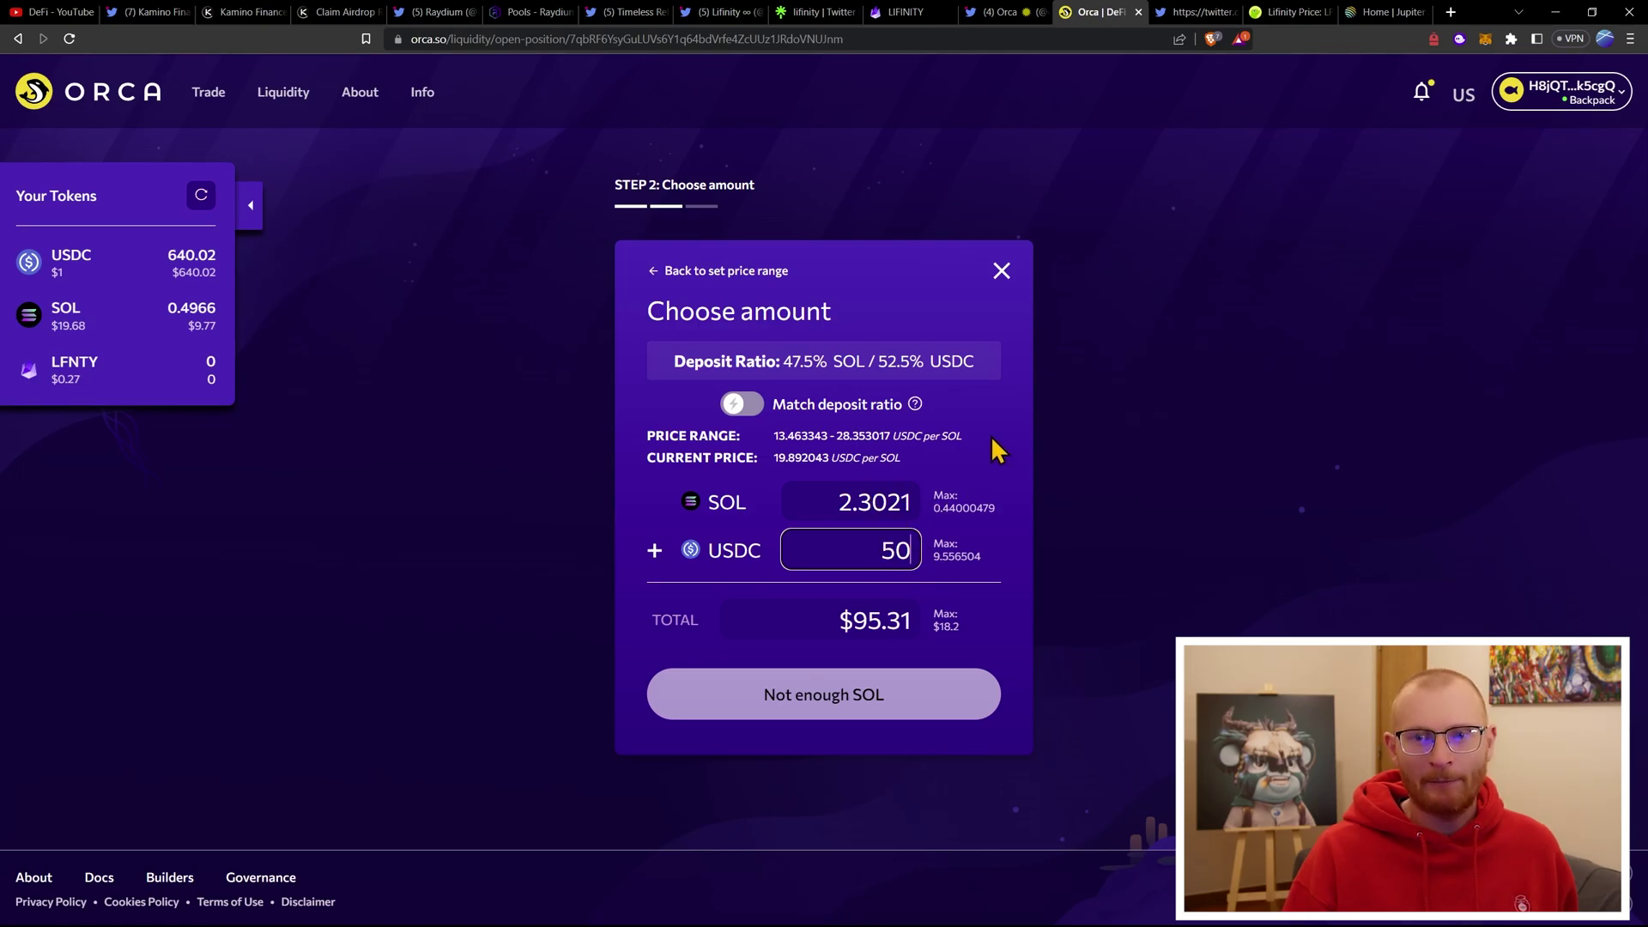
# - Switch to Jupiter, swap 50 USDC for SOL and approve the transaction in the Phantom wallet
pyautogui.click(1373, 13)
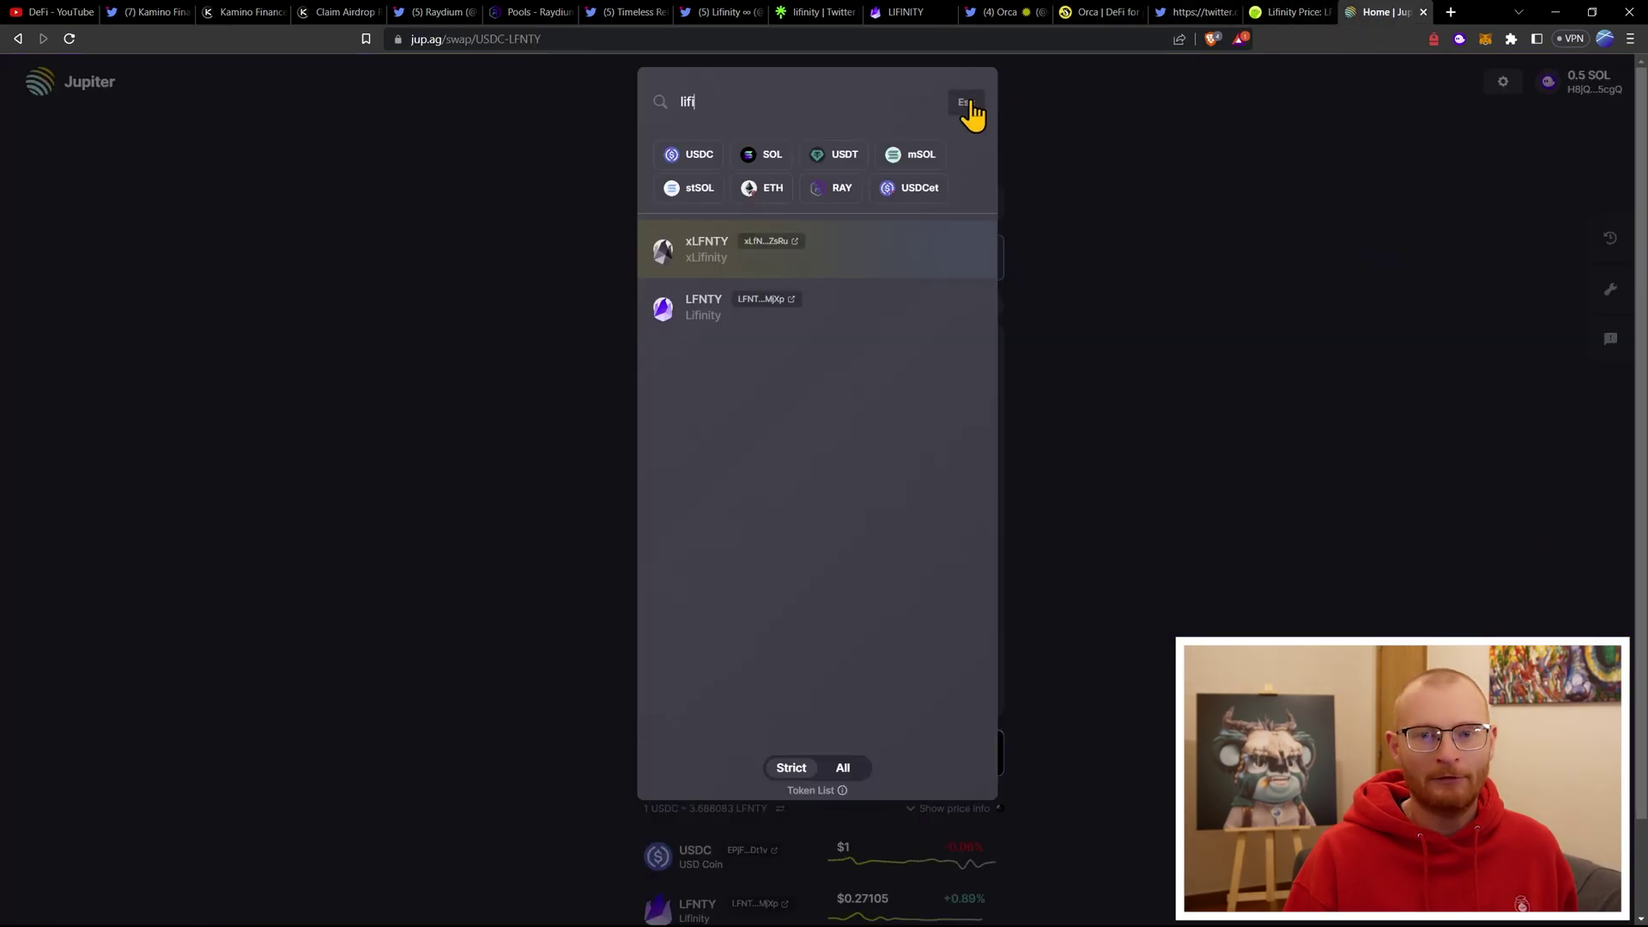
pyautogui.click(972, 112)
pyautogui.click(734, 496)
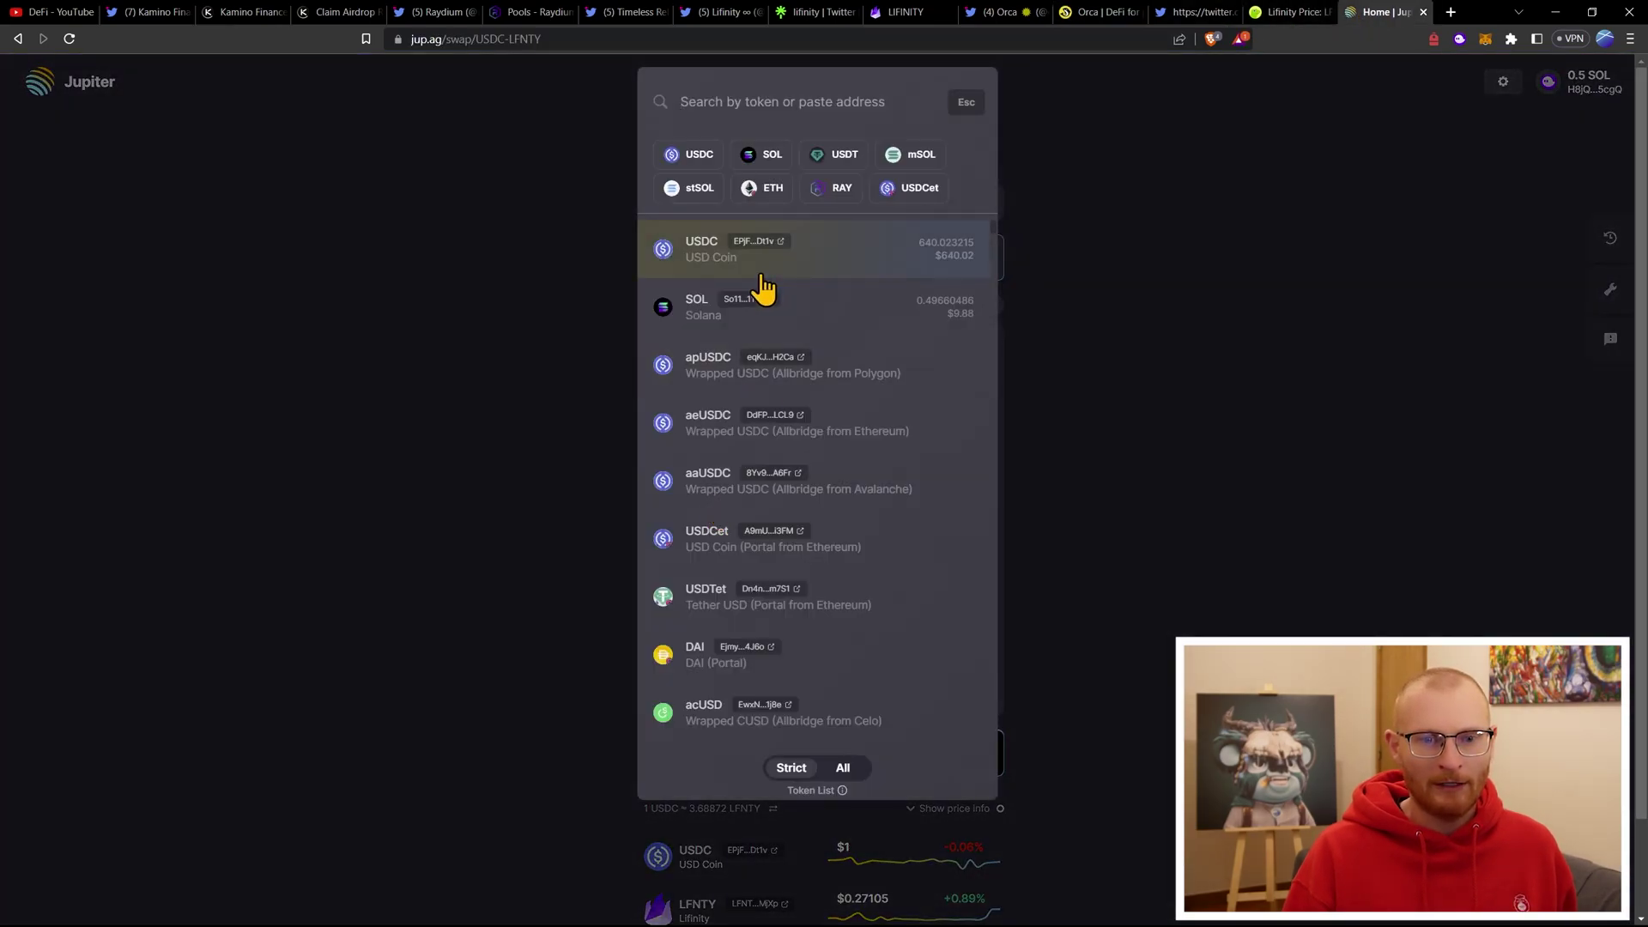
pyautogui.click(754, 295)
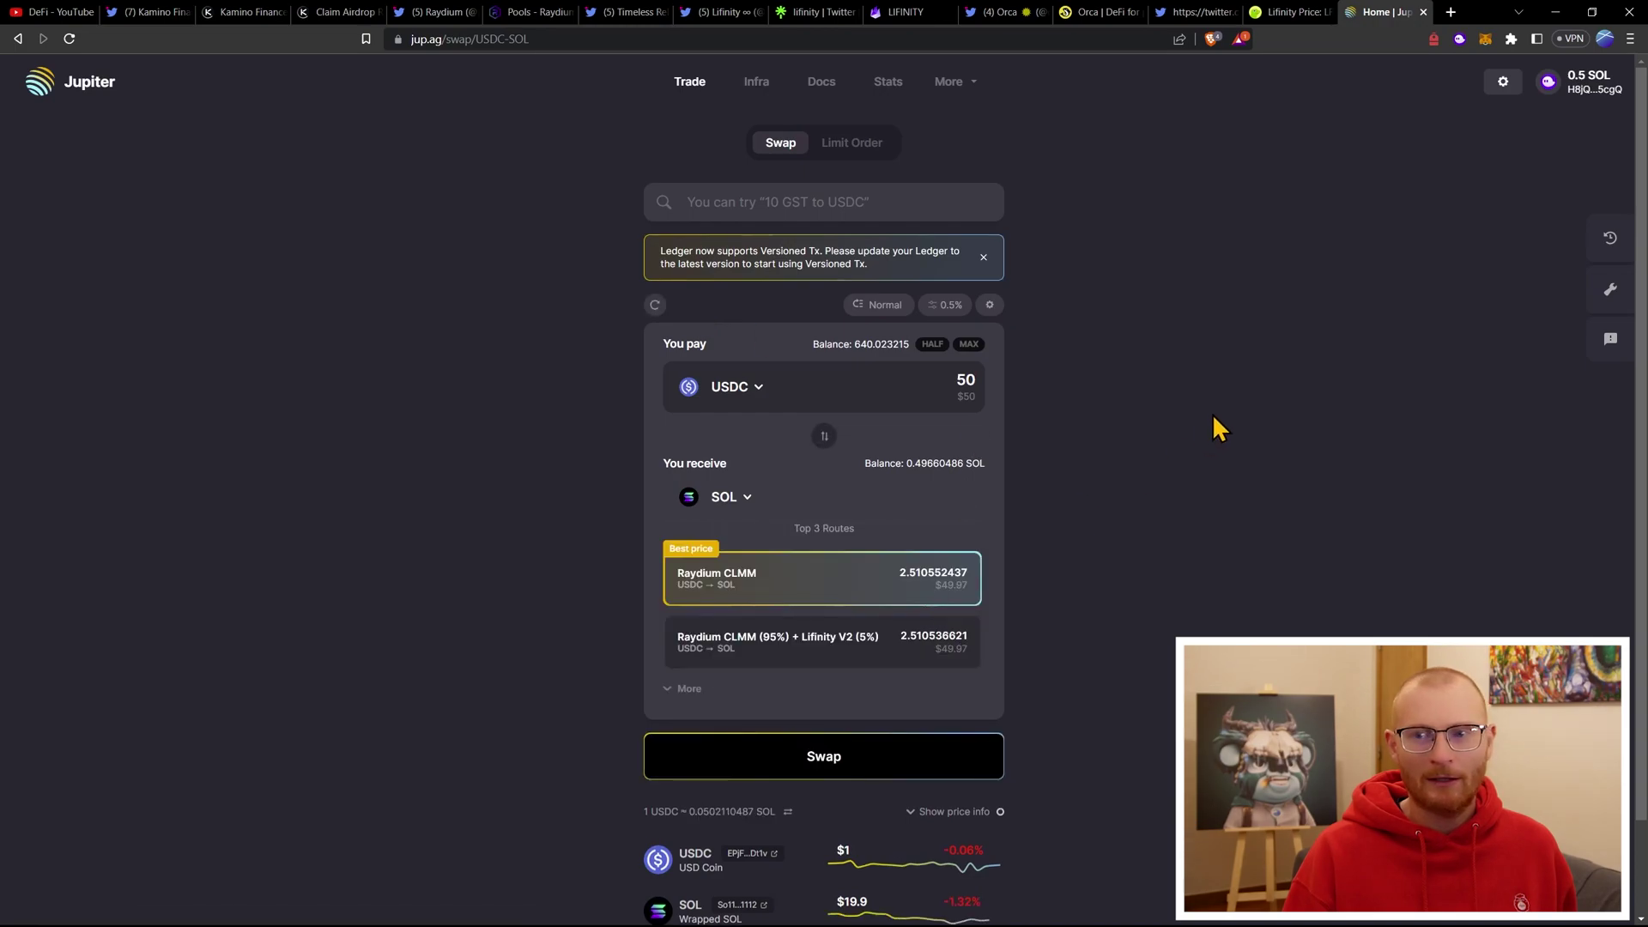
pyautogui.click(812, 772)
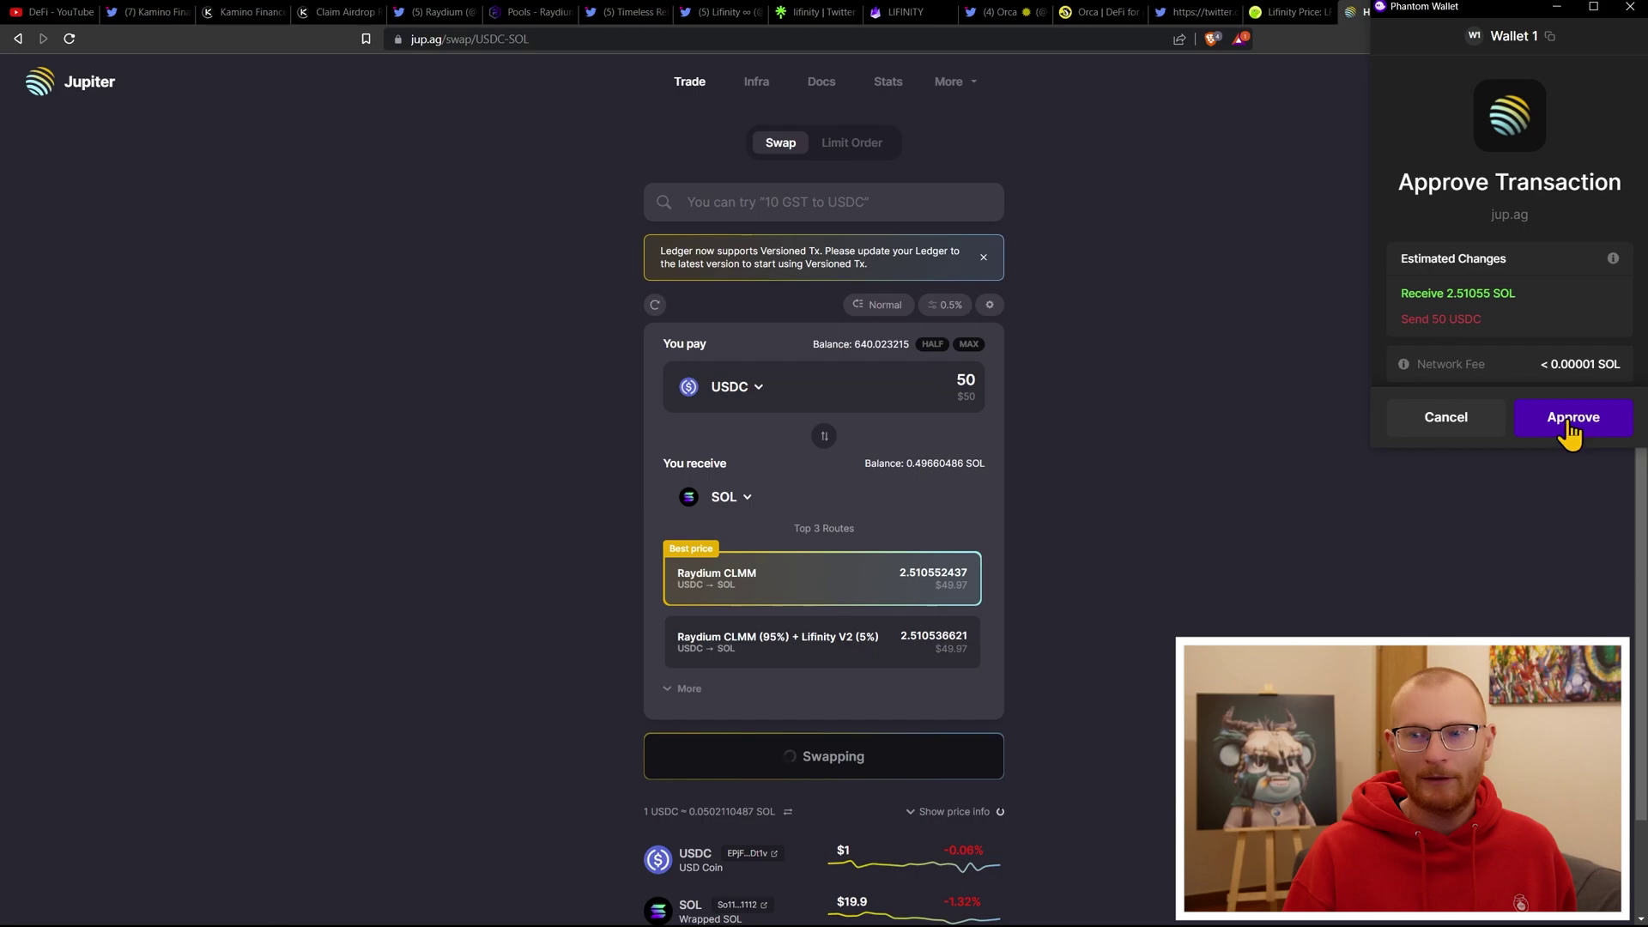
pyautogui.click(1570, 420)
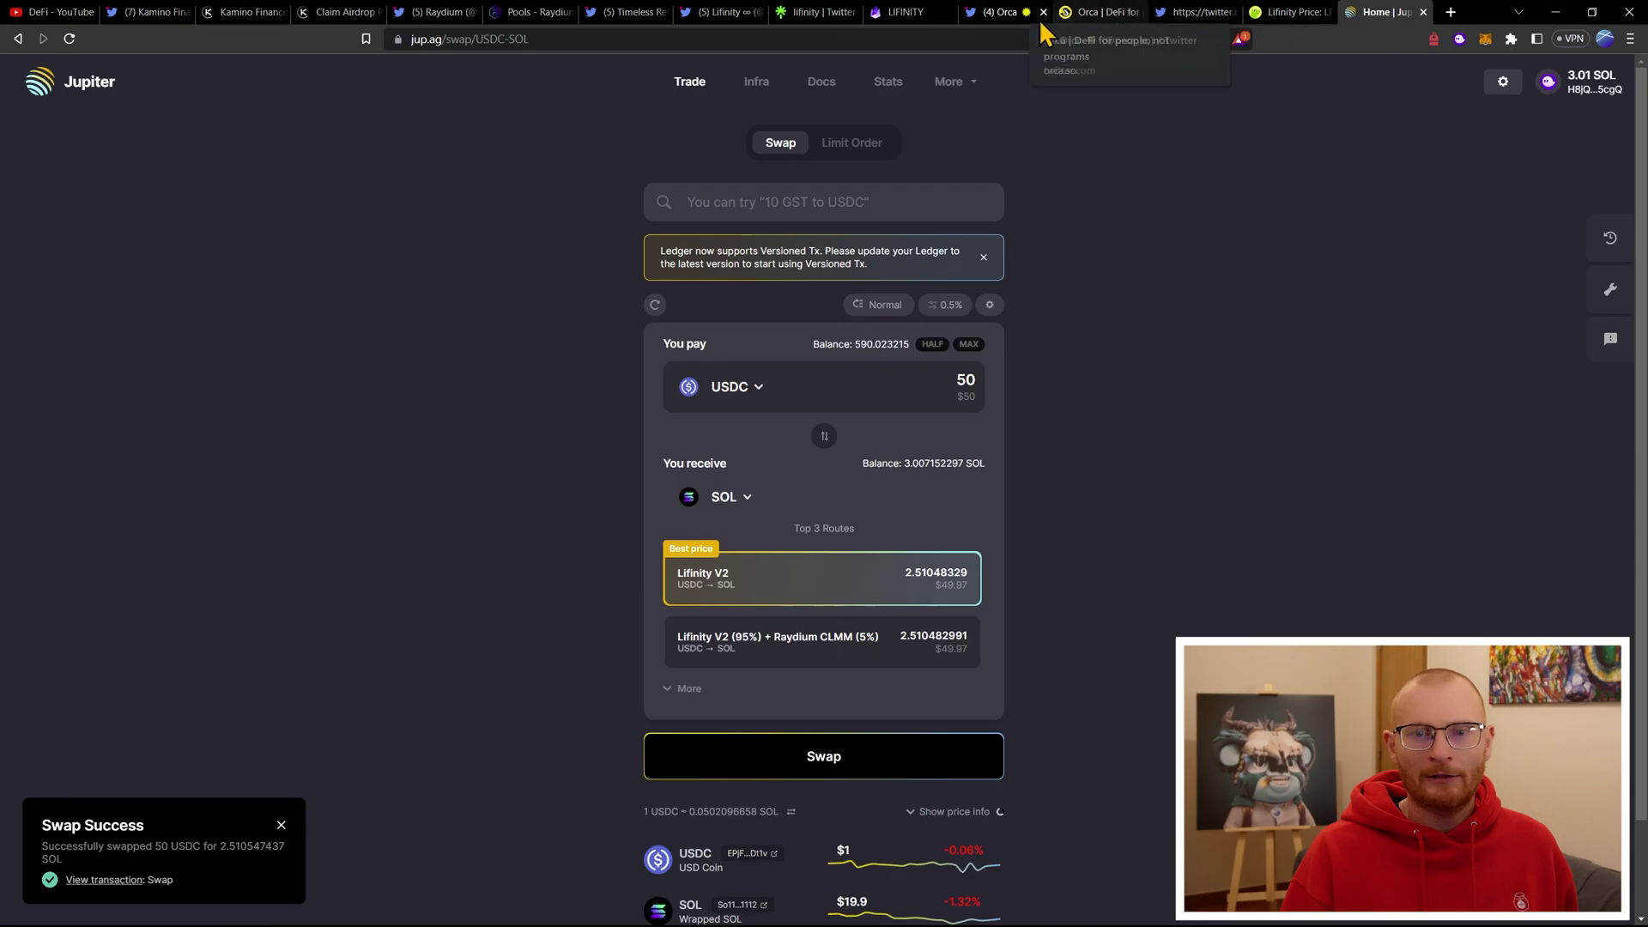
# - Return to Orca, set the USDC deposit amount to 52.5 and preview the deposit
pyautogui.click(1094, 13)
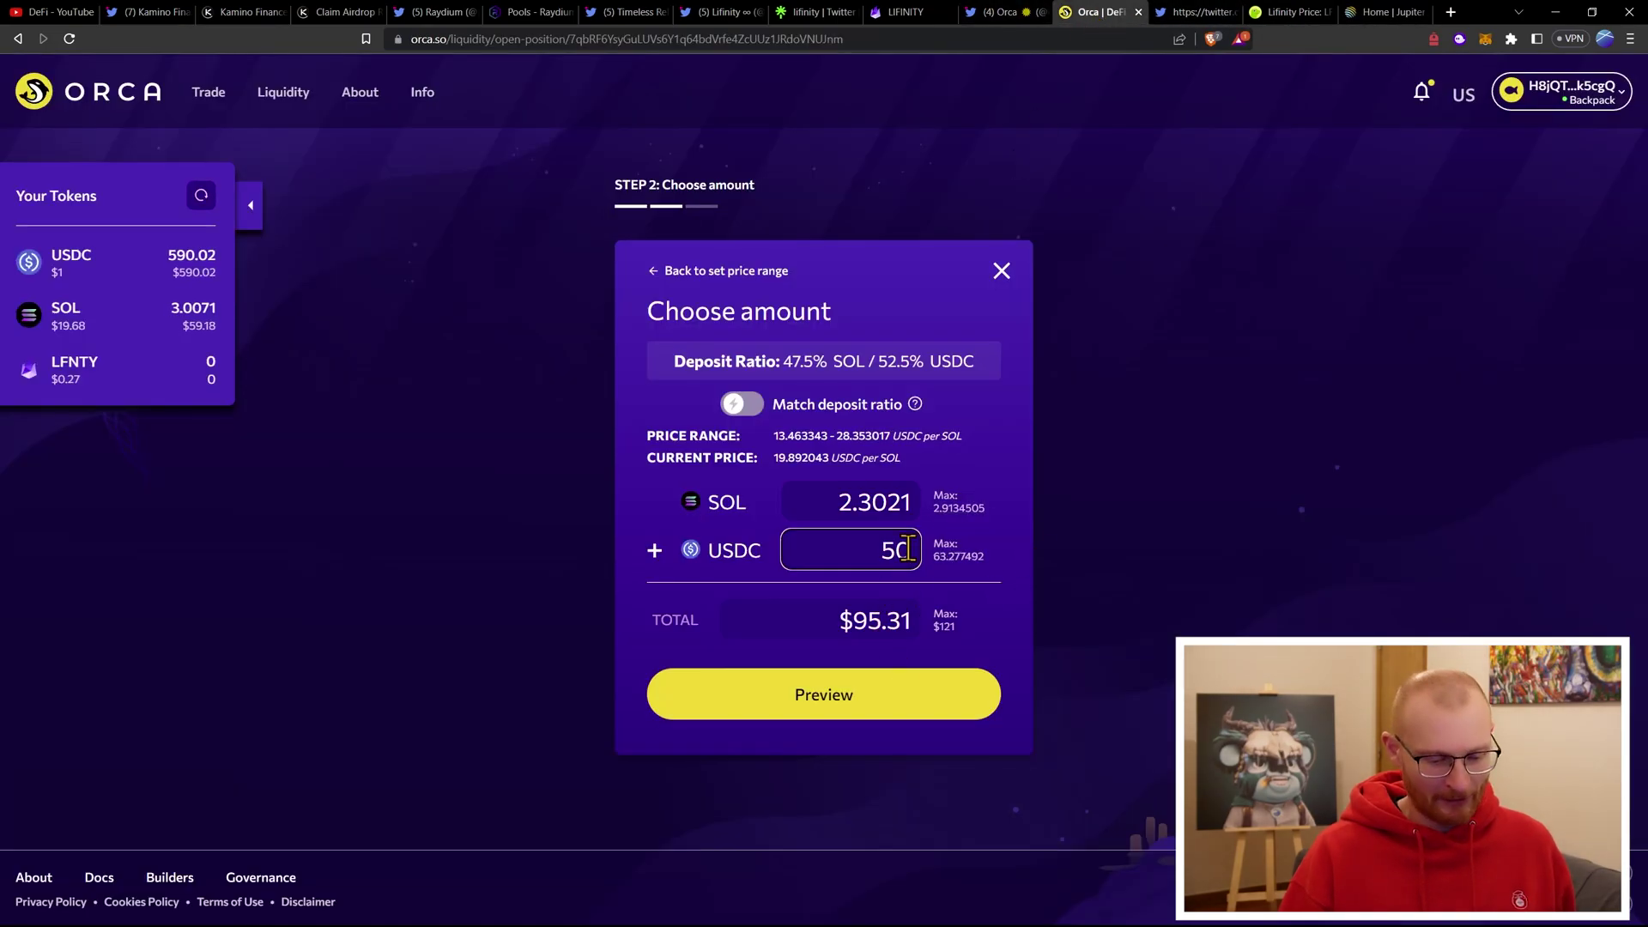
pyautogui.press('BackSpace')
pyautogui.write('2')
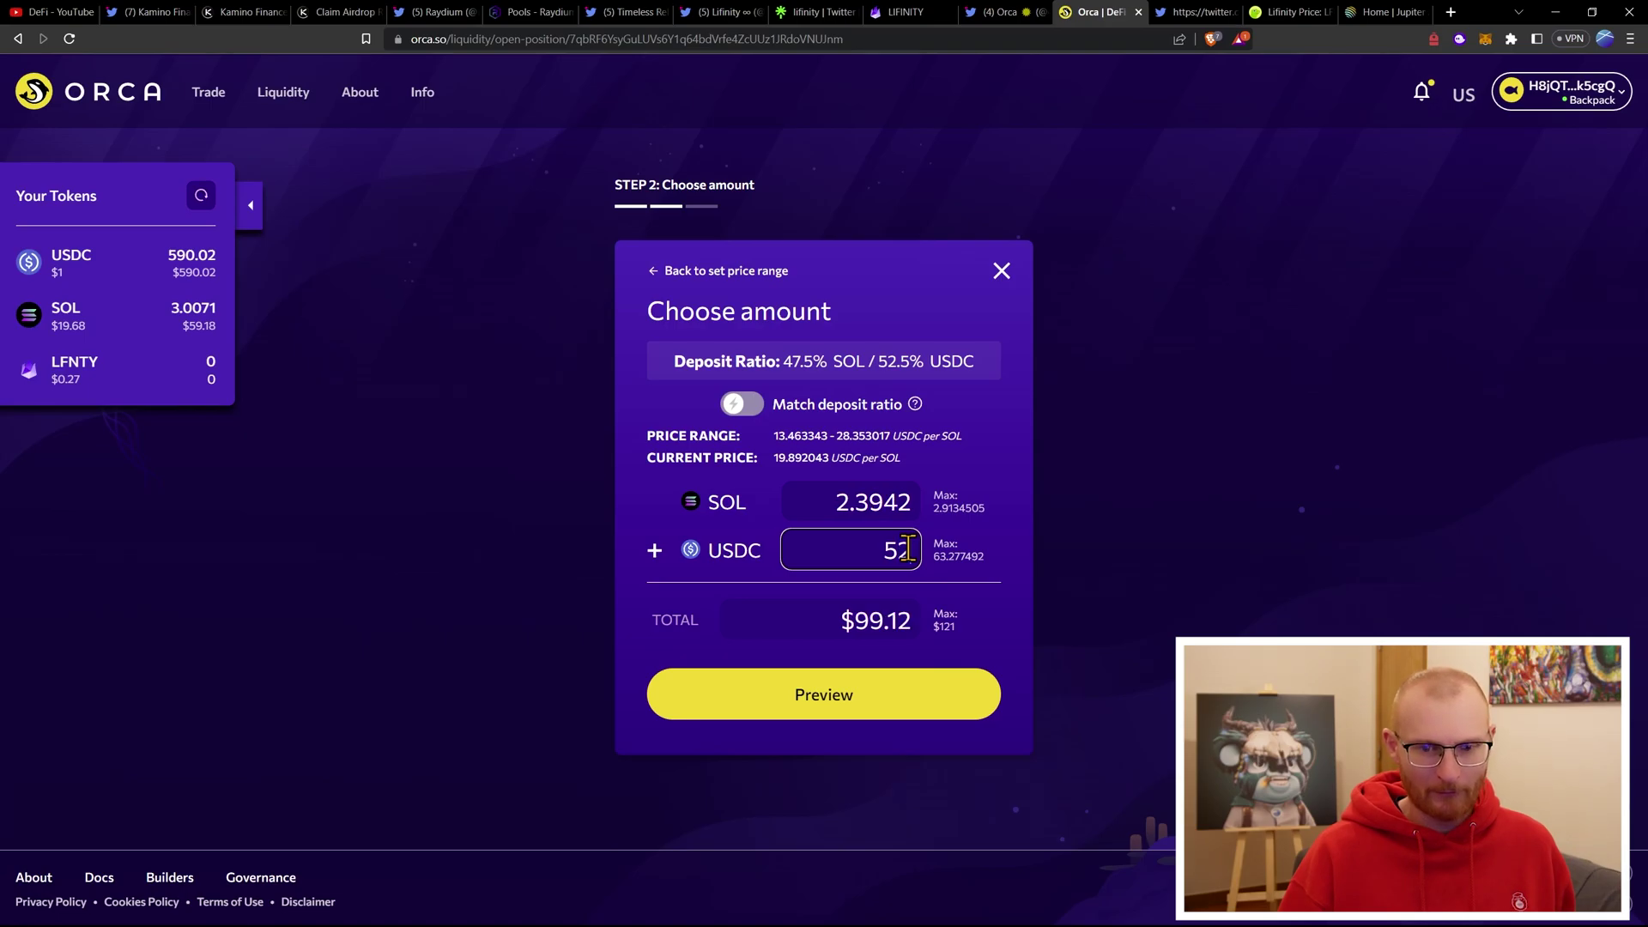
pyautogui.write('.5')
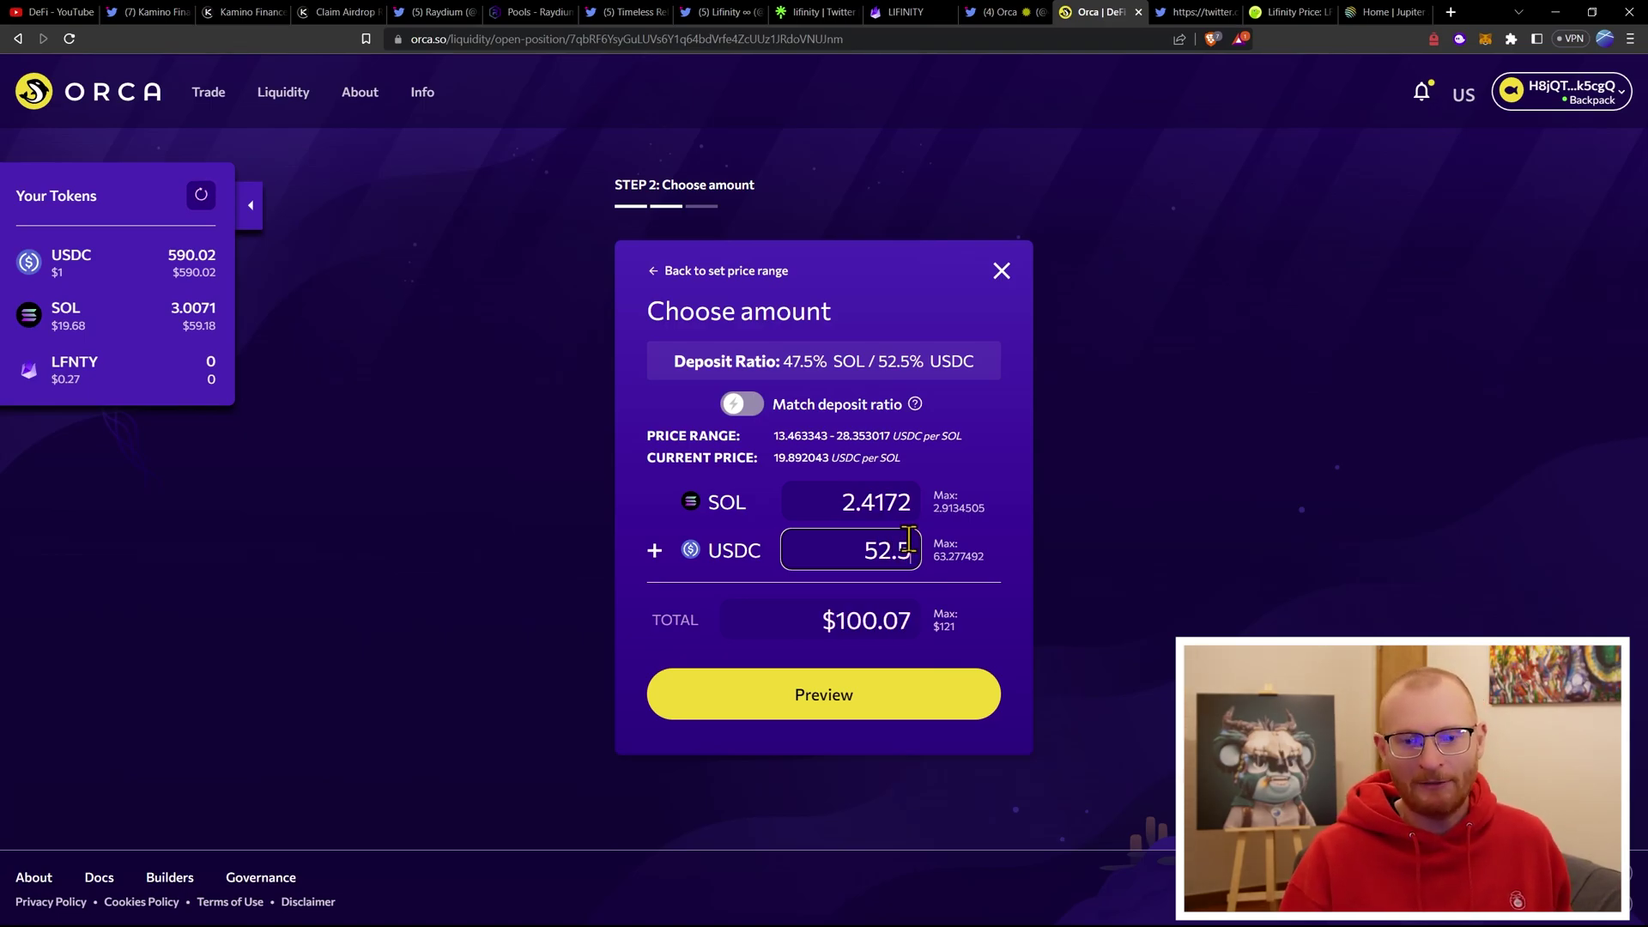
pyautogui.click(890, 707)
pyautogui.scroll(-2, 917, 689)
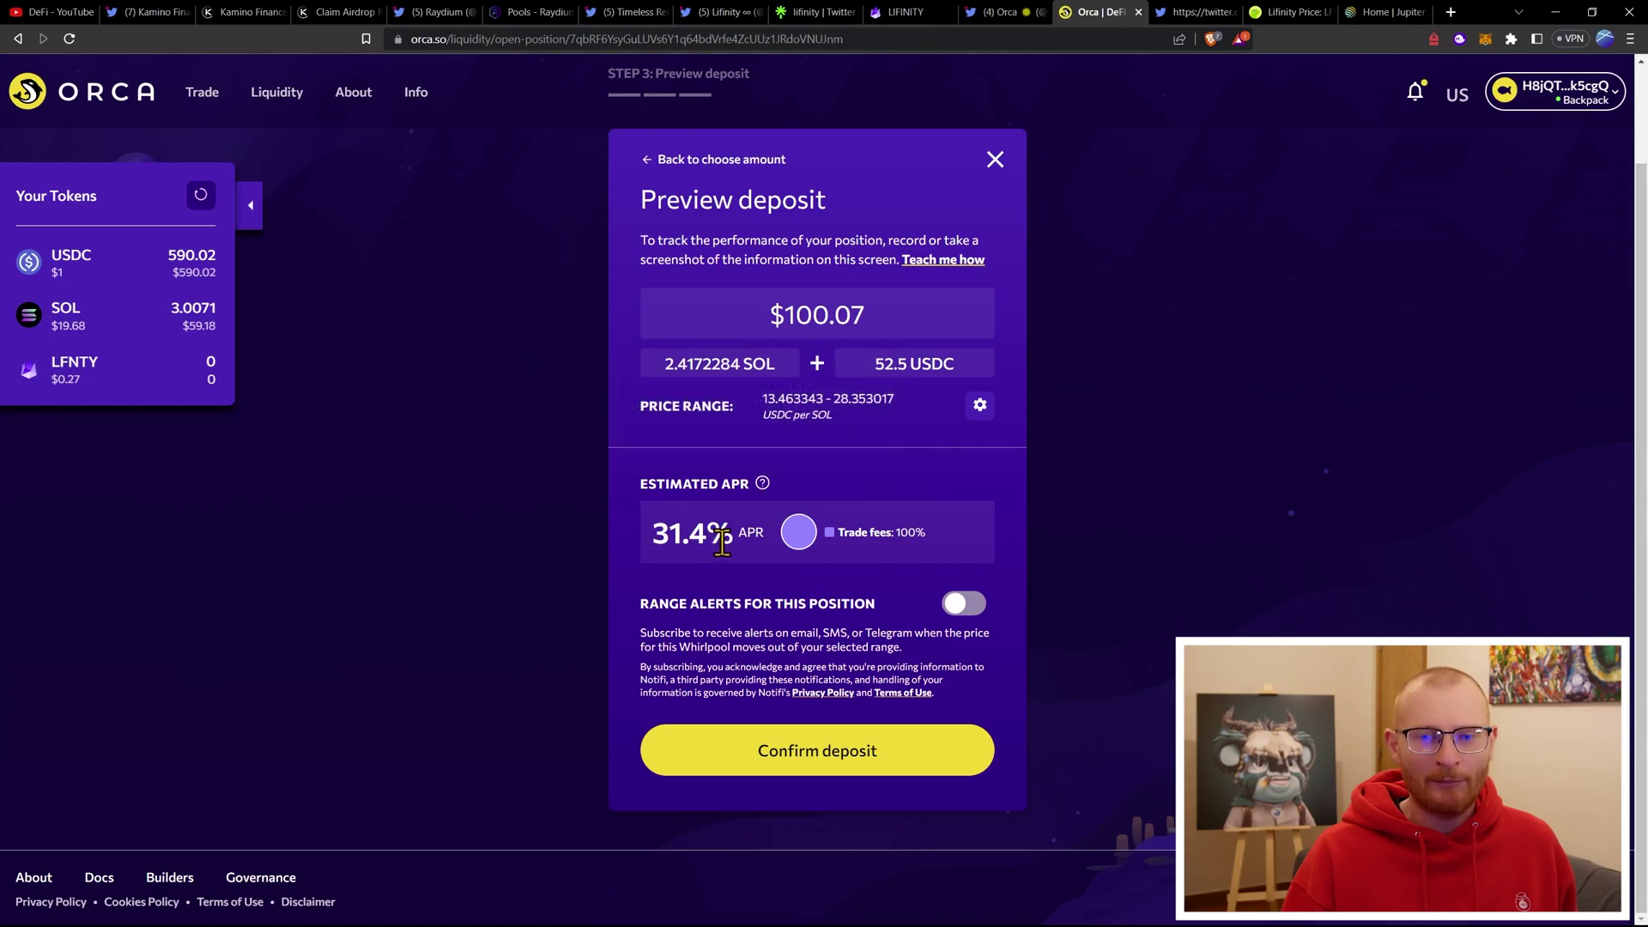
# - Confirm the SOL / USDC deposit, unlock Backpack with the wallet password and approve the transaction
pyautogui.click(839, 765)
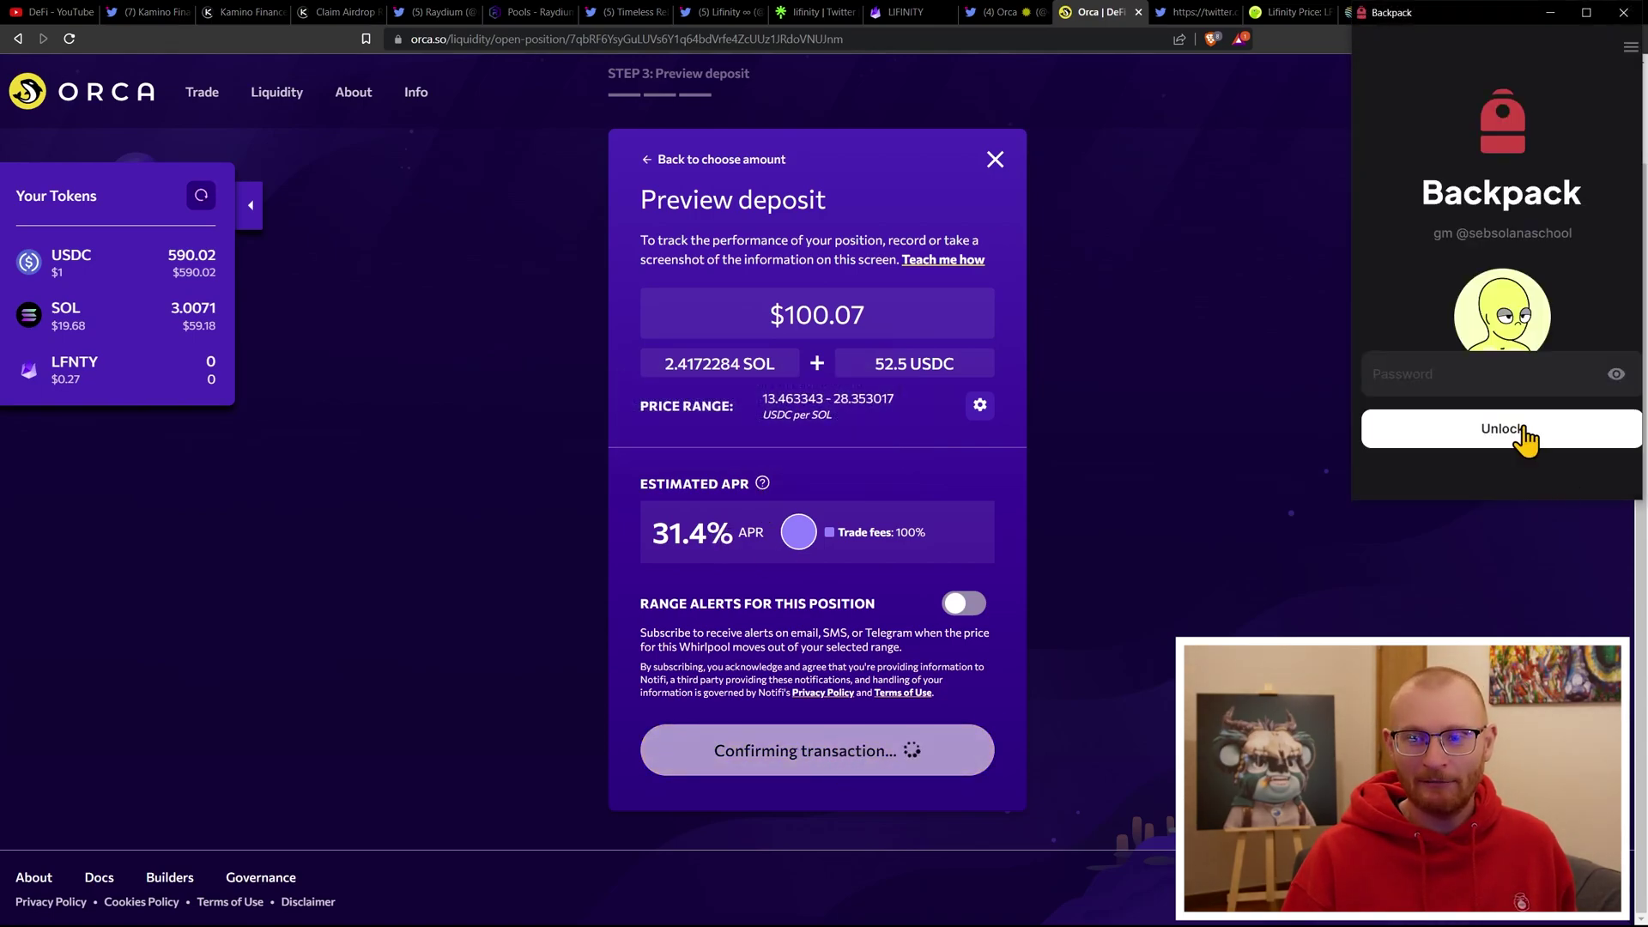
pyautogui.hotkey('ctrl', 'v')
pyautogui.click(1541, 437)
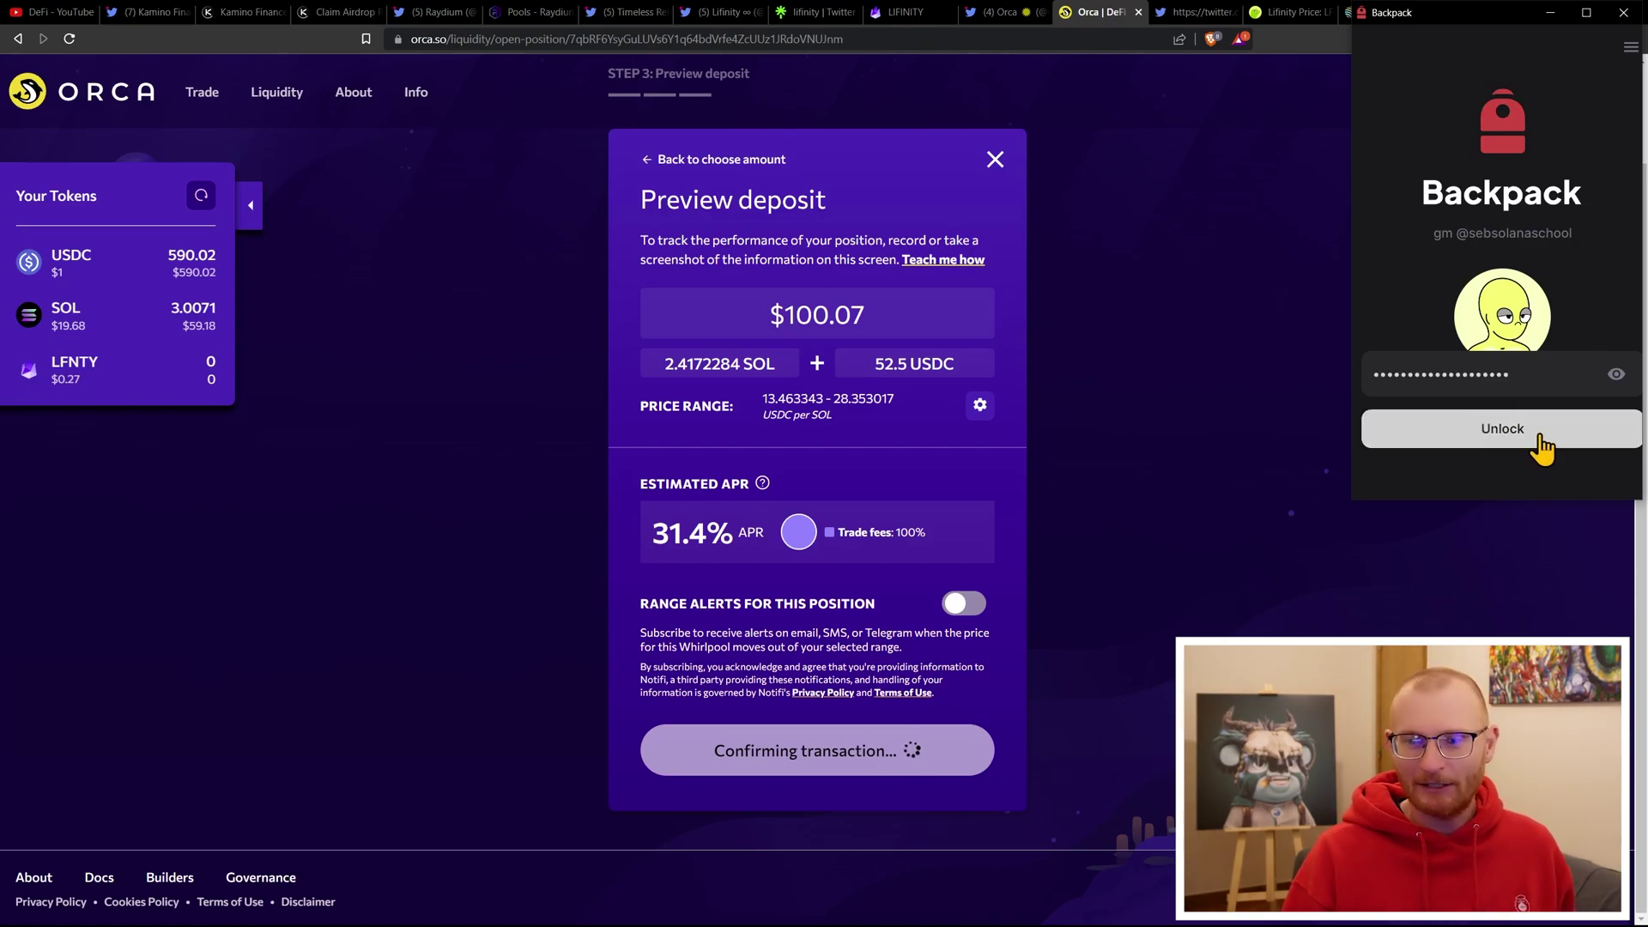
pyautogui.click(1560, 479)
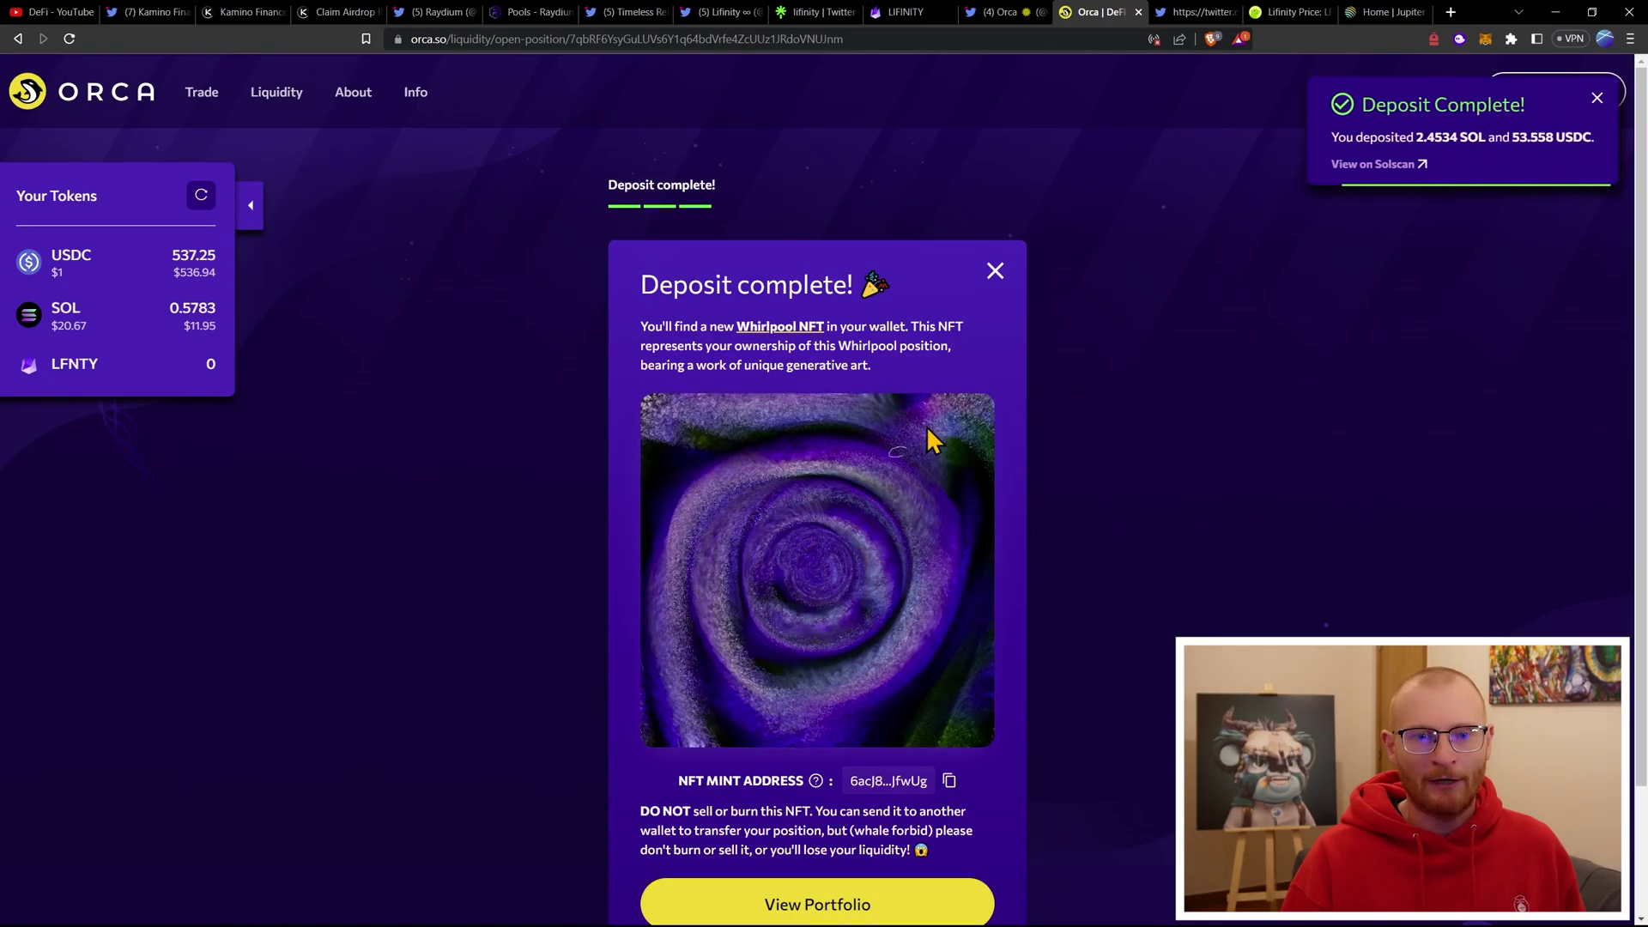
# - Examine the Orca Whirlpool Position NFT among the Backpack wallet's collectibles, and close the wallet
pyautogui.scroll(-1, 927, 409)
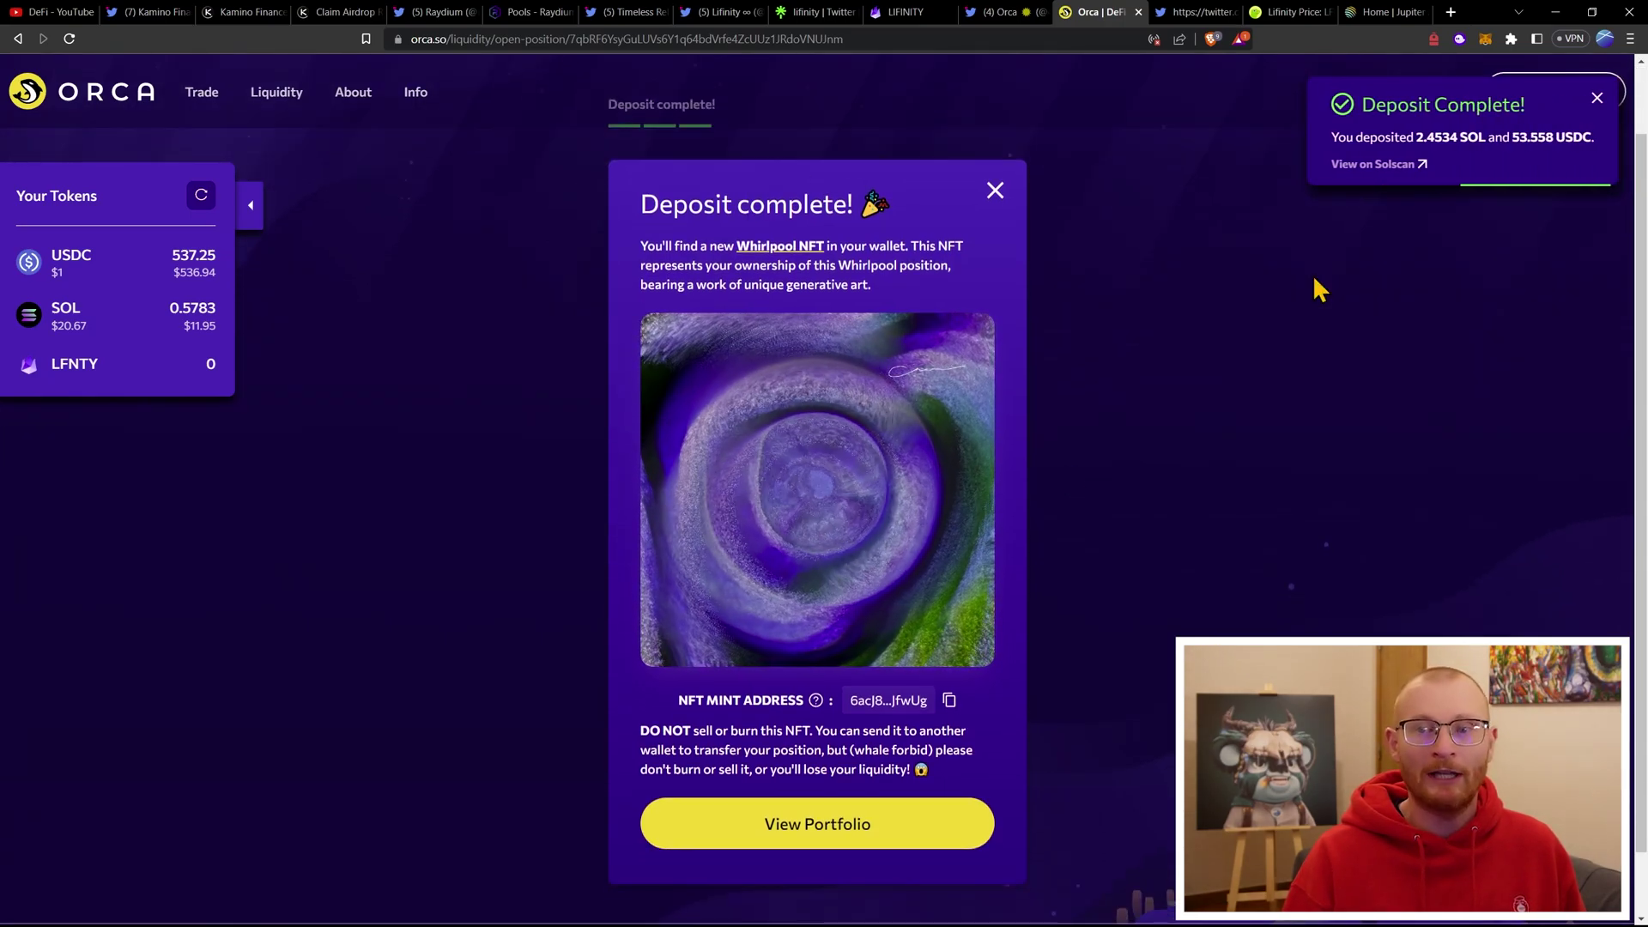
pyautogui.click(1434, 39)
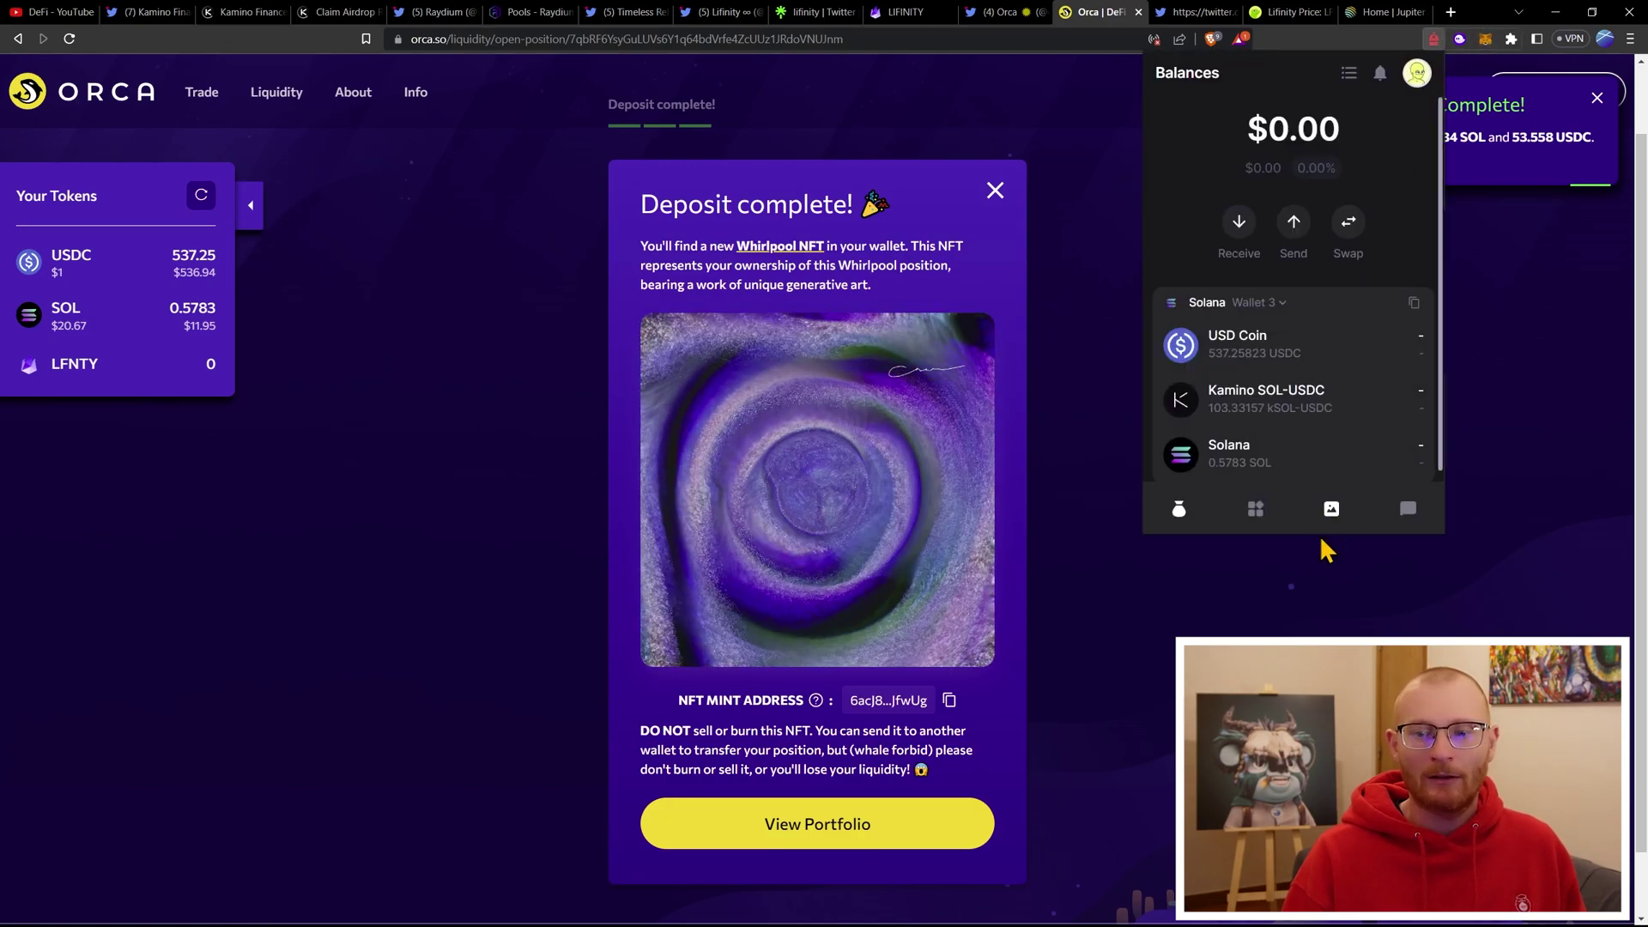
pyautogui.click(1330, 511)
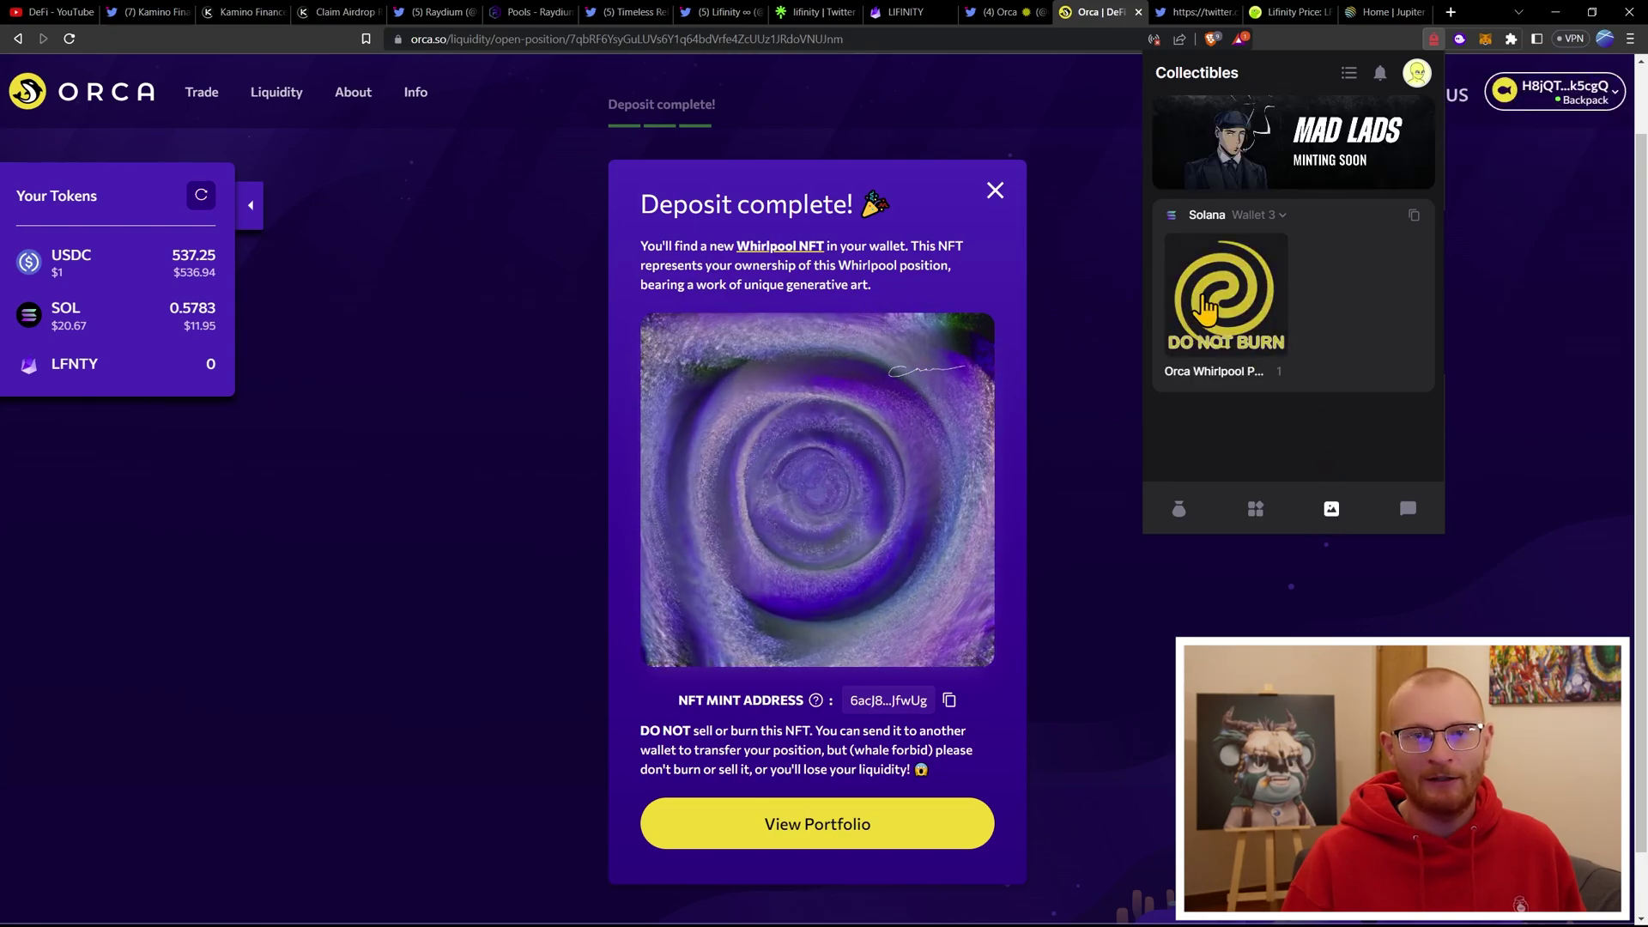
pyautogui.click(1203, 302)
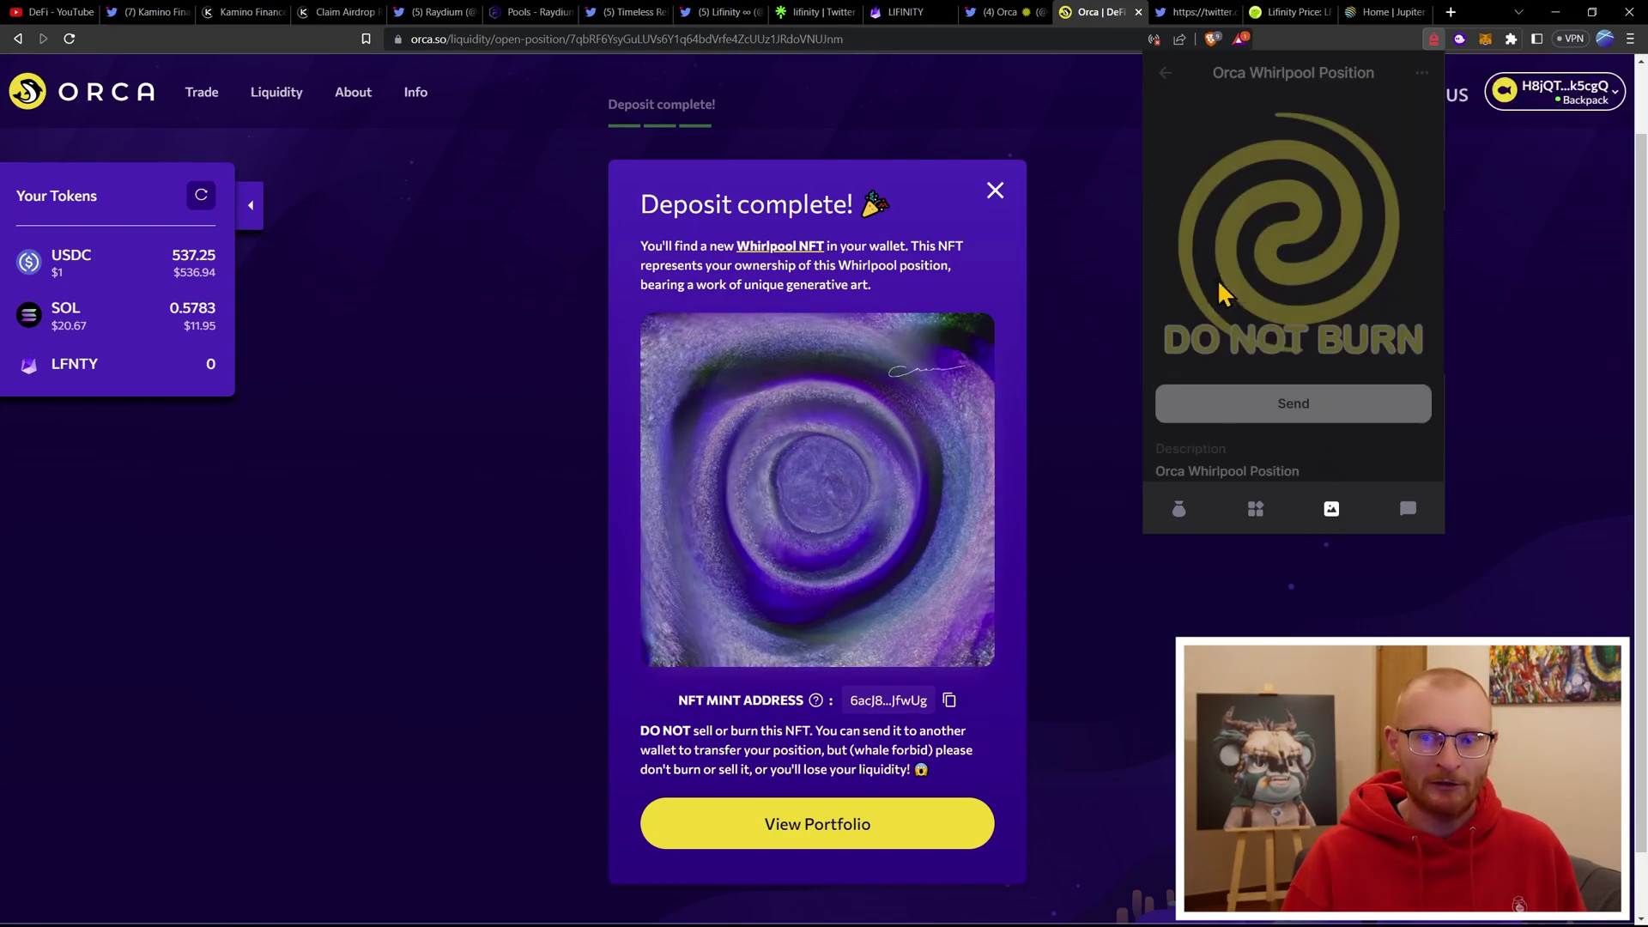
pyautogui.click(1165, 74)
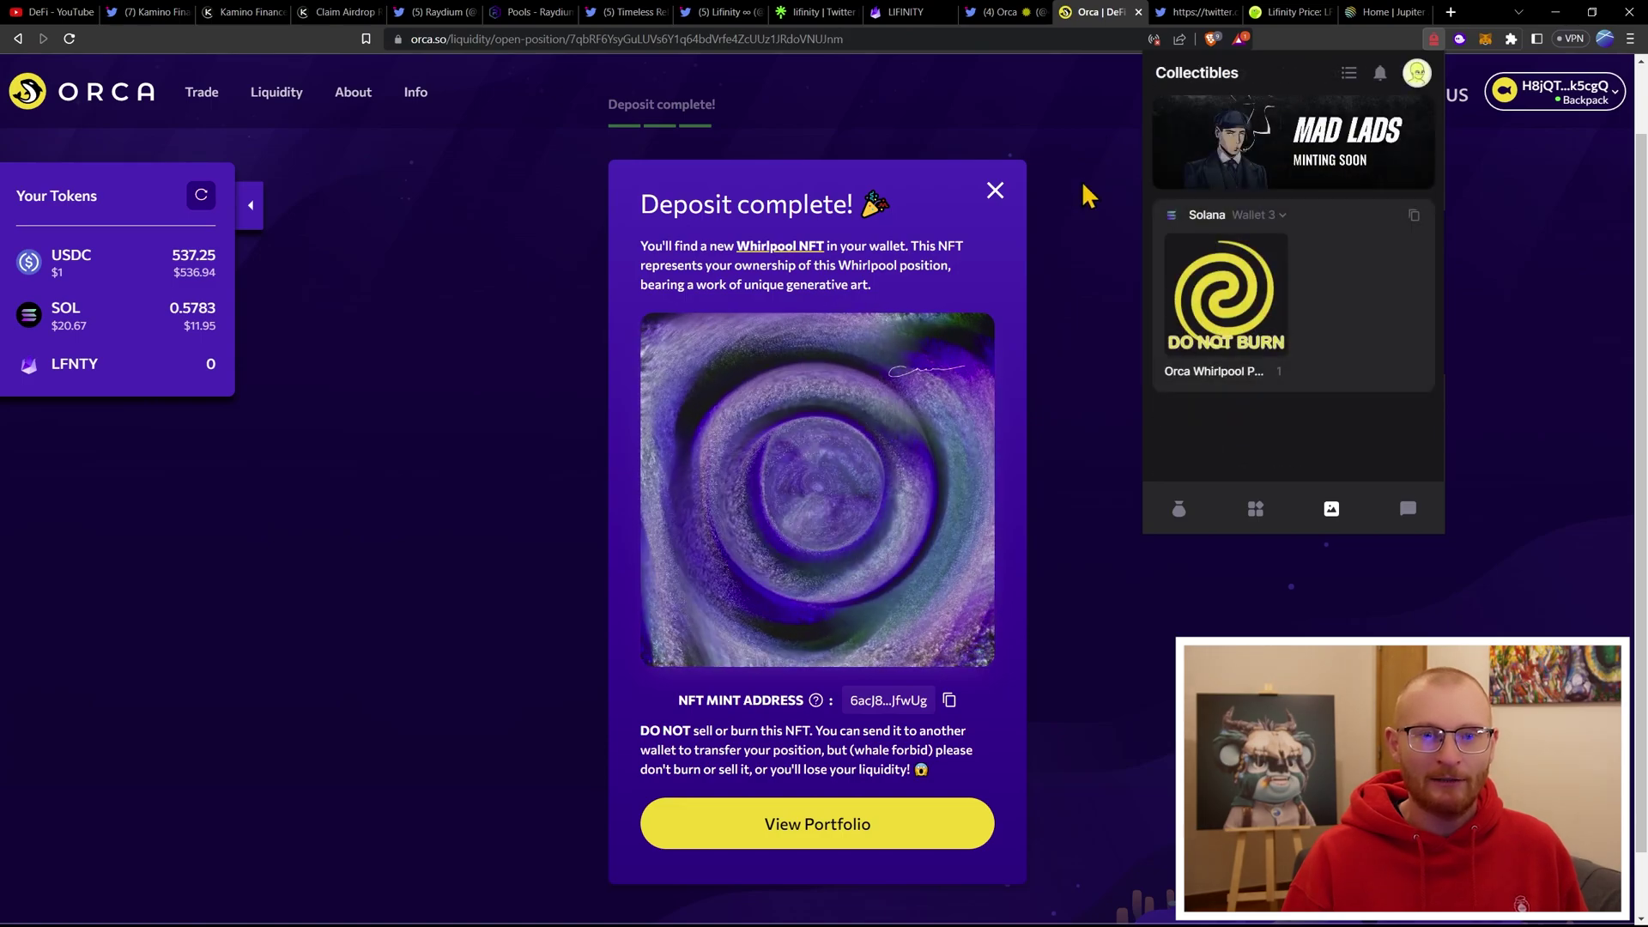
pyautogui.click(1088, 248)
# - Go back to Orca's liquidity pools and view the SOL / USDC position in the portfolio
pyautogui.click(275, 94)
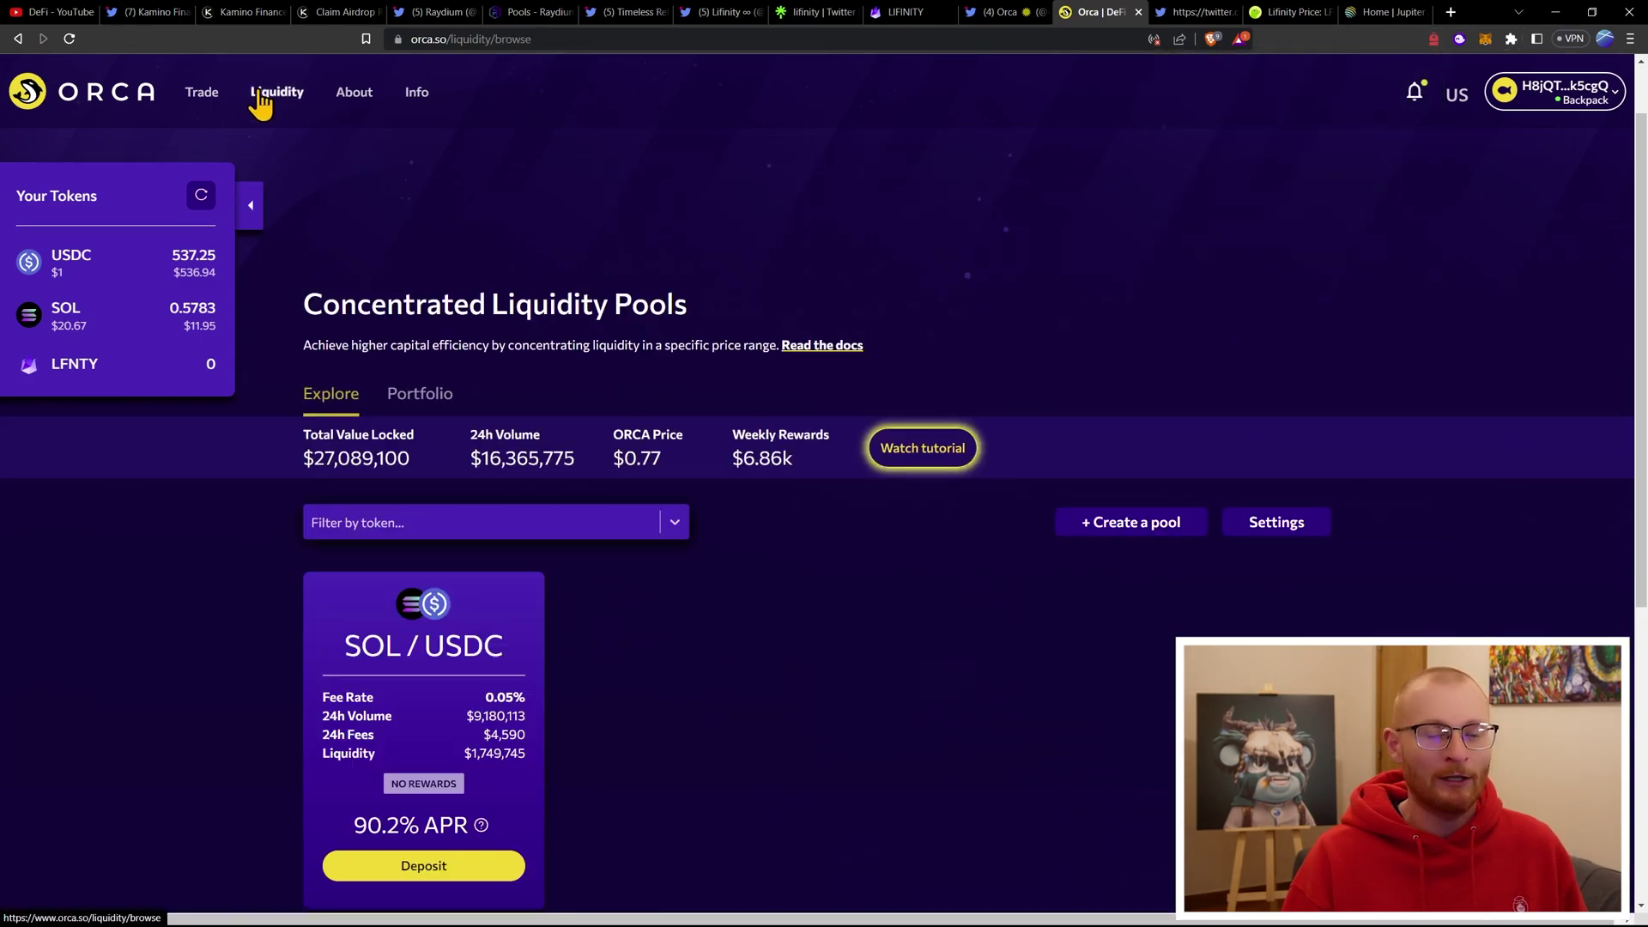
pyautogui.scroll(-3, 871, 317)
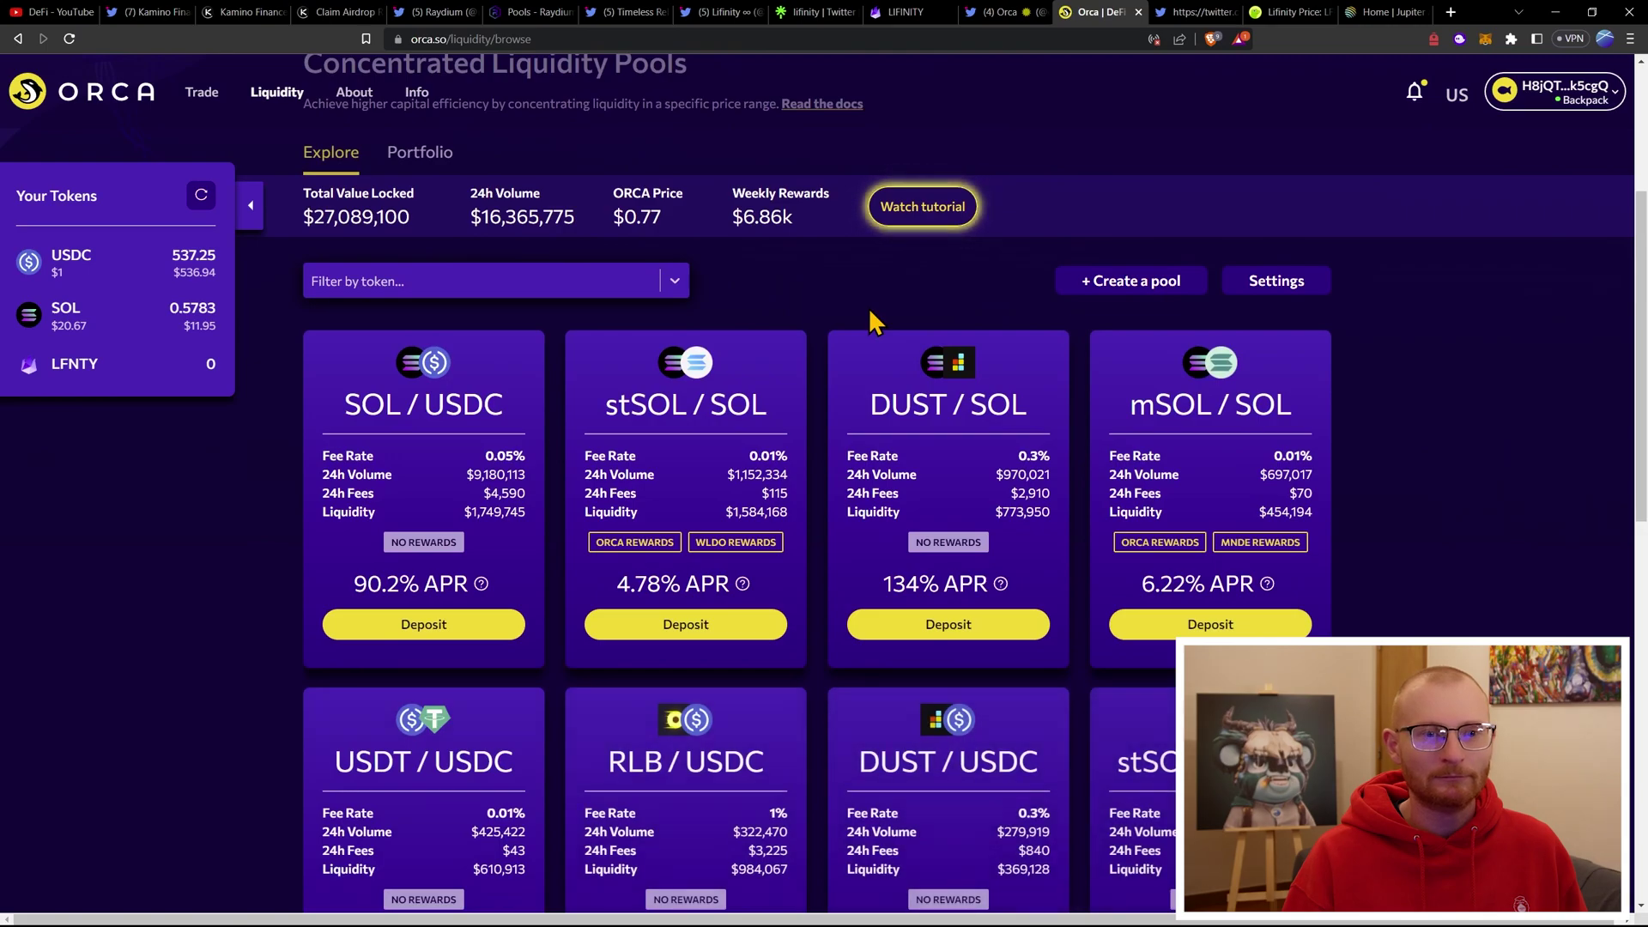
pyautogui.scroll(3, 702, 333)
pyautogui.click(420, 394)
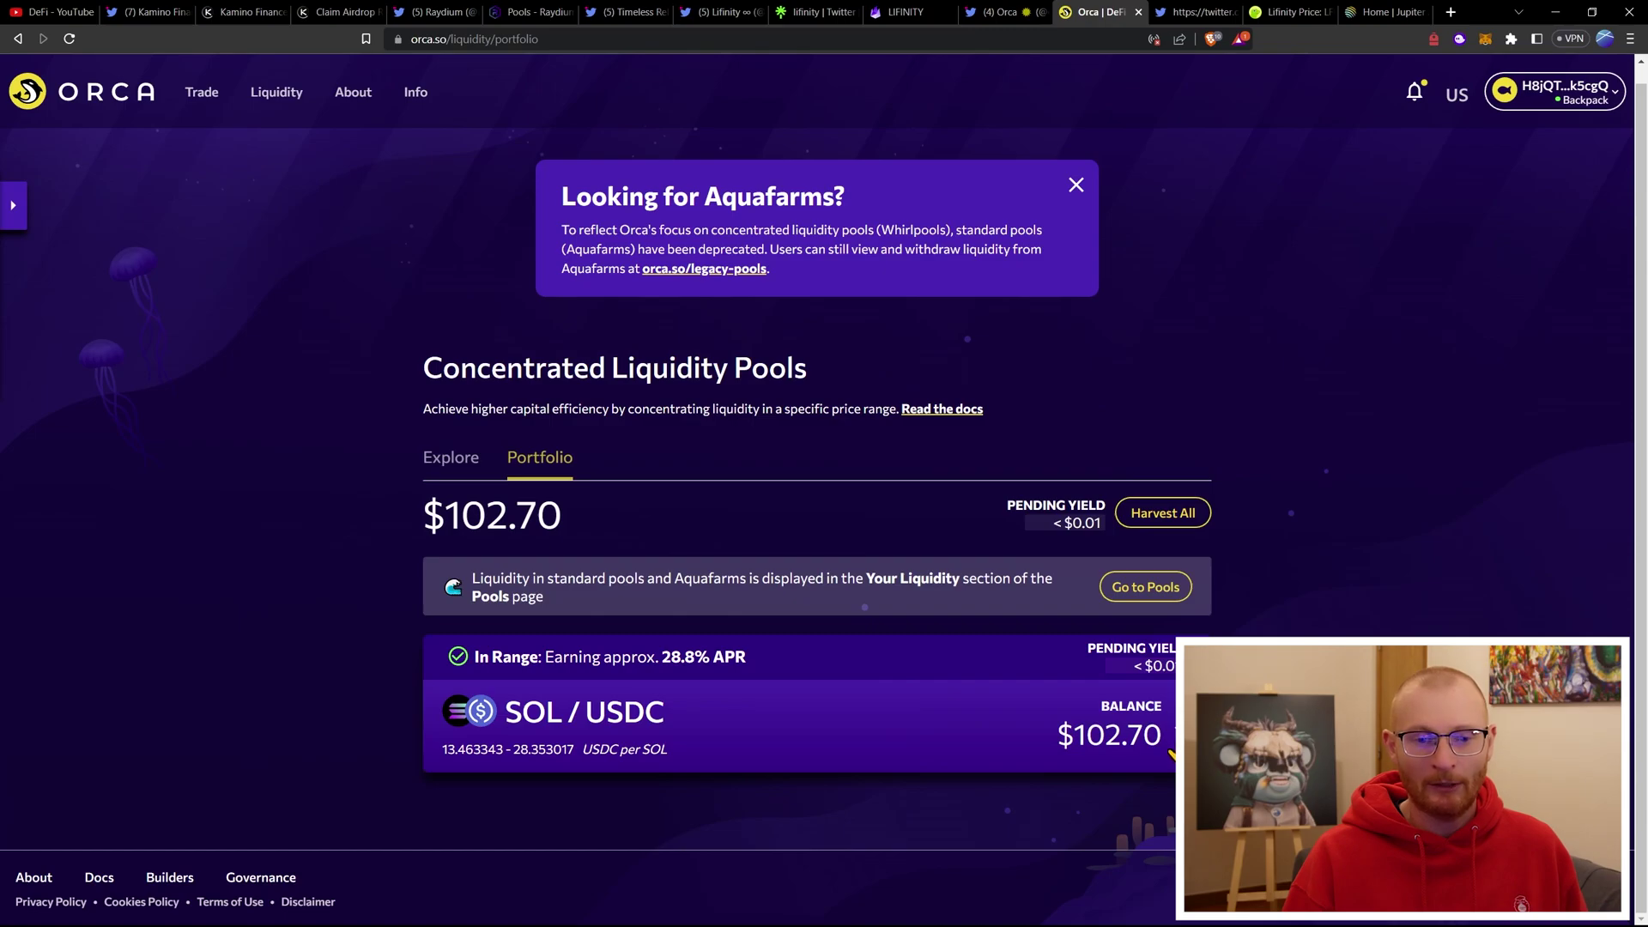
# - Expand the SOL / USDC position in the Orca portfolio and examine its price range, estimated APR and Whirlpool stats
pyautogui.click(1169, 749)
pyautogui.scroll(-2, 1149, 661)
pyautogui.scroll(-2, 1223, 346)
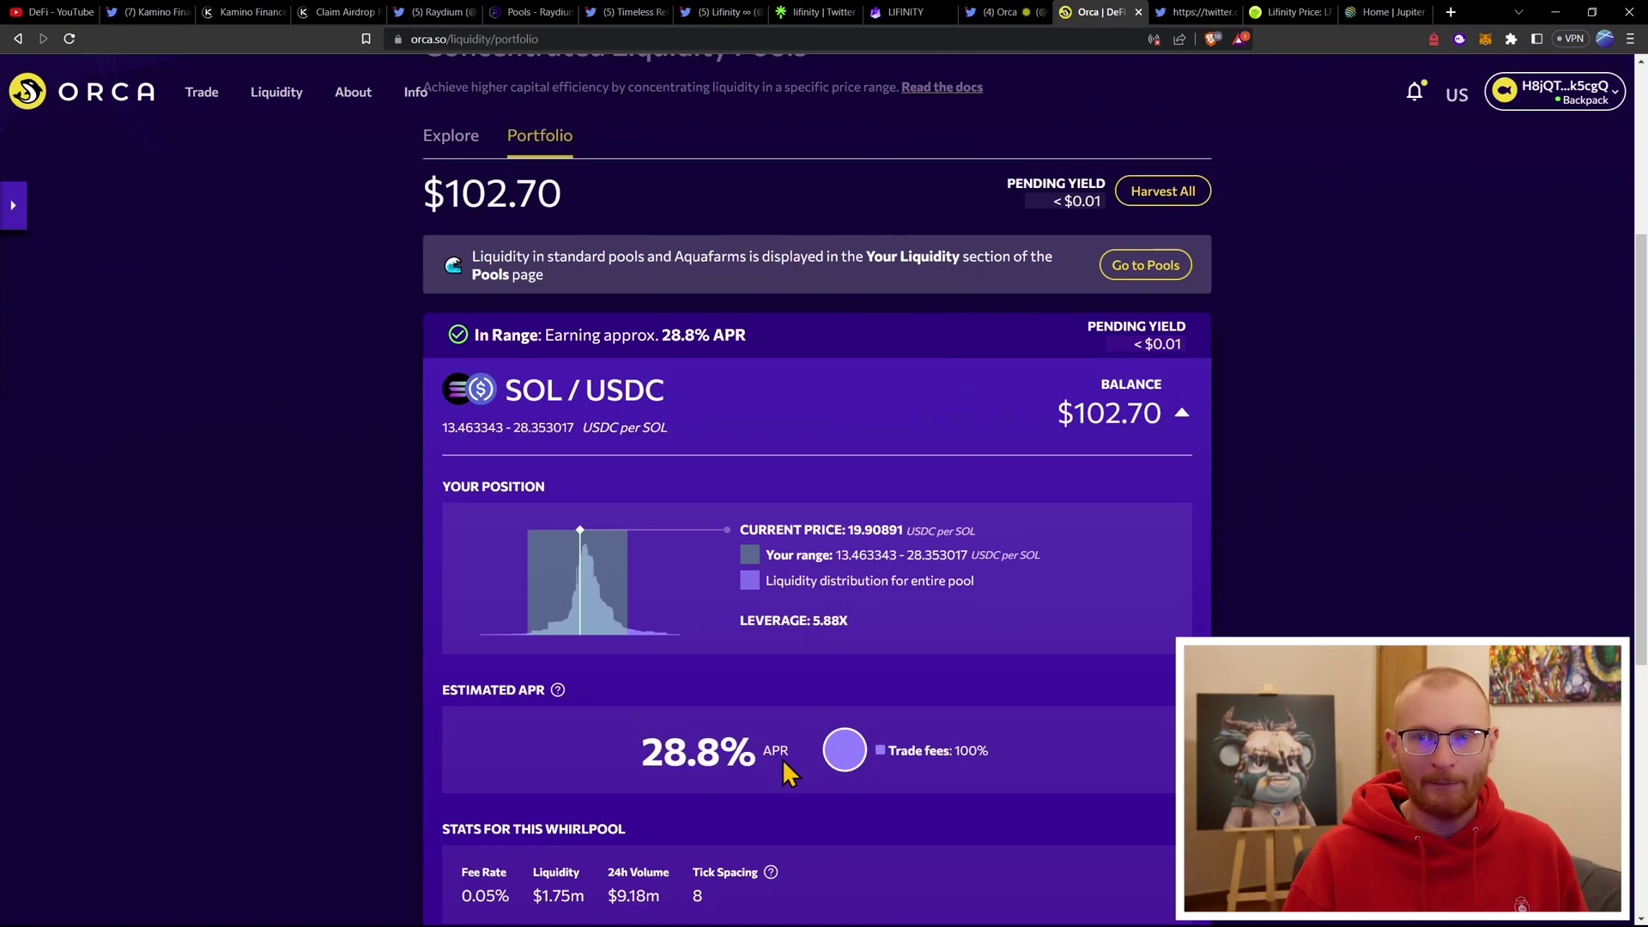
# - Switch to Tulip Protocol's Twitter profile, follow its tulip.garden website link and launch the Tulip app
pyautogui.click(1197, 13)
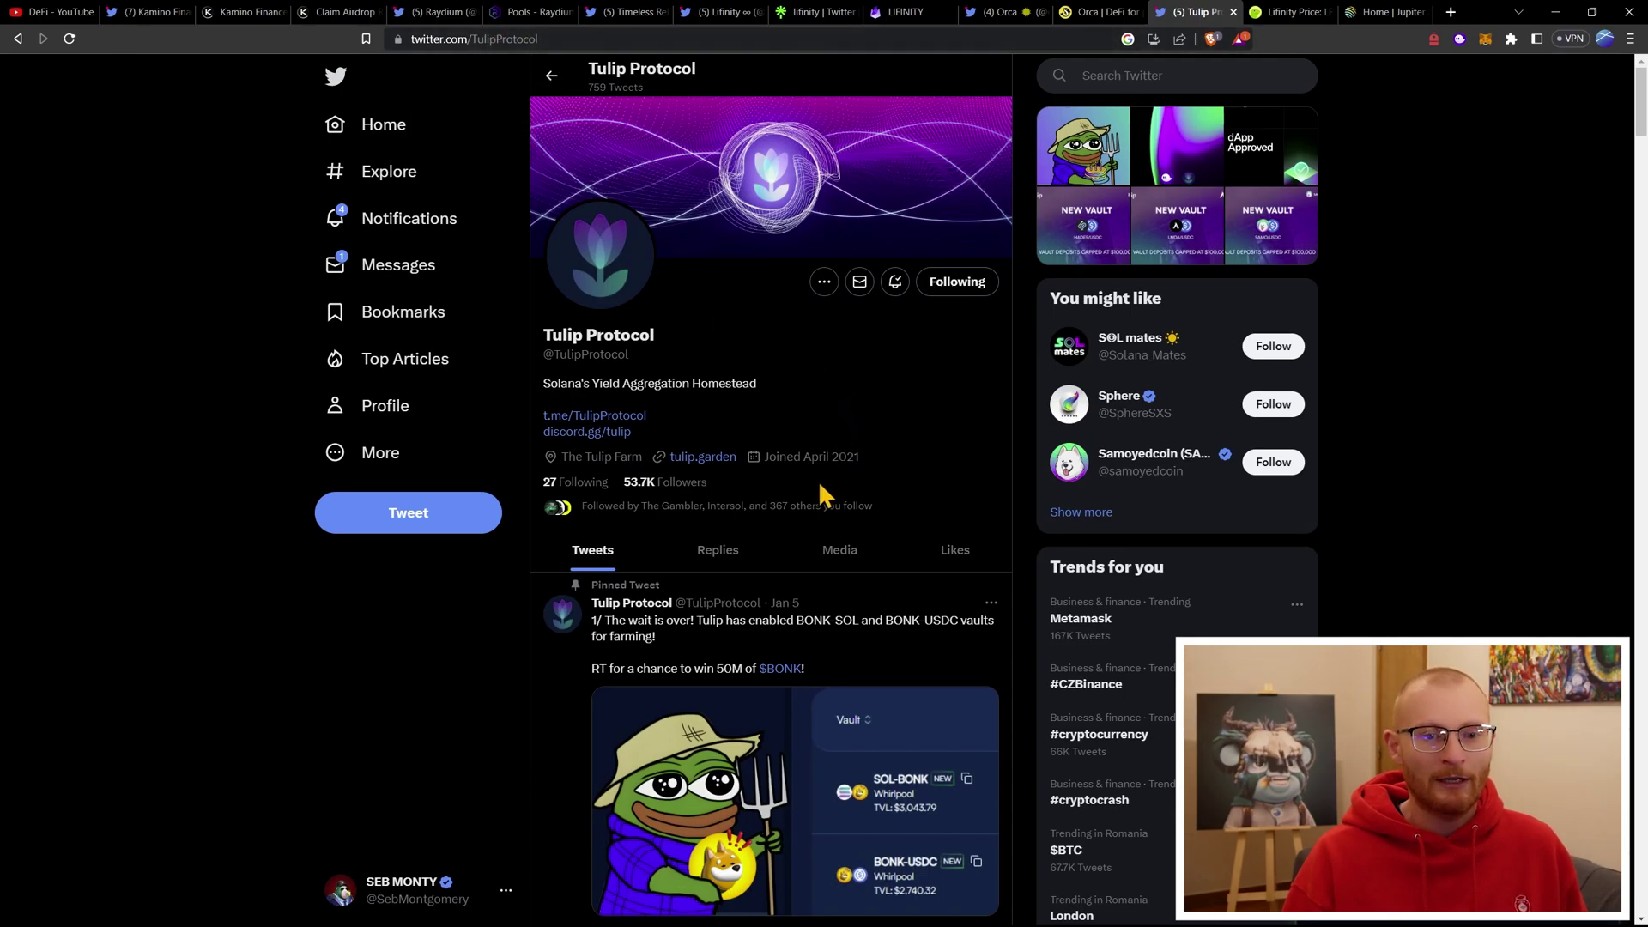
pyautogui.click(695, 461)
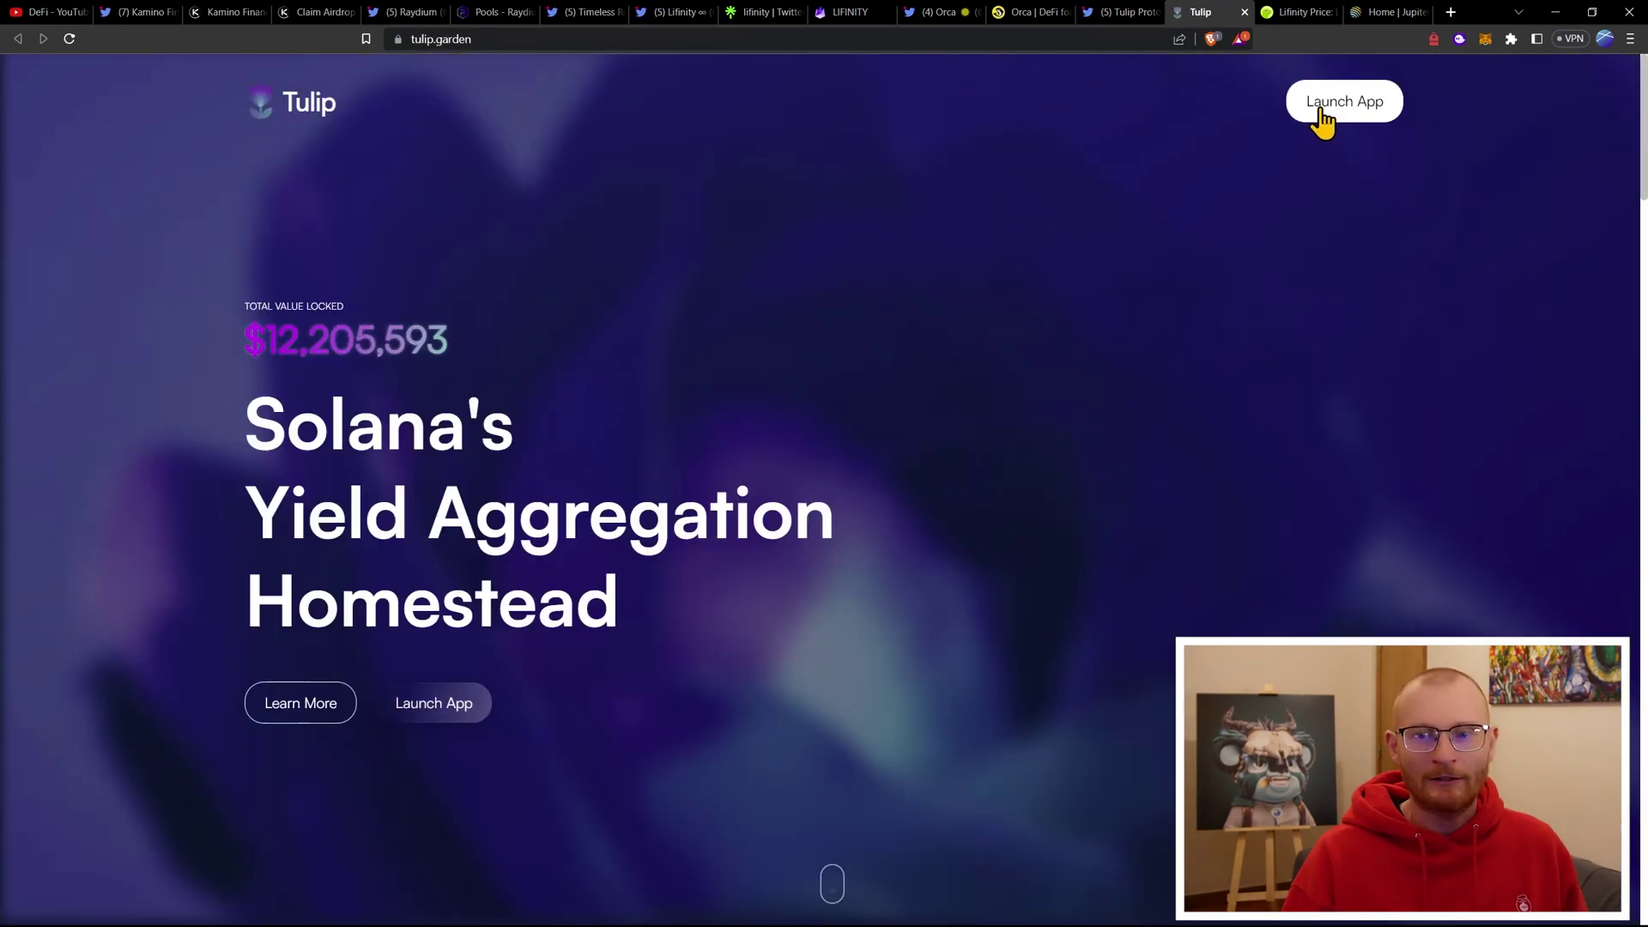
pyautogui.click(1324, 115)
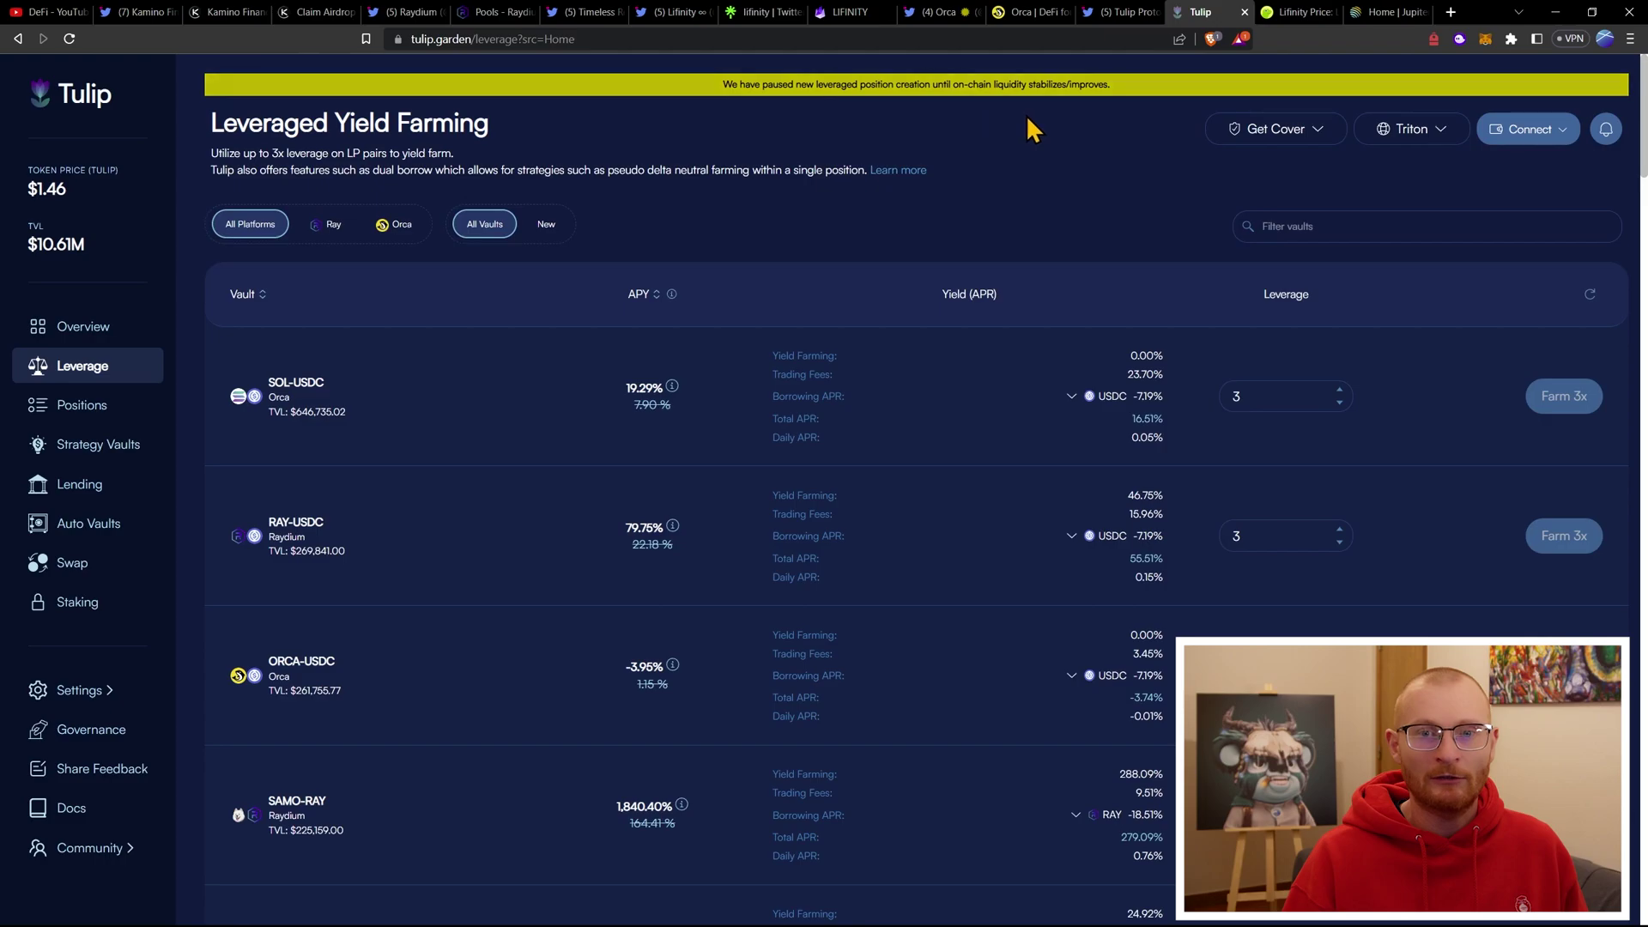
# - Connect the Backpack wallet to Tulip, unlocking it with the wallet password and approving the connection
pyautogui.click(1511, 129)
pyautogui.click(1526, 221)
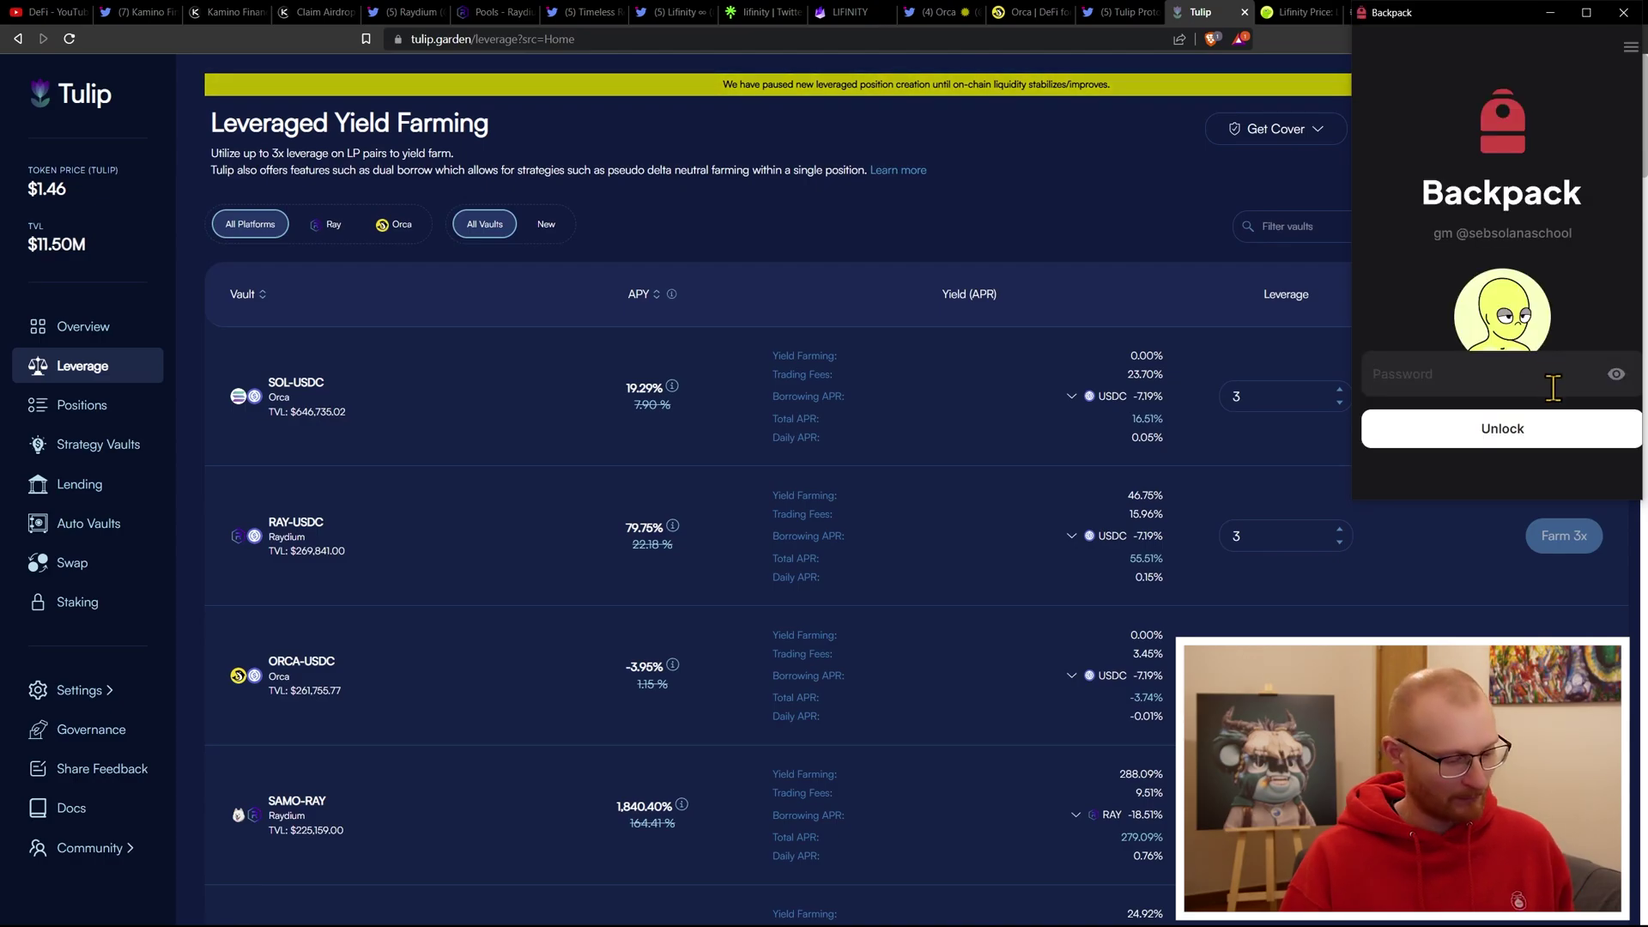
pyautogui.hotkey('ctrl', 'v')
pyautogui.click(1548, 445)
pyautogui.click(1569, 469)
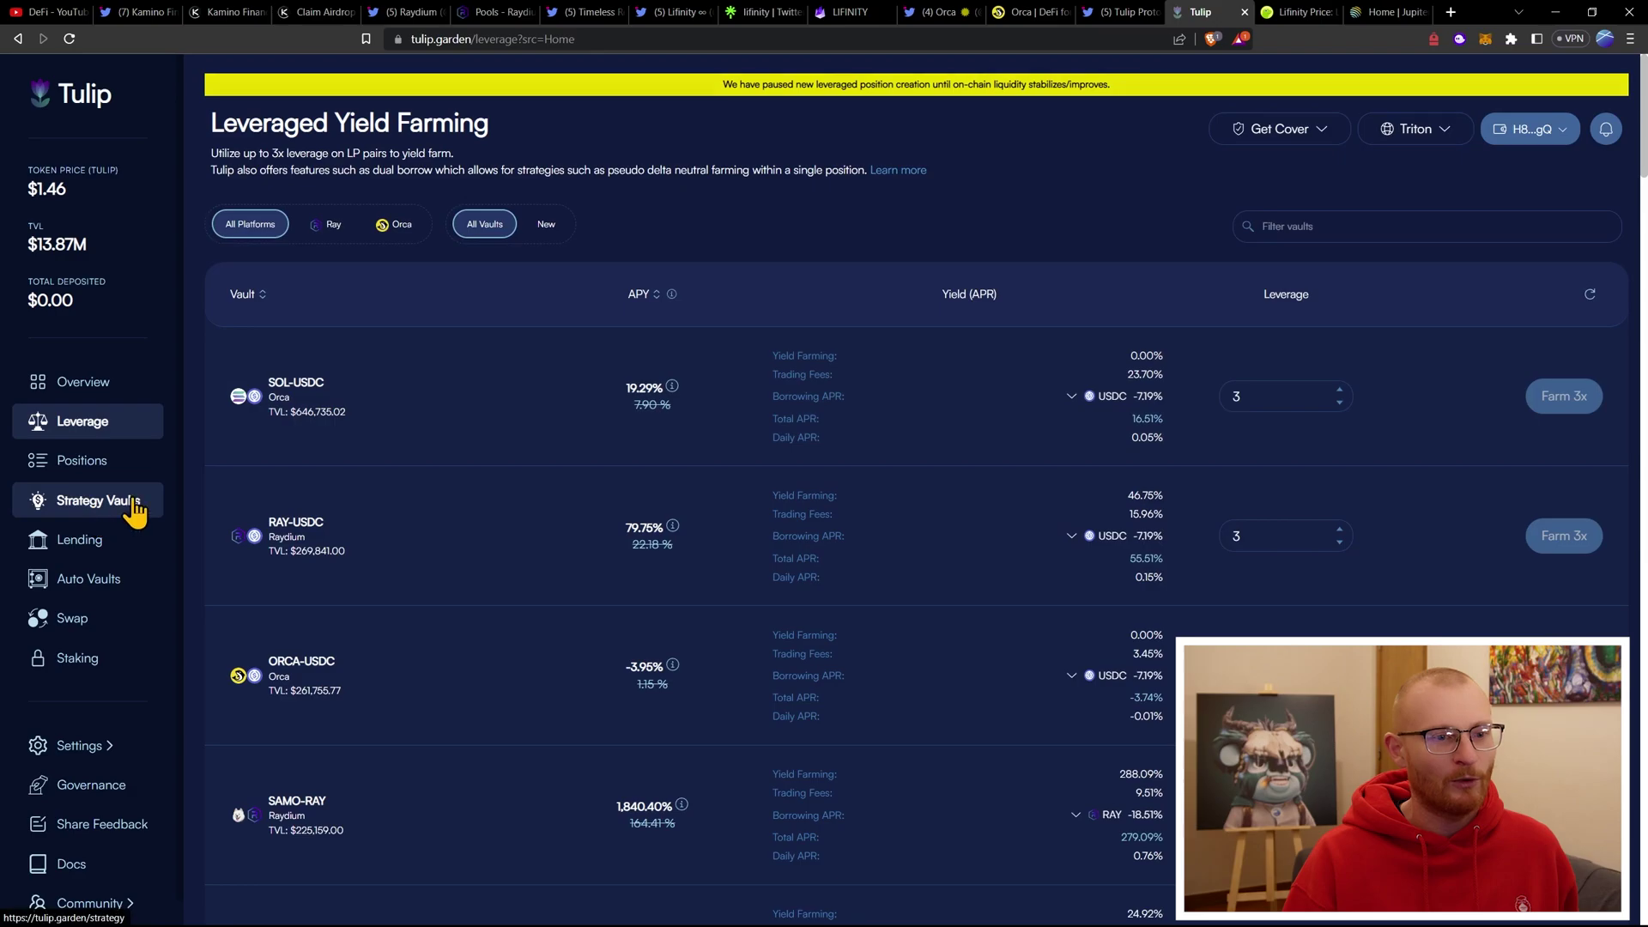
# - Open Tulip's Strategy Vaults, sort them by Yearly APY in descending order and look through the vaults
pyautogui.click(93, 506)
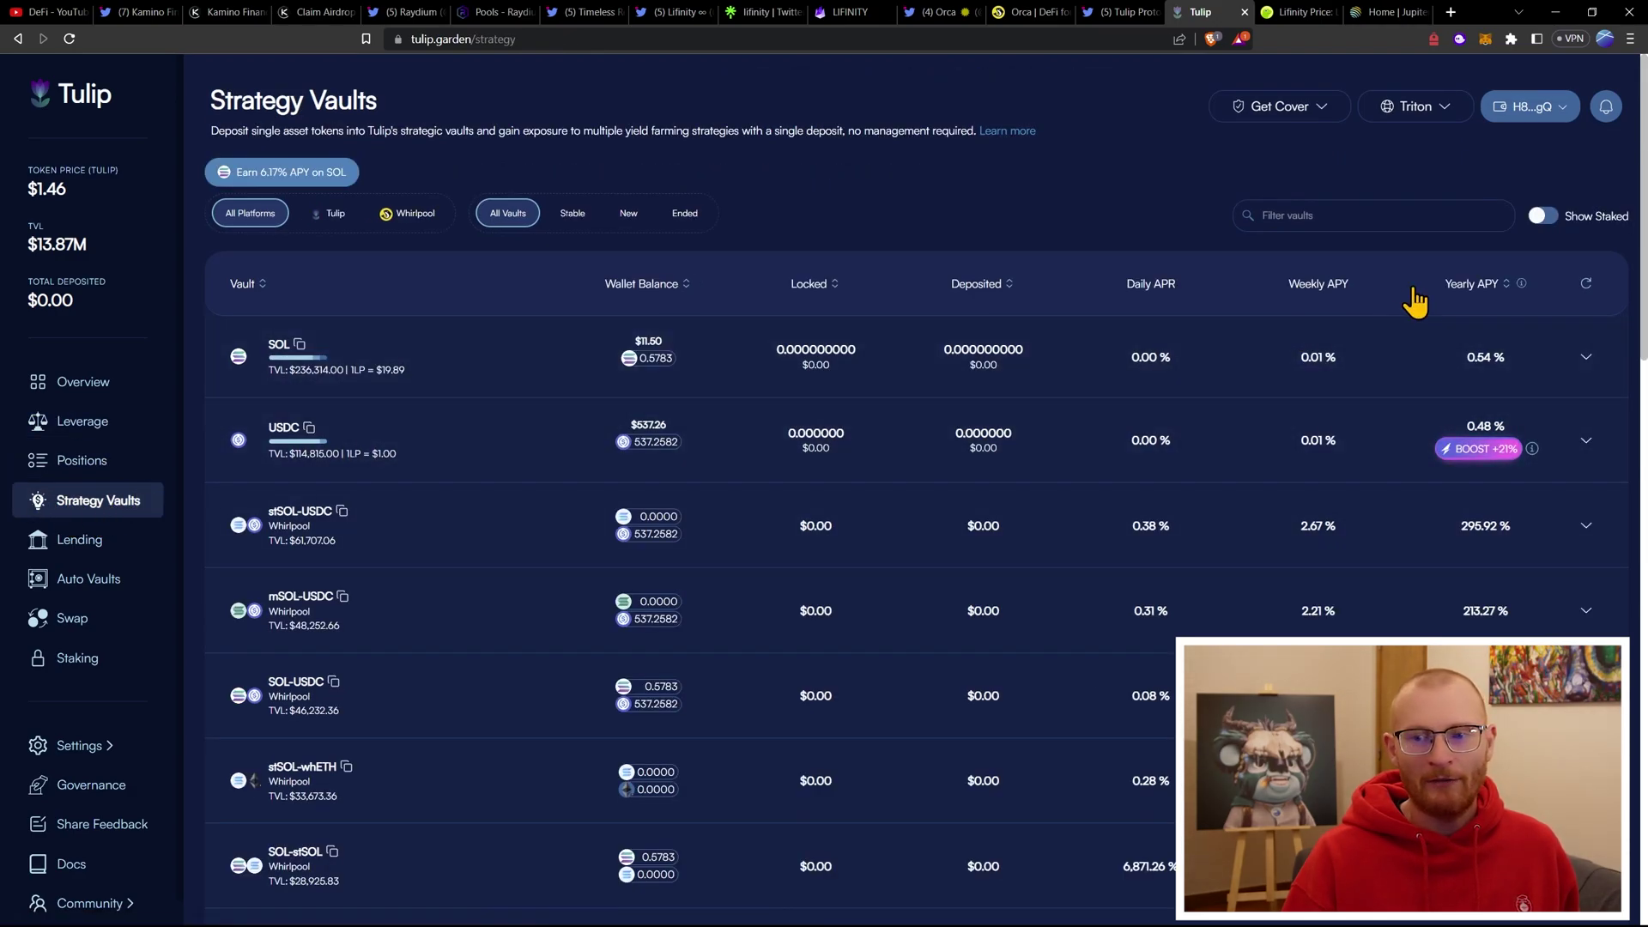
pyautogui.click(1458, 286)
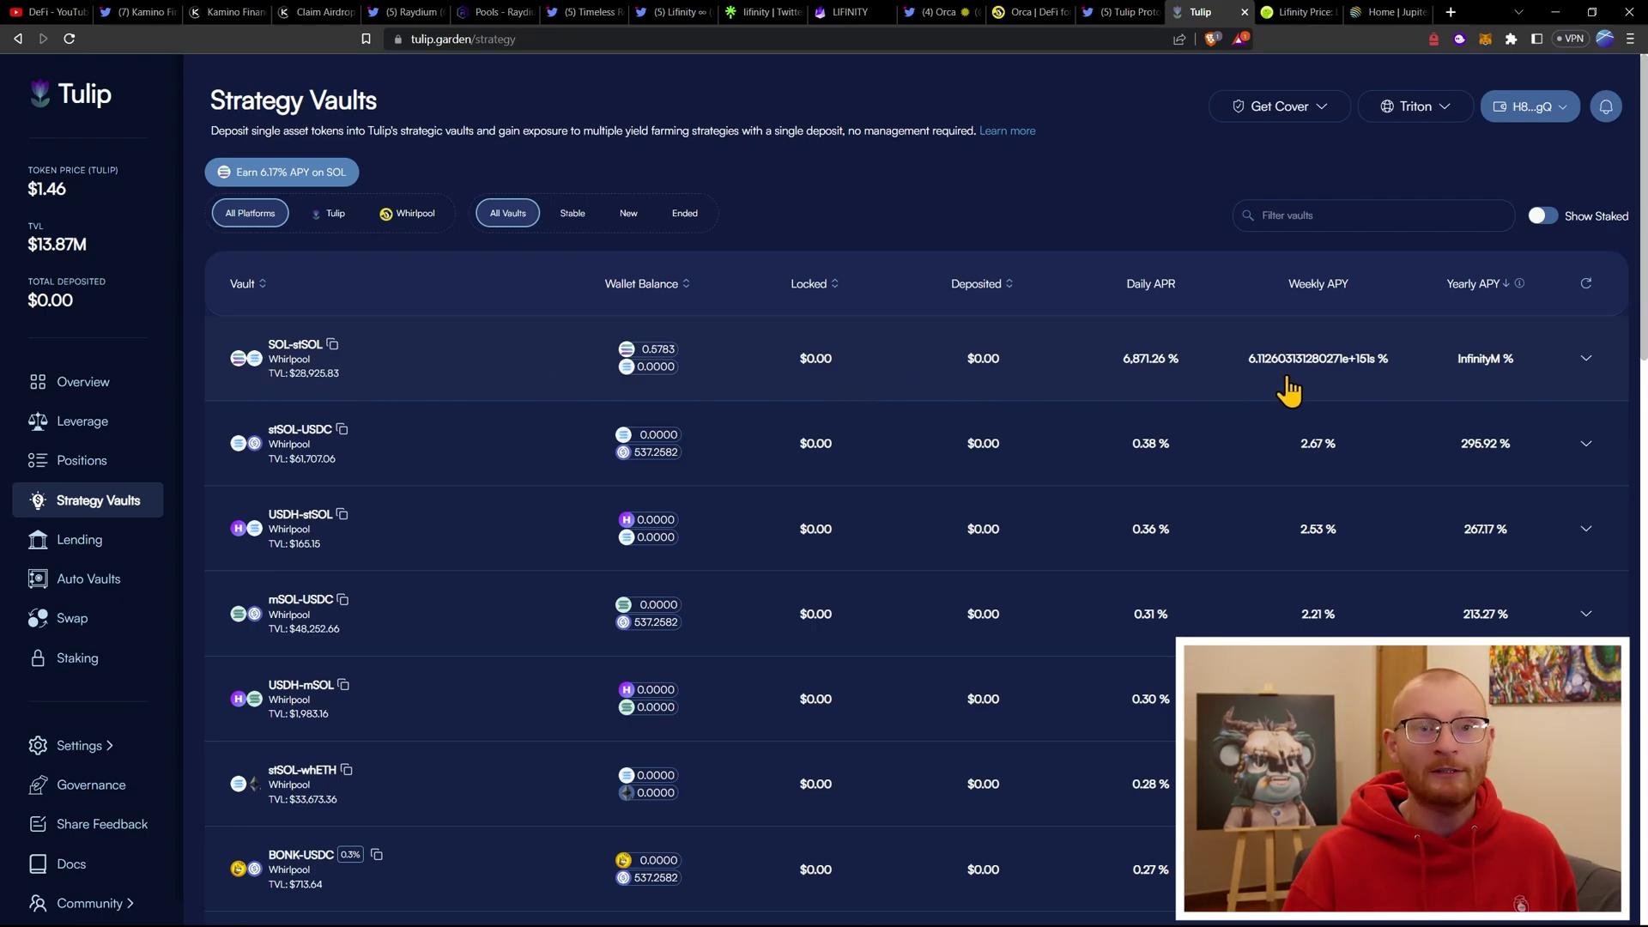
pyautogui.scroll(-1, 1180, 387)
pyautogui.scroll(-3, 1180, 386)
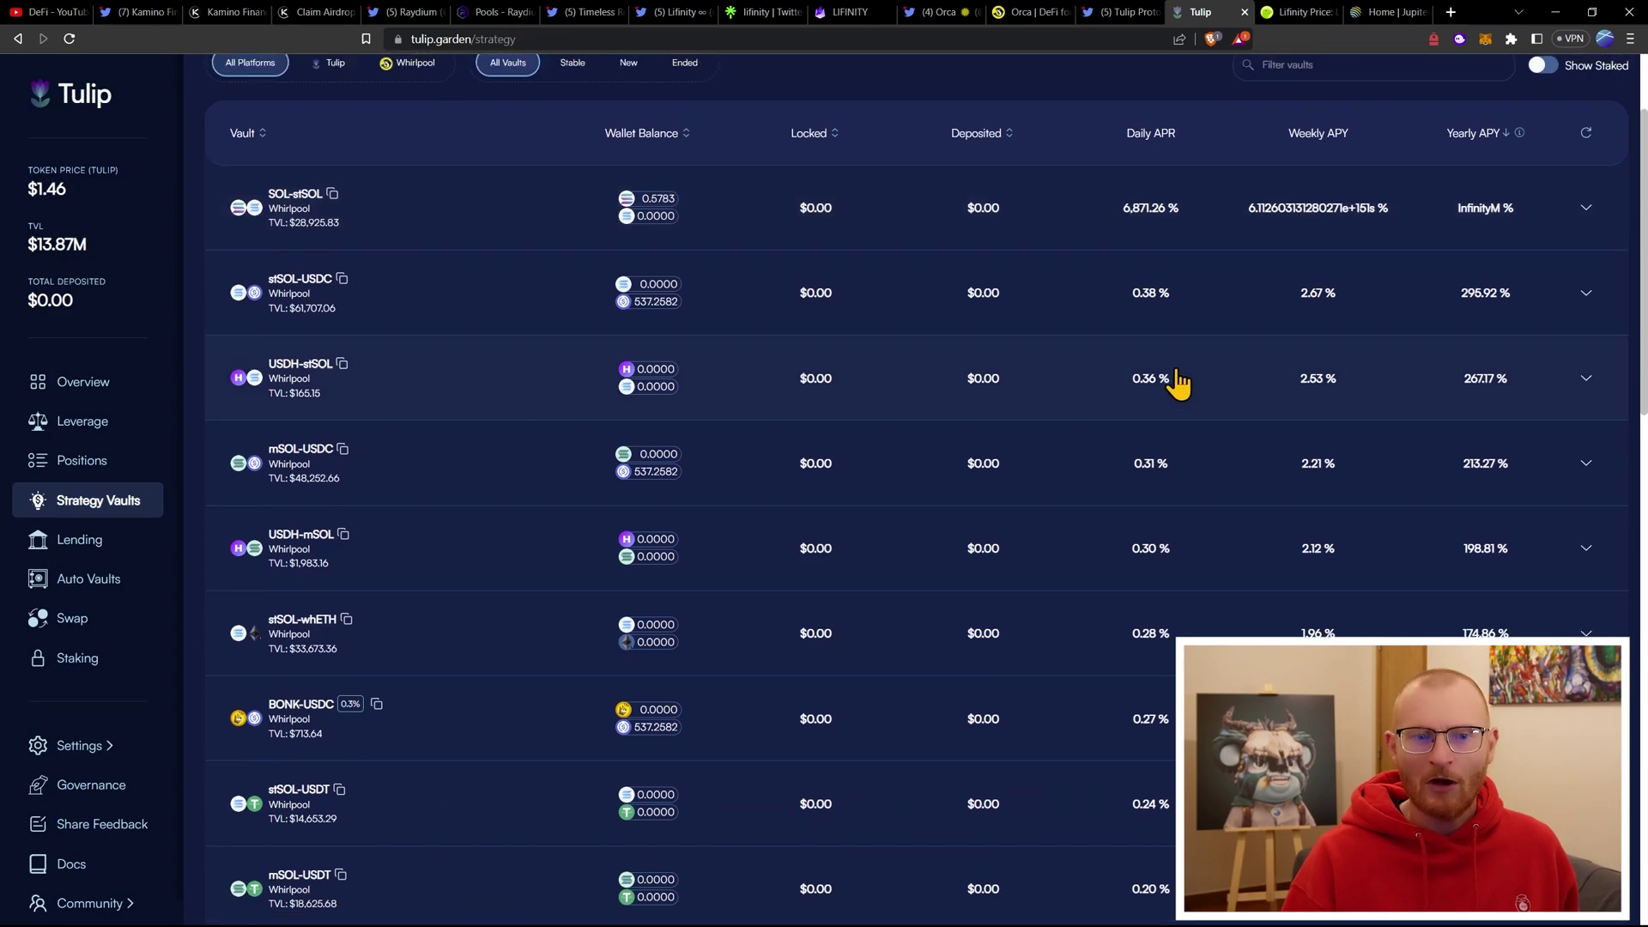
pyautogui.scroll(2, 1178, 386)
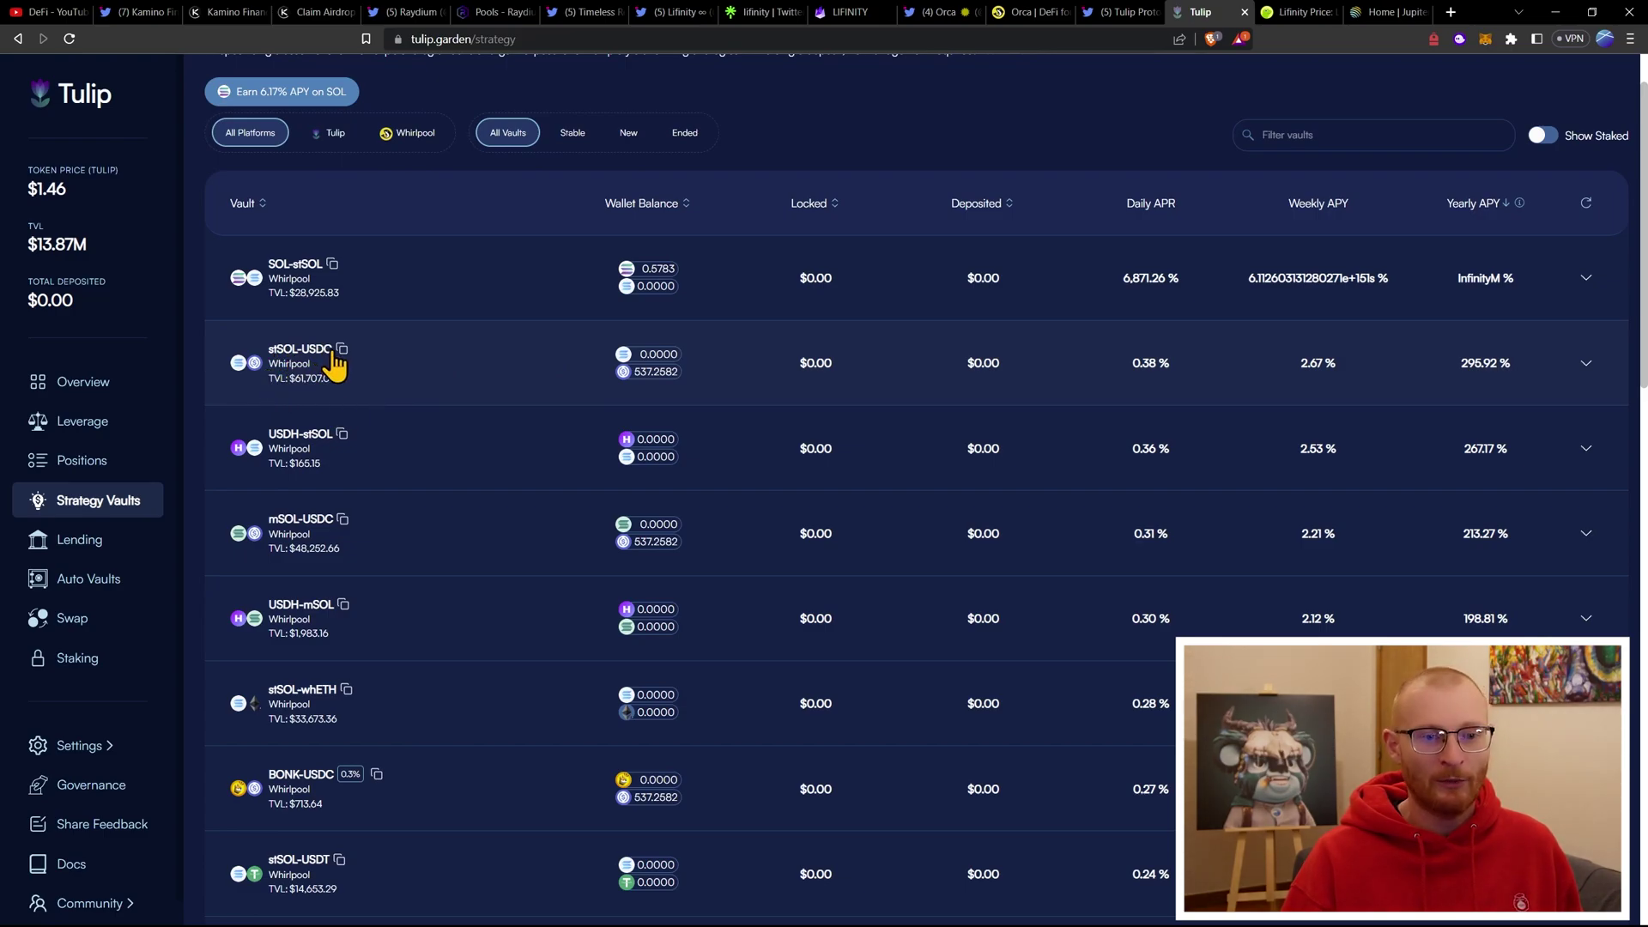
# - Expand the stSOL-USDC, USDH-stSOL and mSOL-USDC vaults and compare their fees and deposit availability
pyautogui.click(412, 374)
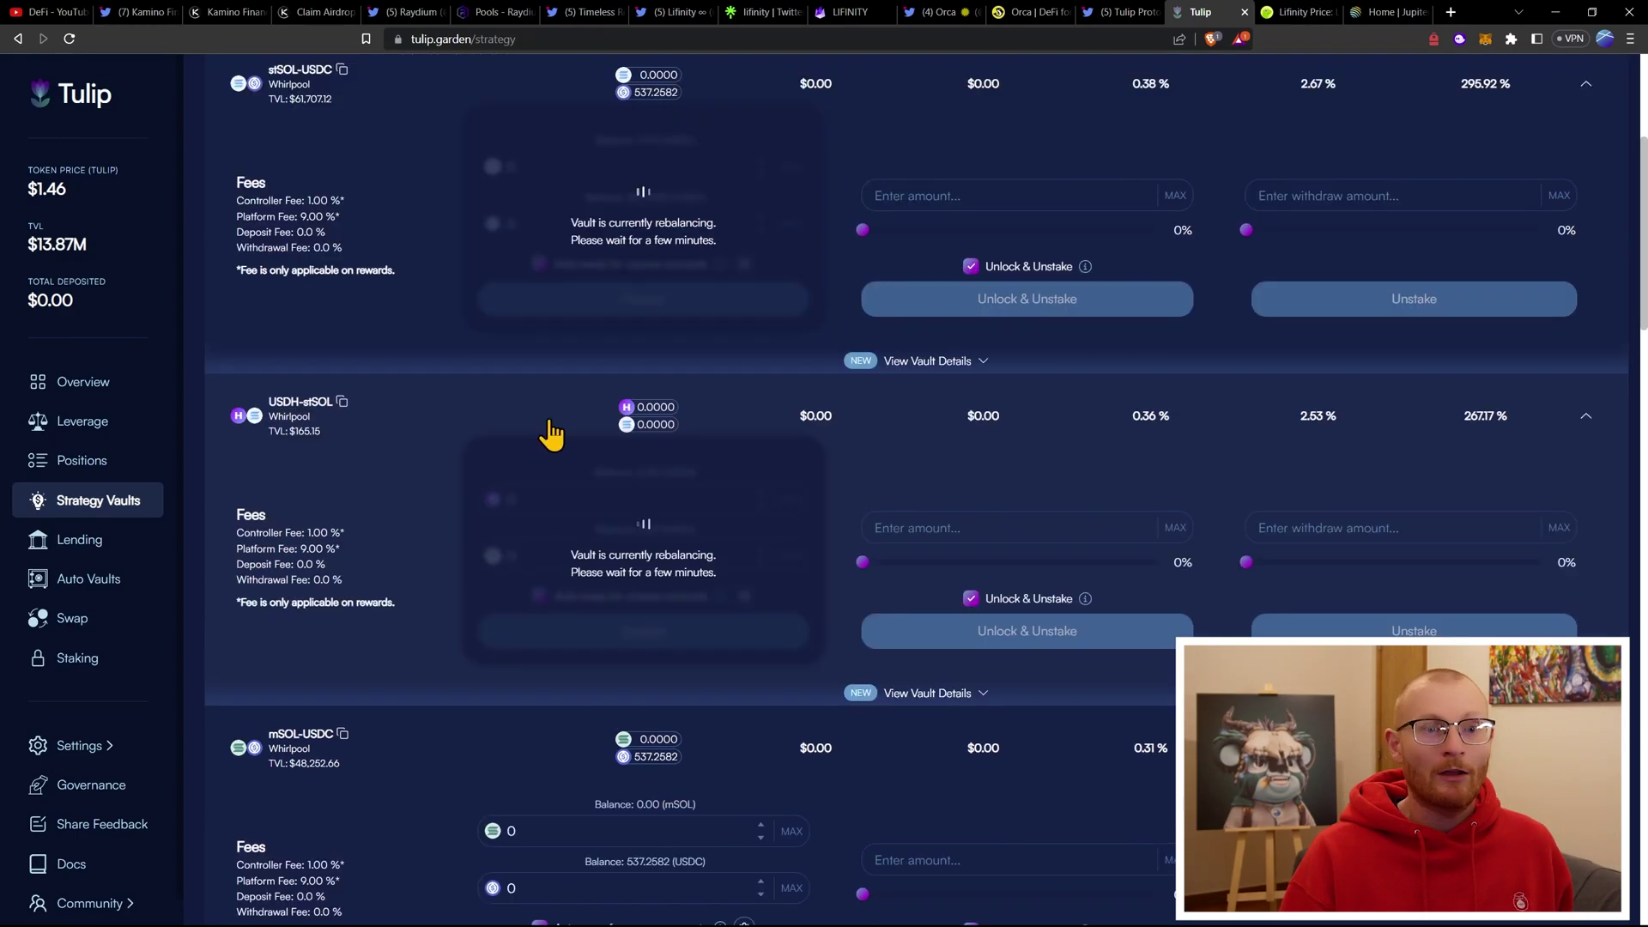
pyautogui.scroll(2, 554, 436)
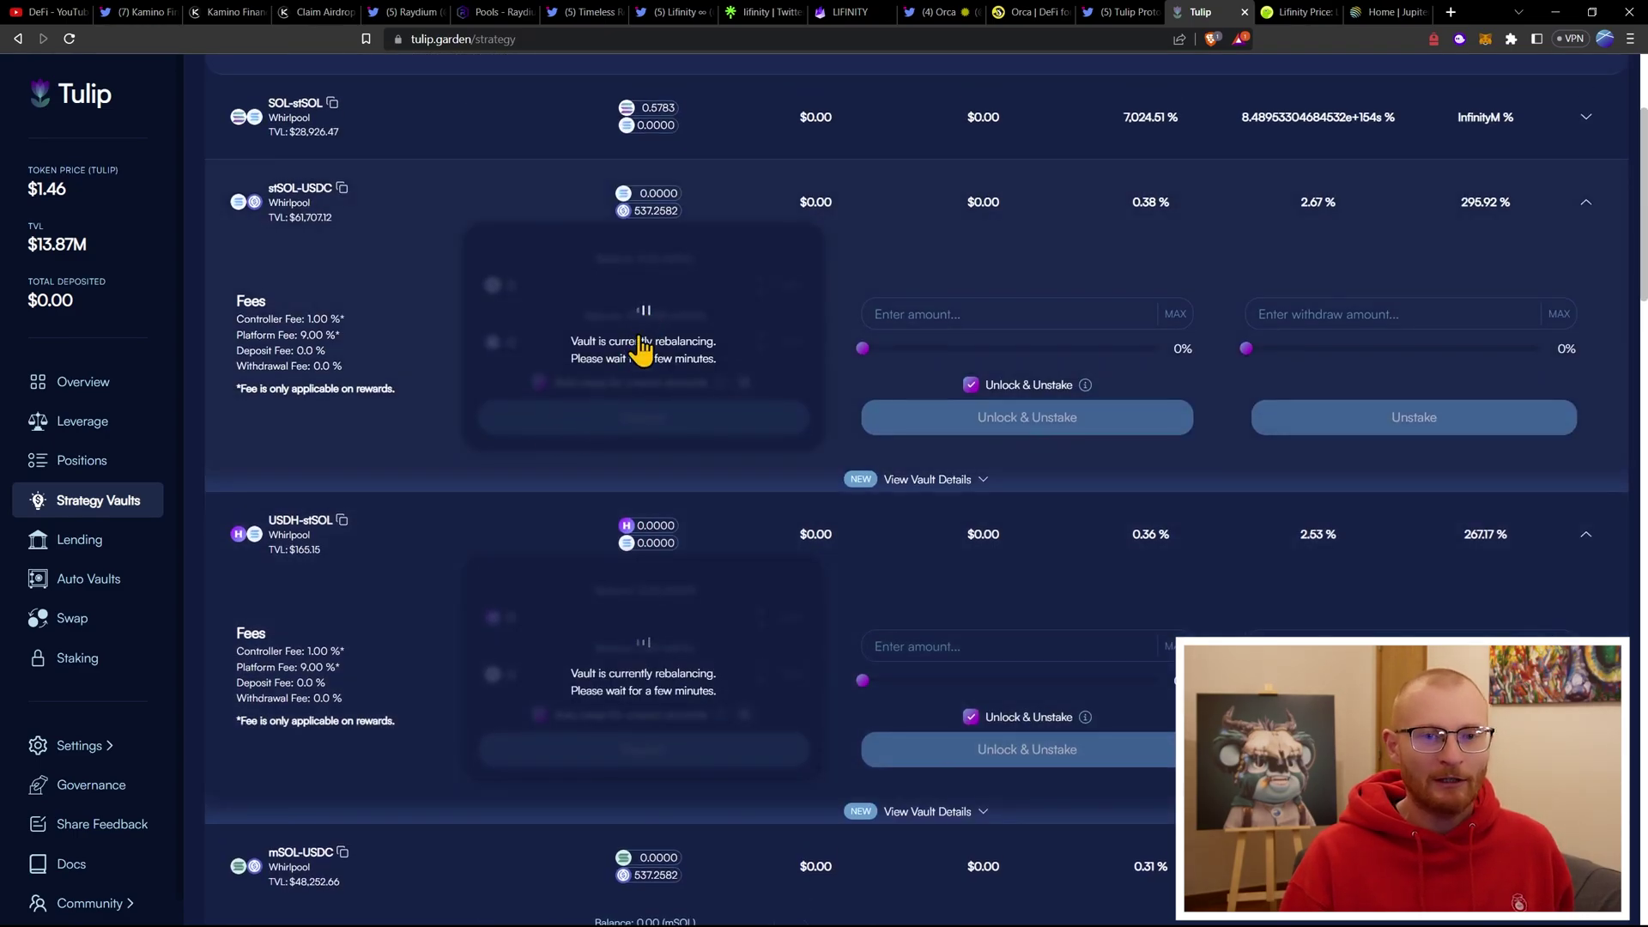
pyautogui.scroll(-2, 705, 427)
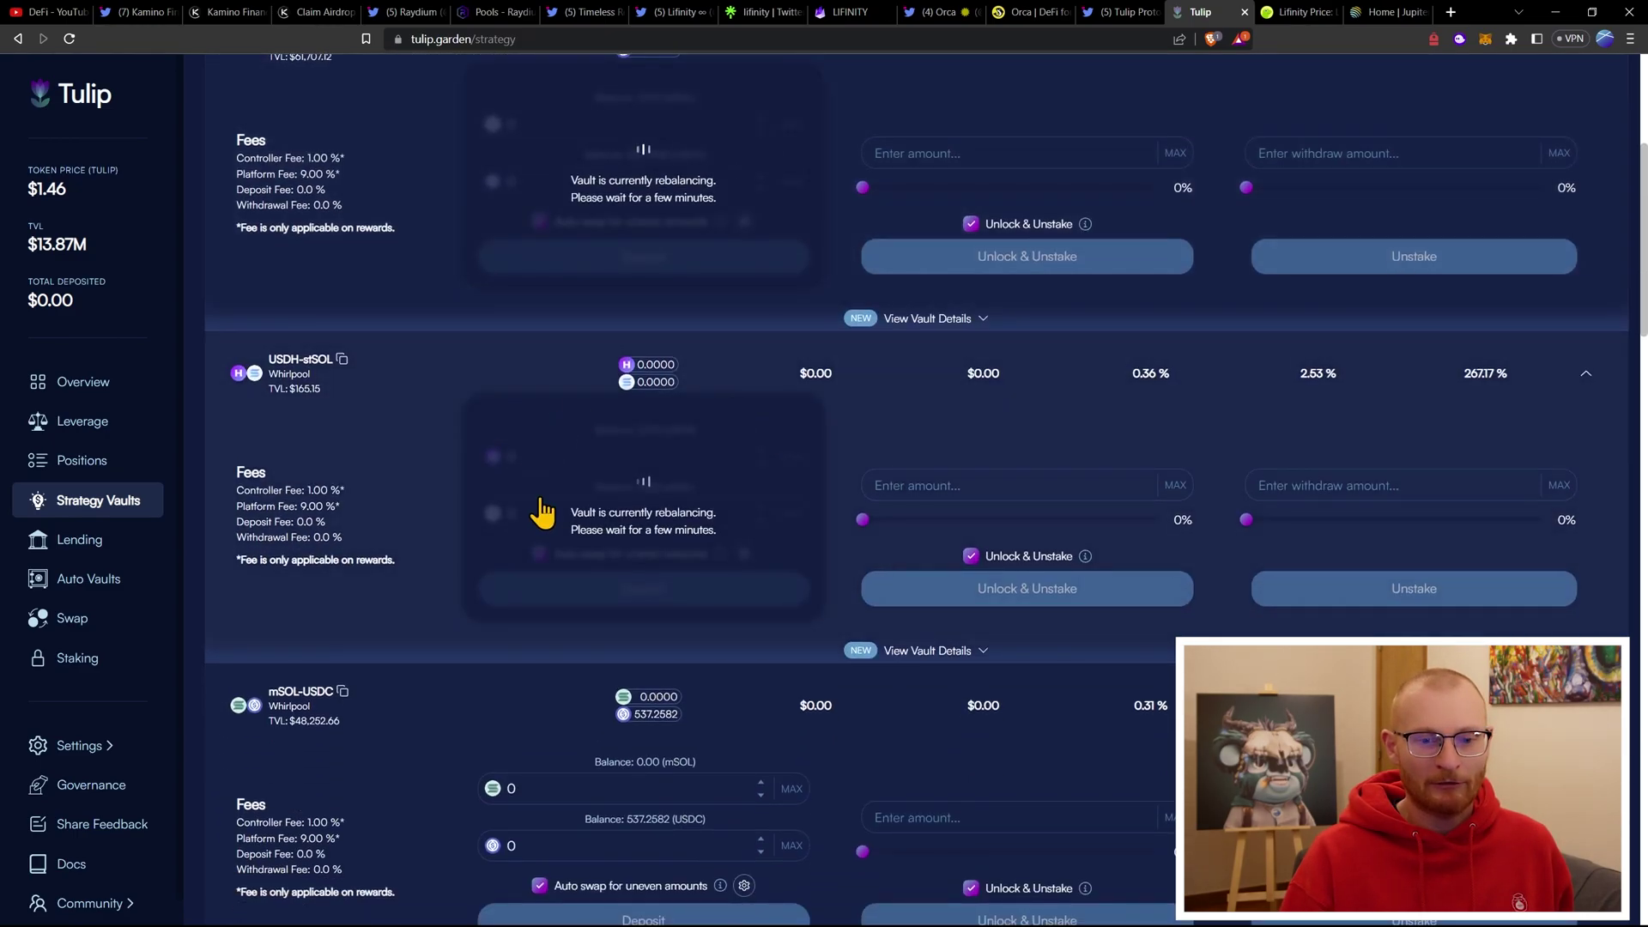
# - Set the USDC amount to 100 in the mSOL-USDC vault and submit the deposit
pyautogui.scroll(-2, 695, 520)
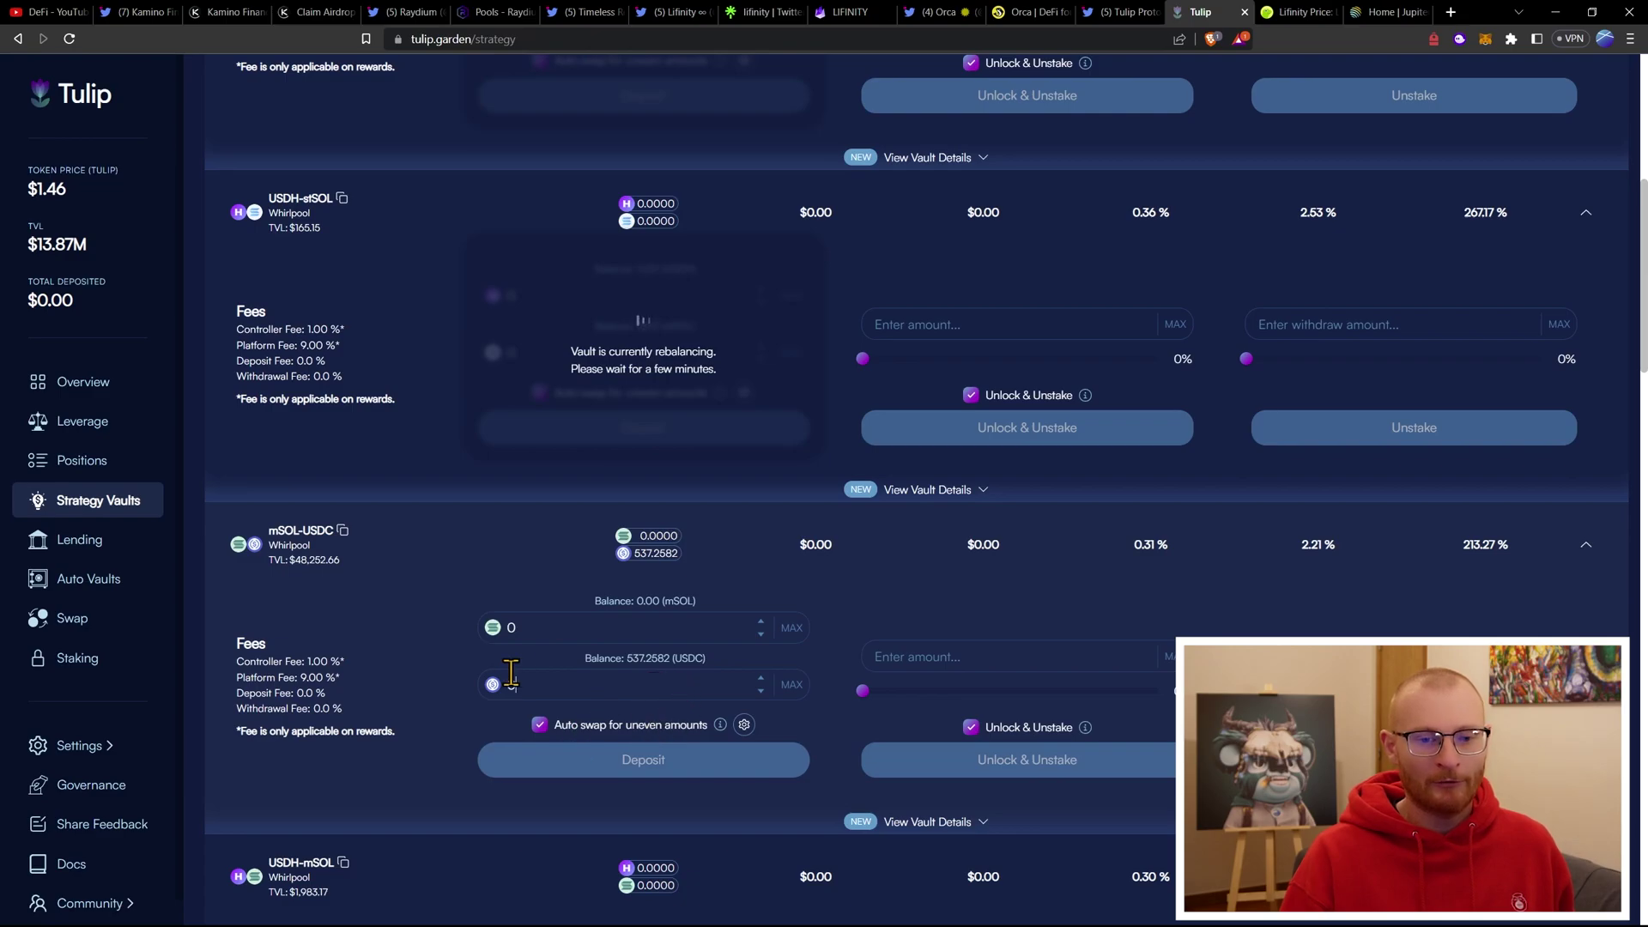
pyautogui.write('100')
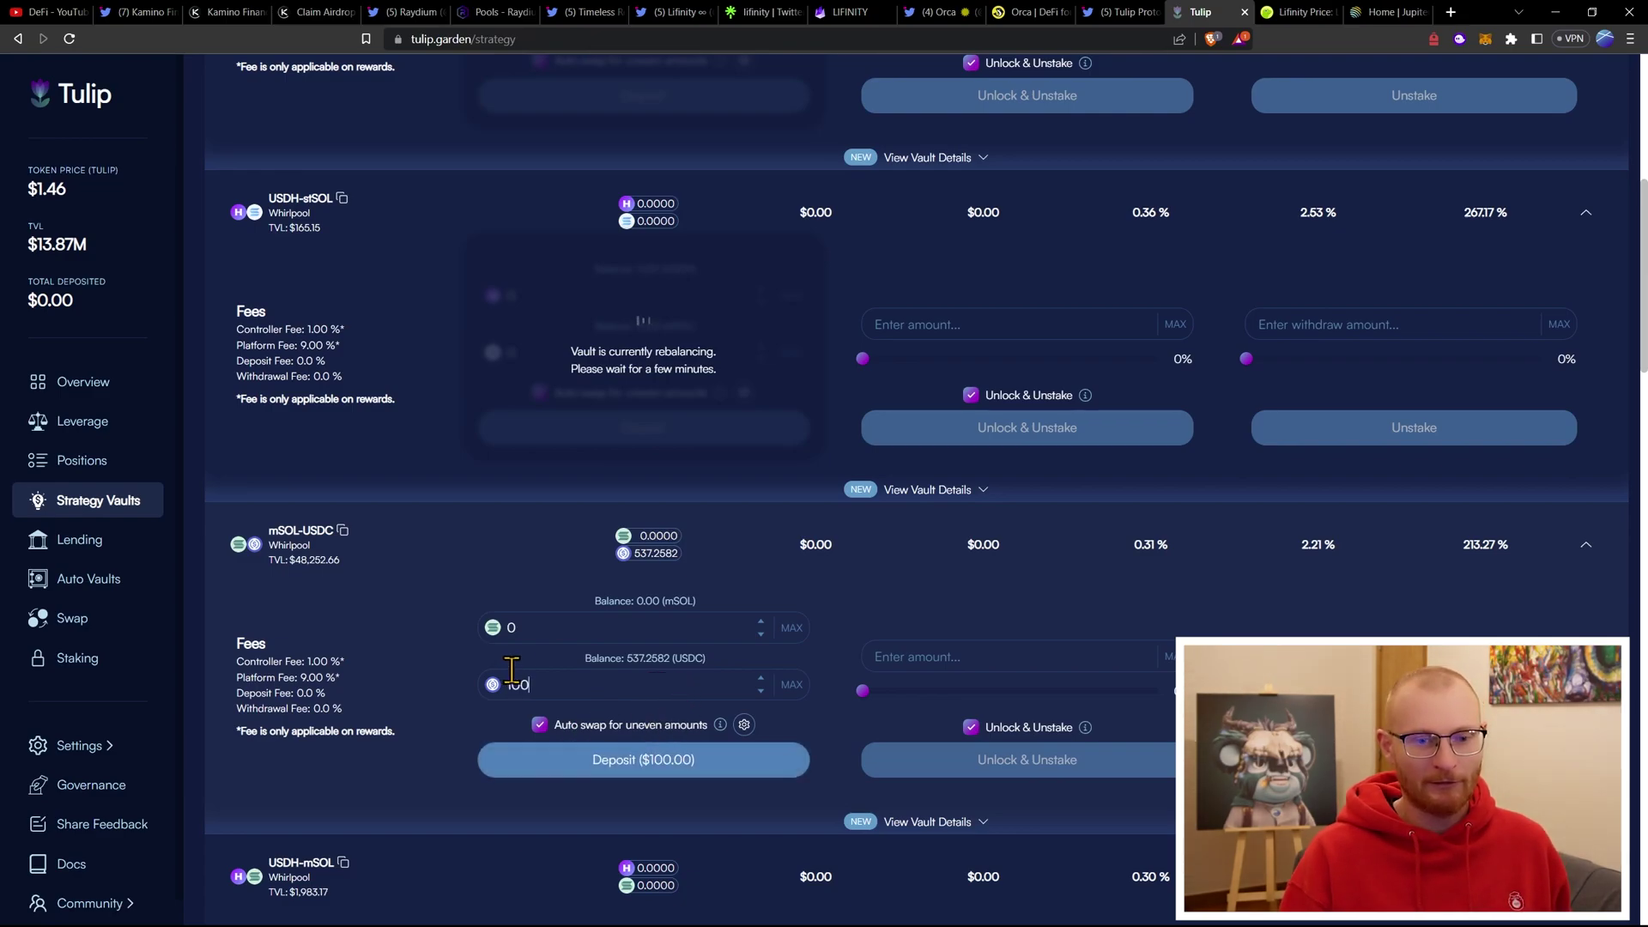
pyautogui.click(673, 763)
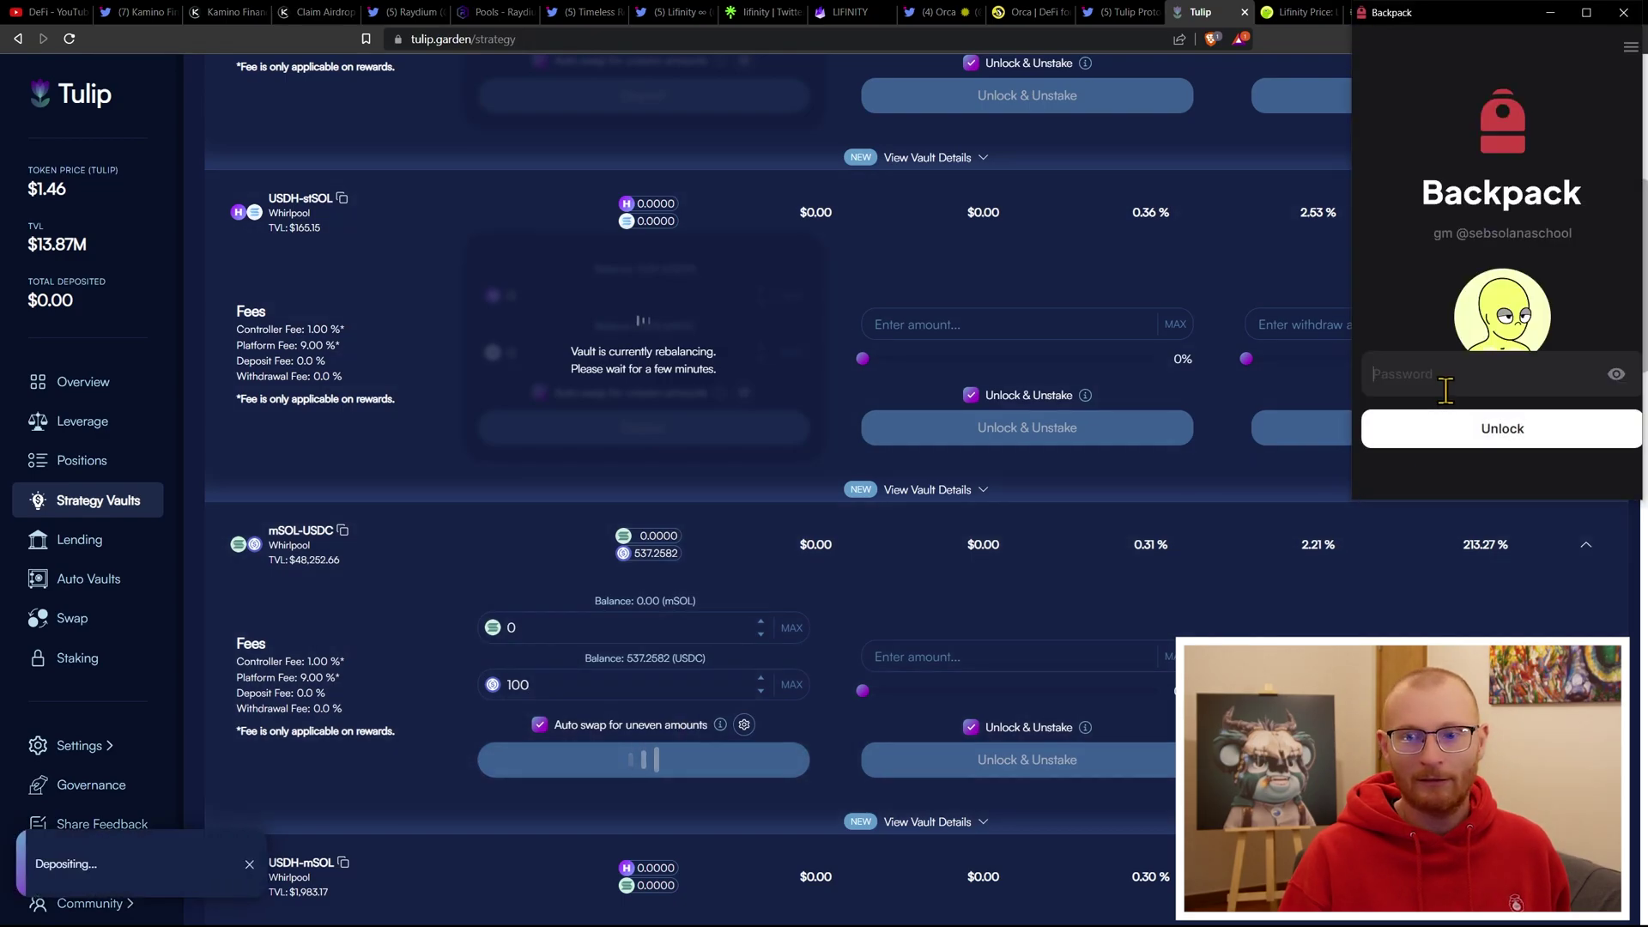
# - Unlock Backpack with the wallet password and approve the Tulip deposit transactions
pyautogui.hotkey('ctrl', 'v')
pyautogui.click(1490, 428)
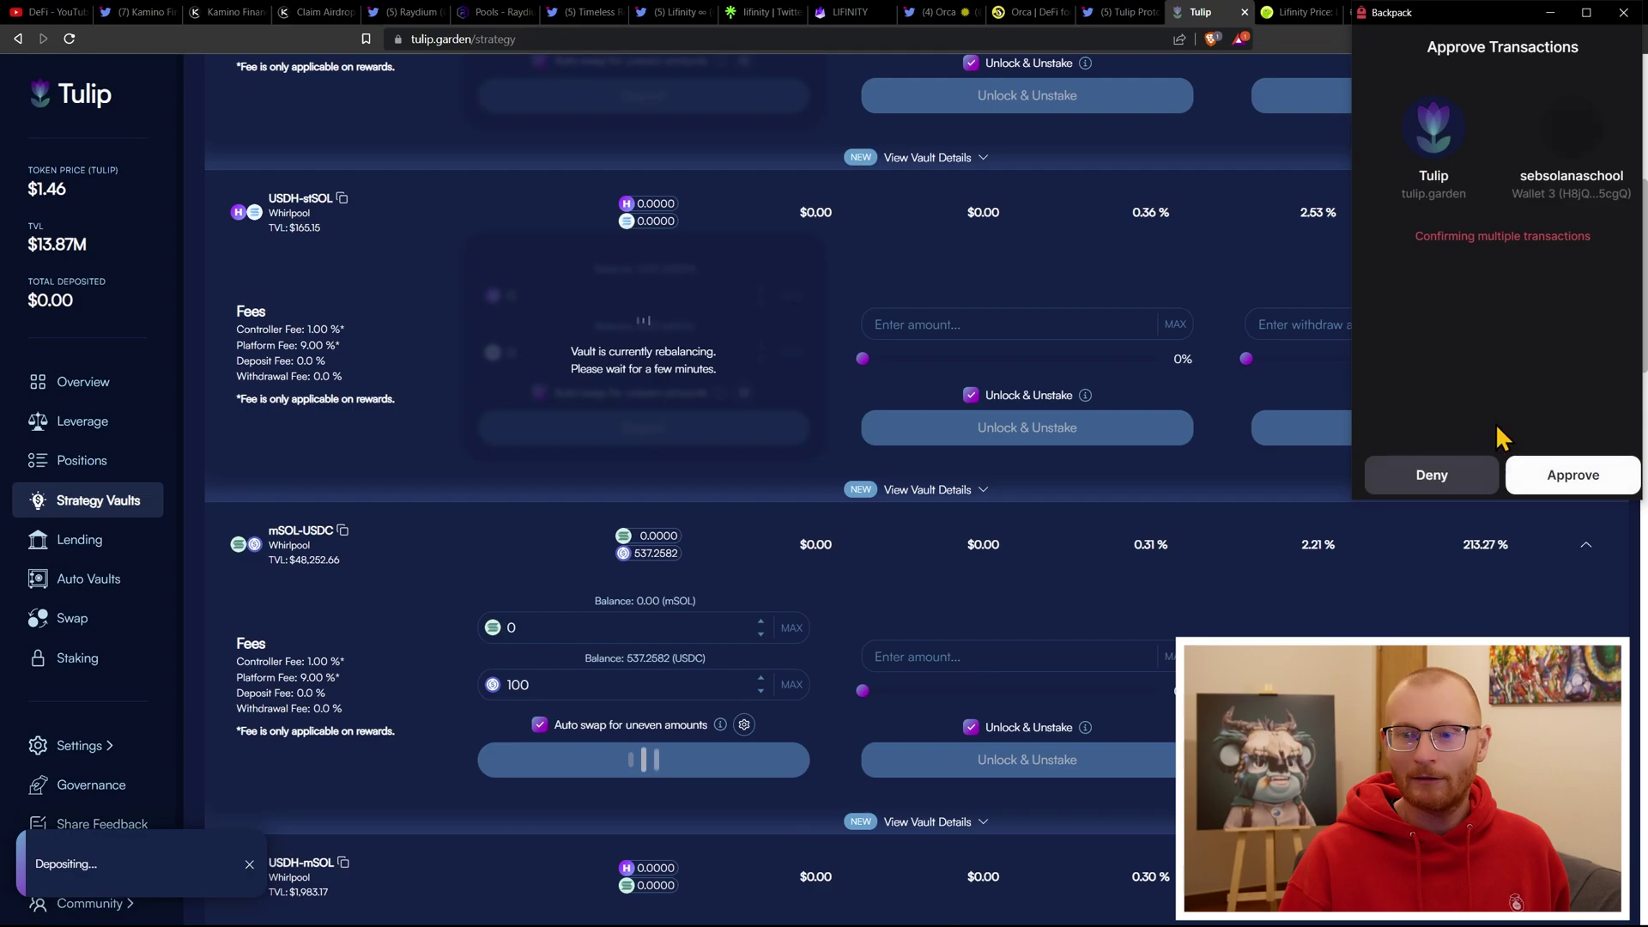
pyautogui.click(1561, 476)
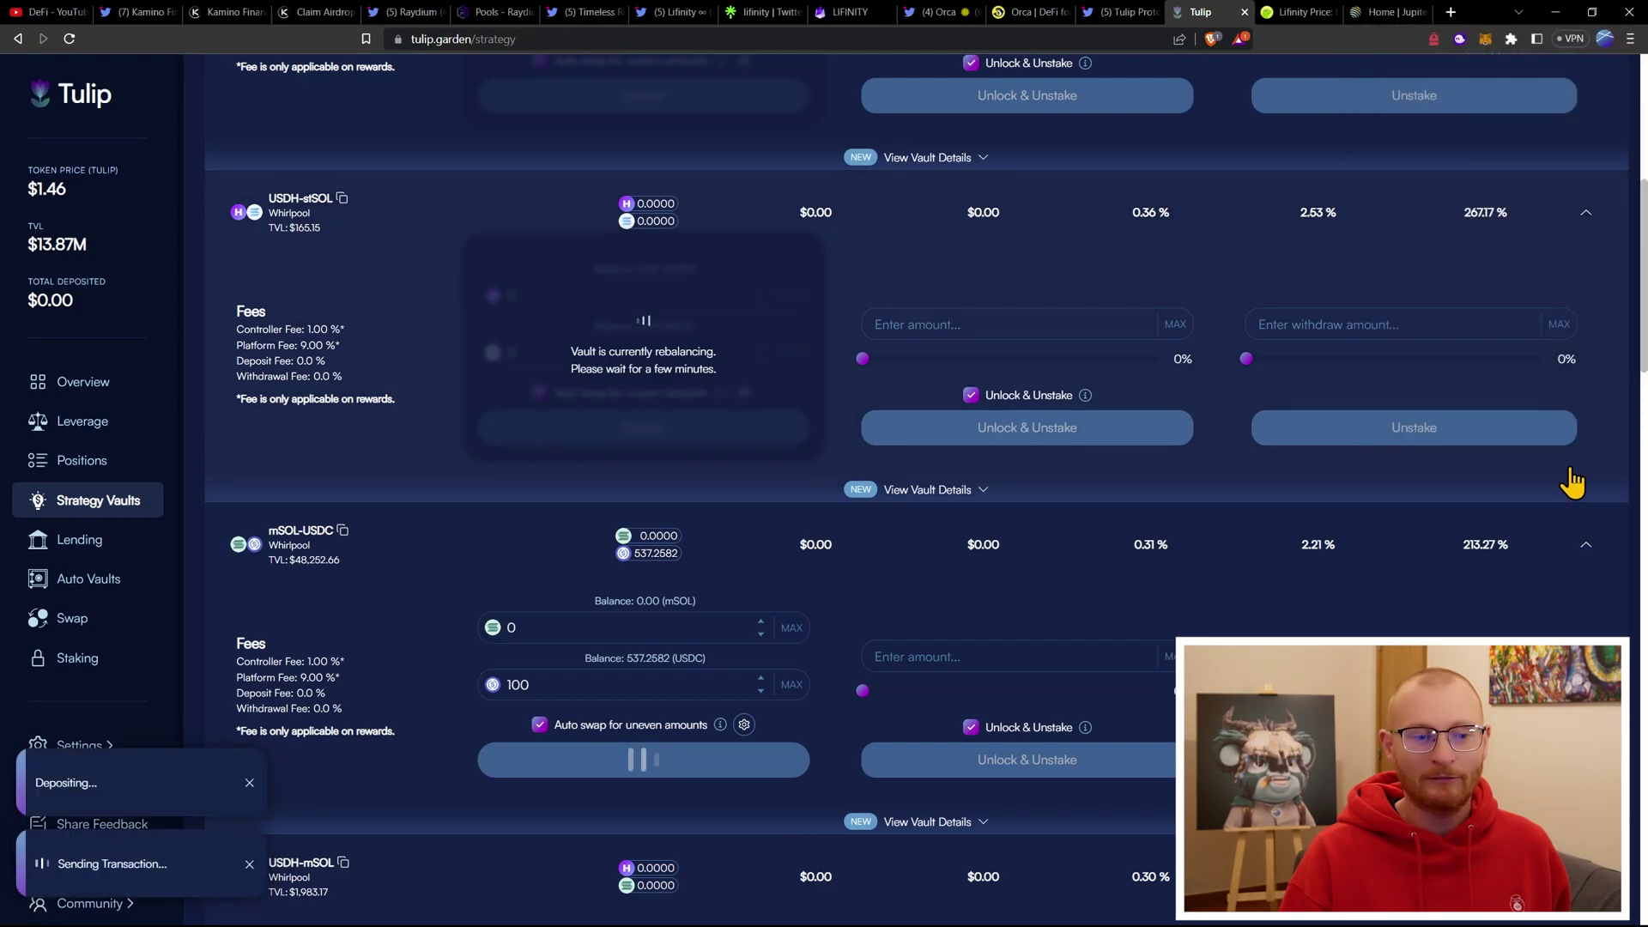